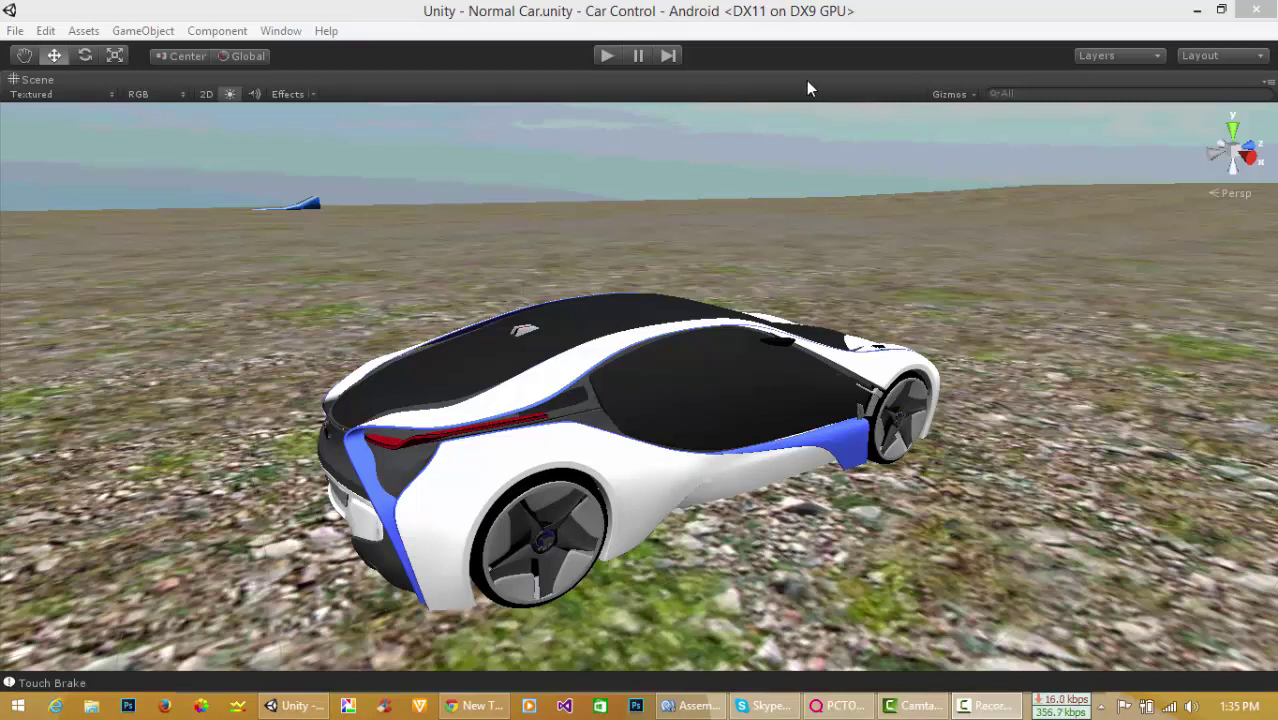
# Un-maximize the Scene view so the Hierarchy, Project, Inspector and Console panels reappear.
pyautogui.rightClick(806, 82)
pyautogui.click(823, 92)
pyautogui.click(823, 93)
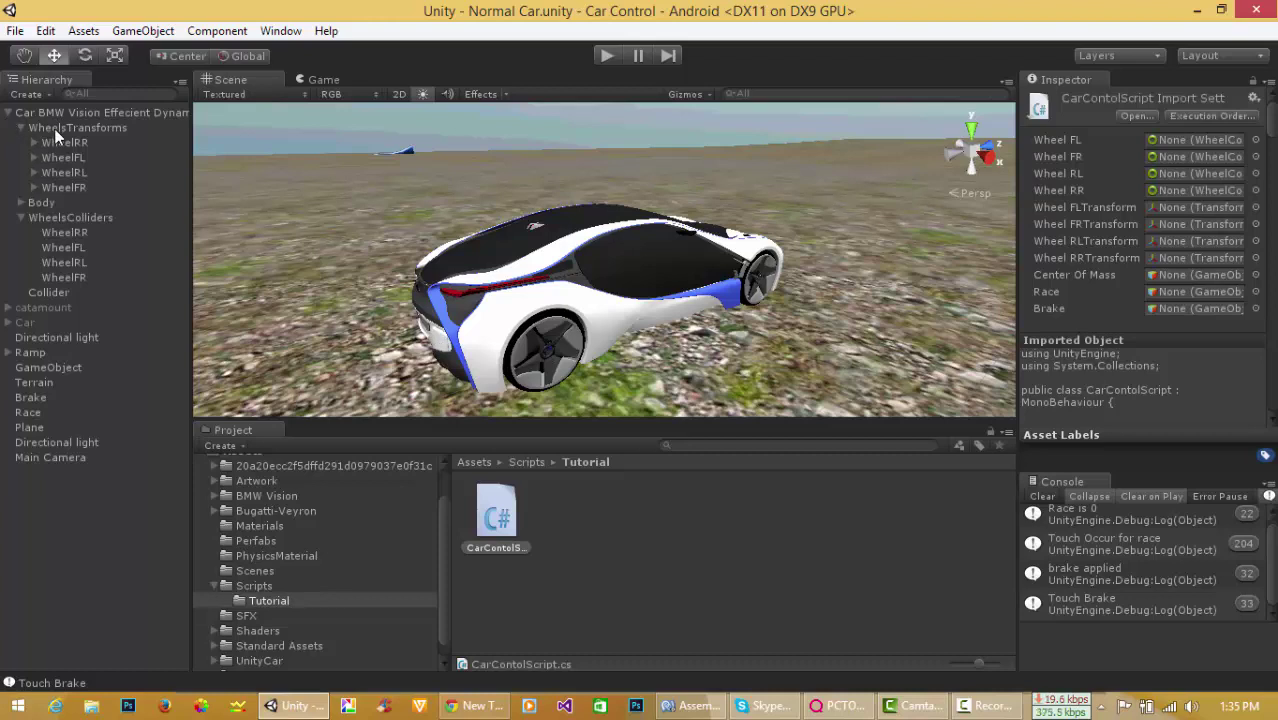
# Collapse WheelsTransforms and WheelsColliders, then frame the car and its WheelsTransforms group.
pyautogui.click(21, 128)
pyautogui.click(22, 158)
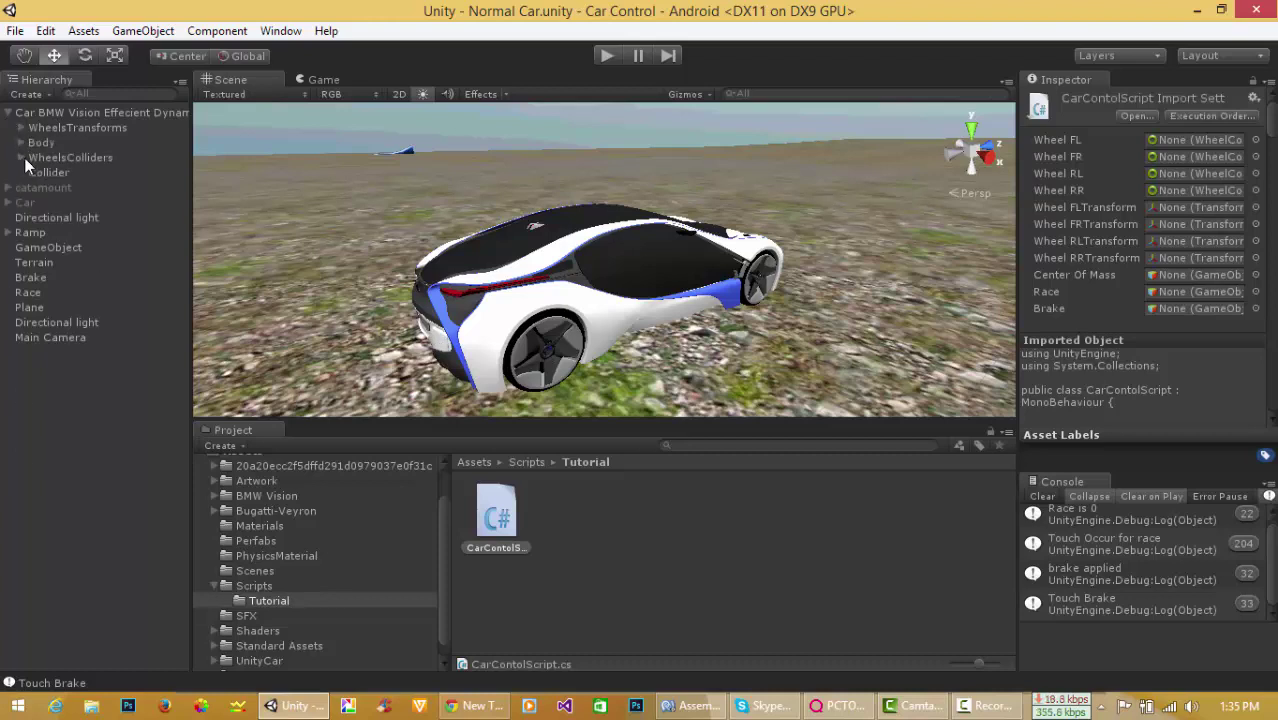
pyautogui.doubleClick(79, 116)
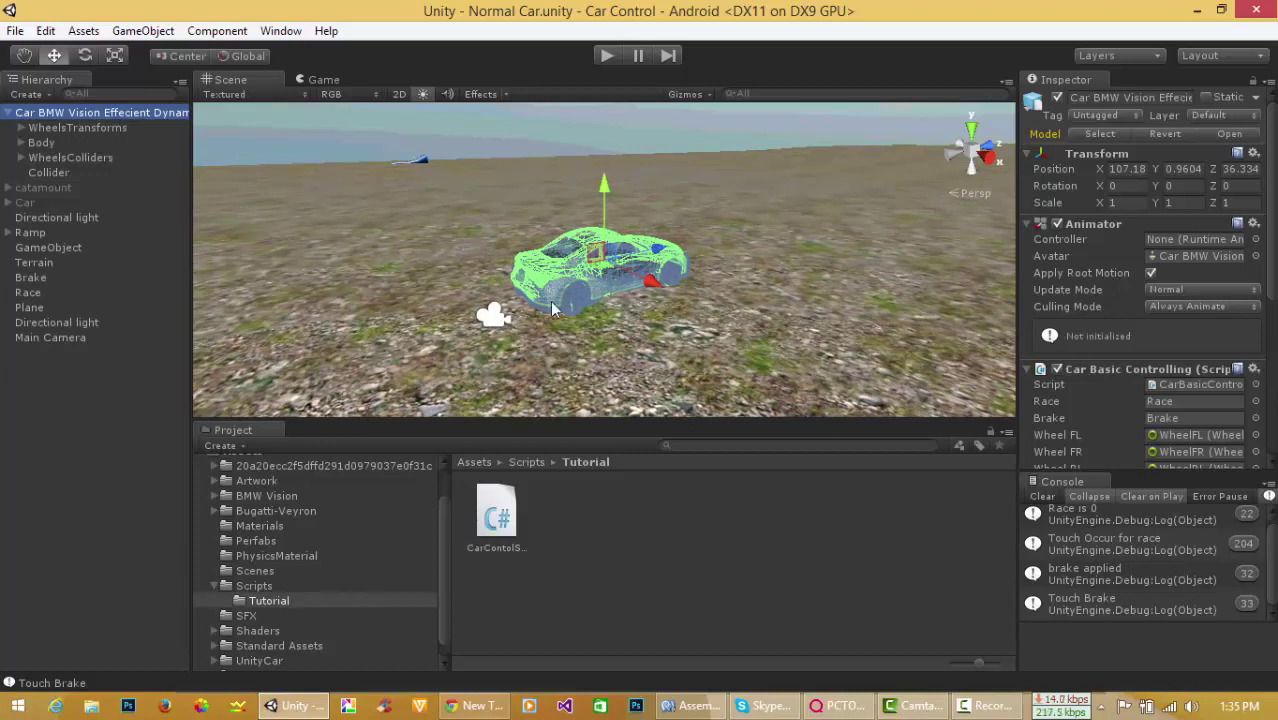
pyautogui.doubleClick(92, 127)
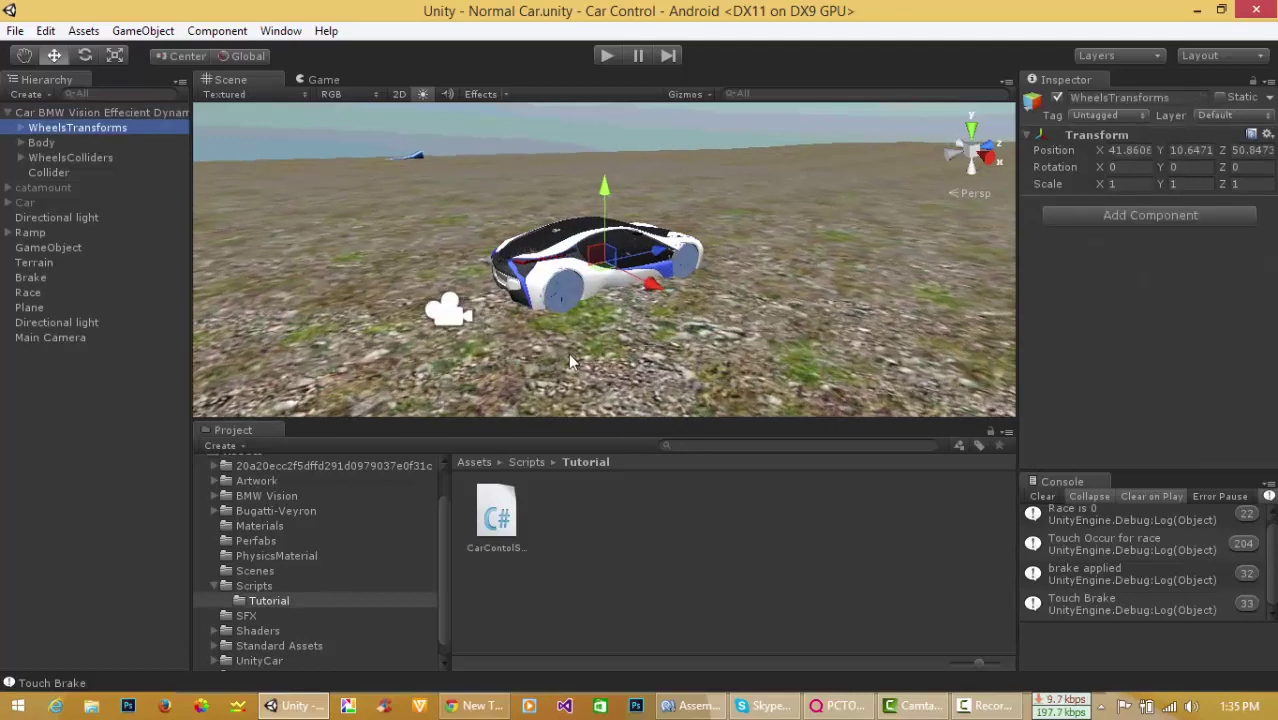
pyautogui.moveTo(562, 320)
pyautogui.keyDown('alt'); pyautogui.mouseDown()
pyautogui.moveTo(720, 275)
pyautogui.moveTo(460, 290)
pyautogui.moveTo(144, 43)
pyautogui.mouseUp(); pyautogui.keyUp('alt')
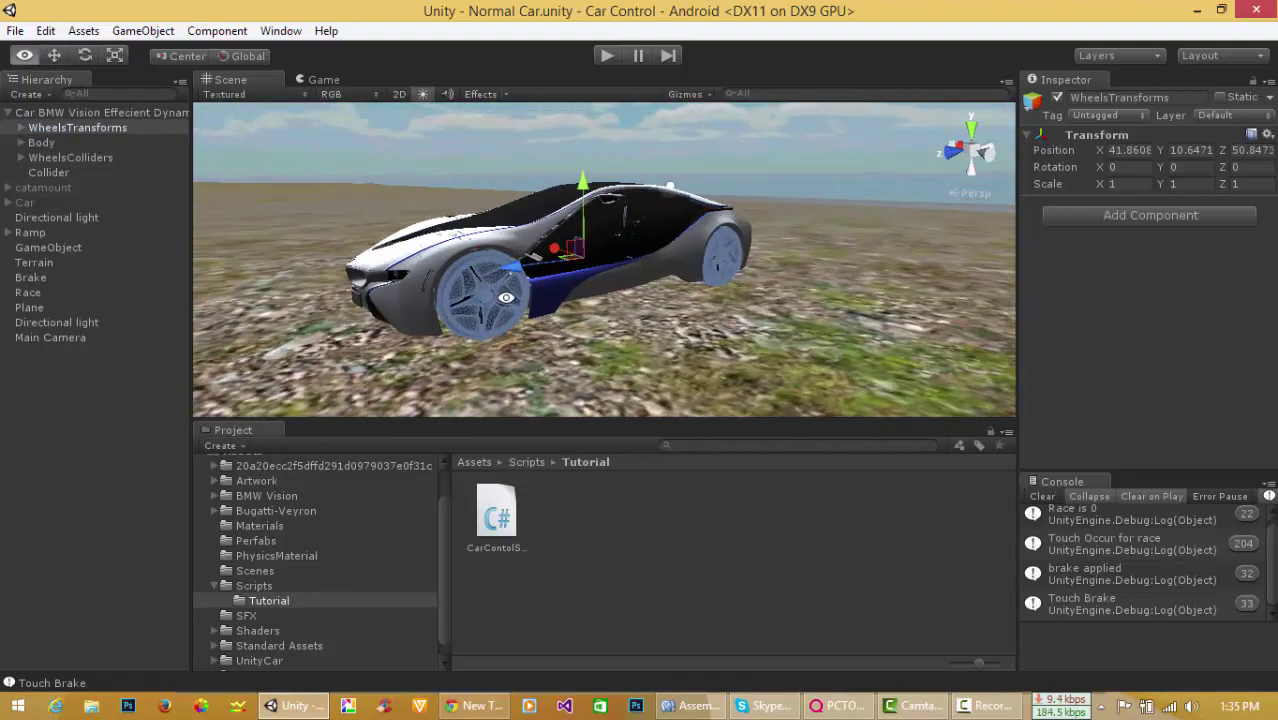
# Expand WheelsTransforms and frame the view close on the WheelRR wheel.
pyautogui.click(21, 128)
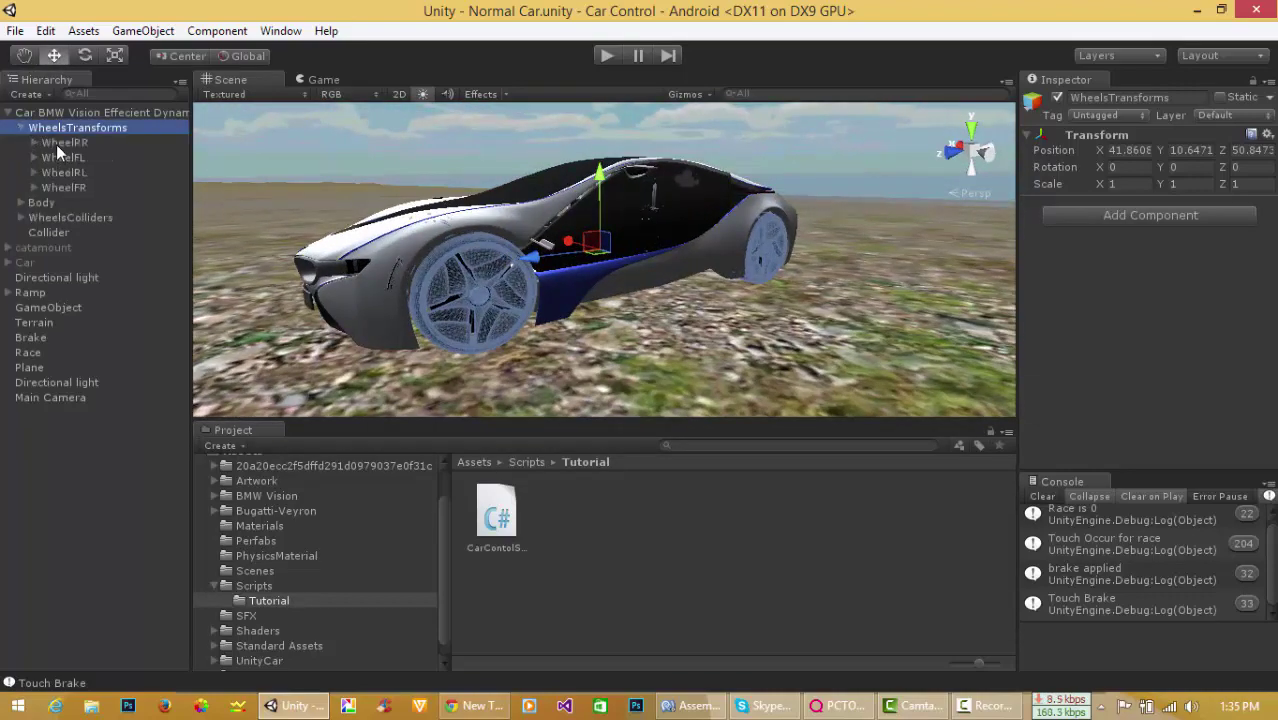
pyautogui.doubleClick(58, 143)
pyautogui.moveTo(361, 210)
pyautogui.keyDown('alt'); pyautogui.mouseDown()
pyautogui.moveTo(478, 305)
pyautogui.moveTo(93, 226)
pyautogui.mouseUp(); pyautogui.keyUp('alt')
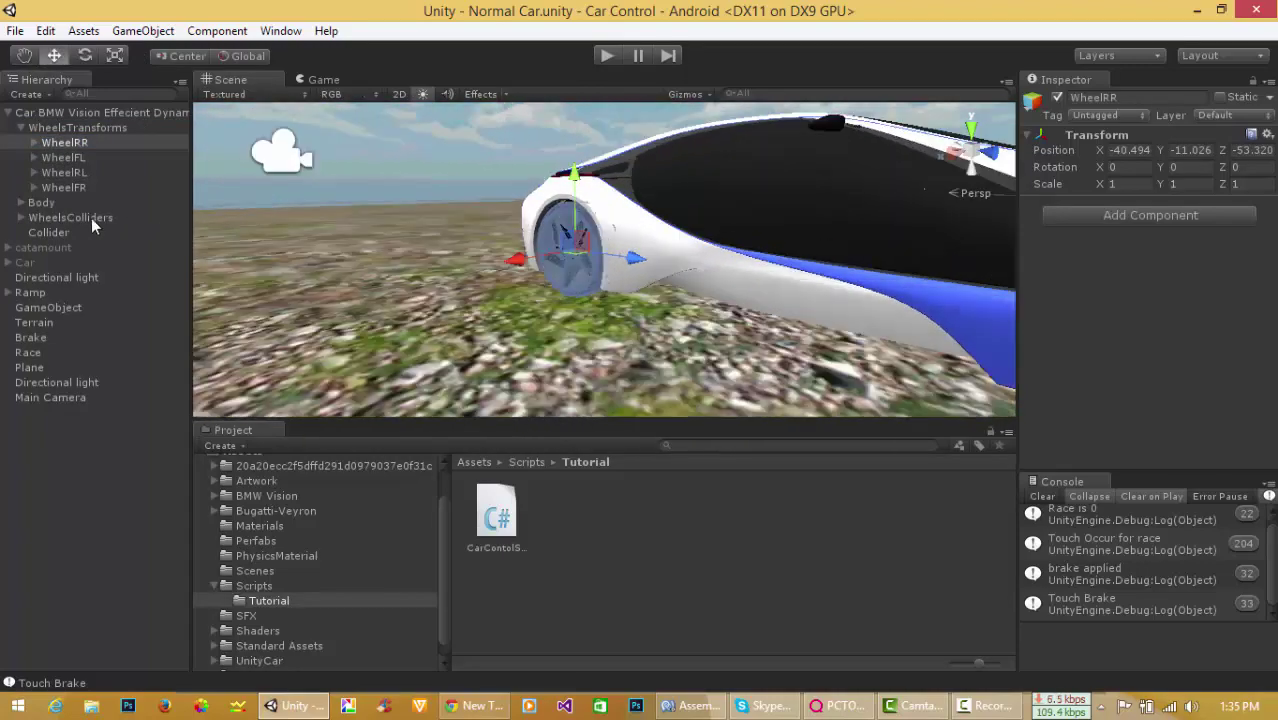
# Expand WheelsColliders, frame the WheelRR collider and set the handle position to Pivot.
pyautogui.click(21, 218)
pyautogui.doubleClick(60, 232)
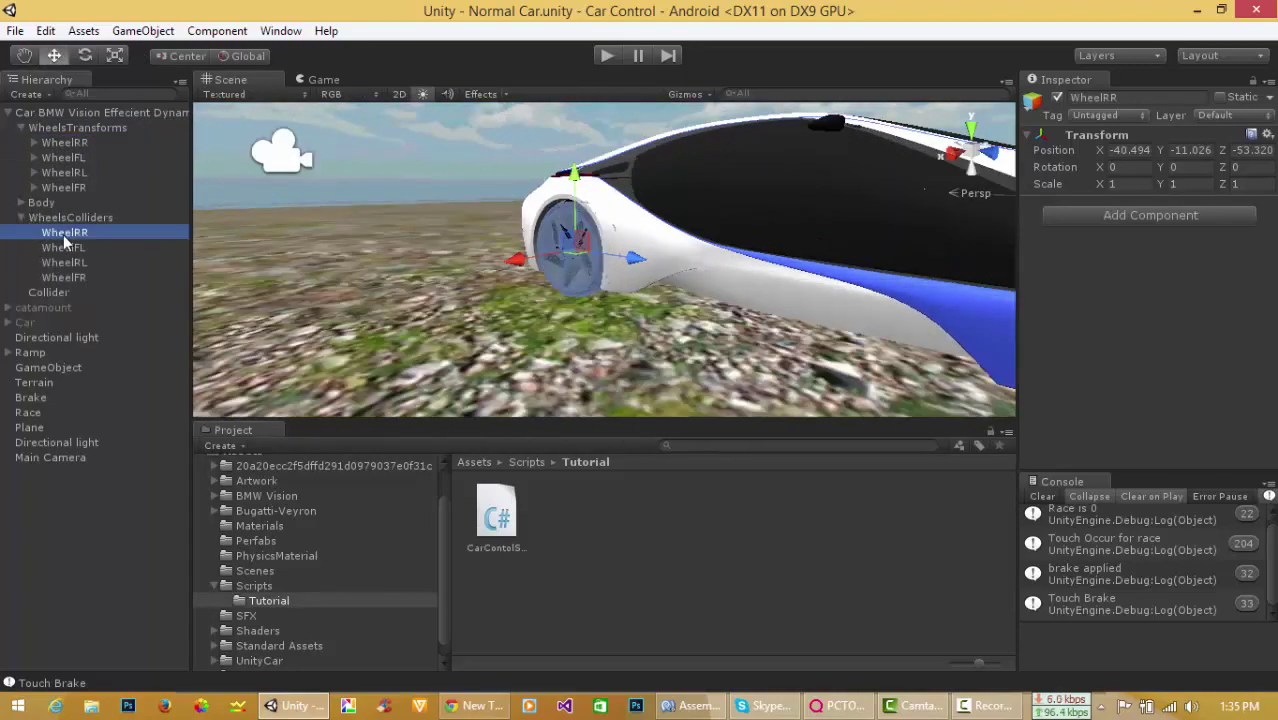
pyautogui.moveTo(415, 275)
pyautogui.keyDown('alt'); pyautogui.mouseDown()
pyautogui.moveTo(711, 275)
pyautogui.moveTo(690, 286)
pyautogui.mouseUp(); pyautogui.keyUp('alt')
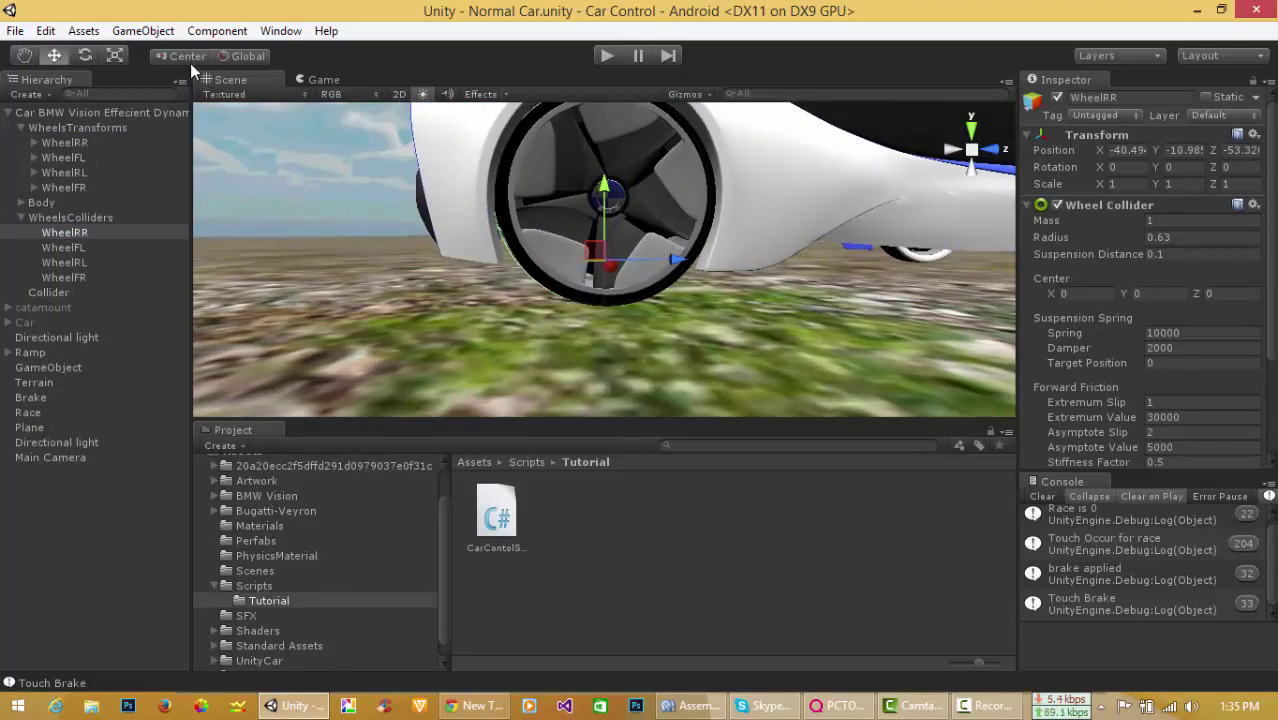
pyautogui.click(188, 56)
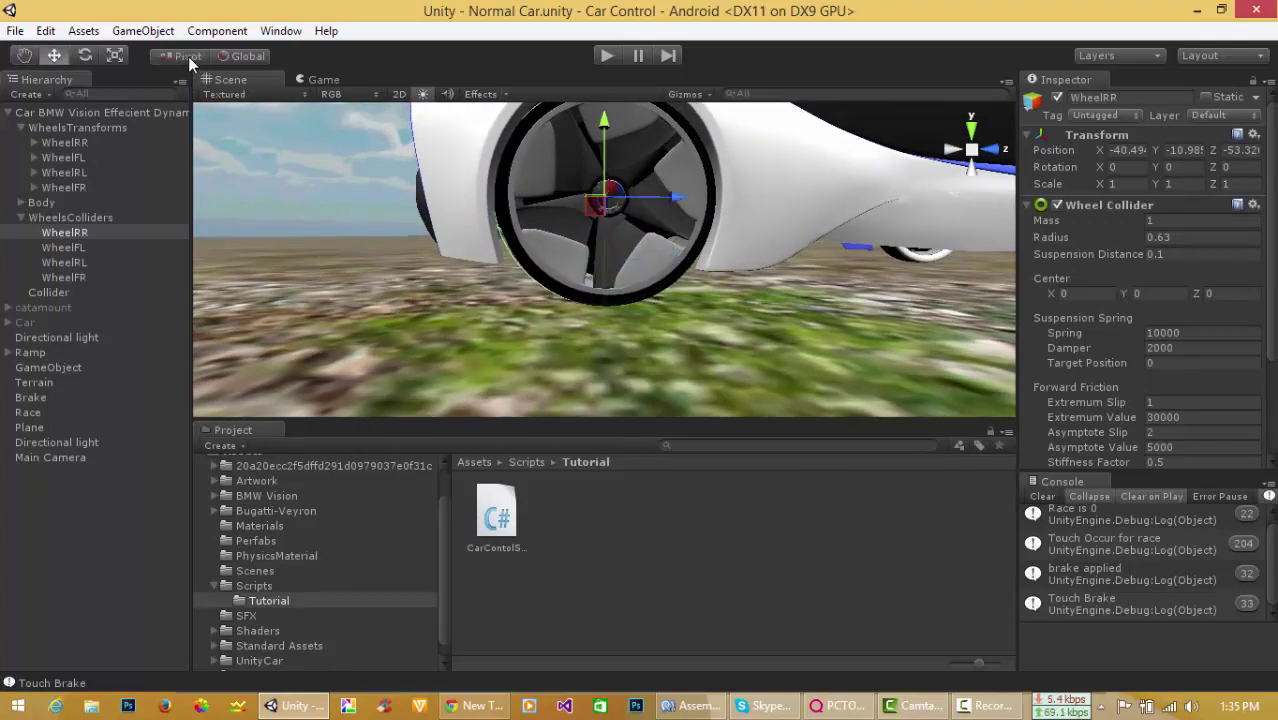
# Frame the WheelFL collider, toggling the handle to Center and back to Pivot.
pyautogui.click(71, 245)
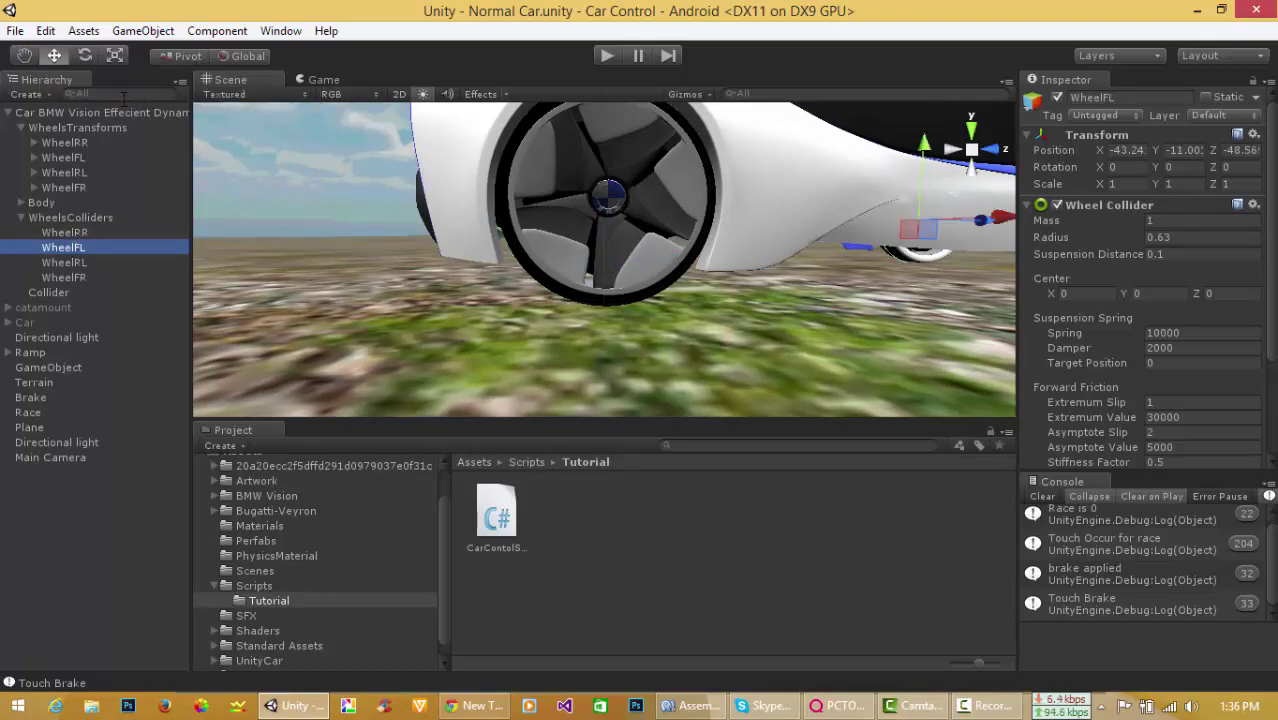
pyautogui.doubleClick(94, 248)
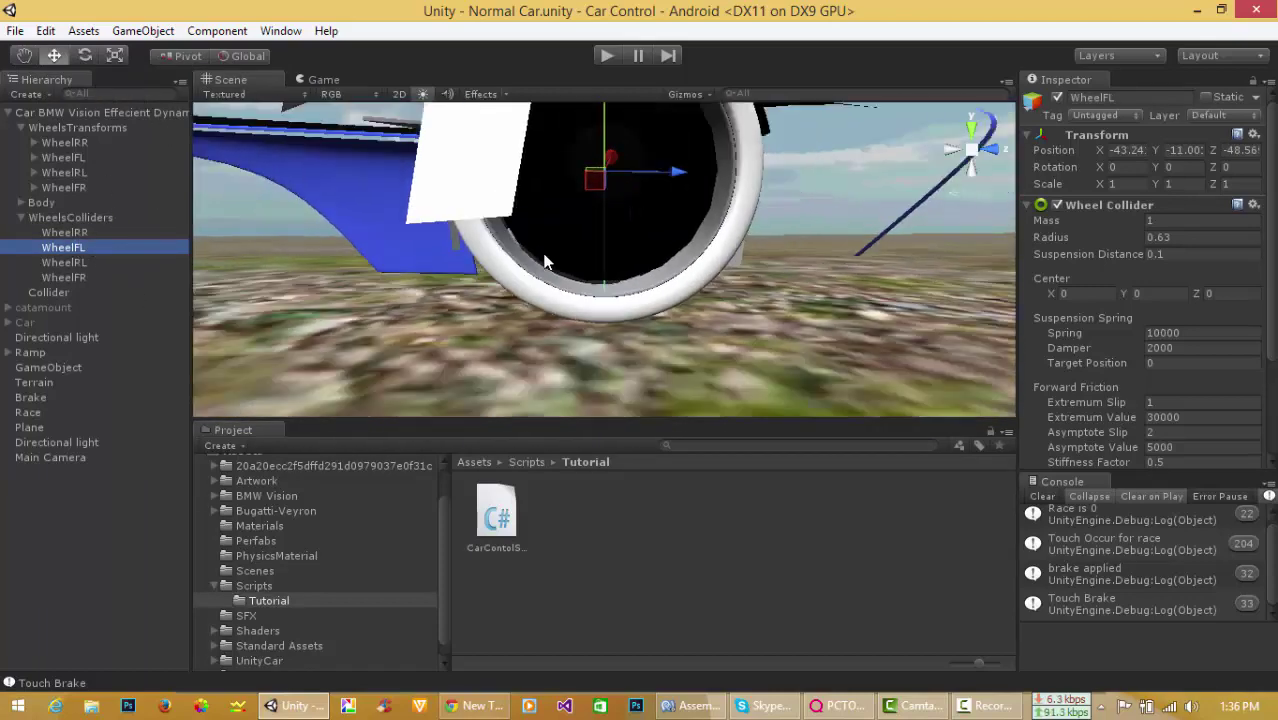
pyautogui.moveTo(660, 250)
pyautogui.keyDown('alt'); pyautogui.mouseDown()
pyautogui.moveTo(693, 244)
pyautogui.moveTo(588, 167)
pyautogui.mouseUp(); pyautogui.keyUp('alt')
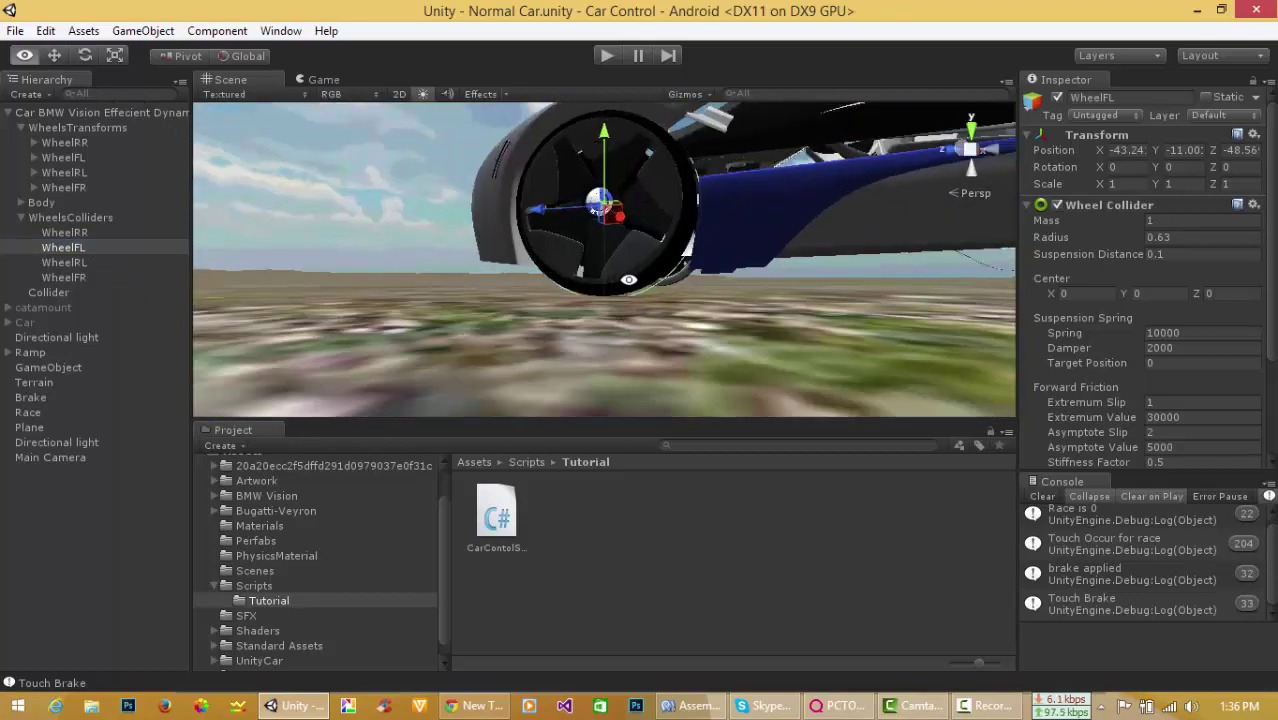
pyautogui.scroll(5, 626, 241)
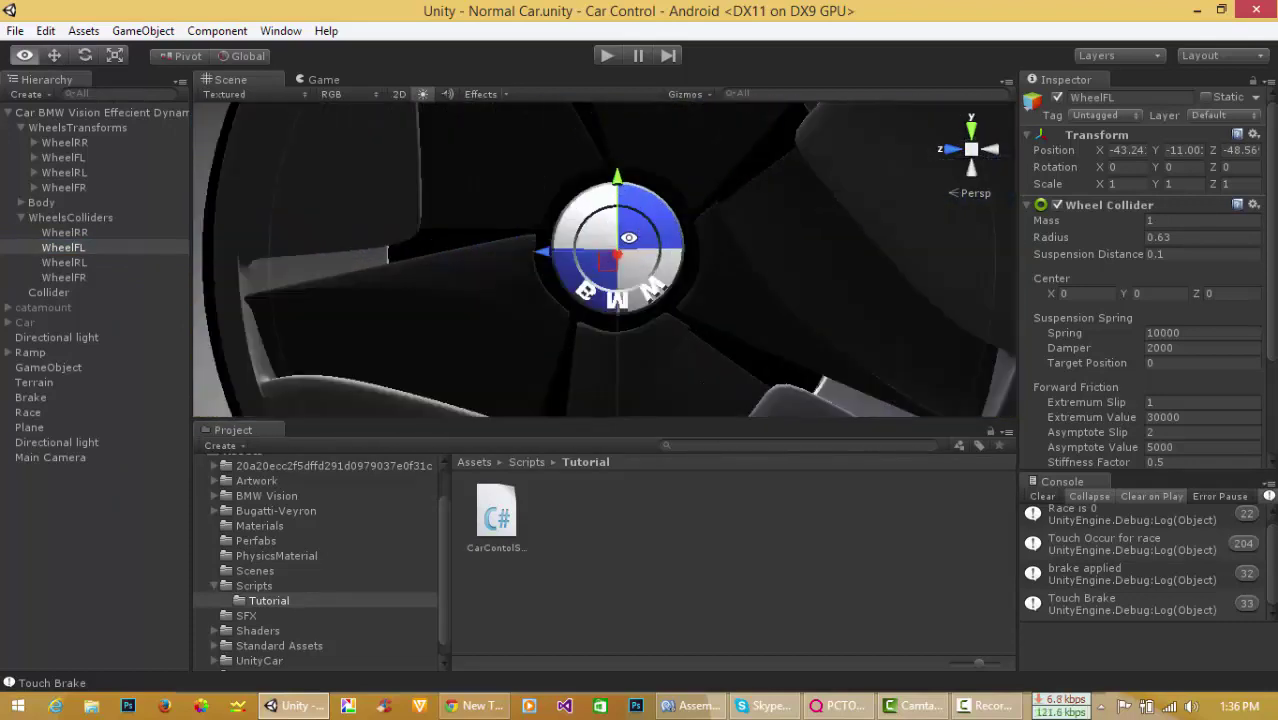
pyautogui.scroll(-6, 616, 214)
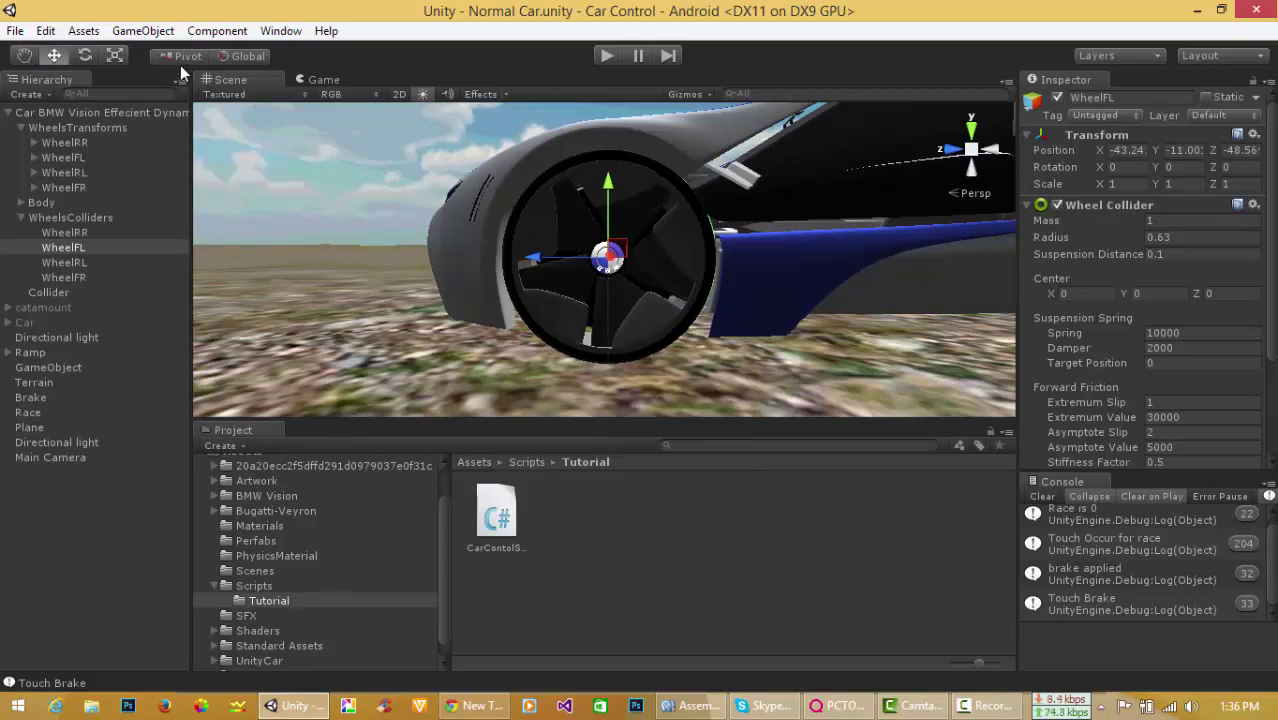
pyautogui.click(181, 58)
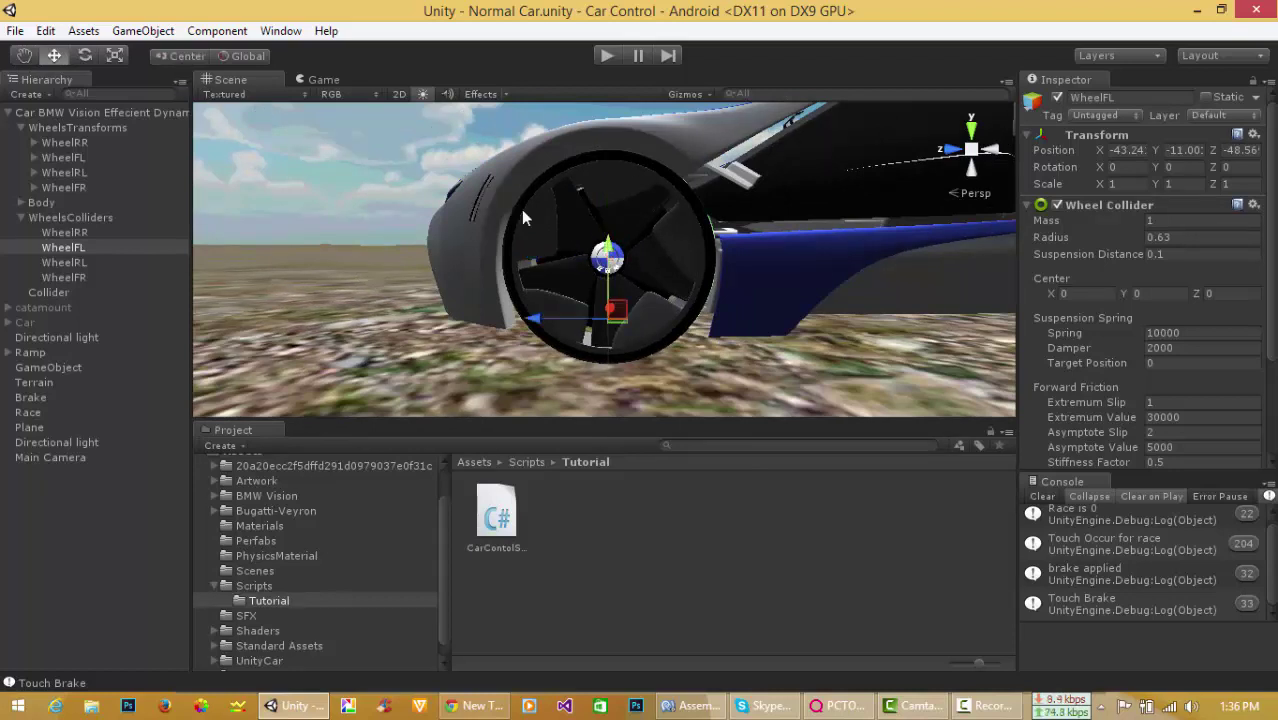
pyautogui.click(181, 58)
# Frame the WheelRL and WheelFR colliders, then the body Collider with its Mesh Collider.
pyautogui.click(79, 263)
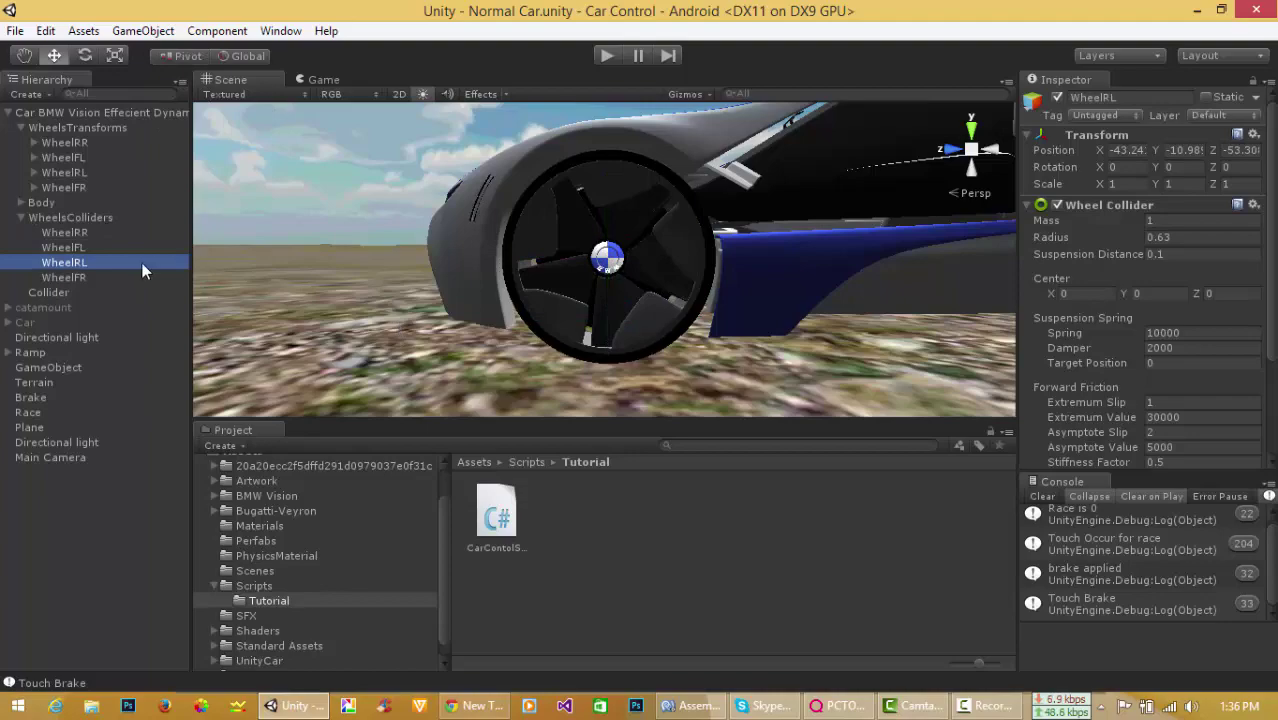
pyautogui.doubleClick(101, 262)
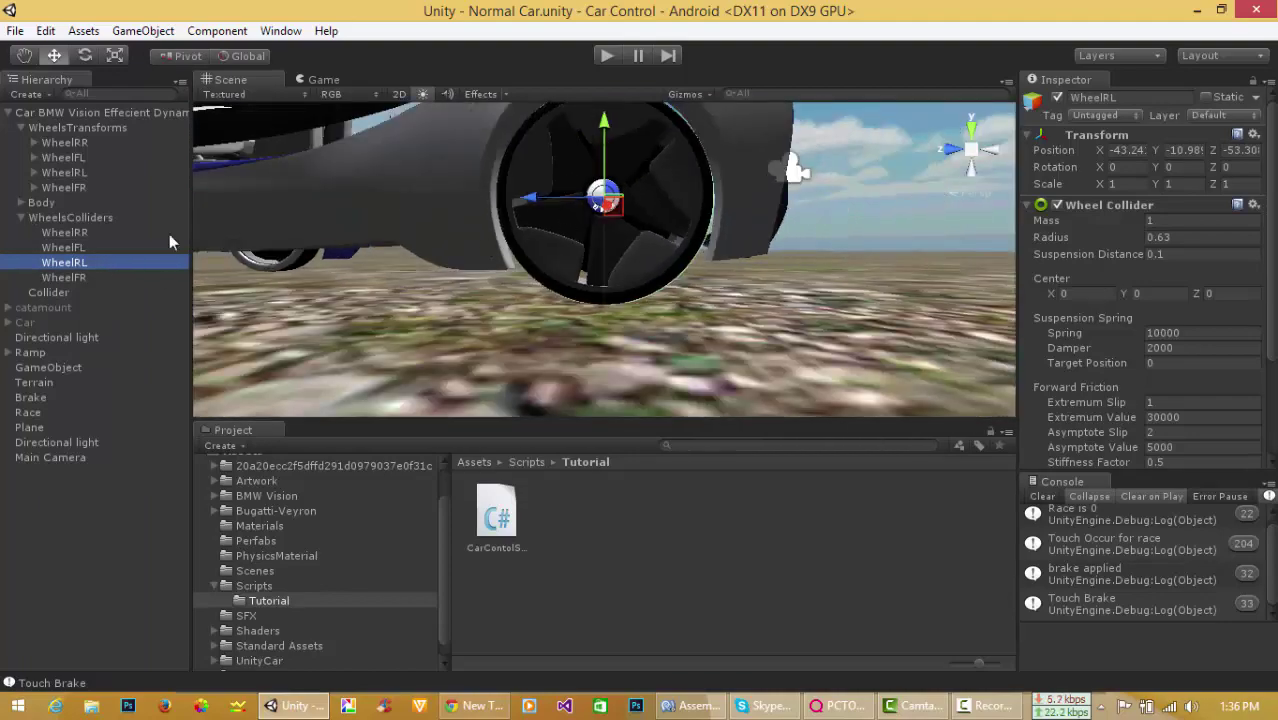
pyautogui.doubleClick(59, 278)
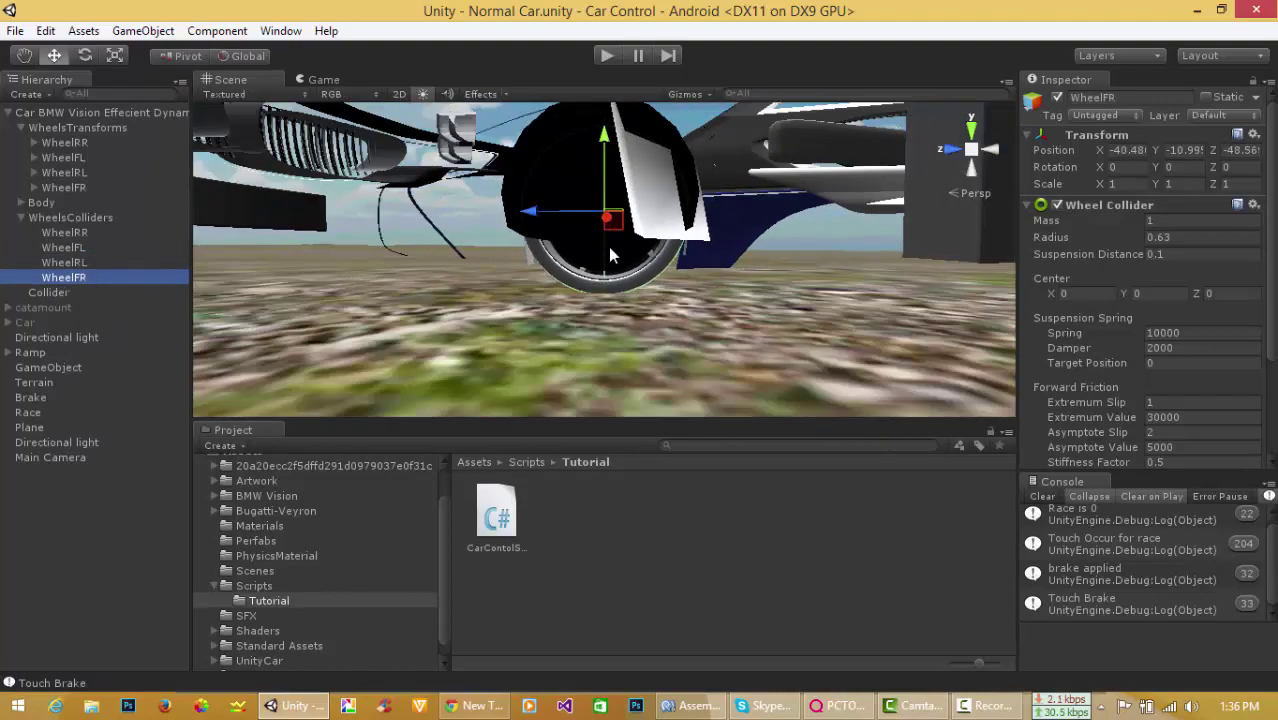
pyautogui.moveTo(608, 247)
pyautogui.keyDown('alt'); pyautogui.mouseDown()
pyautogui.moveTo(496, 251)
pyautogui.moveTo(519, 277)
pyautogui.moveTo(760, 280)
pyautogui.mouseUp(); pyautogui.keyUp('alt')
pyautogui.scroll(-3, 496, 251)
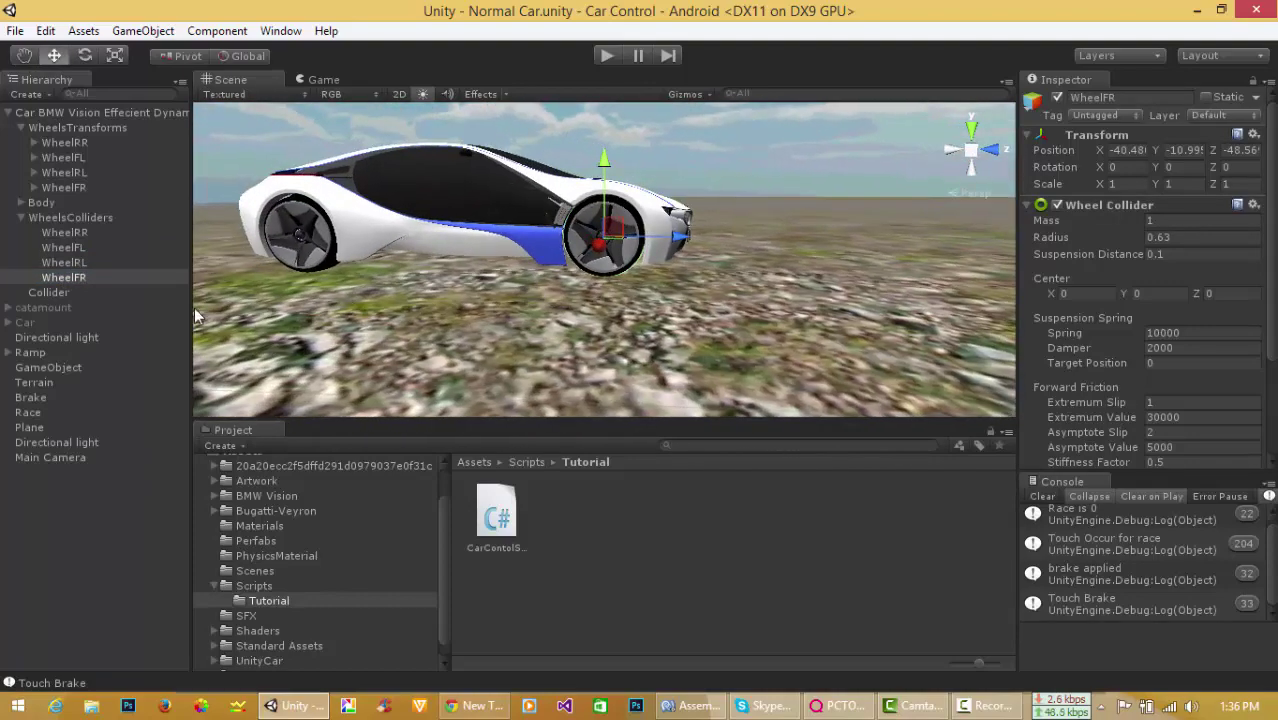
pyautogui.doubleClick(48, 292)
# Lower the body Collider to Position Y -1.0908 and collapse WheelsColliders.
pyautogui.scroll(3, 563, 265)
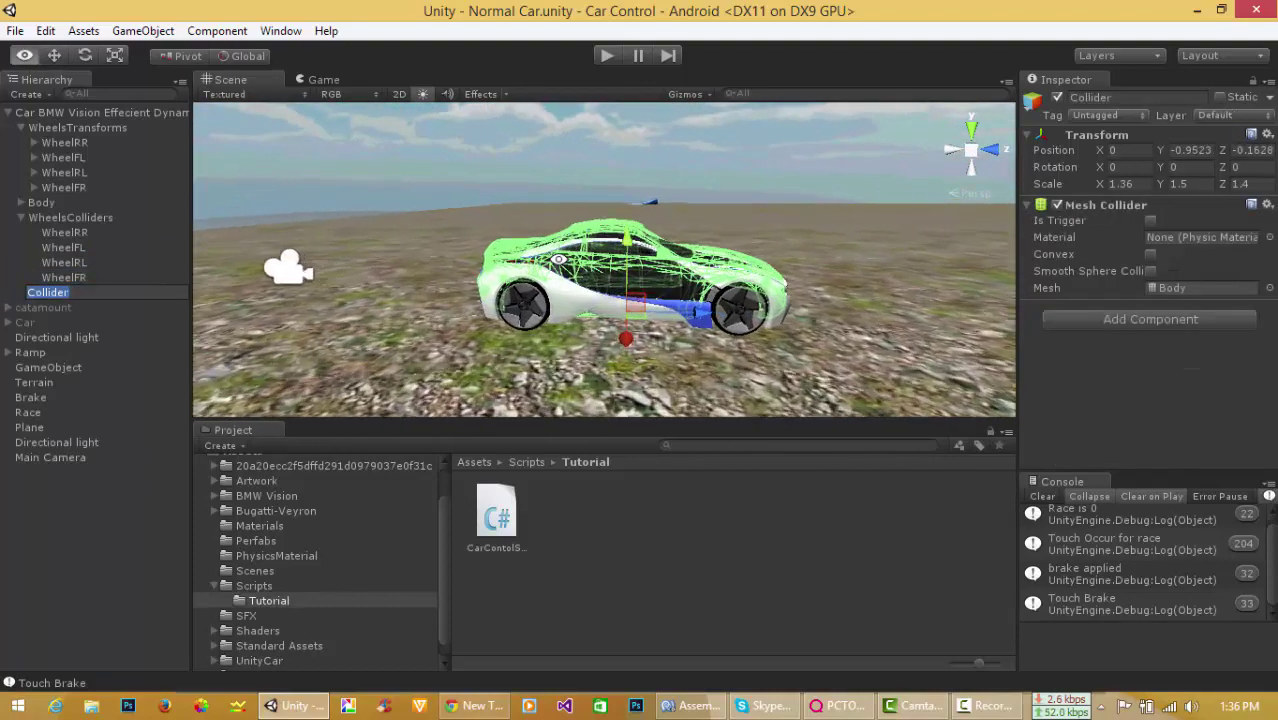
pyautogui.keyDown('alt'); pyautogui.moveTo(563, 265); pyautogui.dragTo(565, 249); pyautogui.keyUp('alt')
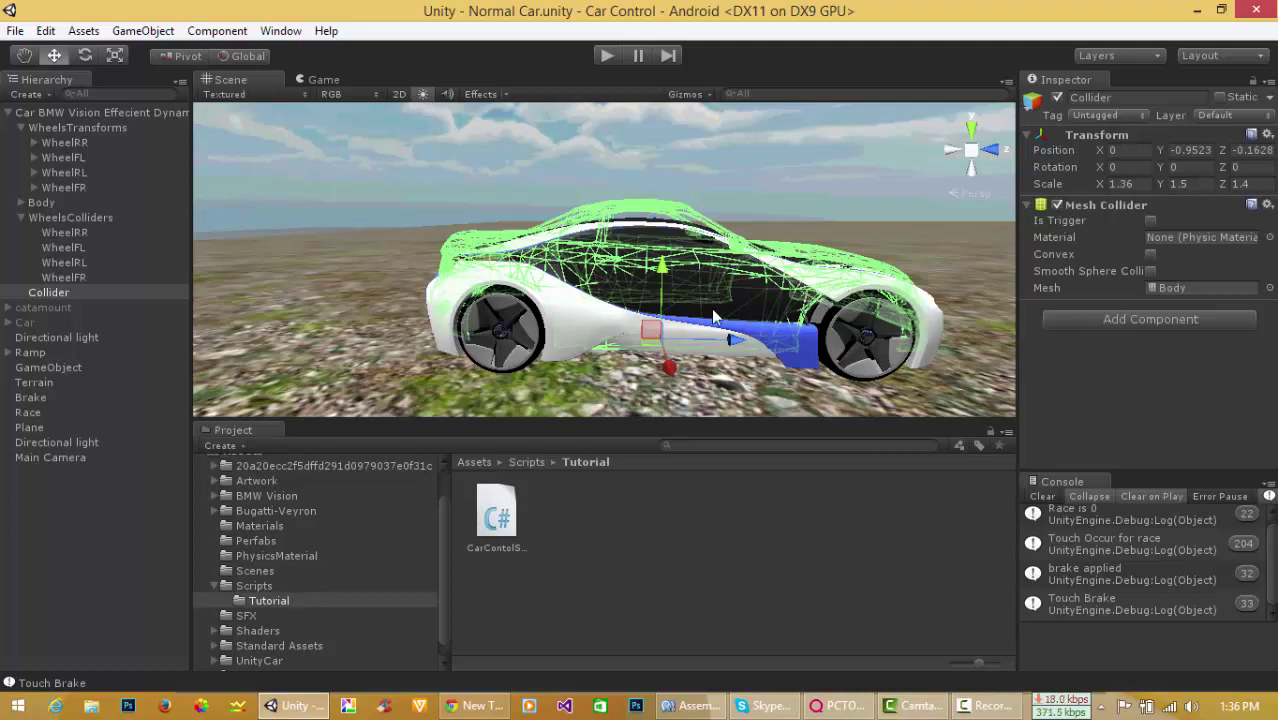
pyautogui.moveTo(661, 278); pyautogui.dragTo(661, 287)
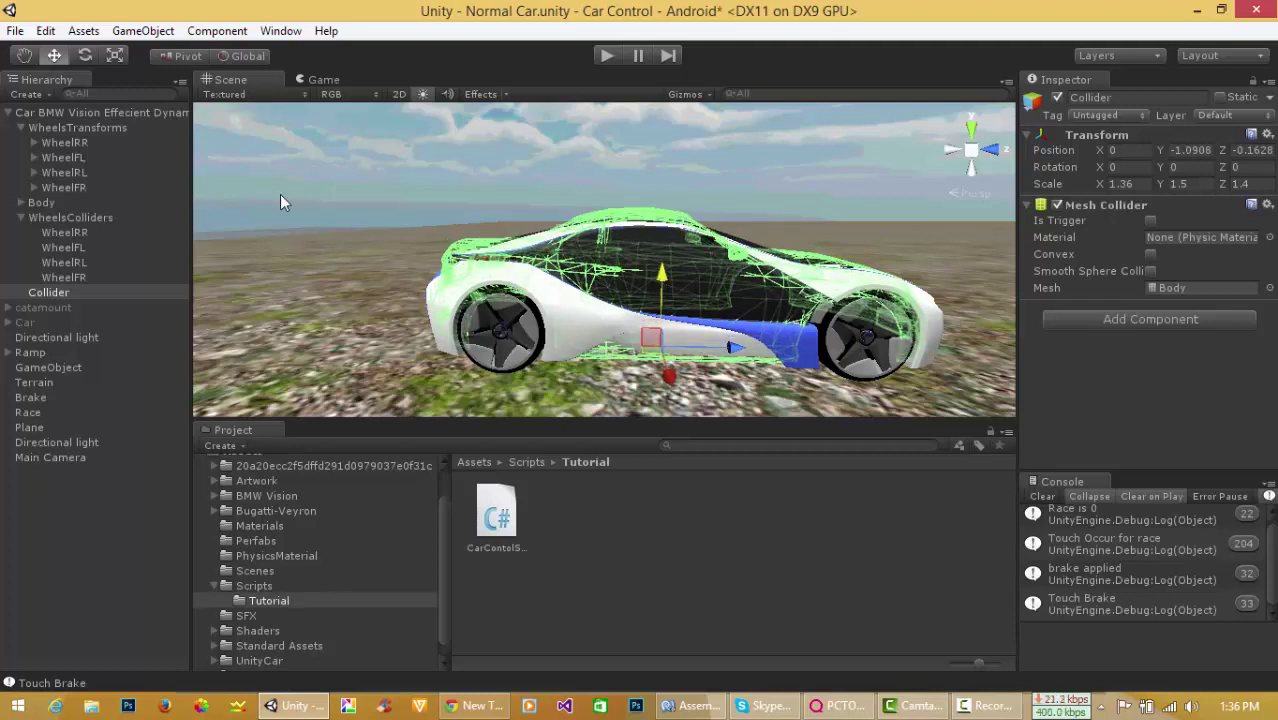
pyautogui.click(21, 217)
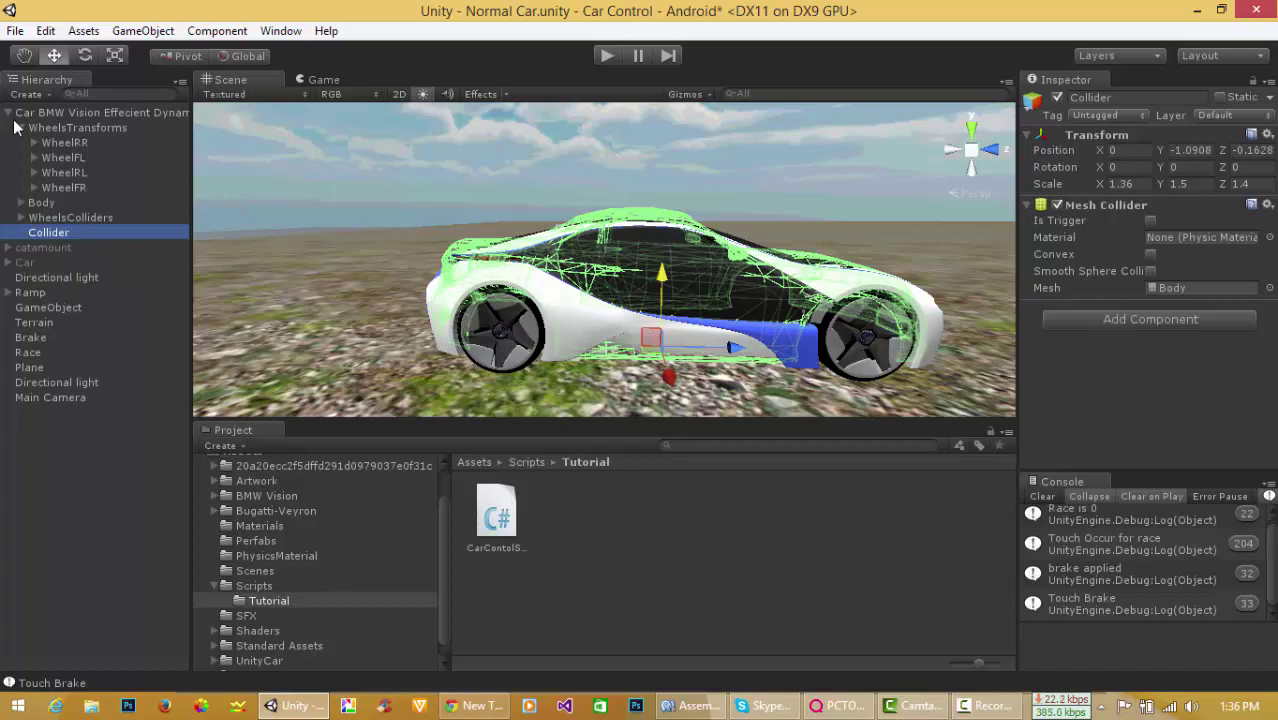
# Create an empty GameObject under the BMW car root and duplicate it.
pyautogui.click(21, 127)
pyautogui.click(41, 113)
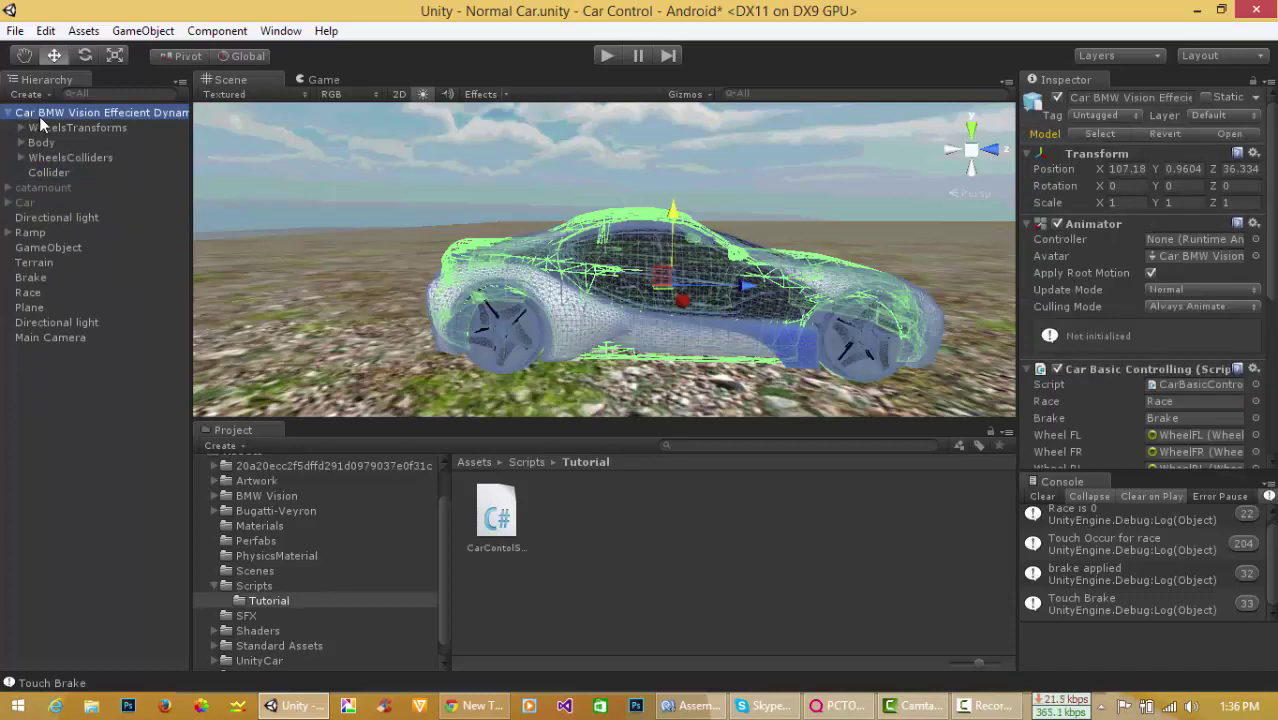
pyautogui.hotkey('ctrl', 'shift', 'n')
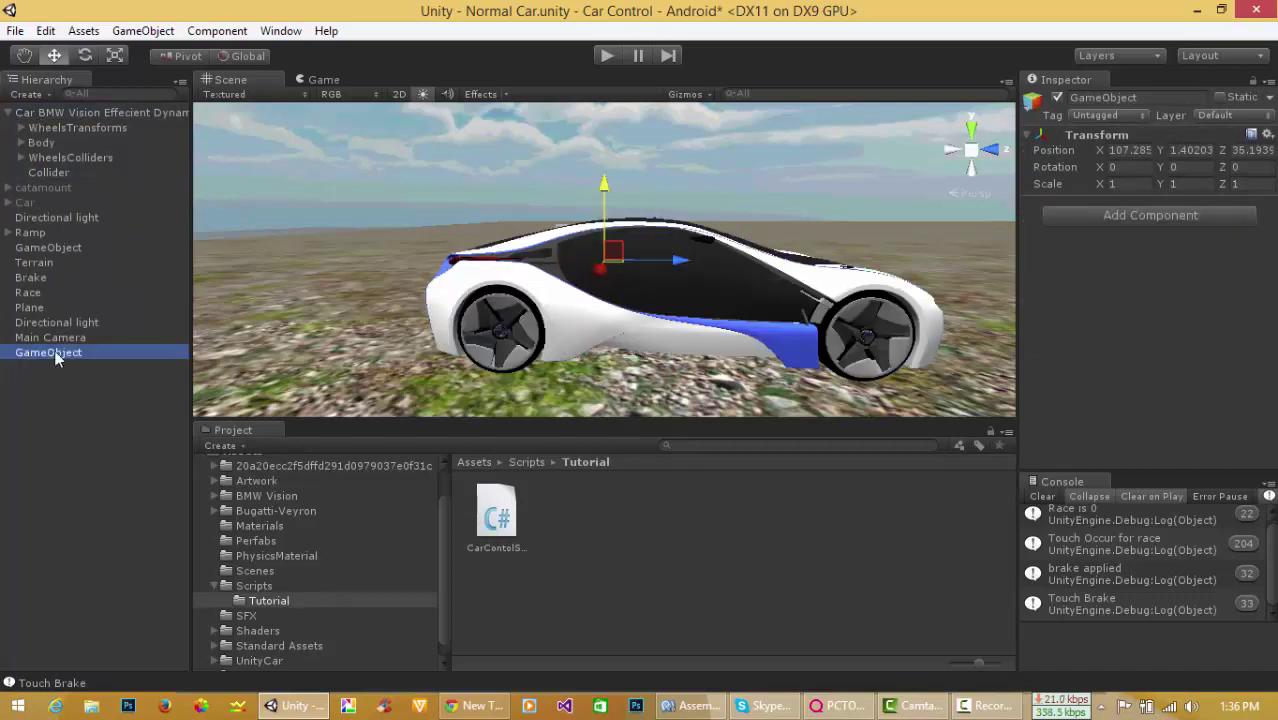
pyautogui.moveTo(57, 353); pyautogui.dragTo(66, 116)
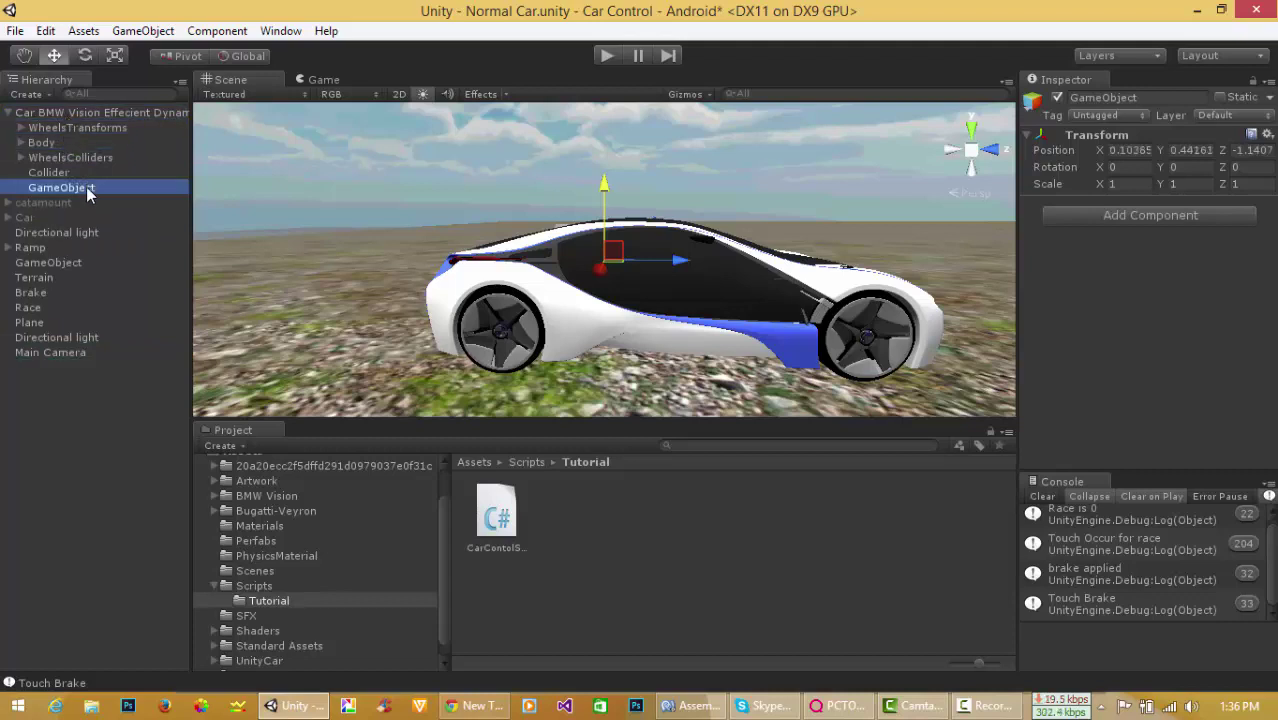
pyautogui.hotkey('ctrl', 'd')
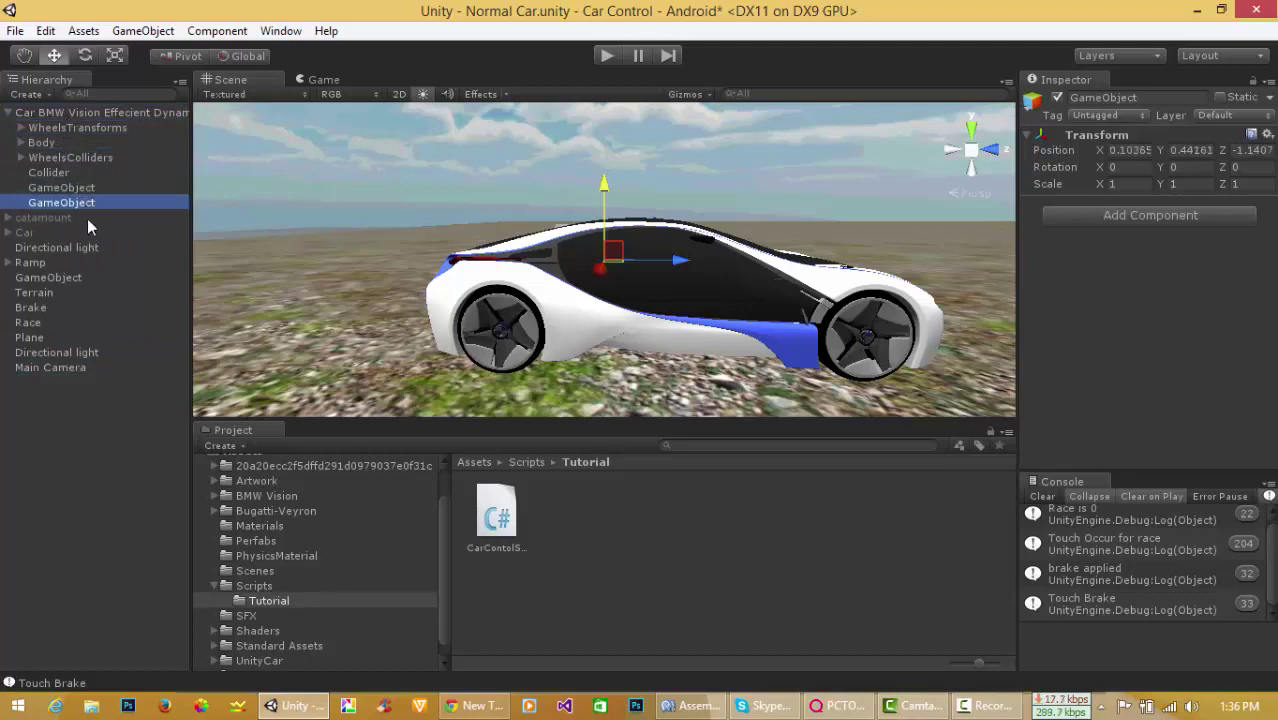
# Add a Box Collider to the first empty GameObject.
pyautogui.click(84, 187)
pyautogui.click(1145, 216)
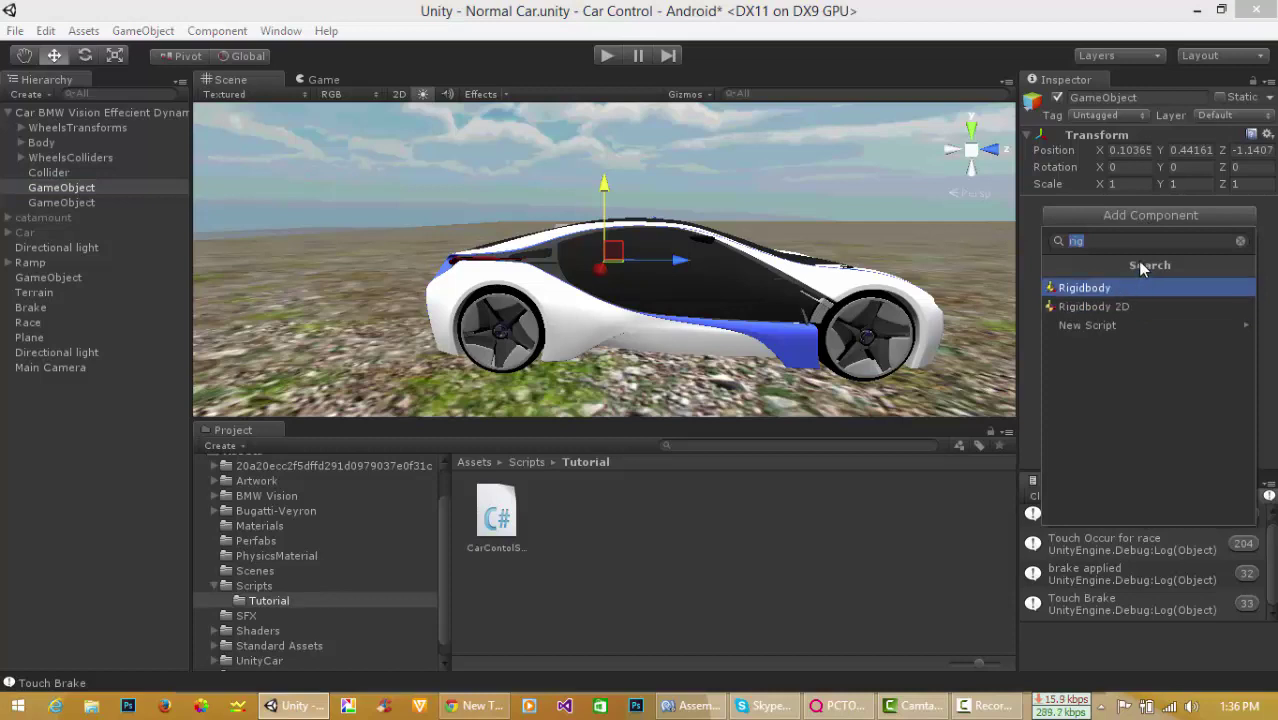
pyautogui.write('box')
pyautogui.press('Escape')
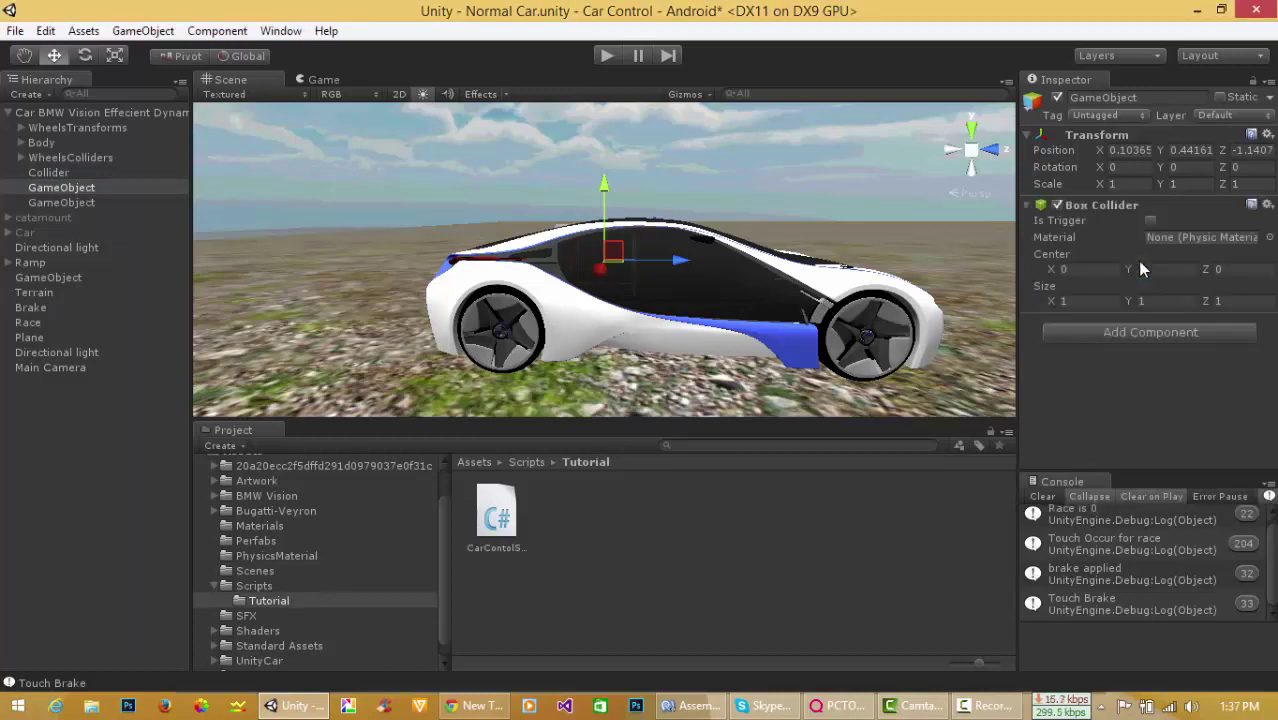
# Set the Box Collider's Size Z, first to 5.75 and then 6.86.
pyautogui.keyDown('alt'); pyautogui.moveTo(413, 330); pyautogui.dragTo(660, 330); pyautogui.keyUp('alt')
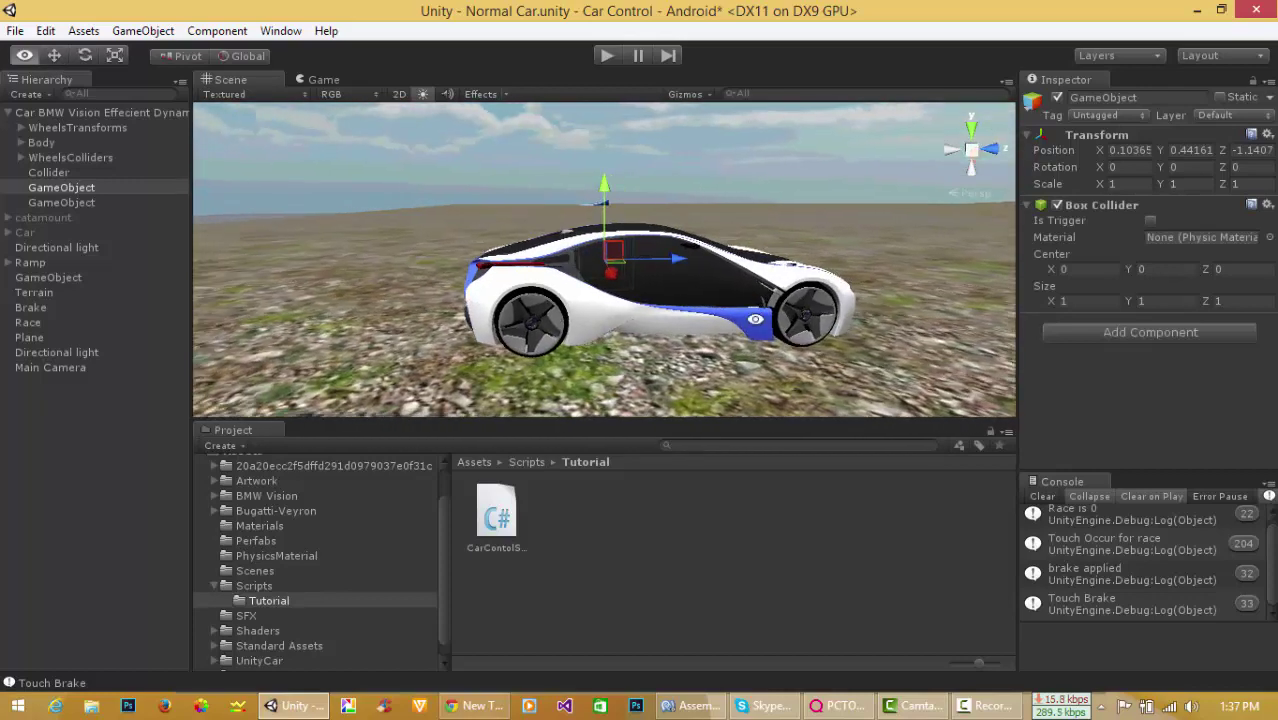
pyautogui.doubleClick(1235, 301)
pyautogui.write('5.75')
pyautogui.press('Return')
pyautogui.write('6.86')
pyautogui.press('Return')
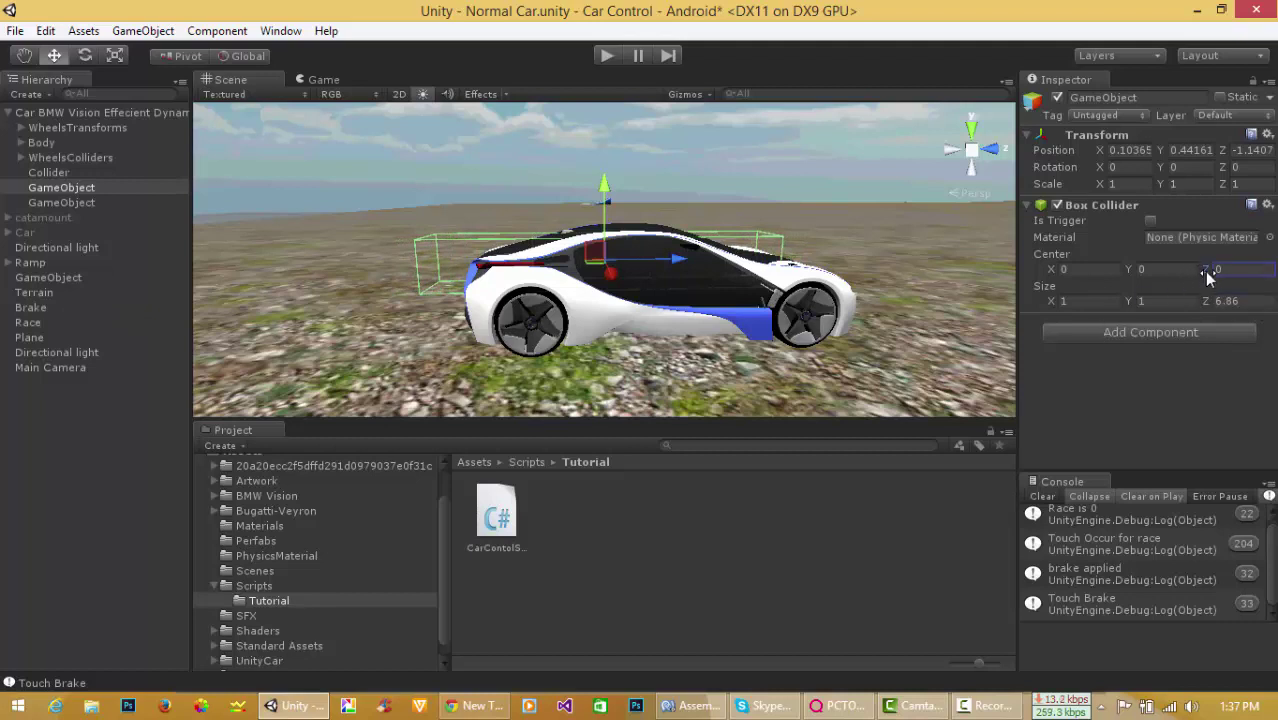
# Adjust Center Z to 0.95, Size Z to 7.37 and Size X to 2.71.
pyautogui.moveTo(1204, 271); pyautogui.dragTo(1235, 275)
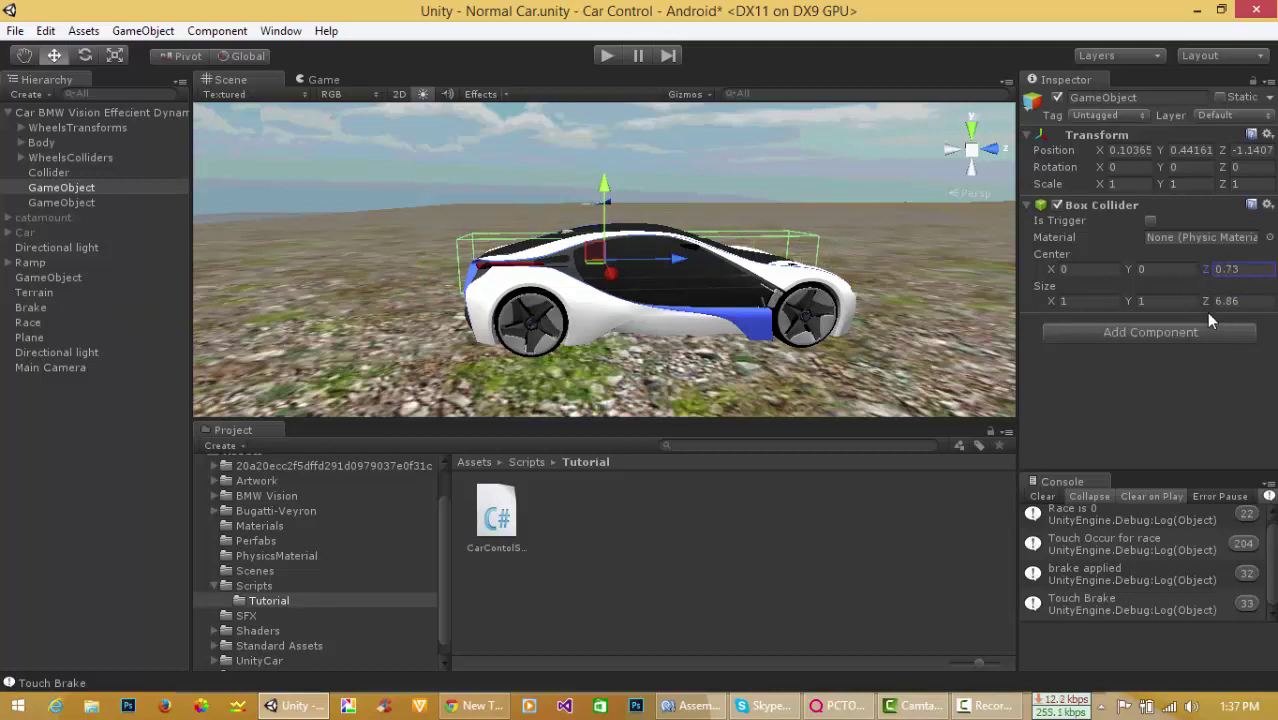
pyautogui.moveTo(1214, 305)
pyautogui.mouseDown()
pyautogui.moveTo(1229, 305)
pyautogui.moveTo(1211, 274)
pyautogui.mouseUp()
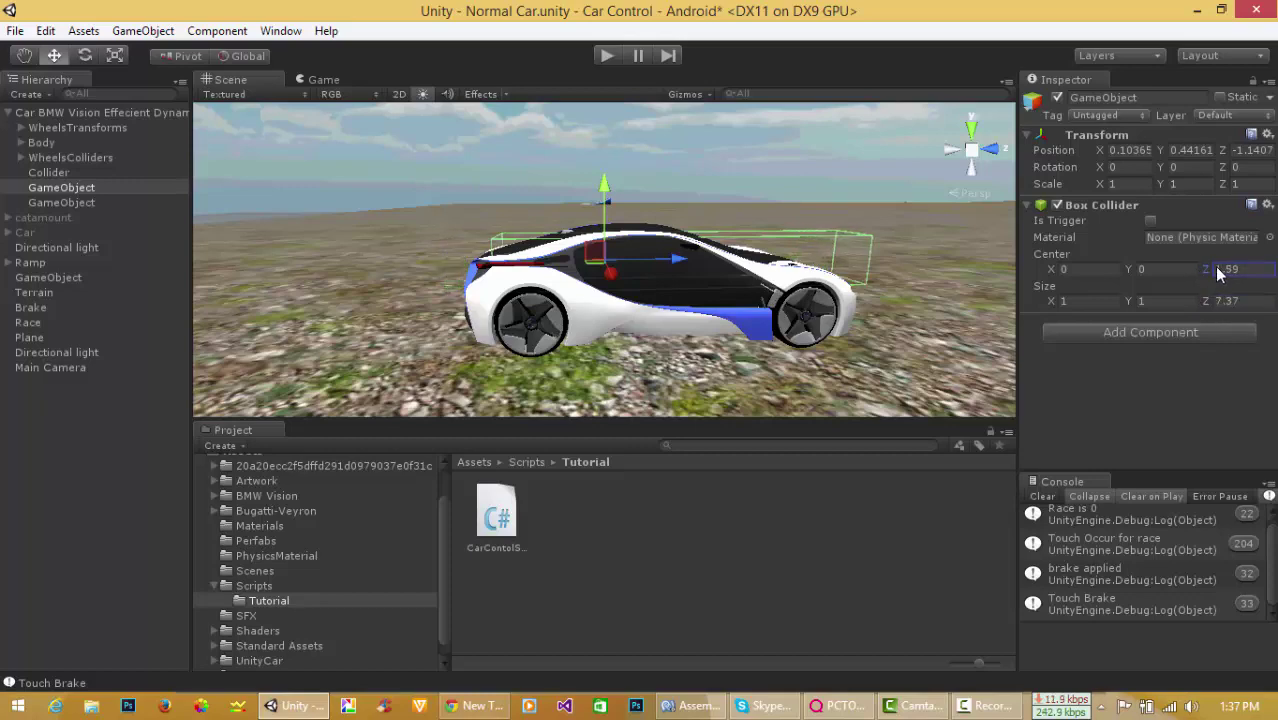
pyautogui.keyDown('alt'); pyautogui.moveTo(456, 307); pyautogui.dragTo(892, 289); pyautogui.keyUp('alt')
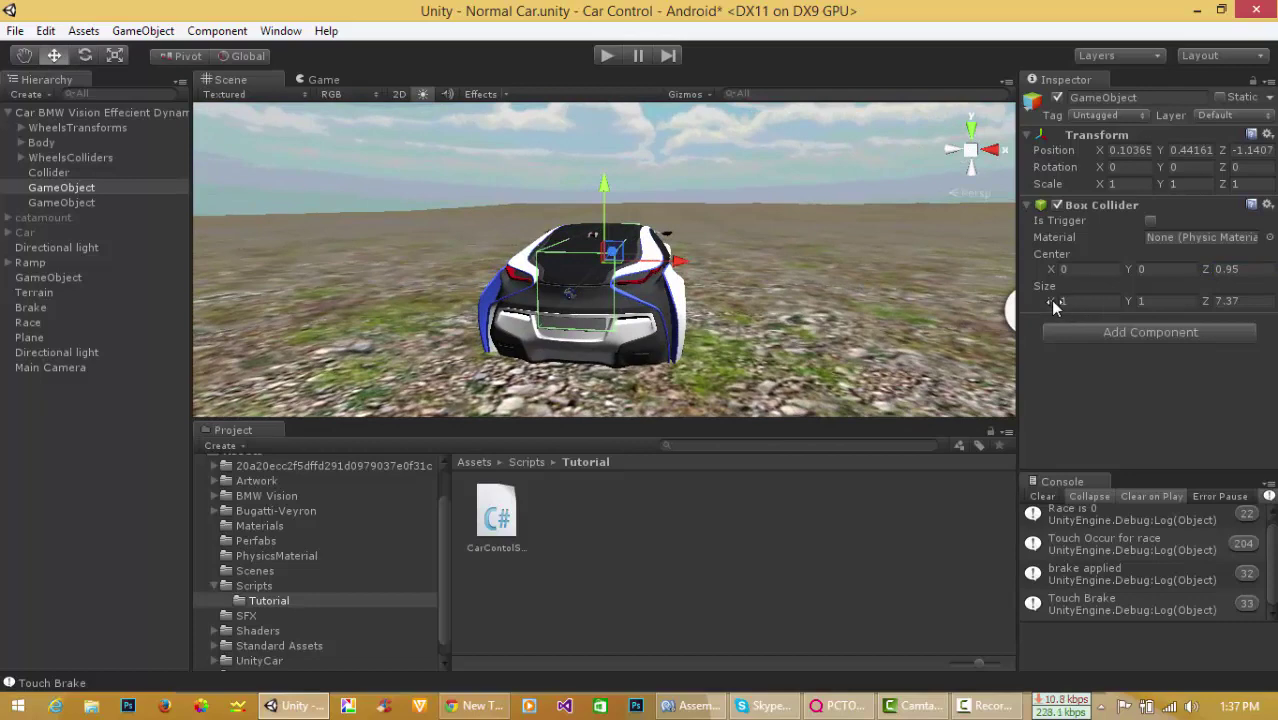
pyautogui.moveTo(1052, 304); pyautogui.dragTo(1112, 304)
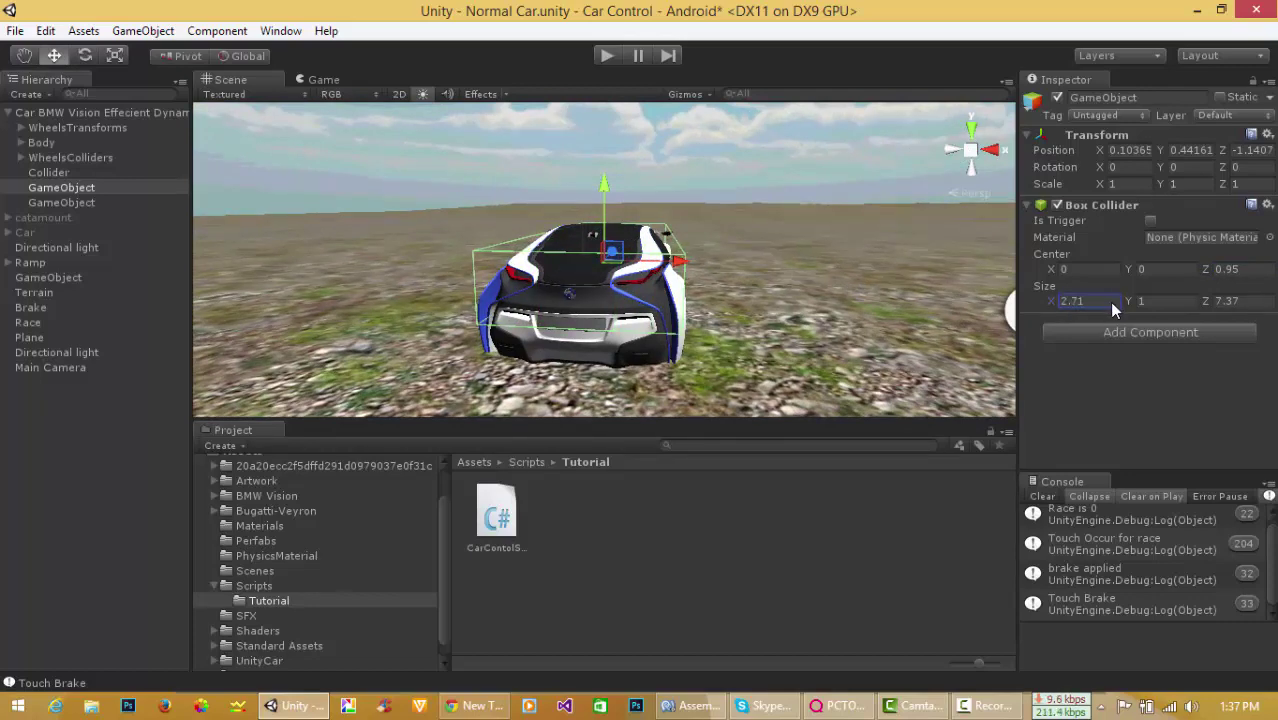
pyautogui.moveTo(759, 293)
pyautogui.keyDown('alt'); pyautogui.mouseDown()
pyautogui.moveTo(607, 304)
pyautogui.moveTo(604, 199)
pyautogui.moveTo(594, 215)
pyautogui.moveTo(607, 250)
pyautogui.moveTo(607, 220)
pyautogui.mouseUp(); pyautogui.keyUp('alt')
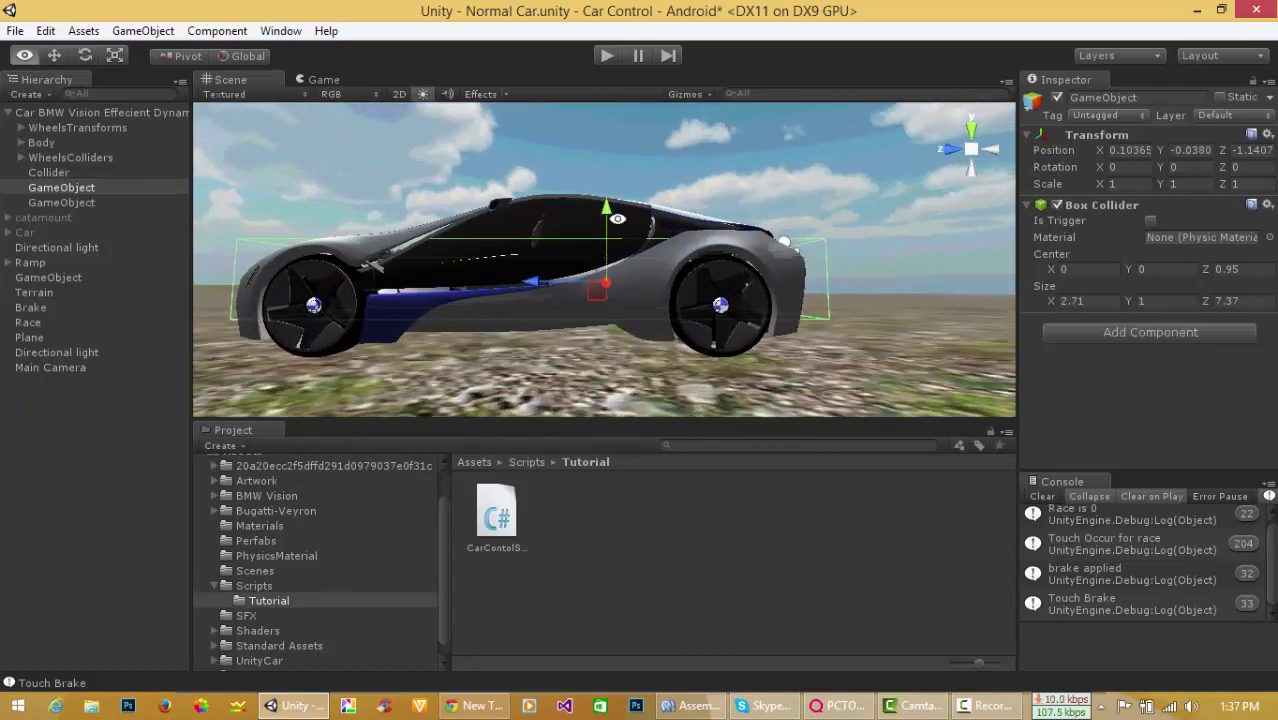
# Add a Box Collider to the second GameObject and move it up over the car's roof.
pyautogui.click(63, 200)
pyautogui.click(1116, 214)
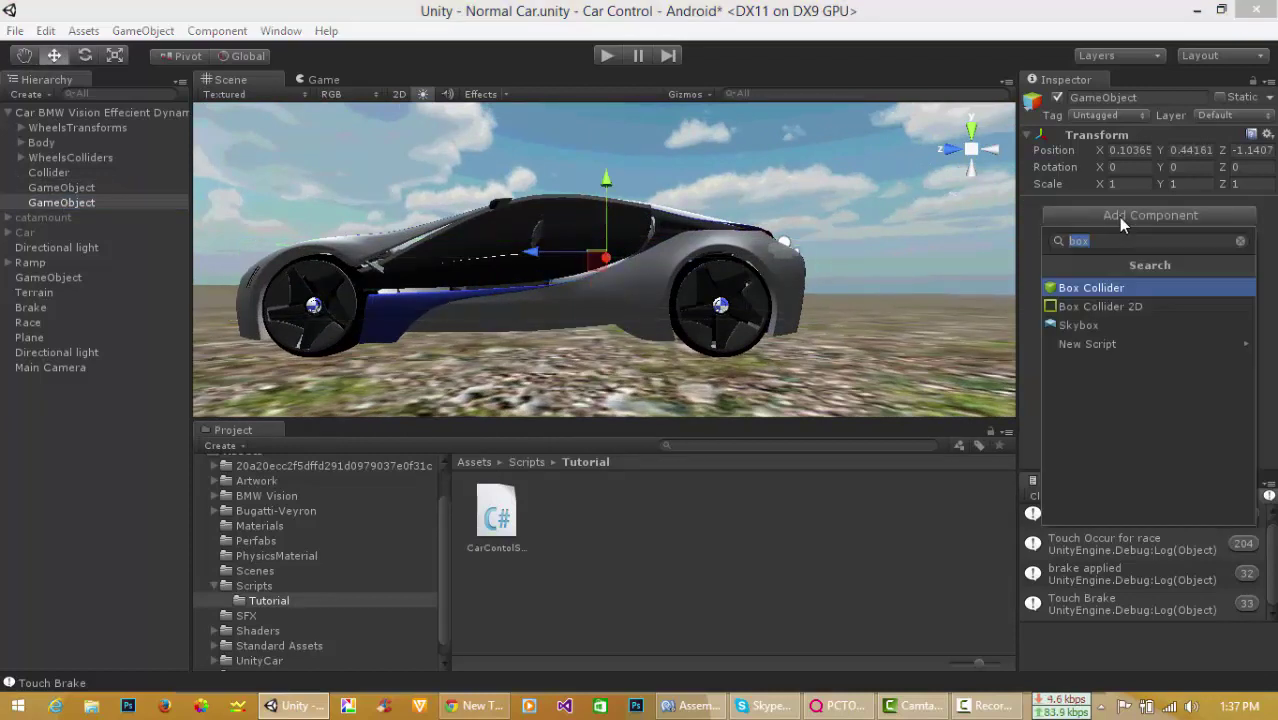
pyautogui.click(1106, 287)
pyautogui.moveTo(603, 193)
pyautogui.keyDown('alt'); pyautogui.mouseDown()
pyautogui.moveTo(615, 205)
pyautogui.moveTo(610, 178)
pyautogui.mouseUp(); pyautogui.keyUp('alt')
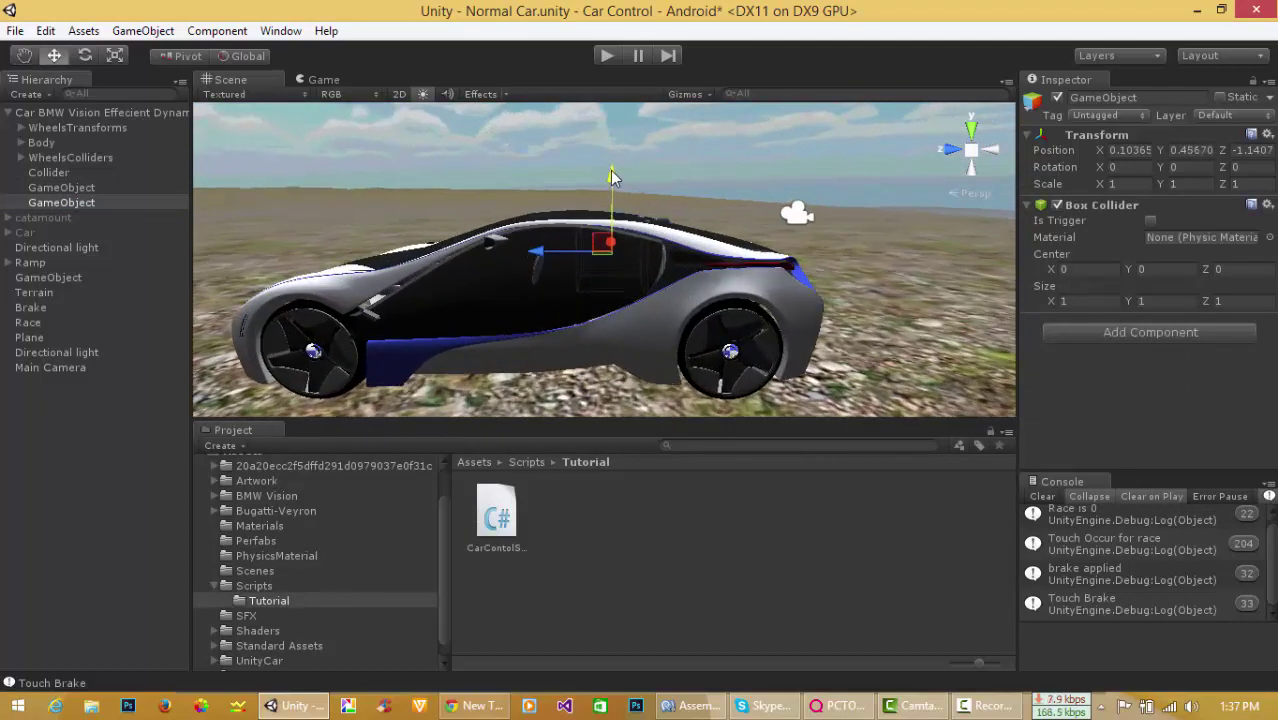
pyautogui.moveTo(513, 233); pyautogui.dragTo(447, 232)
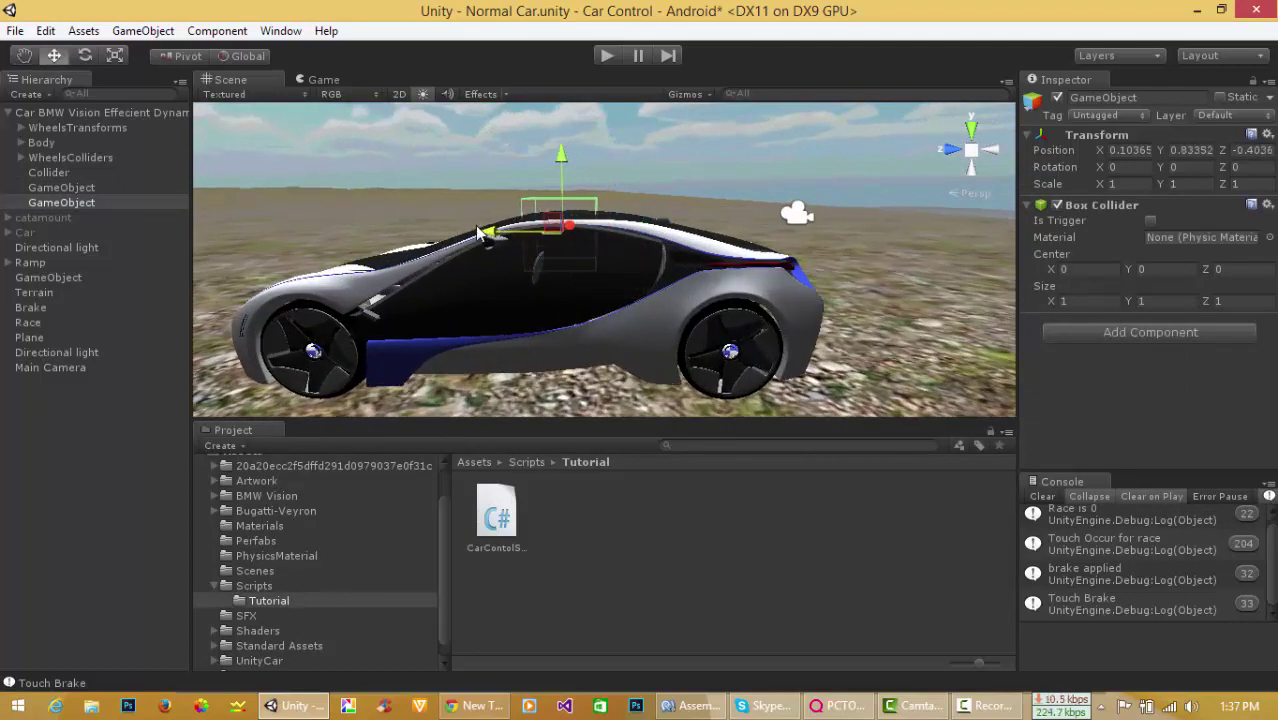
# Set the roof collider's Size Z to 2.89 and check it from the front.
pyautogui.click(1218, 302)
pyautogui.write('2.86')
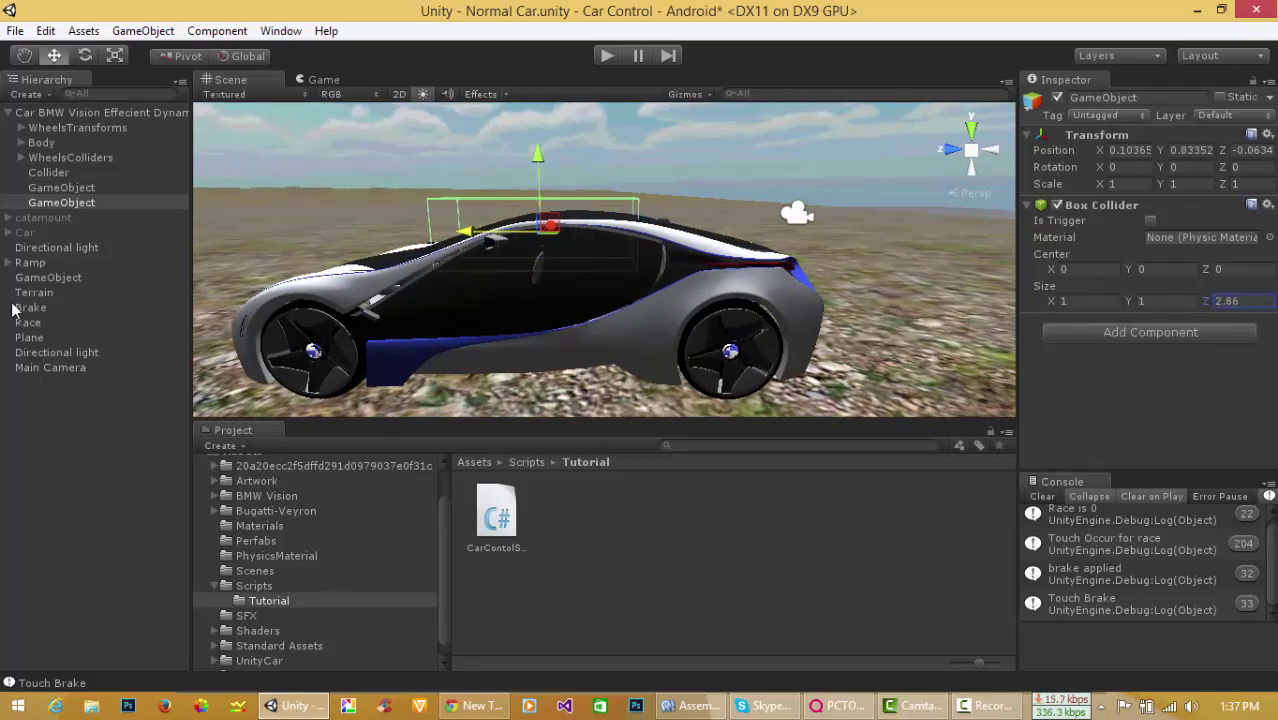
pyautogui.press('BackSpace')
pyautogui.write('9')
pyautogui.moveTo(354, 355)
pyautogui.keyDown('alt'); pyautogui.mouseDown()
pyautogui.moveTo(1050, 295)
pyautogui.moveTo(1108, 310)
pyautogui.mouseUp(); pyautogui.keyUp('alt')
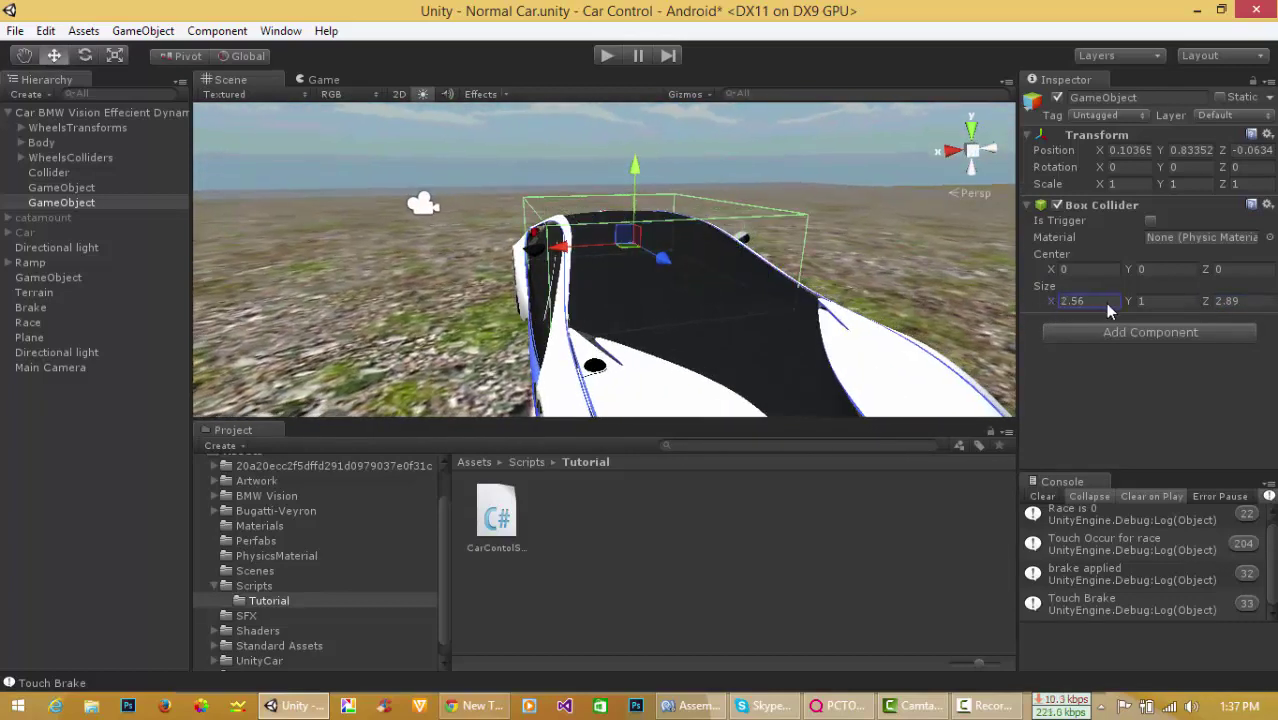
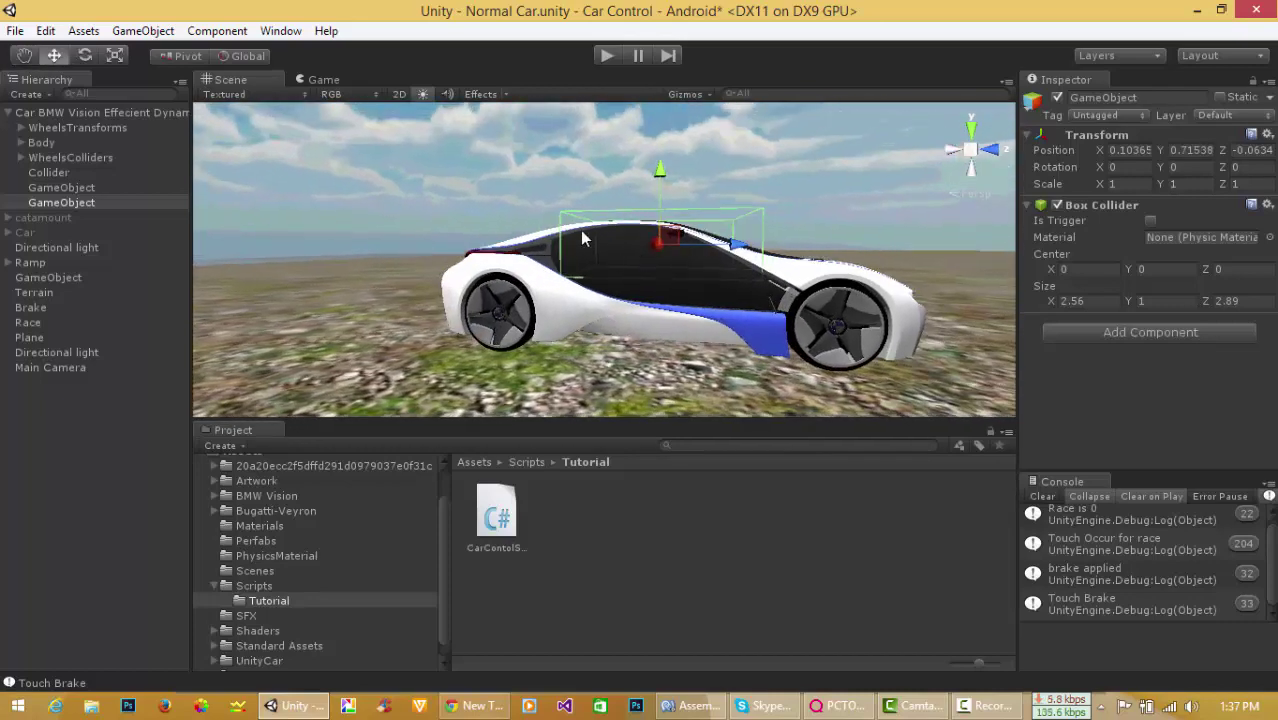
# Move the second box collider back and down to Y 0.64735, Z -0.2858.
pyautogui.moveTo(733, 254); pyautogui.dragTo(716, 241)
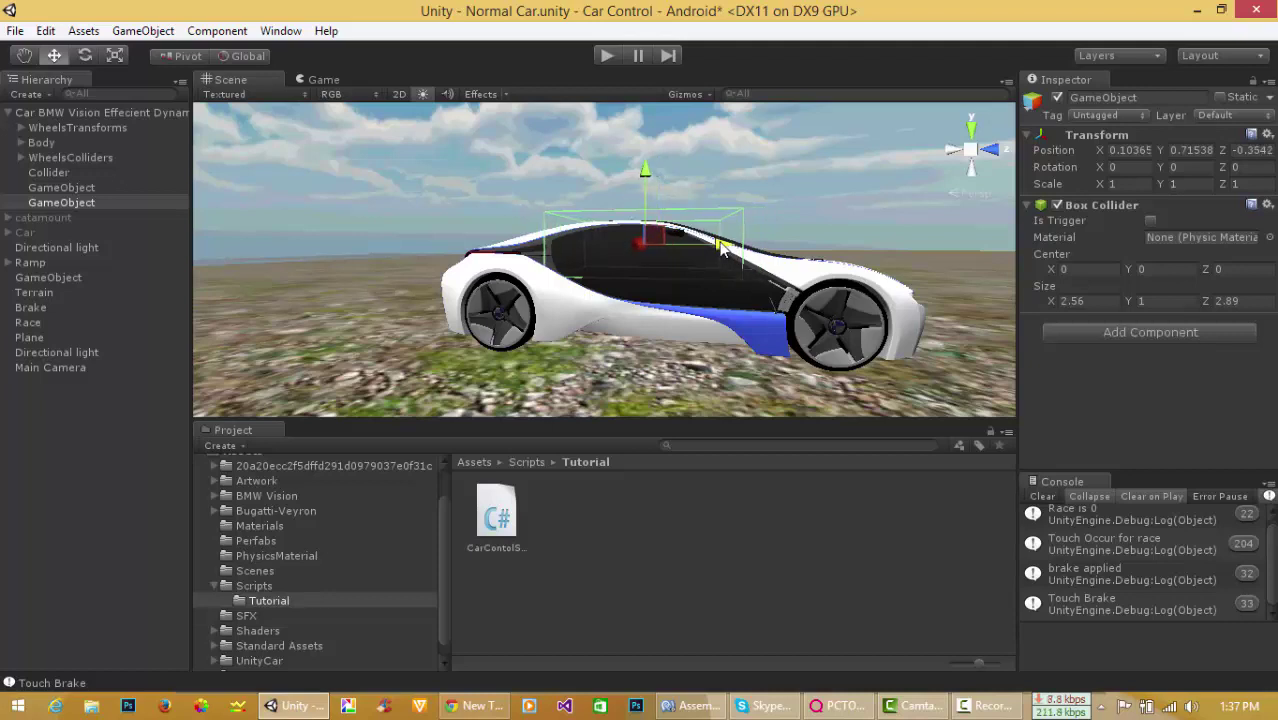
pyautogui.moveTo(648, 178); pyautogui.dragTo(222, 237)
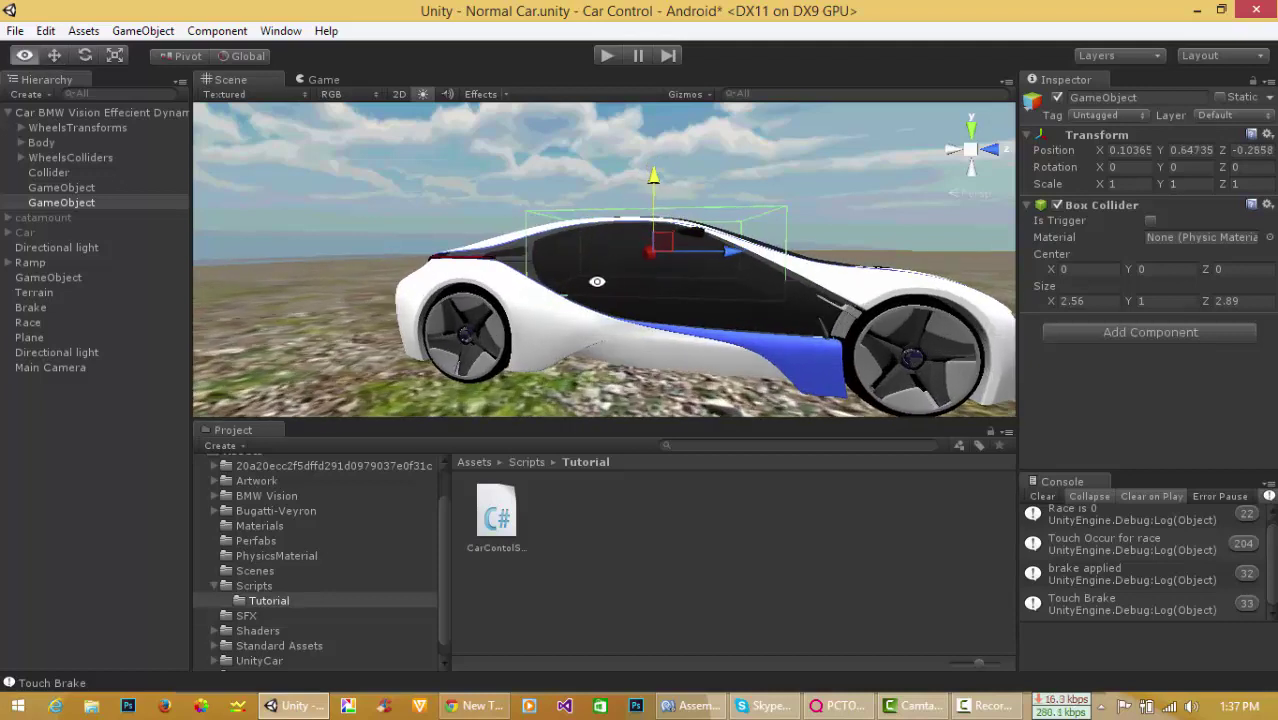
pyautogui.keyDown('shift'); pyautogui.click(90, 203); pyautogui.keyUp('shift')
pyautogui.moveTo(650, 320)
pyautogui.keyDown('alt'); pyautogui.mouseDown()
pyautogui.moveTo(770, 330)
pyautogui.moveTo(814, 296)
pyautogui.mouseUp(); pyautogui.keyUp('alt')
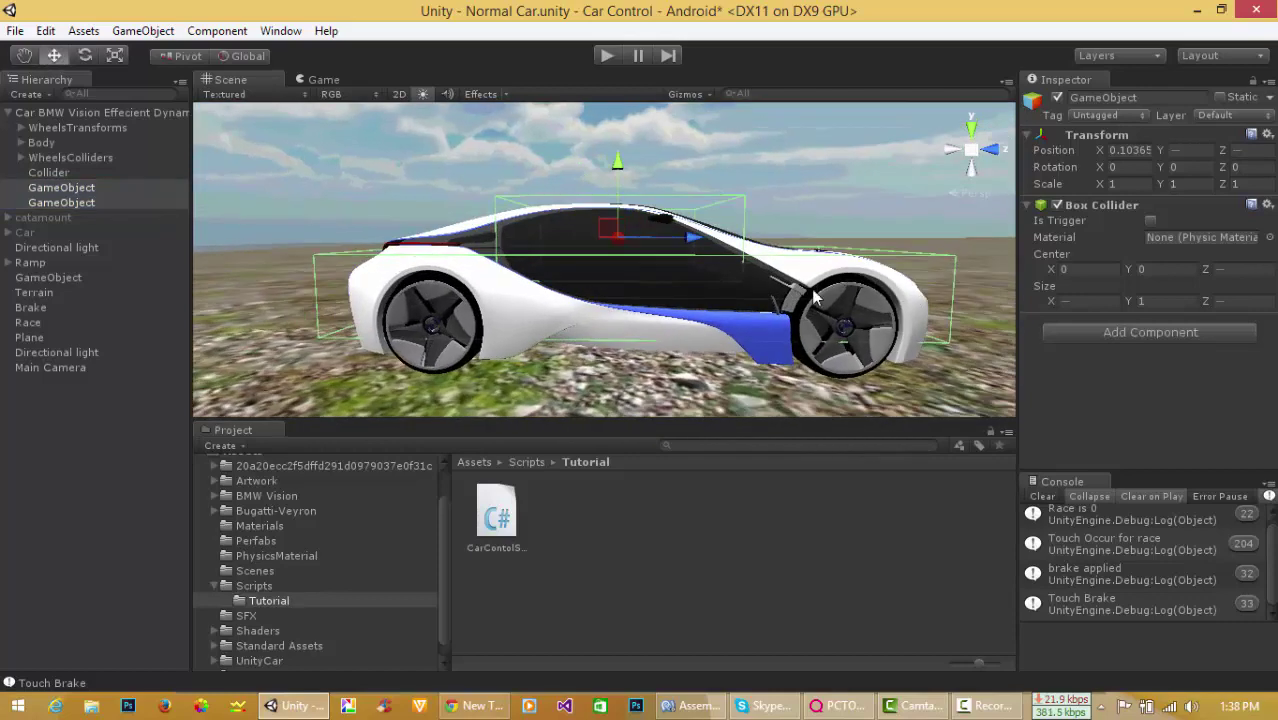
# Disable the Collider object, compare the two GameObject box colliders, and save the scene.
pyautogui.click(57, 174)
pyautogui.click(1057, 98)
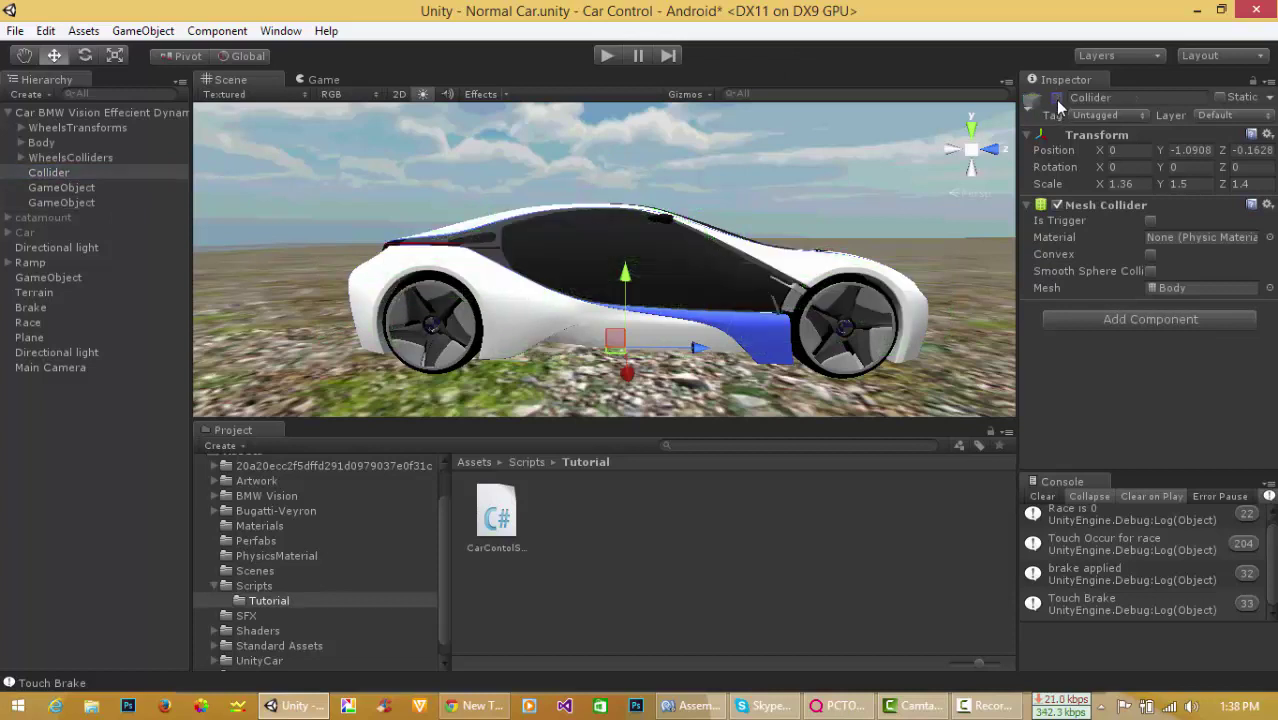
pyautogui.click(85, 188)
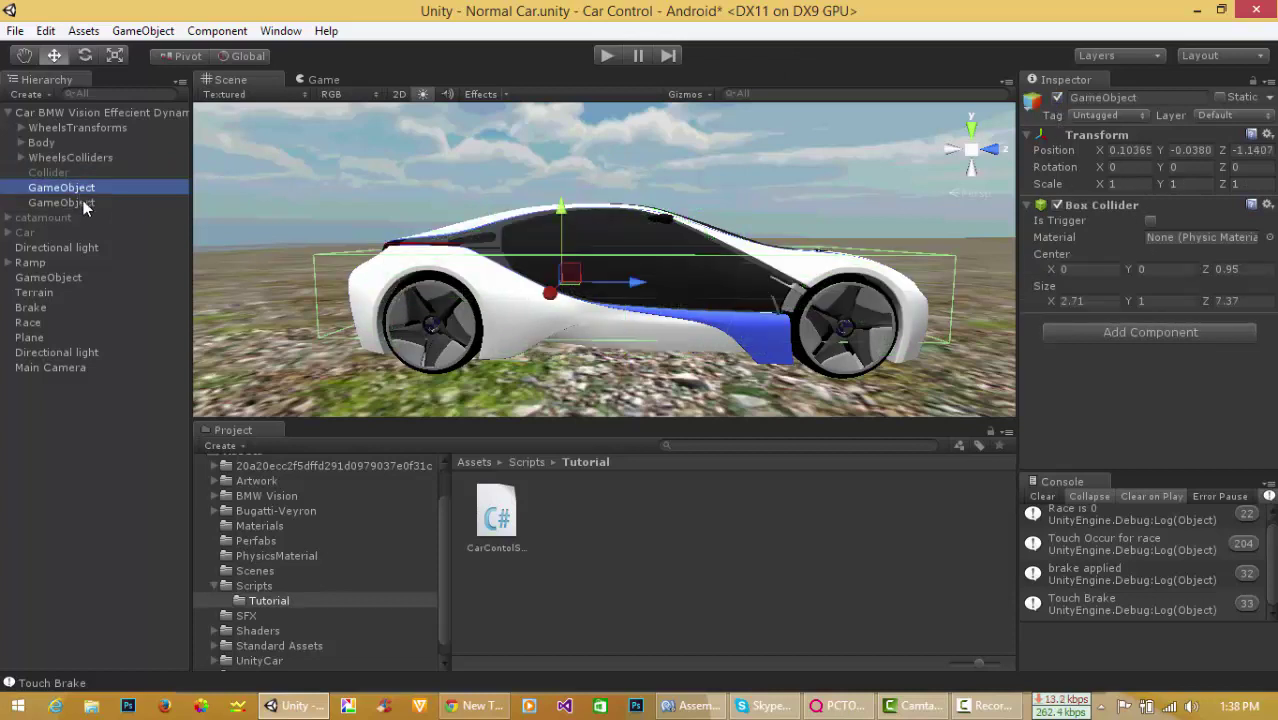
pyautogui.click(84, 202)
pyautogui.click(85, 188)
pyautogui.click(85, 202)
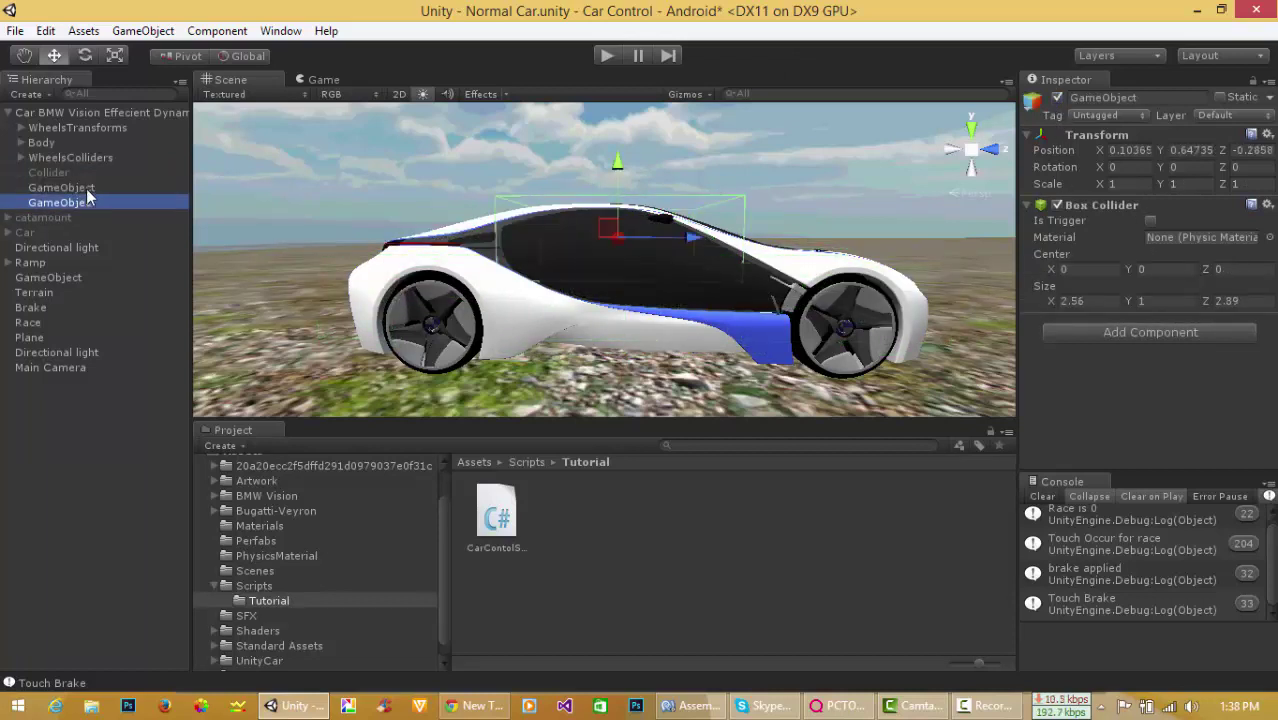
pyautogui.click(85, 188)
pyautogui.hotkey('ctrl', 's')
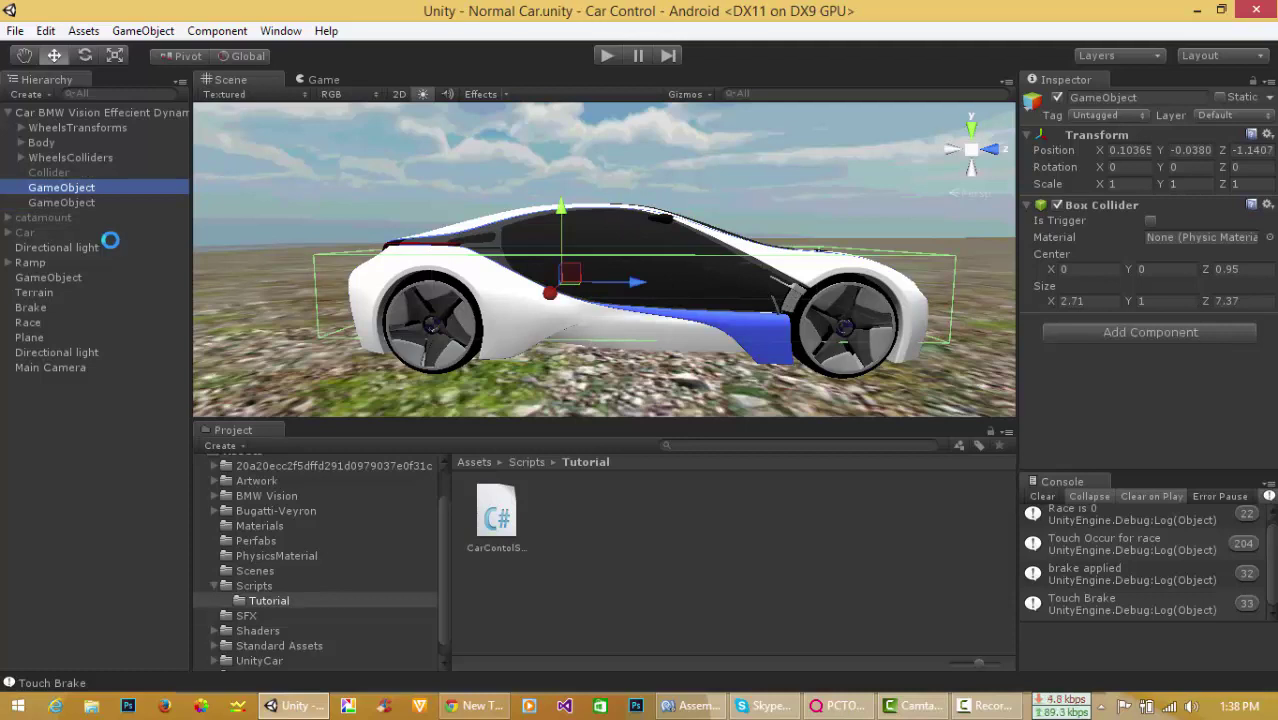
# Play-test the car driving across the terrain with its box colliders, then stop play mode.
pyautogui.click(608, 57)
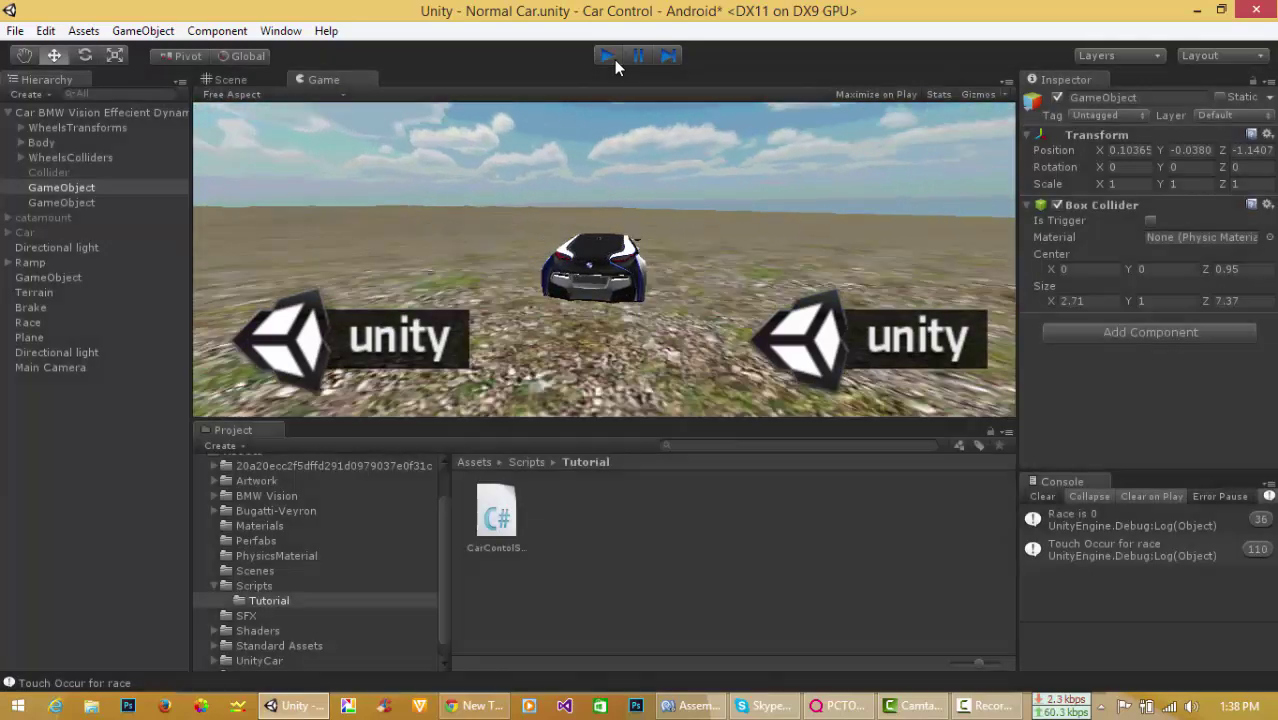
pyautogui.click(608, 57)
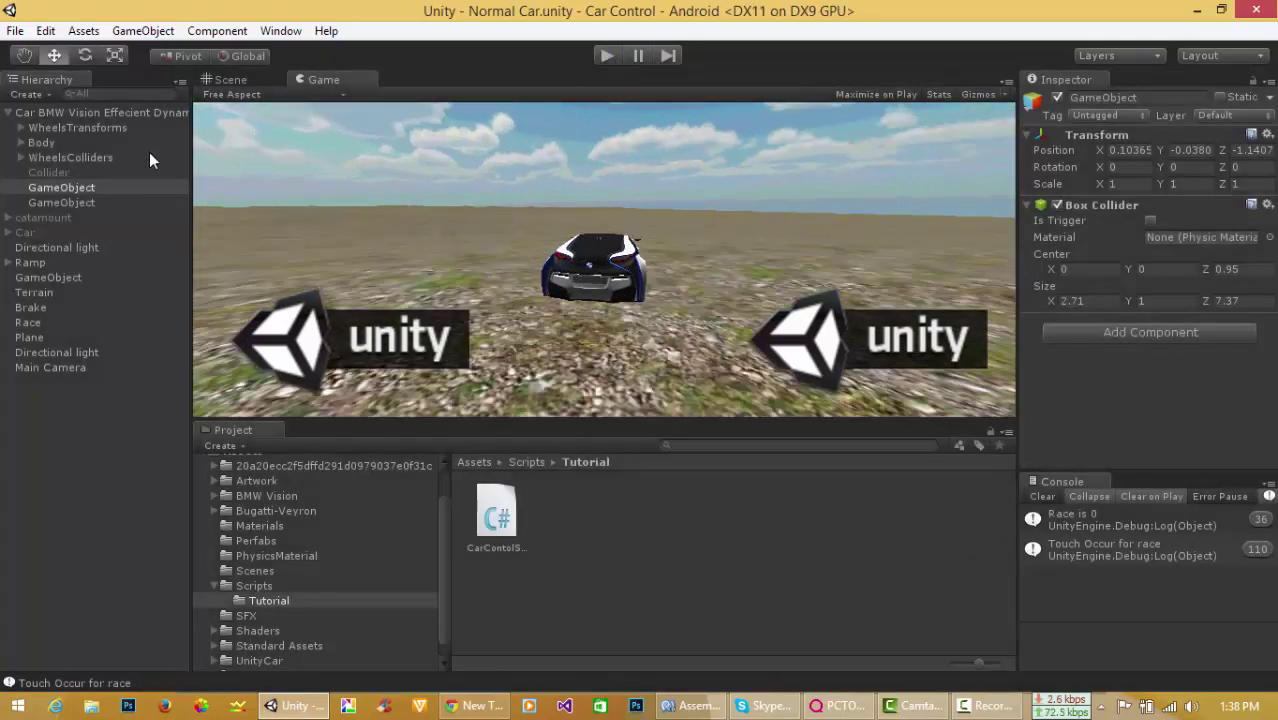
# Re-enable the Collider object, delete both box-collider GameObjects, and collapse the car root.
pyautogui.click(50, 173)
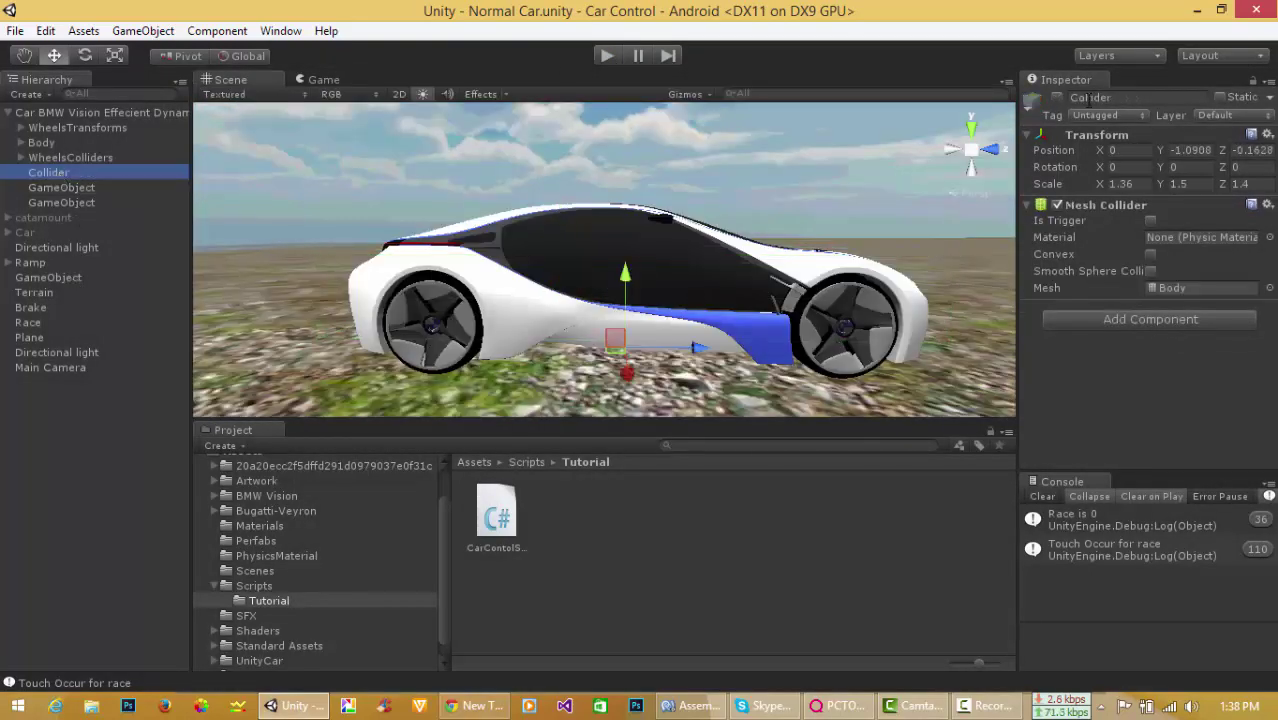
pyautogui.click(1057, 98)
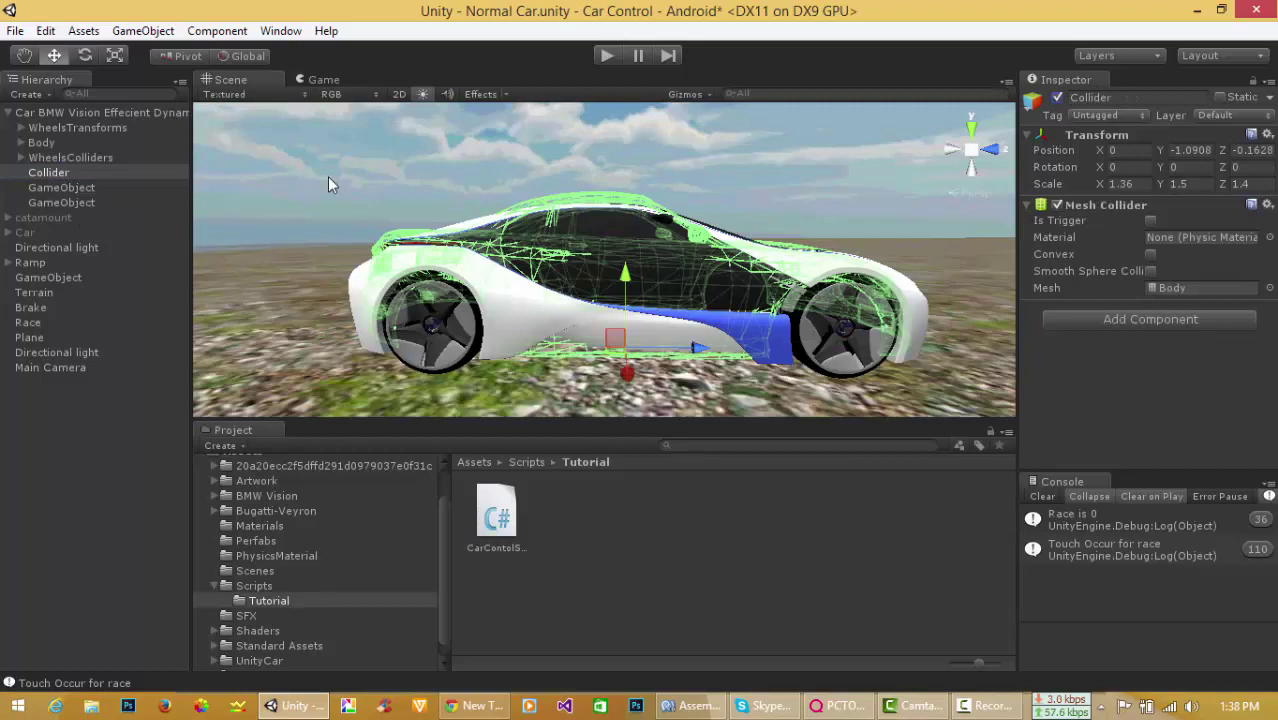
pyautogui.click(82, 203)
pyautogui.keyDown('shift'); pyautogui.click(78, 188); pyautogui.keyUp('shift')
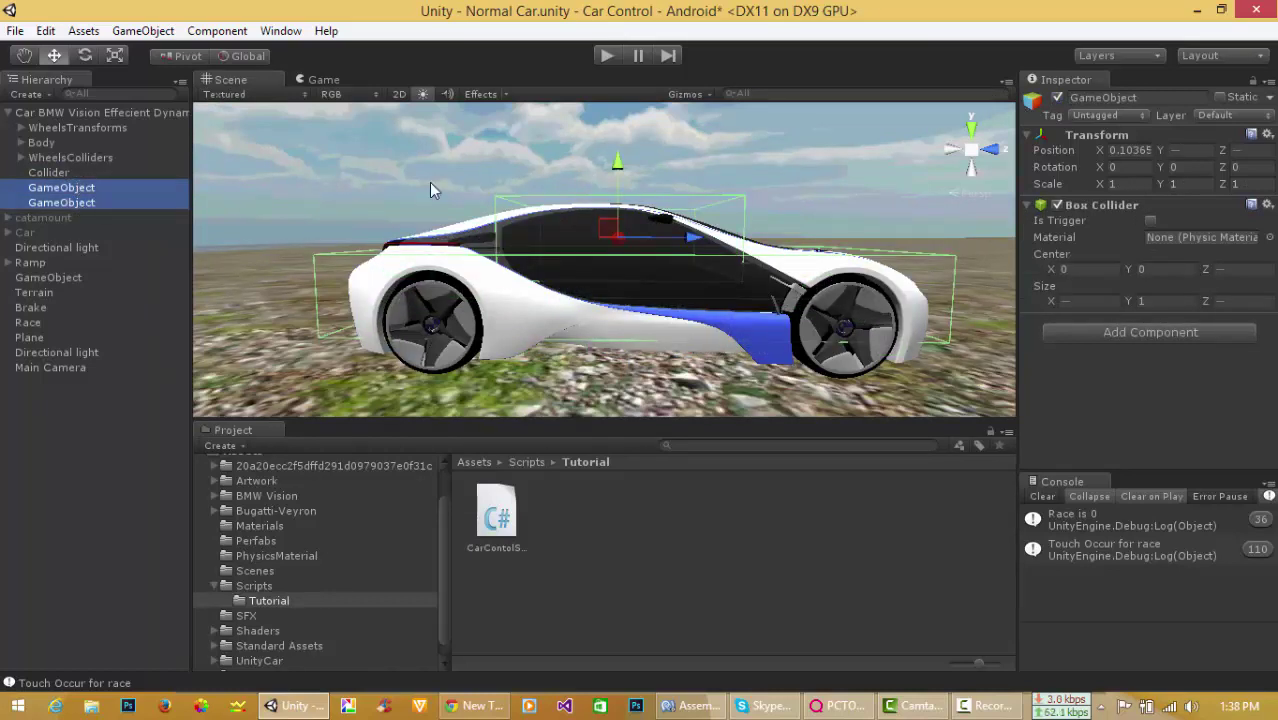
pyautogui.press('Delete')
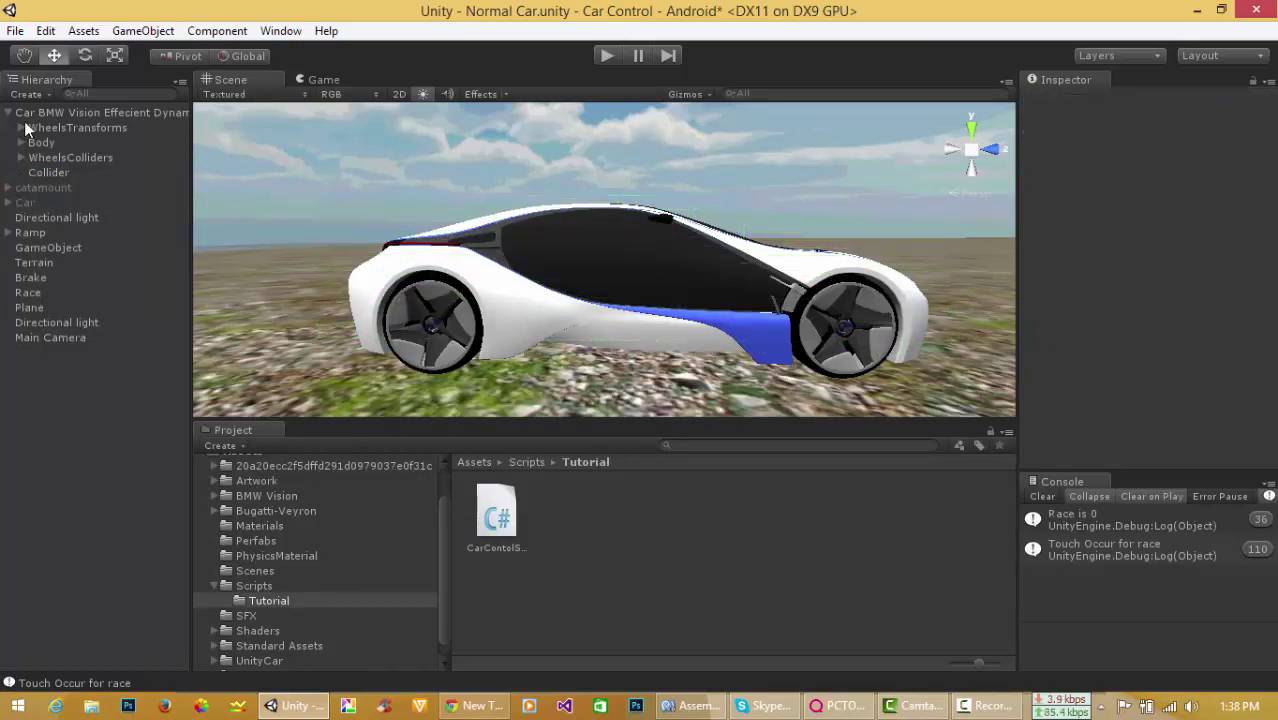
pyautogui.click(8, 112)
pyautogui.doubleClick(32, 114)
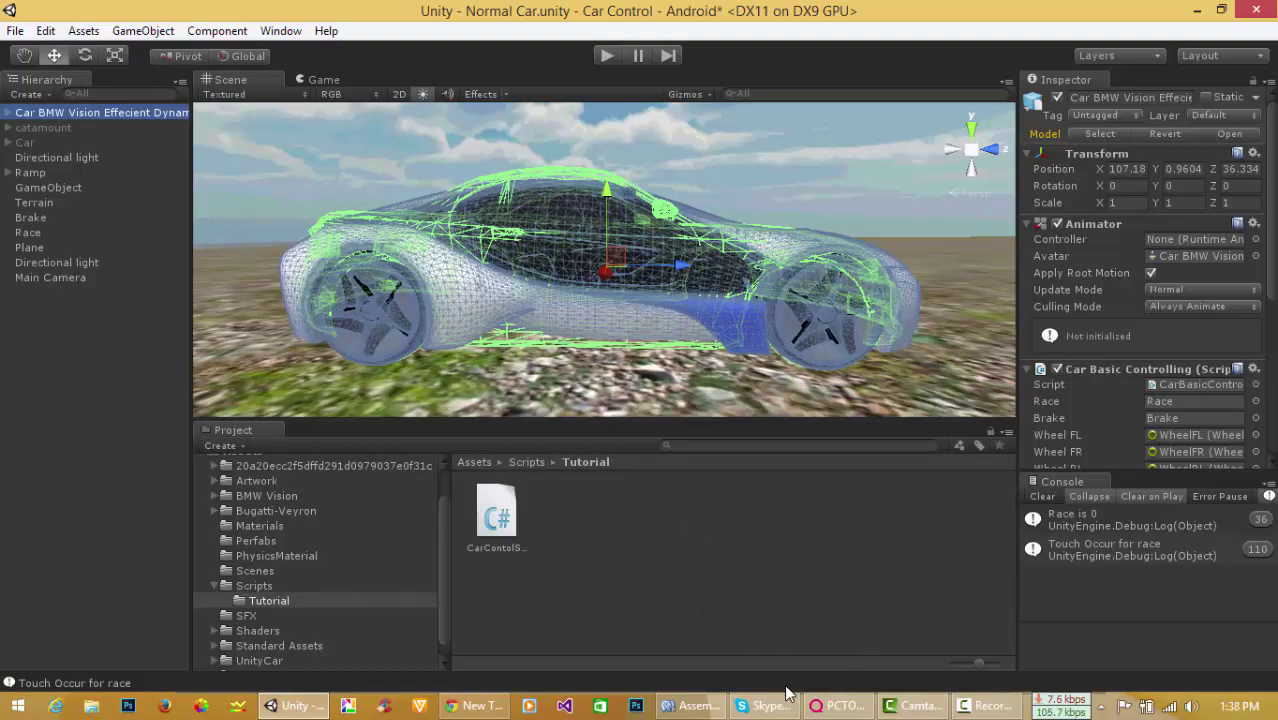
pyautogui.click(690, 706)
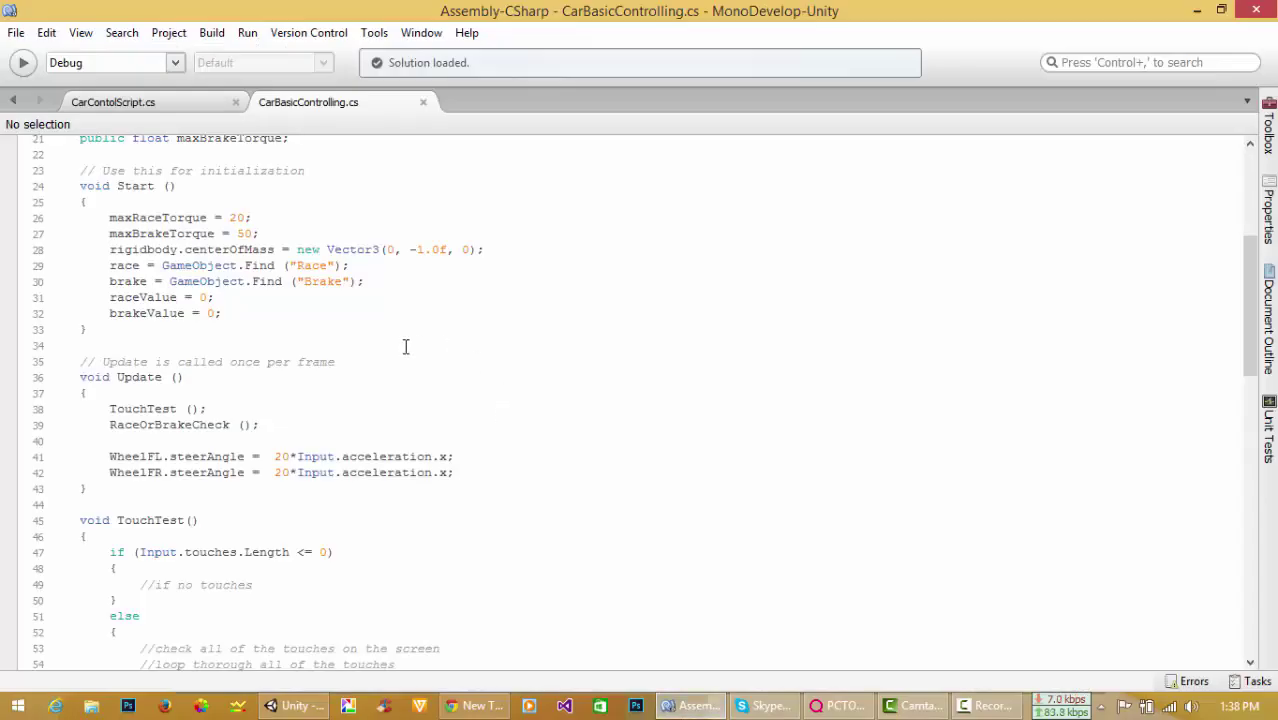
pyautogui.scroll(3, 405, 346)
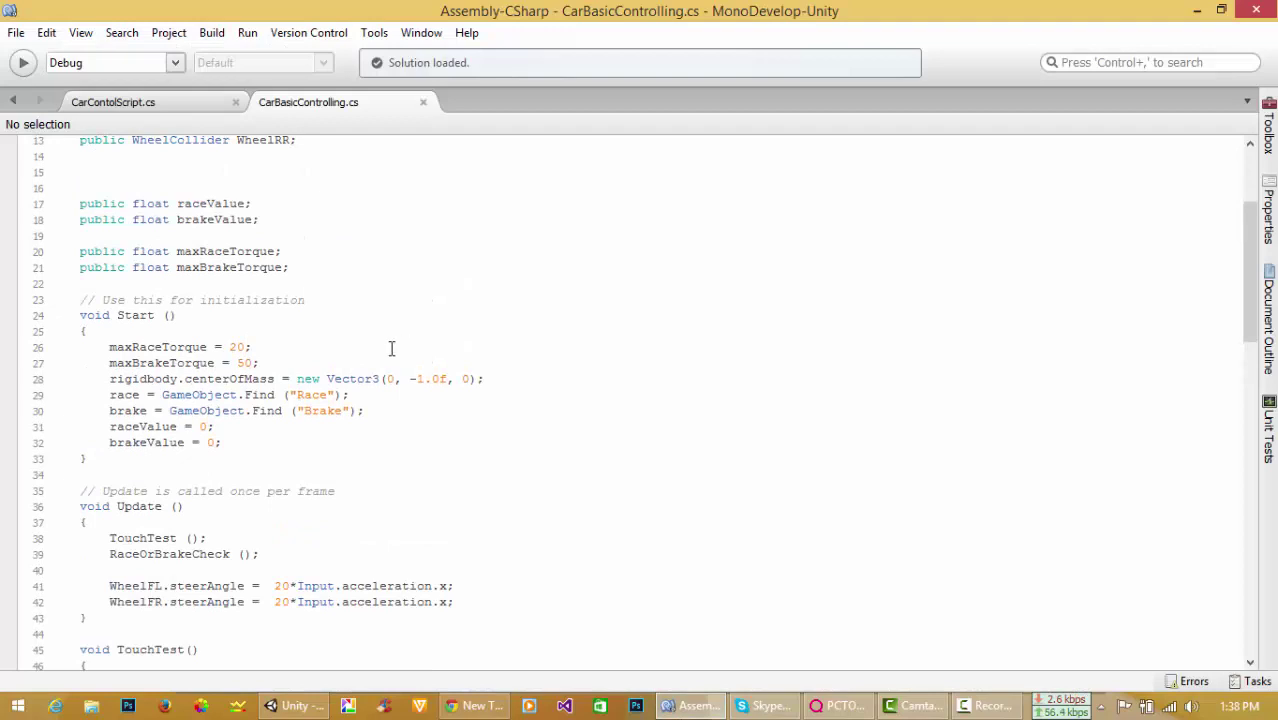
pyautogui.doubleClick(176, 349)
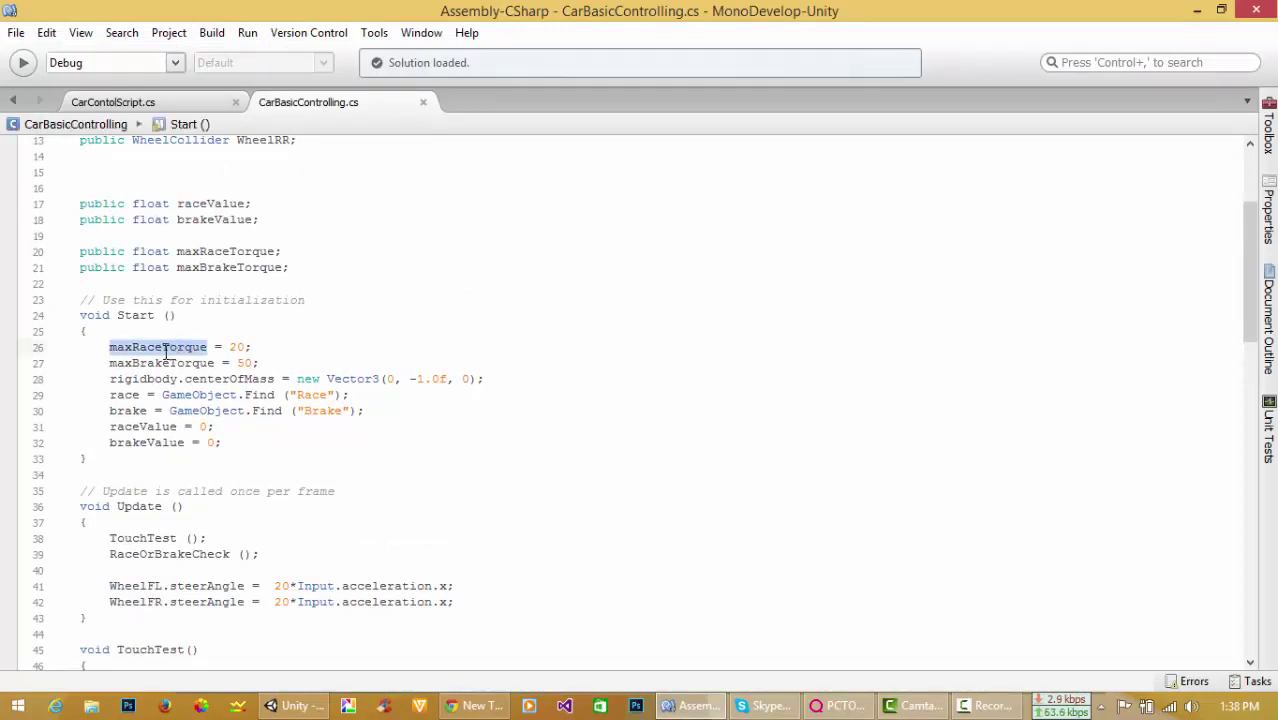
pyautogui.click(164, 348)
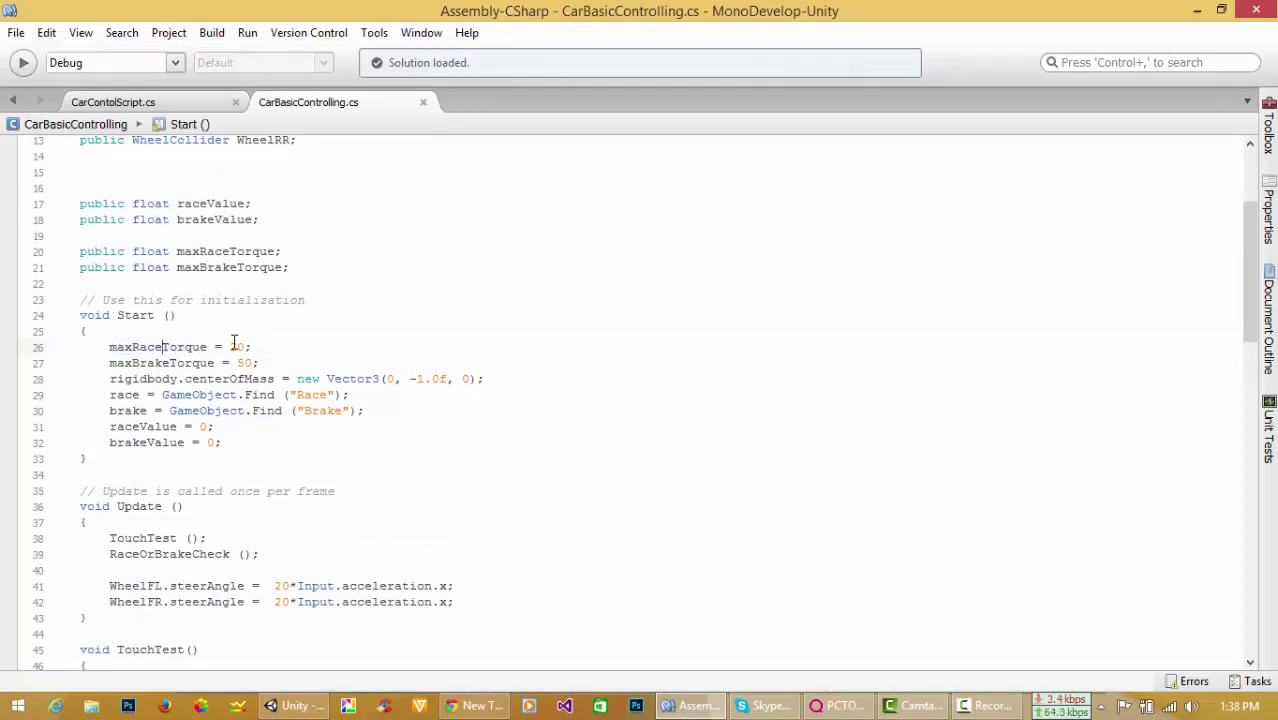
pyautogui.scroll(-2, 305, 343)
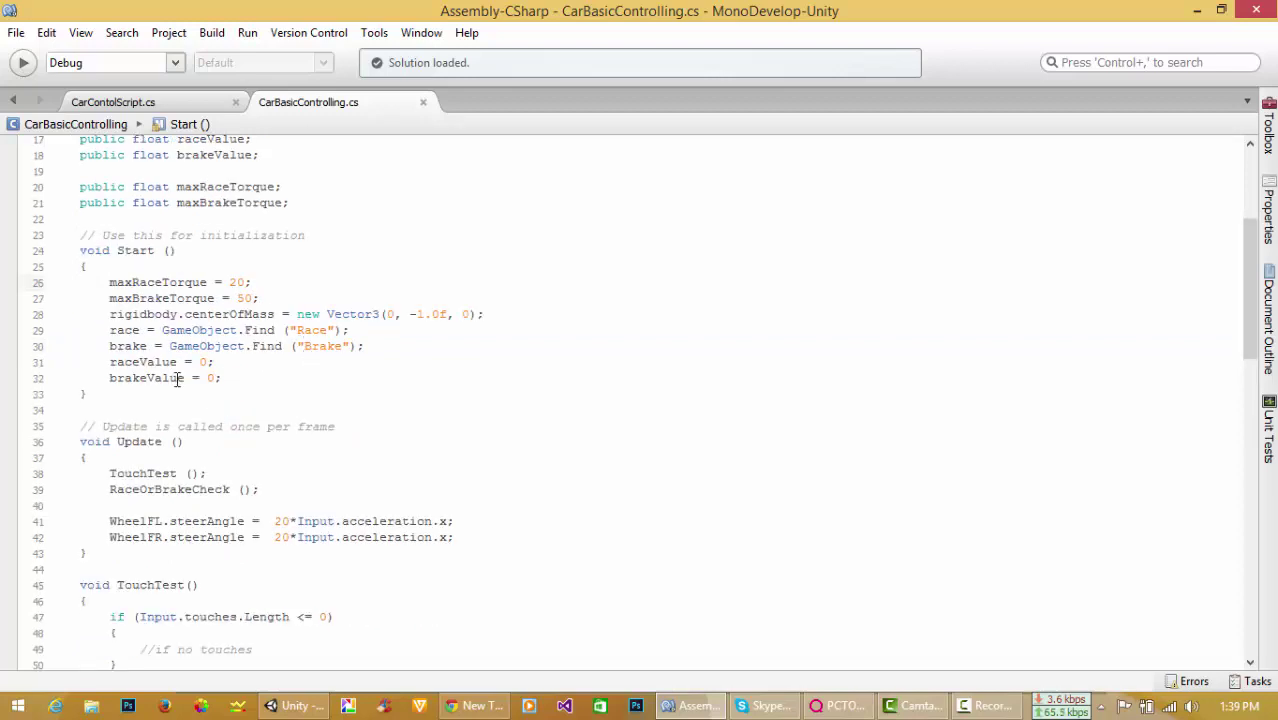
pyautogui.doubleClick(174, 299)
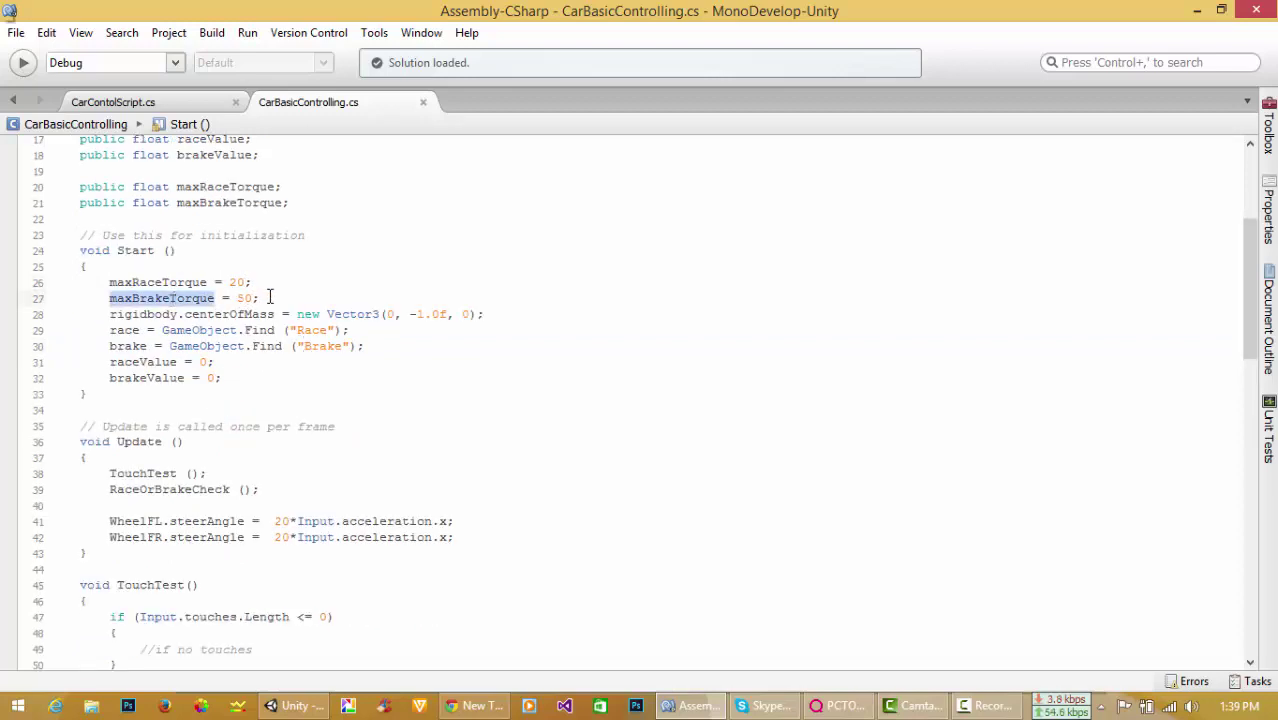
pyautogui.scroll(-2, 274, 297)
pyautogui.scroll(-1, 280, 296)
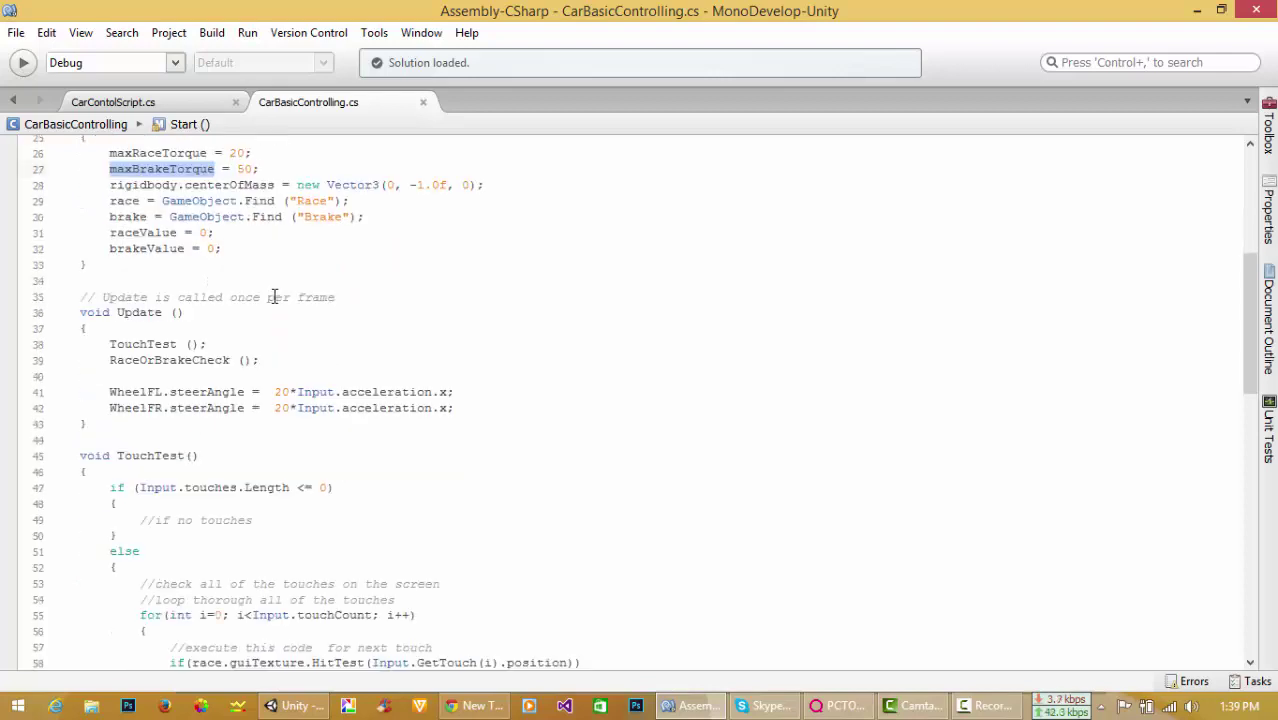
pyautogui.moveTo(109, 391); pyautogui.dragTo(472, 405)
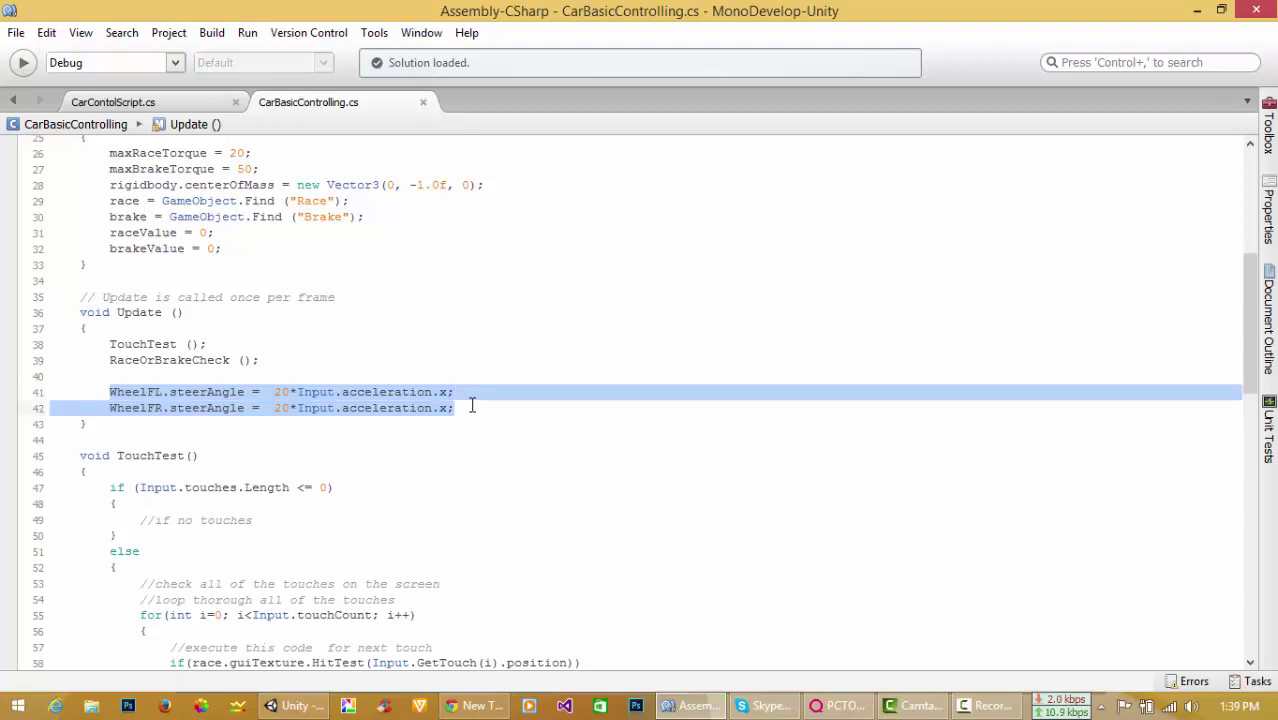
pyautogui.click(288, 394)
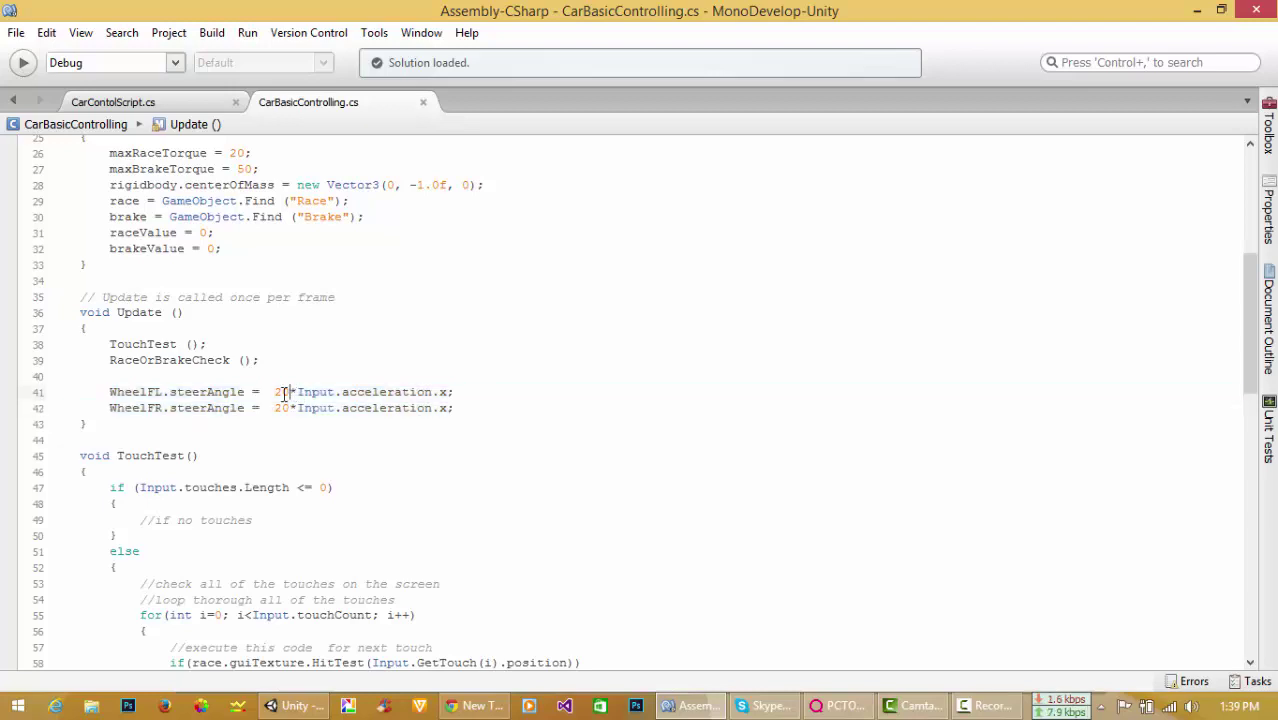
pyautogui.moveTo(275, 392); pyautogui.dragTo(340, 392)
pyautogui.moveTo(340, 392); pyautogui.dragTo(467, 407)
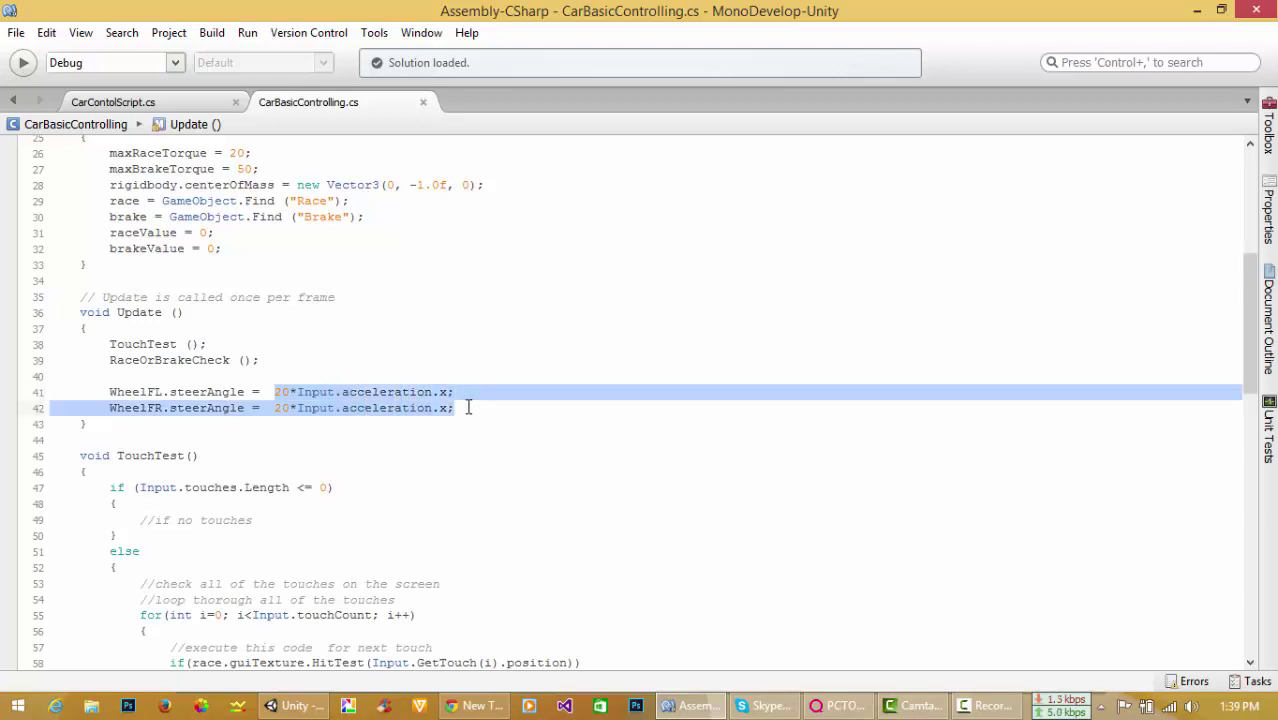
pyautogui.press('Right')
pyautogui.hotkey('alt', 'Tab')
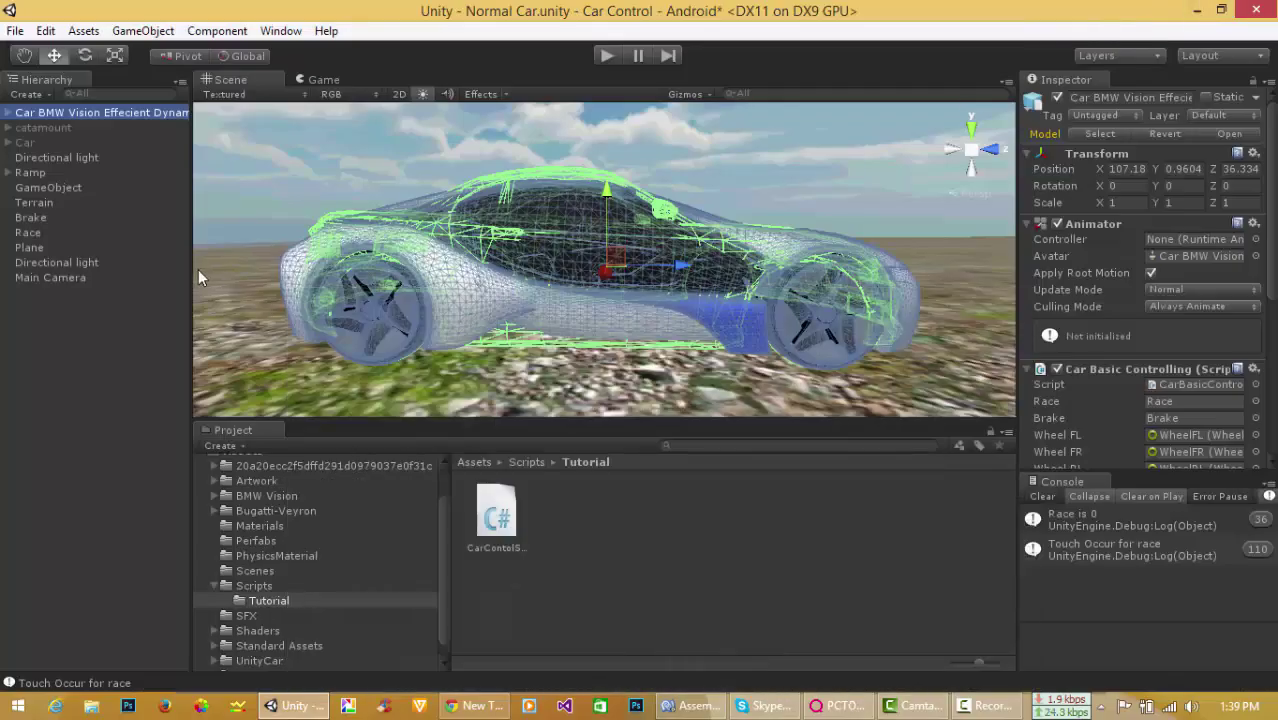
pyautogui.scroll(-8, 352, 287)
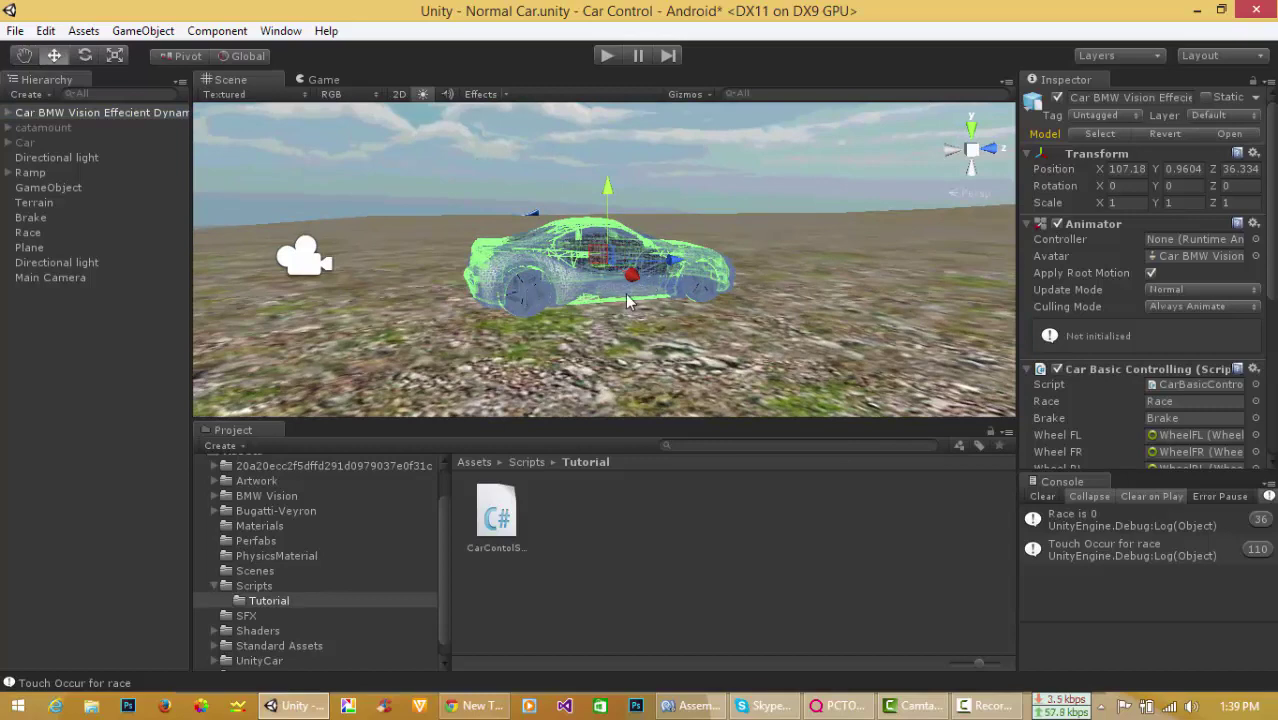
pyautogui.scroll(5, 621, 316)
pyautogui.scroll(-3, 619, 309)
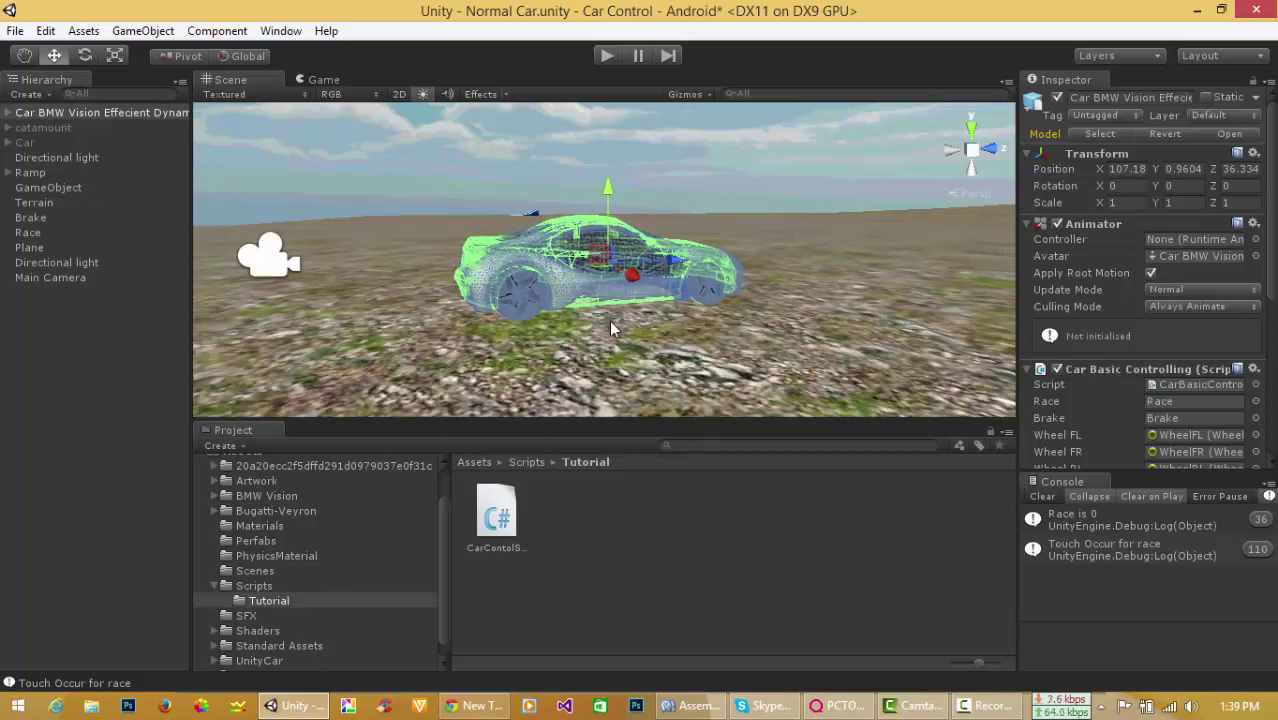
pyautogui.scroll(3, 372, 319)
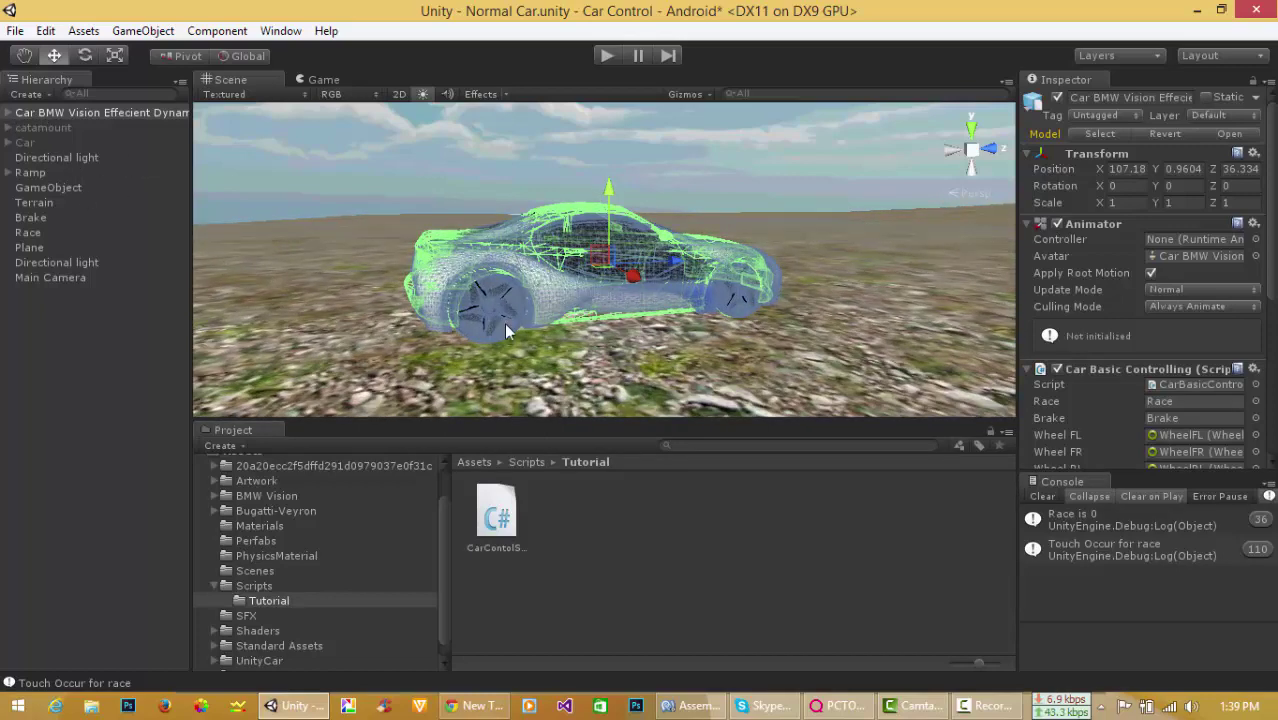
# Expand the BMW car and WheelsTransforms in the Hierarchy and frame the WheelRR wheel.
pyautogui.click(7, 112)
pyautogui.doubleClick(43, 158)
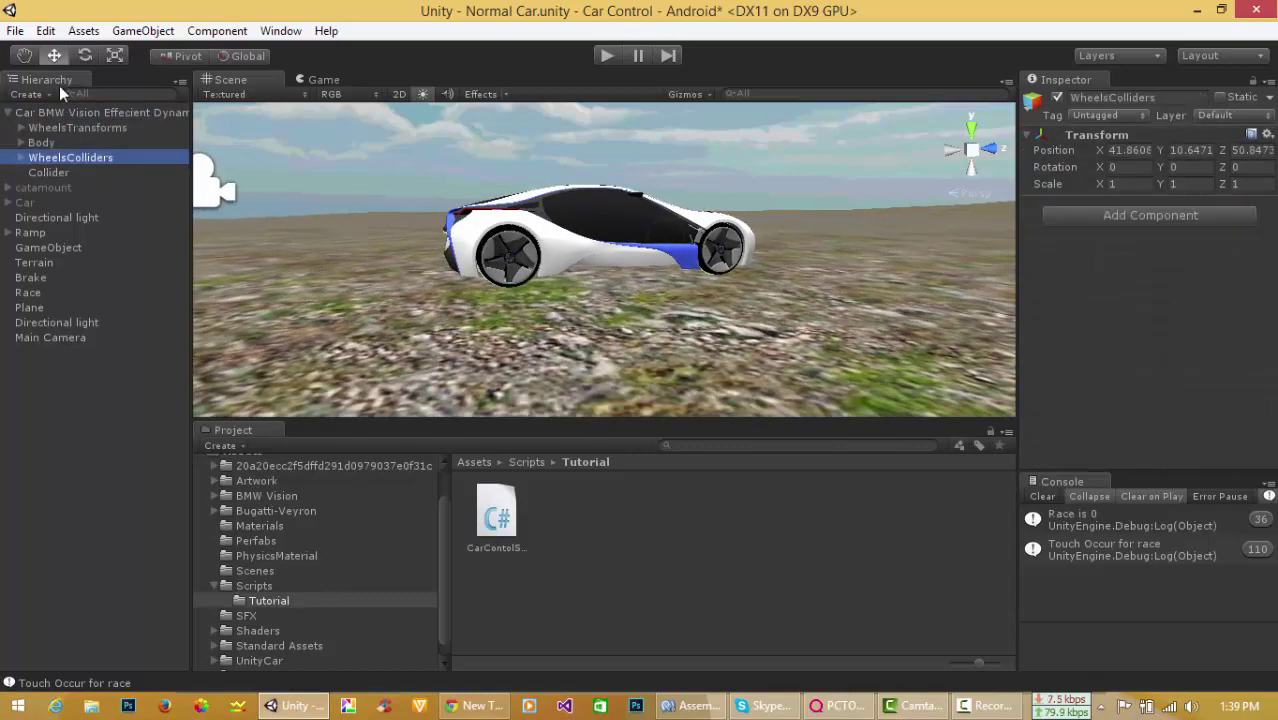
pyautogui.click(22, 128)
pyautogui.doubleClick(53, 142)
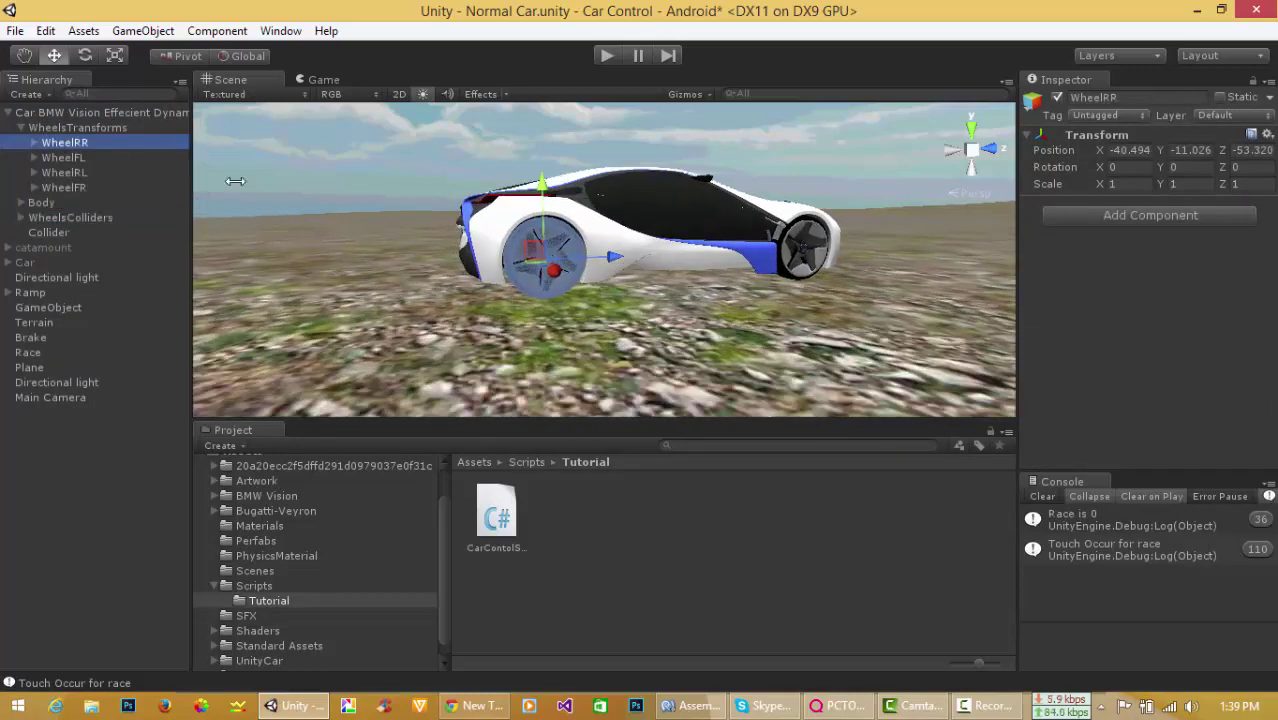
pyautogui.moveTo(693, 282)
pyautogui.keyDown('alt'); pyautogui.mouseDown()
pyautogui.moveTo(535, 291)
pyautogui.moveTo(700, 250)
pyautogui.mouseUp(); pyautogui.keyUp('alt')
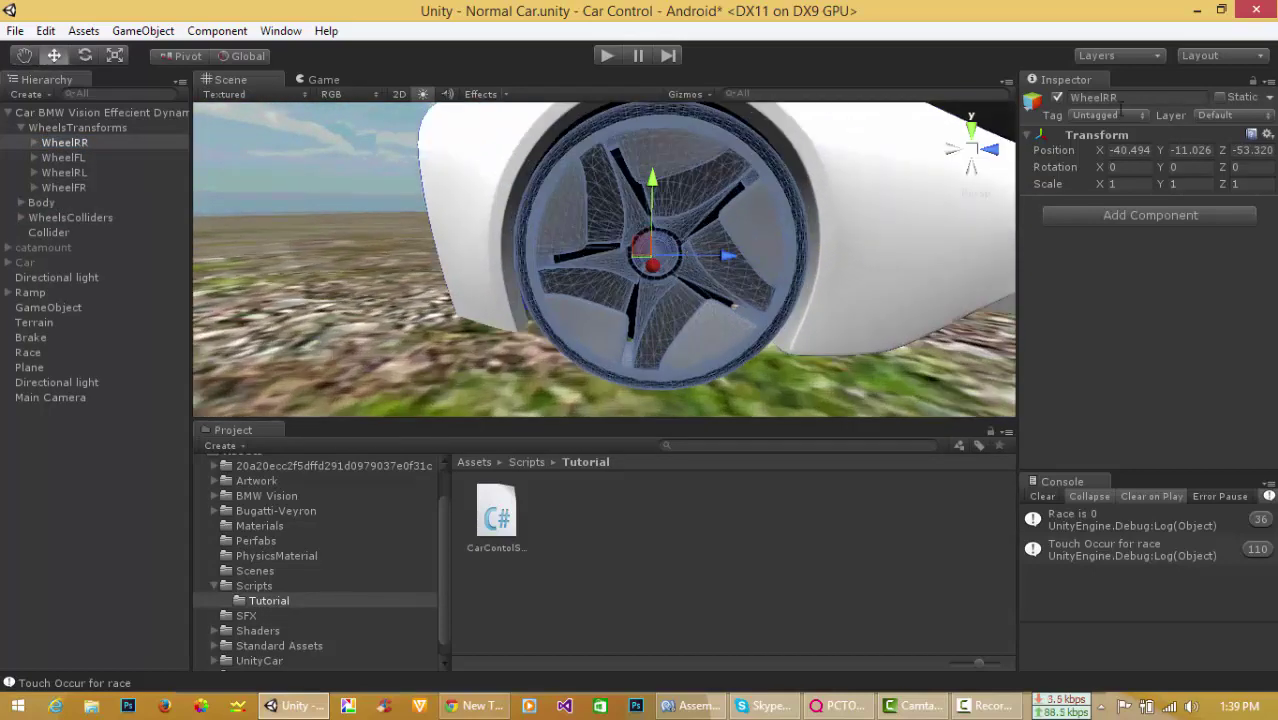
# Spin WheelRR's Rotation X, switch the handle to Center, reset to 0, then spin to 1378.43.
pyautogui.click(1112, 167)
pyautogui.moveTo(1099, 167)
pyautogui.mouseDown()
pyautogui.moveTo(1125, 510)
pyautogui.moveTo(55, 706)
pyautogui.moveTo(351, 265)
pyautogui.mouseUp()
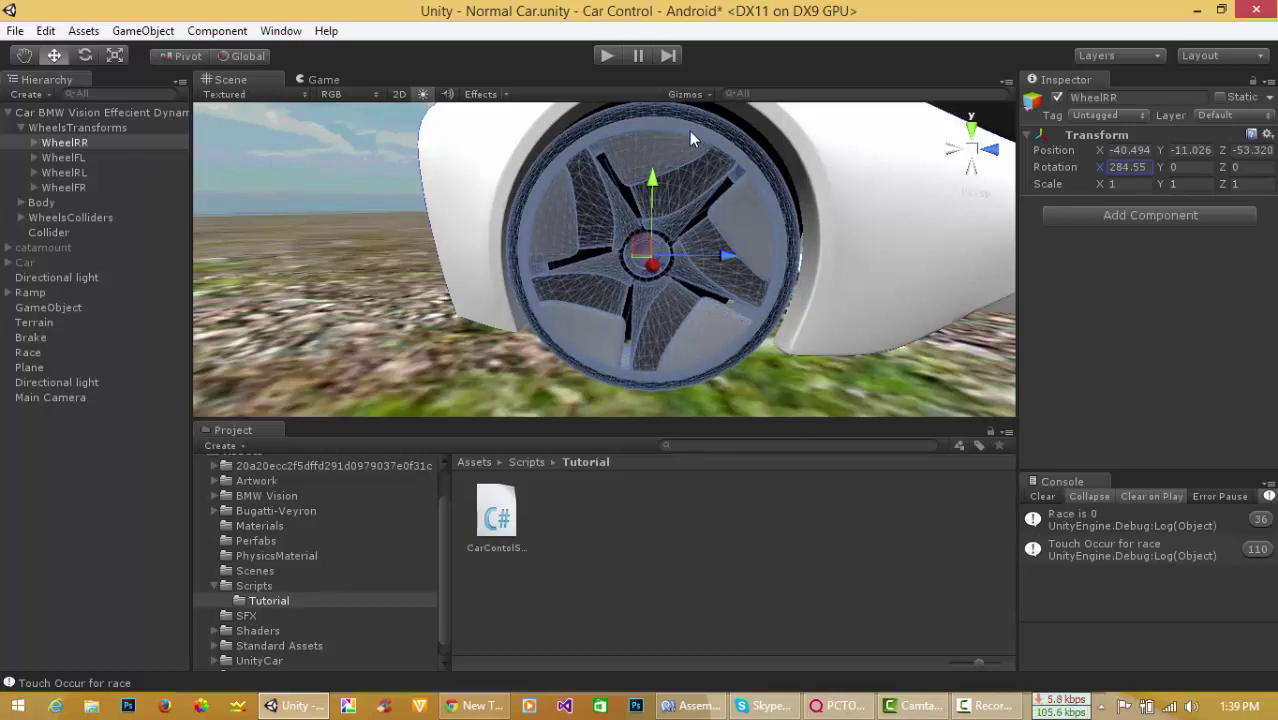
pyautogui.click(175, 56)
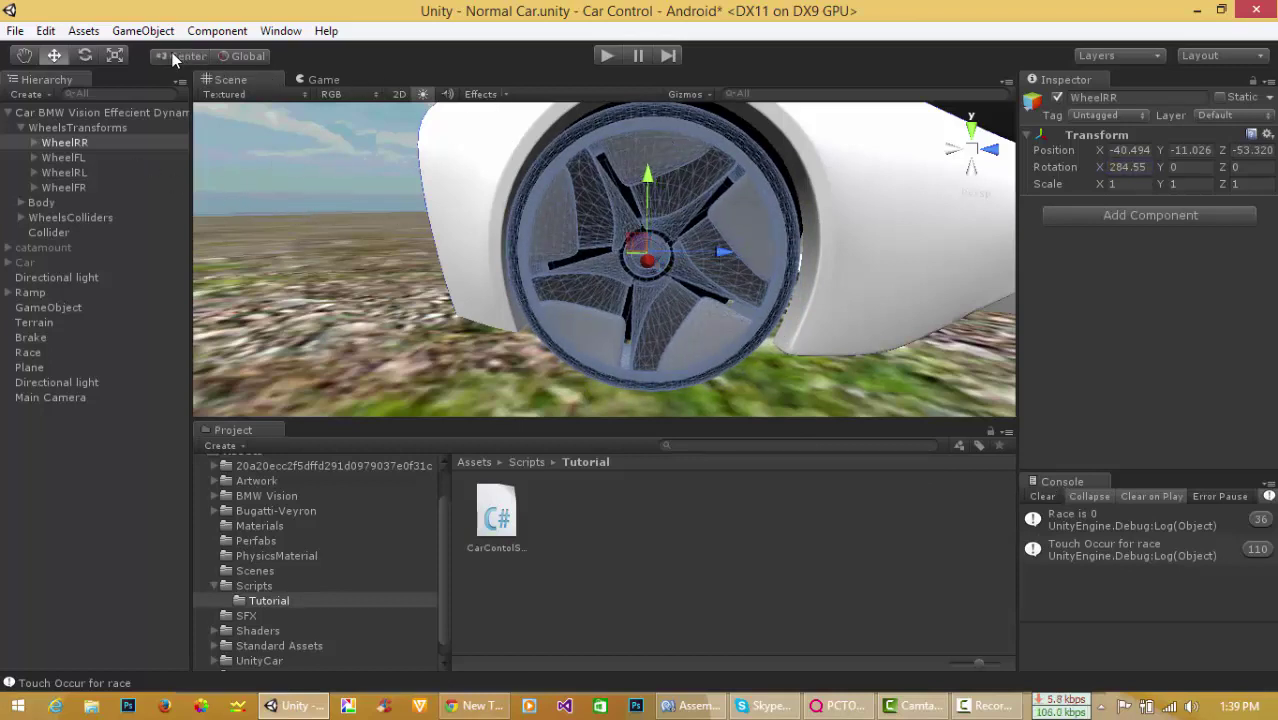
pyautogui.moveTo(1104, 172); pyautogui.dragTo(563, 497)
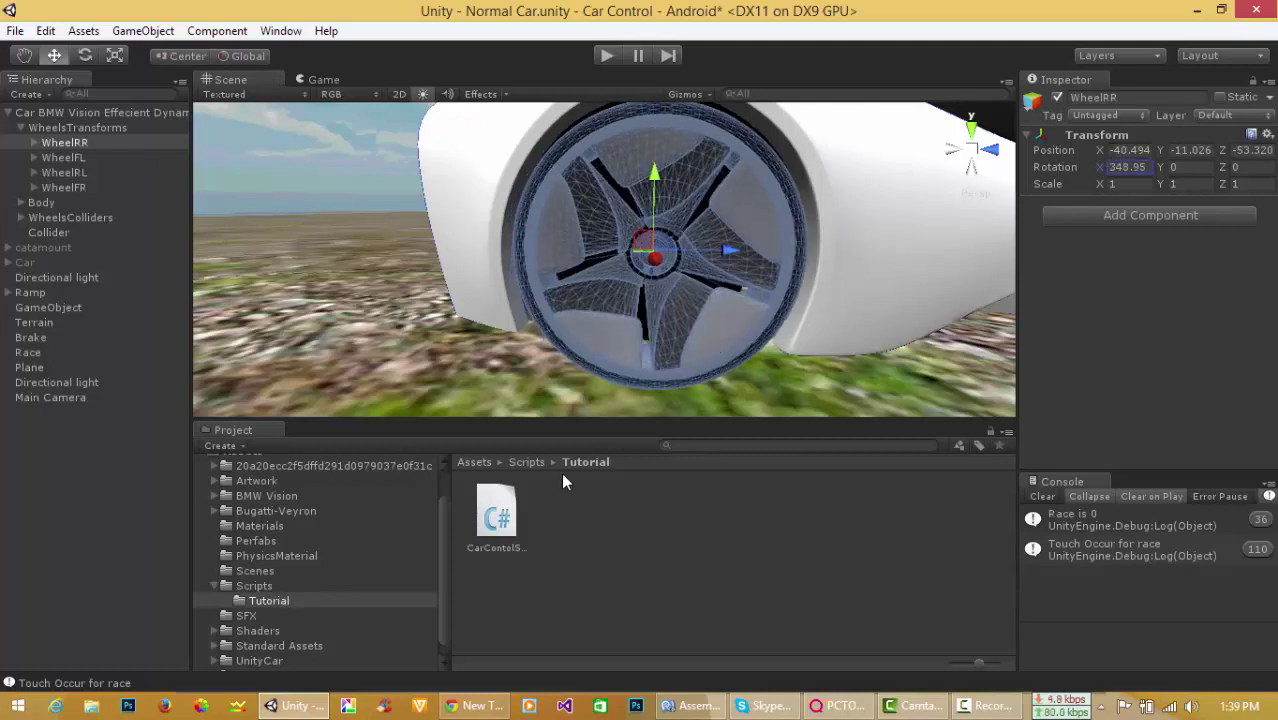
pyautogui.click(1138, 168)
pyautogui.write('0')
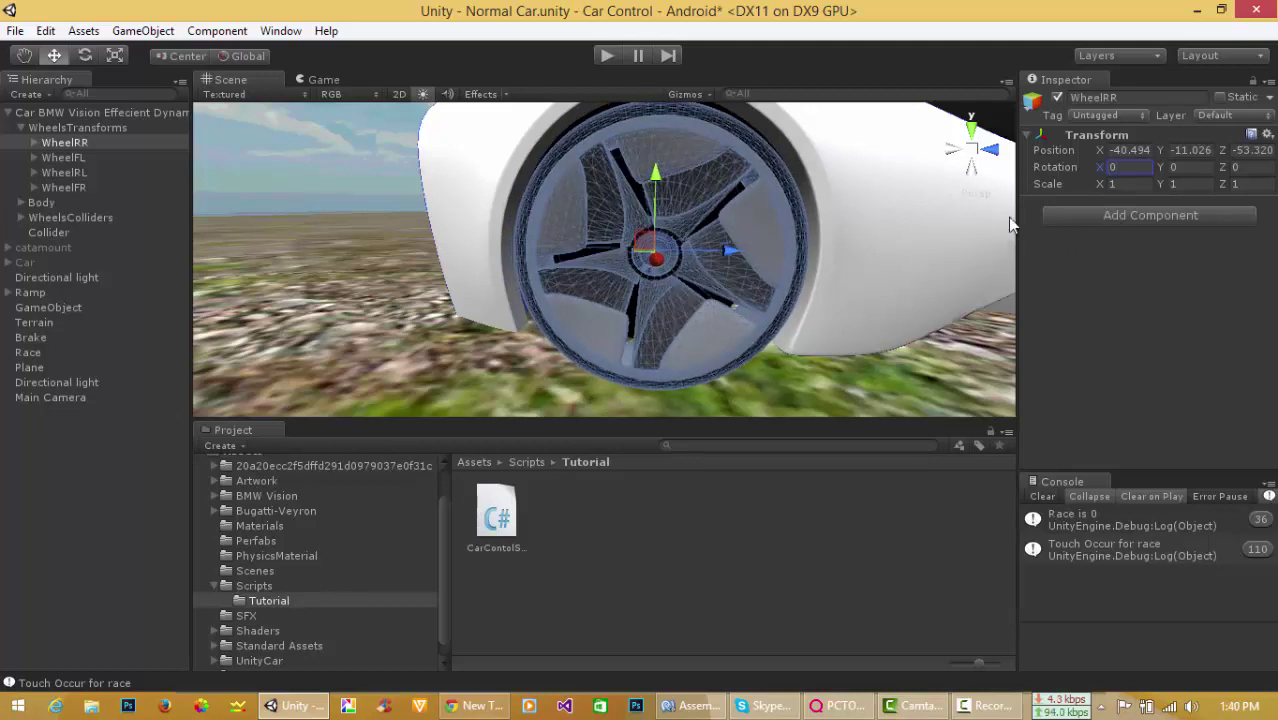
pyautogui.press('Return')
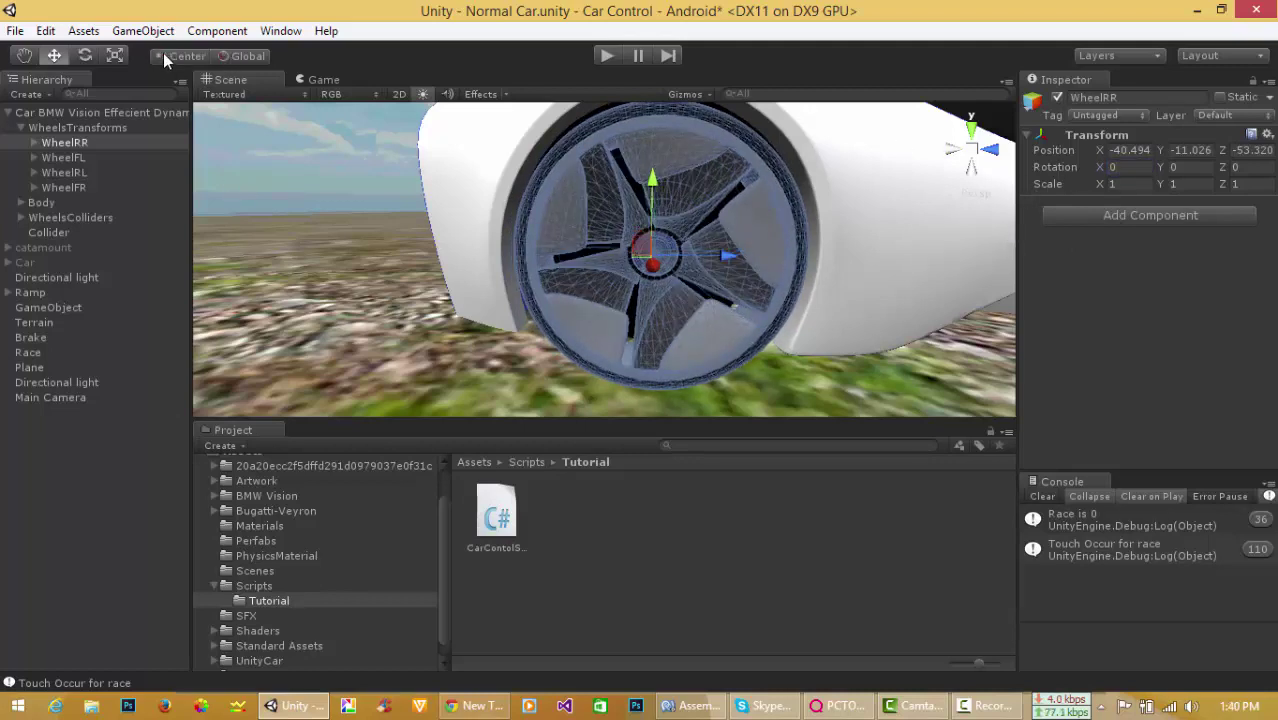
pyautogui.moveTo(1130, 165)
pyautogui.mouseDown()
pyautogui.moveTo(748, 440)
pyautogui.moveTo(670, 370)
pyautogui.moveTo(308, 361)
pyautogui.mouseUp()
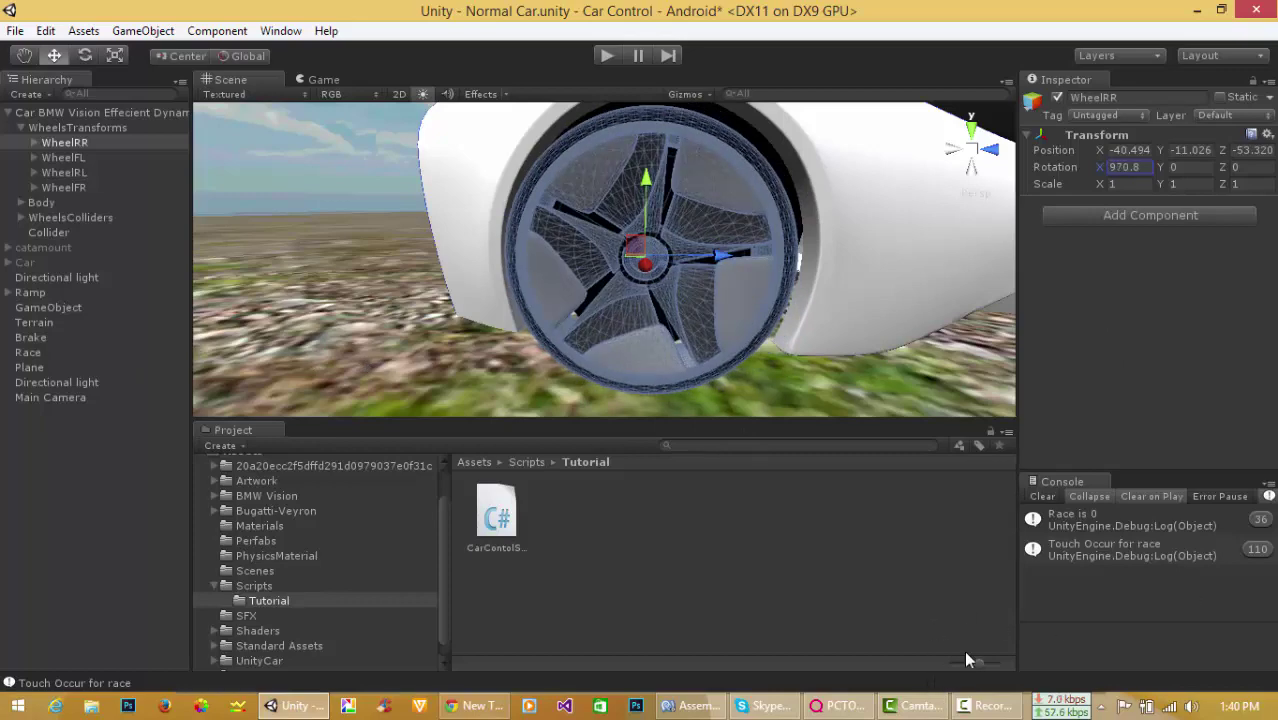
pyautogui.click(978, 706)
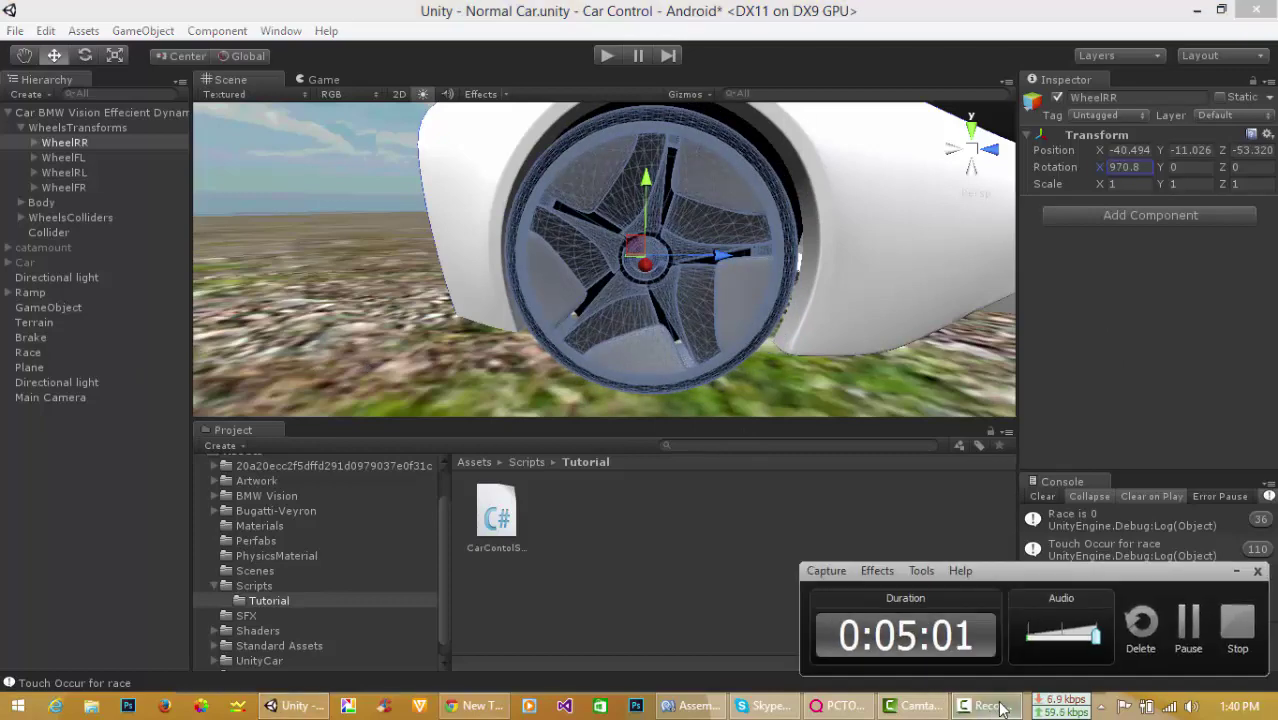
pyautogui.click(1188, 626)
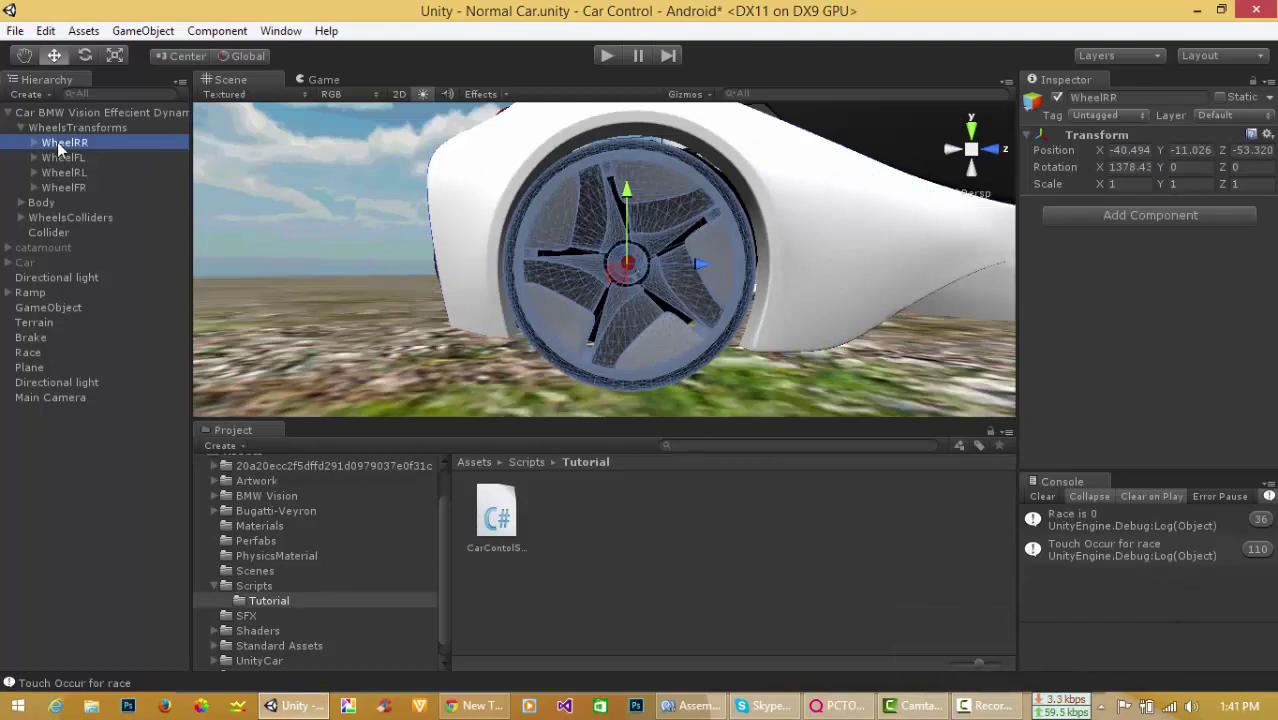
# Move Group04 directly under WheelsTransforms and tuck the old WheelRR inside it.
pyautogui.doubleClick(62, 143)
pyautogui.scroll(5, 633, 297)
pyautogui.scroll(-3, 528, 273)
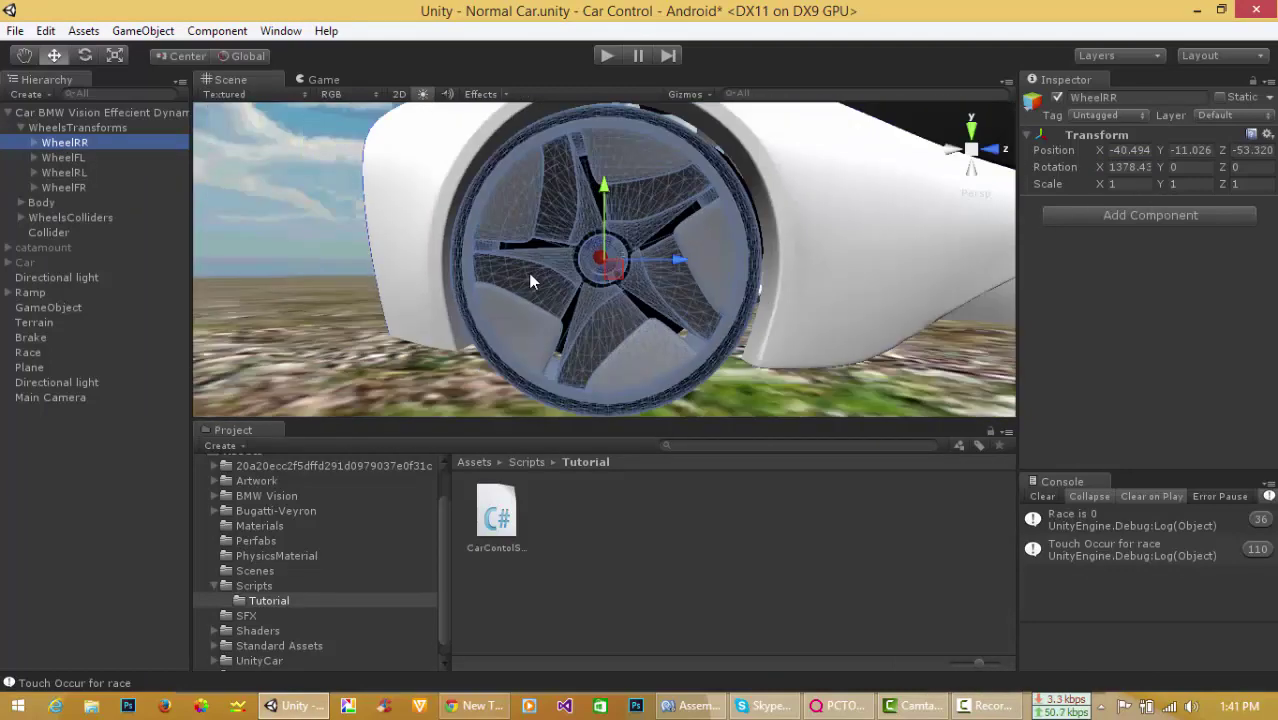
pyautogui.click(34, 143)
pyautogui.moveTo(71, 158); pyautogui.dragTo(62, 139)
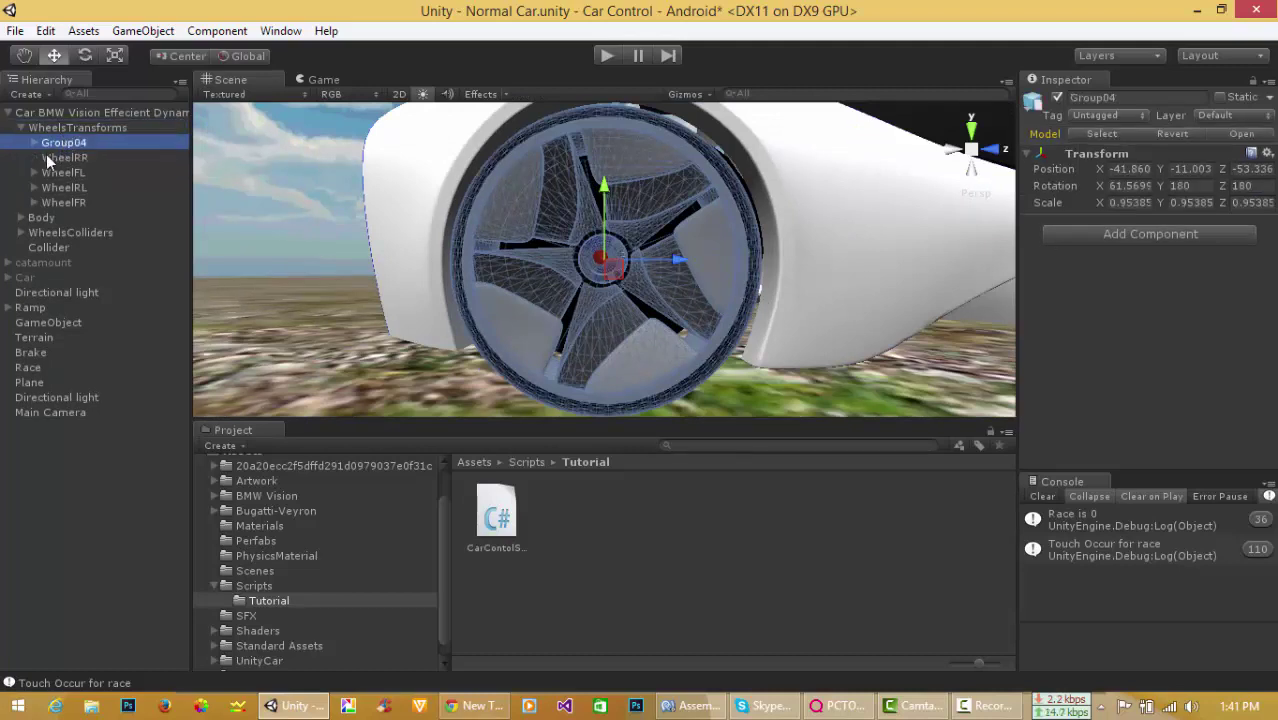
pyautogui.click(50, 156)
pyautogui.moveTo(50, 154); pyautogui.dragTo(62, 143)
pyautogui.click(64, 140)
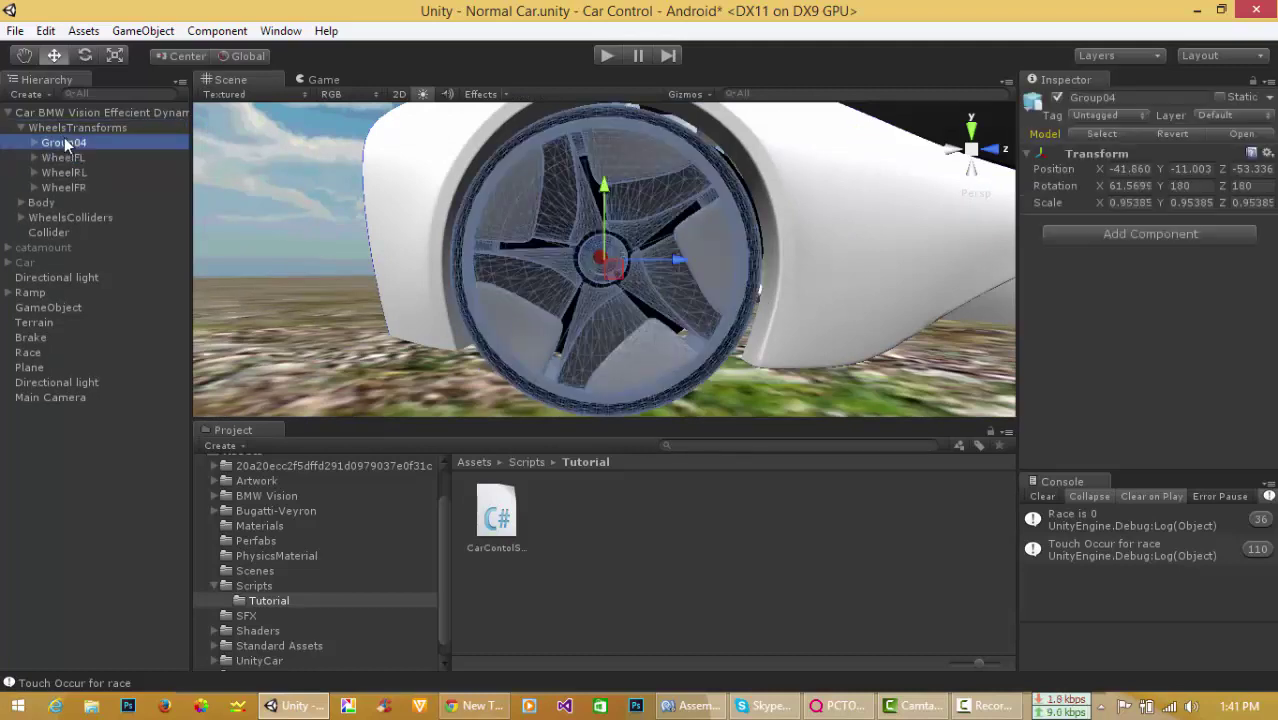
# Create an empty object under WheelsTransforms named WheelRR and parent Group04 into it.
pyautogui.hotkey('ctrl', 'shift', 'n')
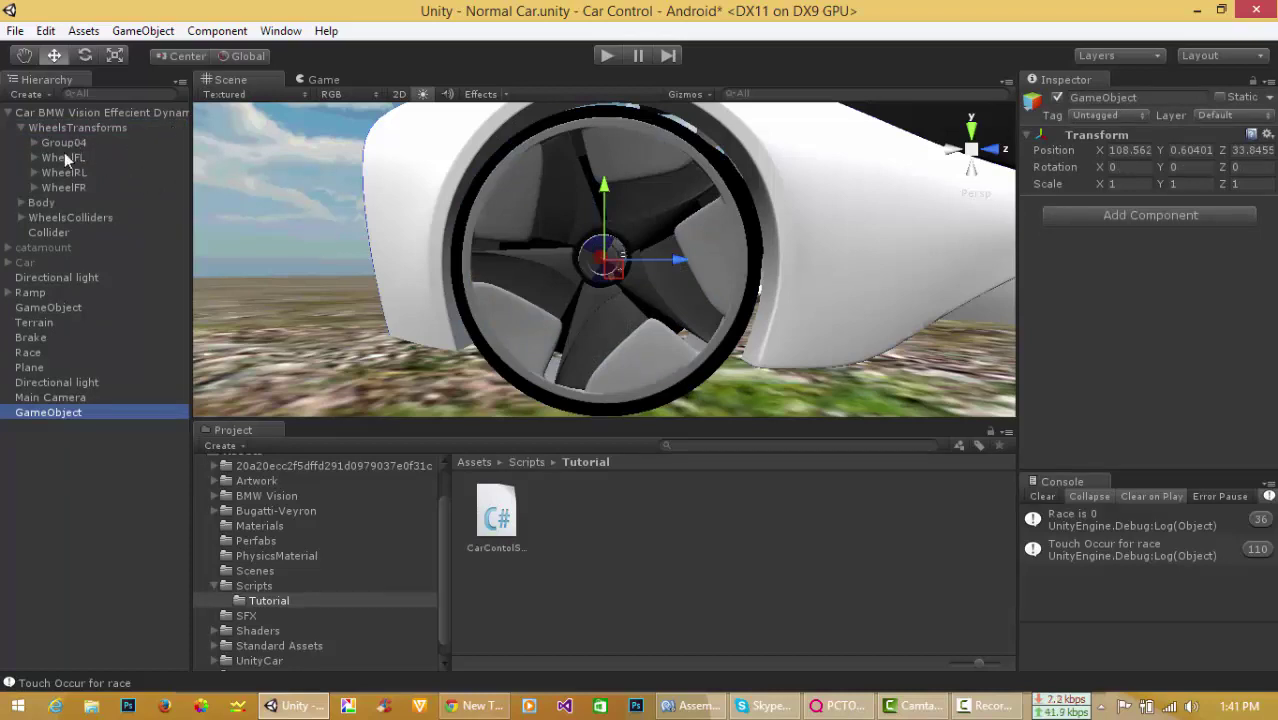
pyautogui.moveTo(72, 411); pyautogui.dragTo(82, 143)
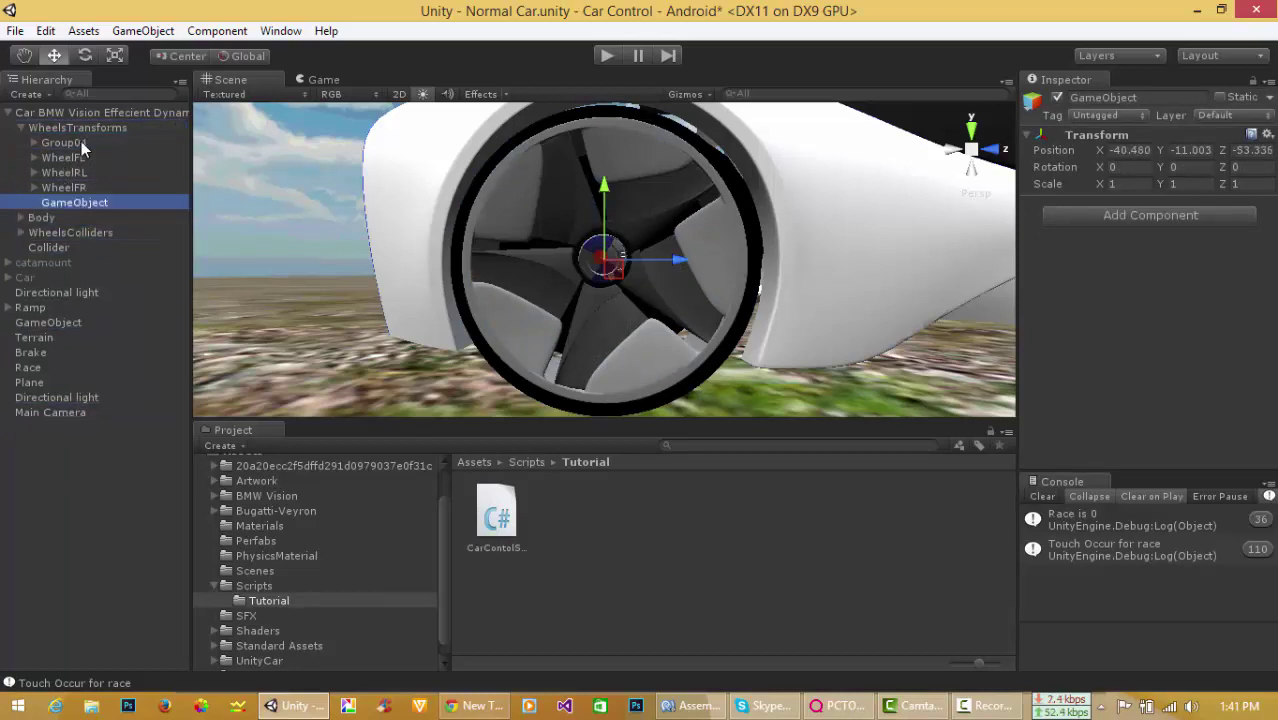
pyautogui.click(67, 202)
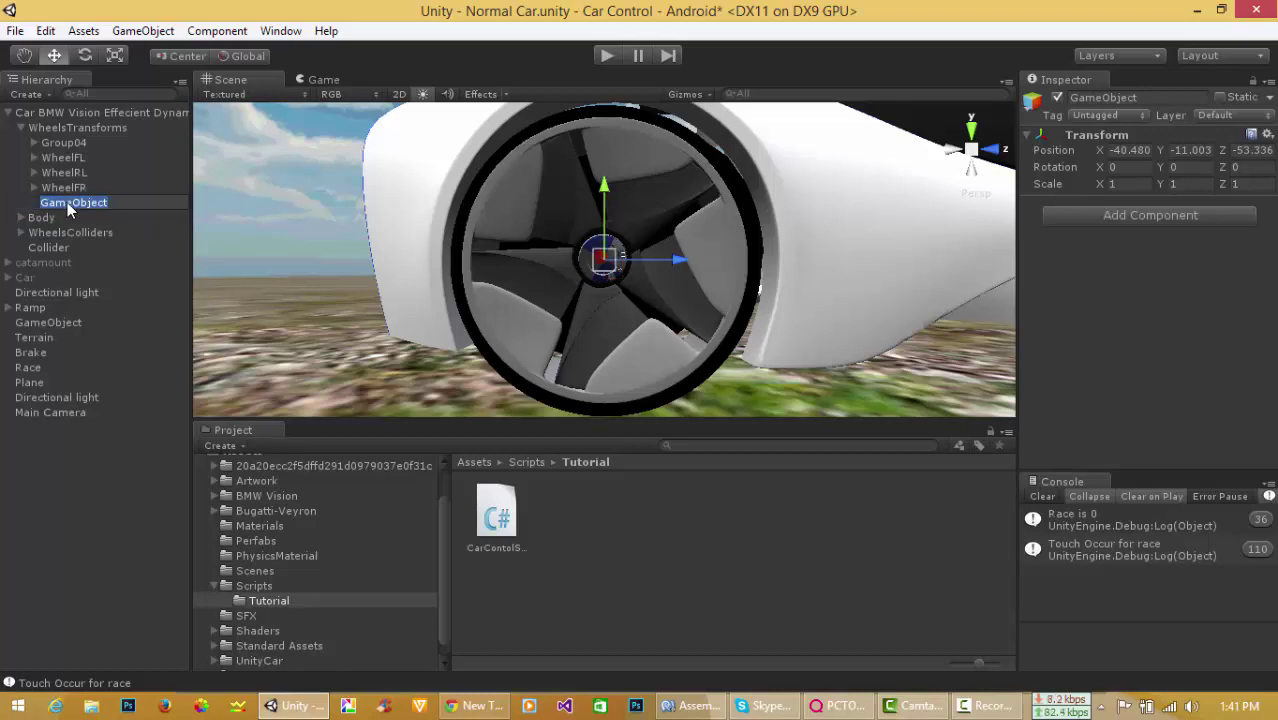
pyautogui.write('Wheel')
pyautogui.write('RR')
pyautogui.press('Return')
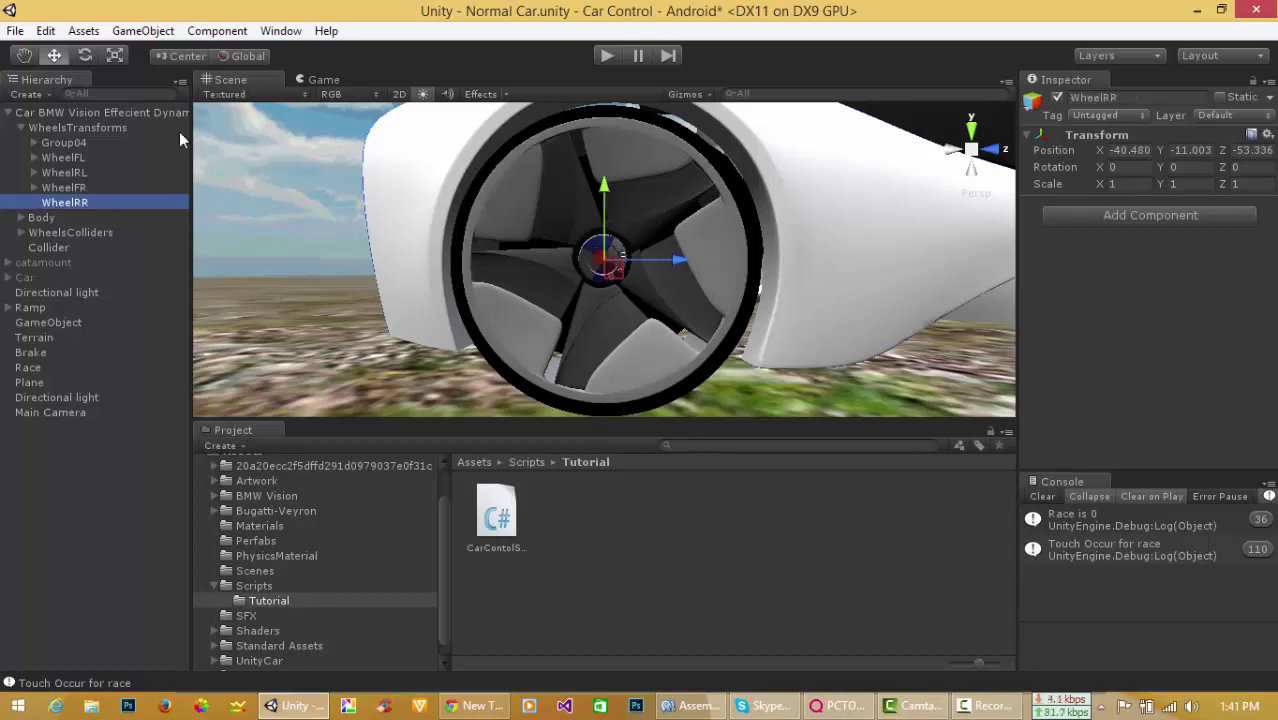
pyautogui.moveTo(63, 142); pyautogui.dragTo(70, 202)
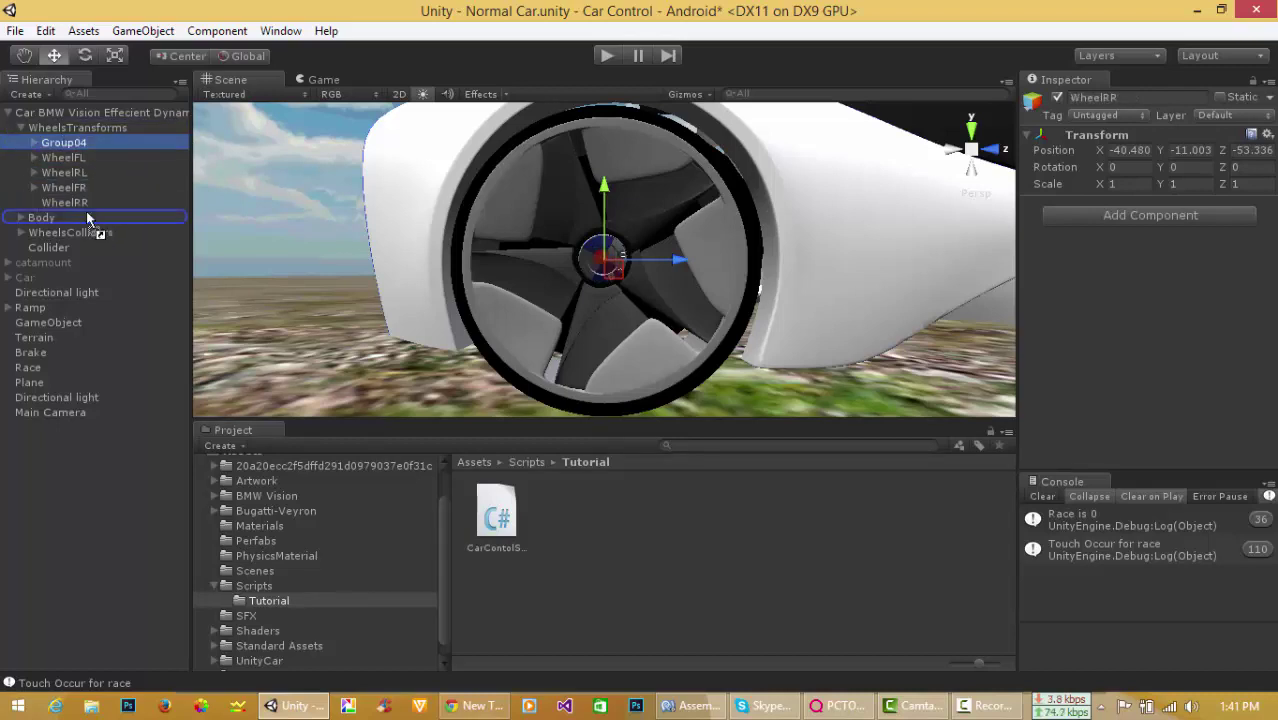
pyautogui.click(34, 187)
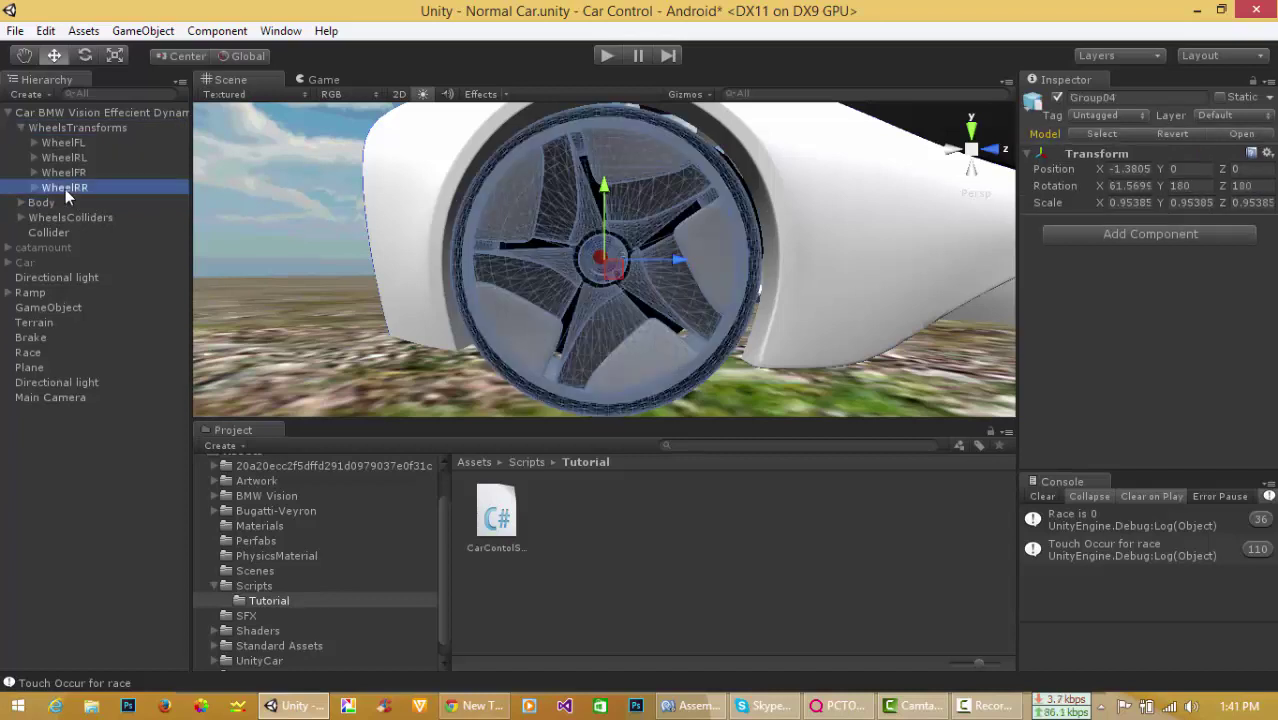
pyautogui.doubleClick(65, 188)
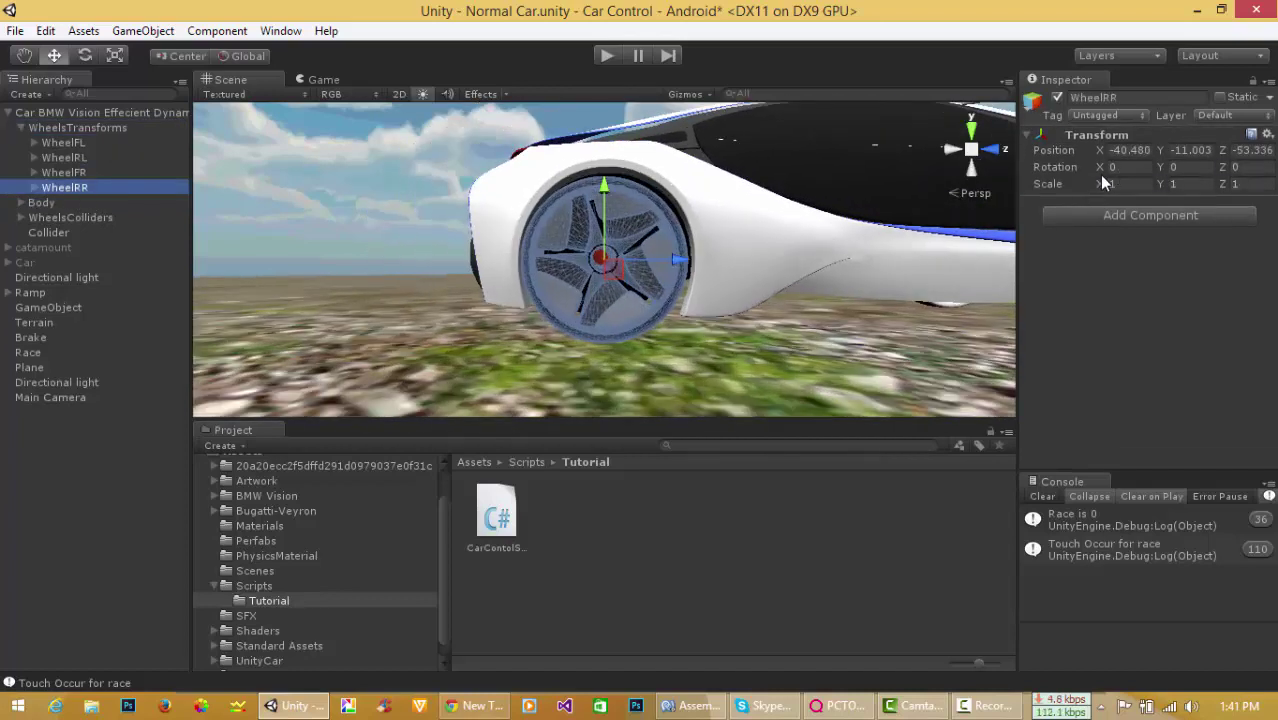
# Test-spin the new WheelRR's X rotation, reset it to 0, and return to CarBasicControlling.cs in MonoDevelop.
pyautogui.moveTo(1100, 167)
pyautogui.mouseDown()
pyautogui.moveTo(1112, 167)
pyautogui.moveTo(40, 34)
pyautogui.moveTo(778, 88)
pyautogui.mouseUp()
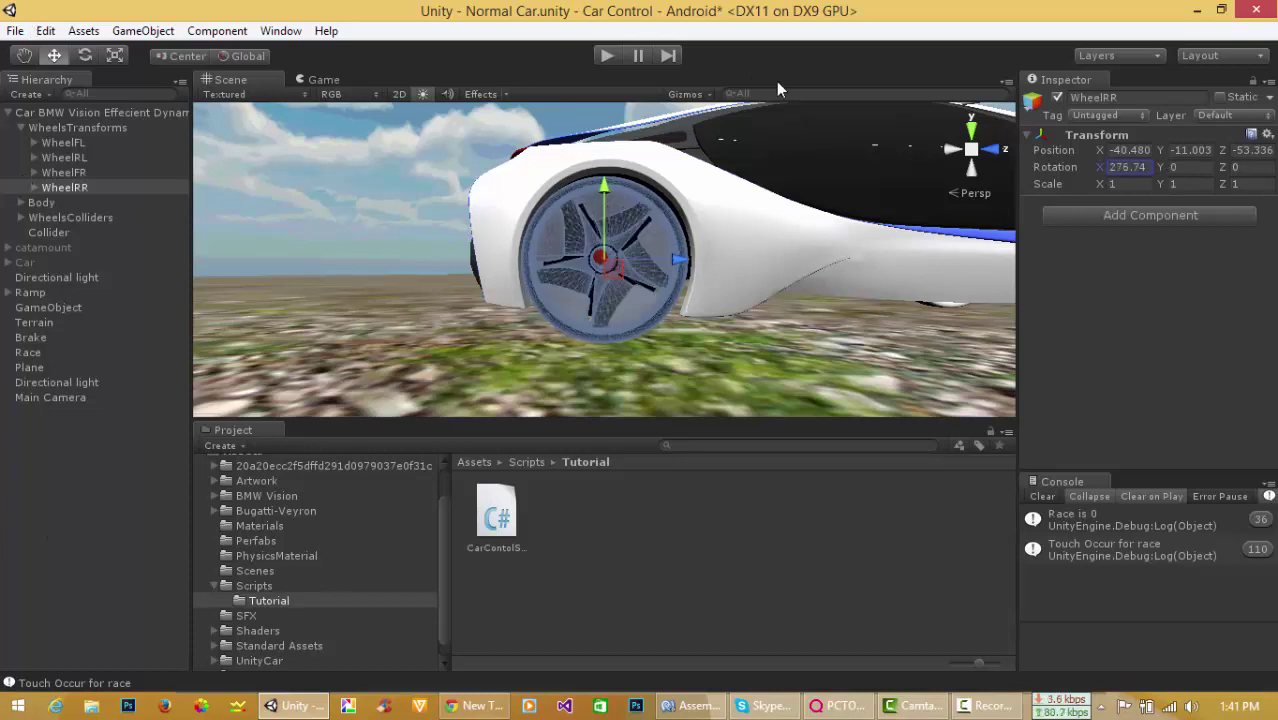
pyautogui.click(1136, 170)
pyautogui.write('0')
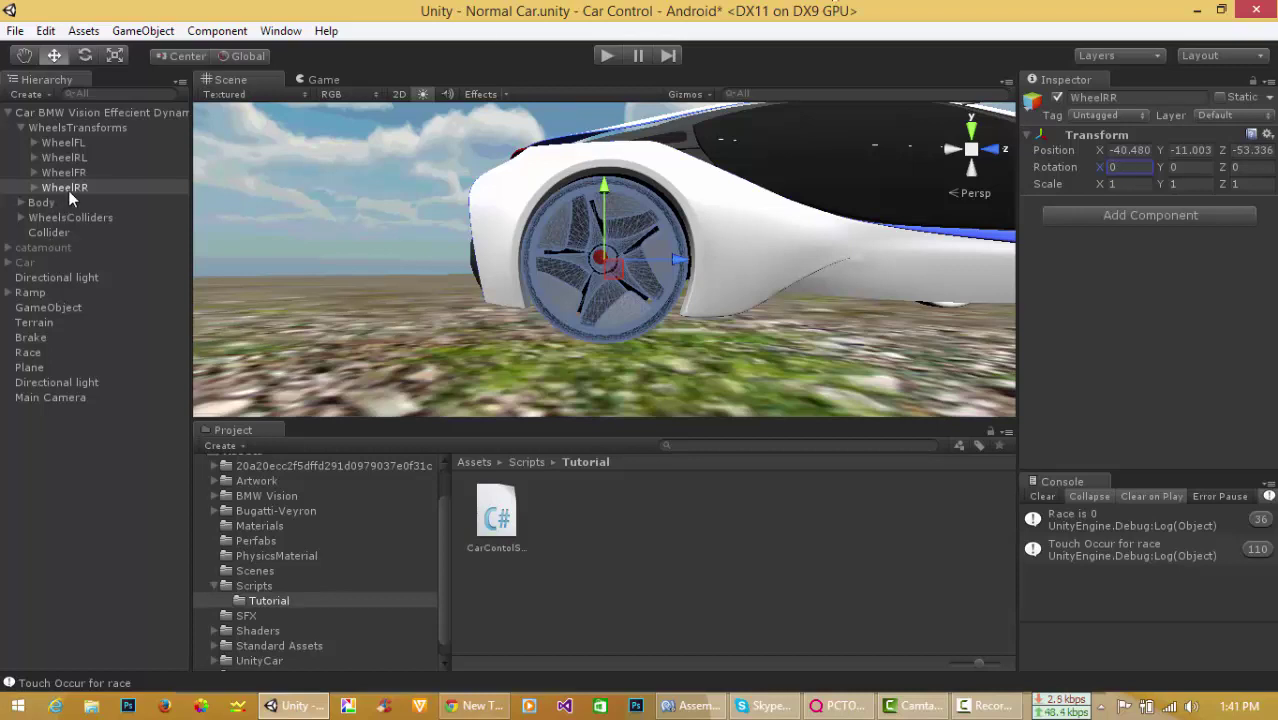
pyautogui.click(104, 115)
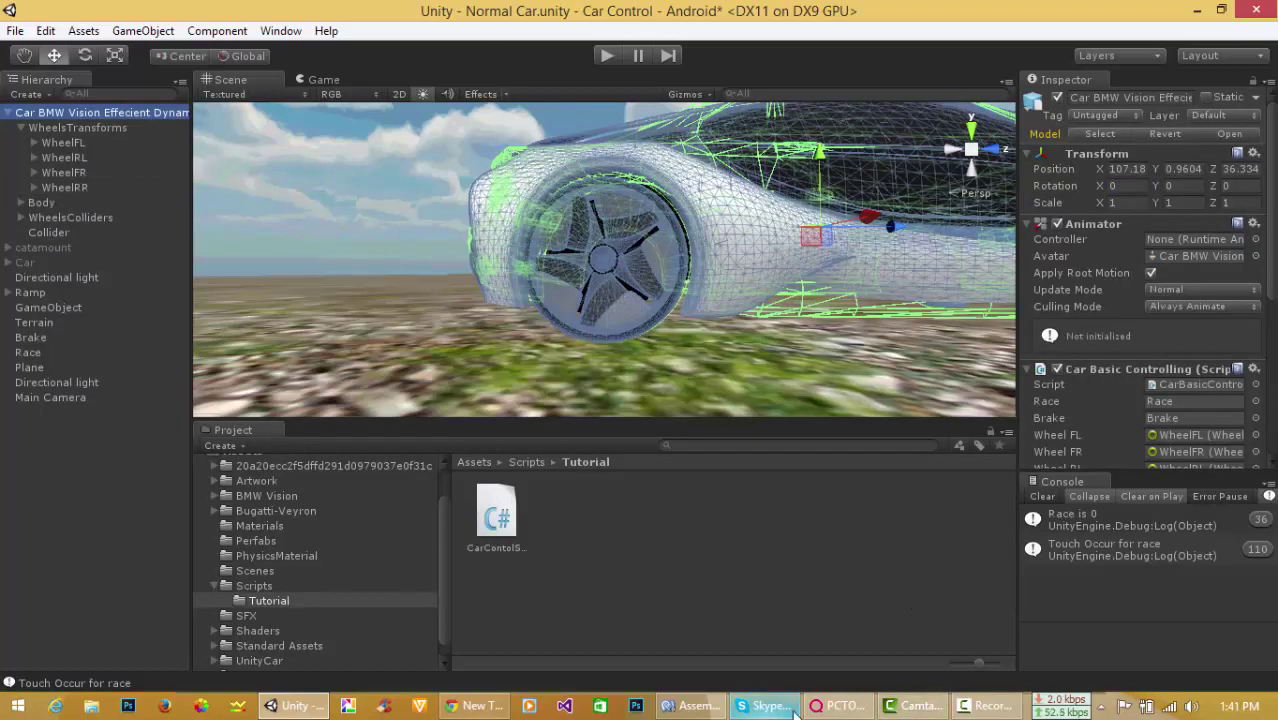
pyautogui.click(683, 710)
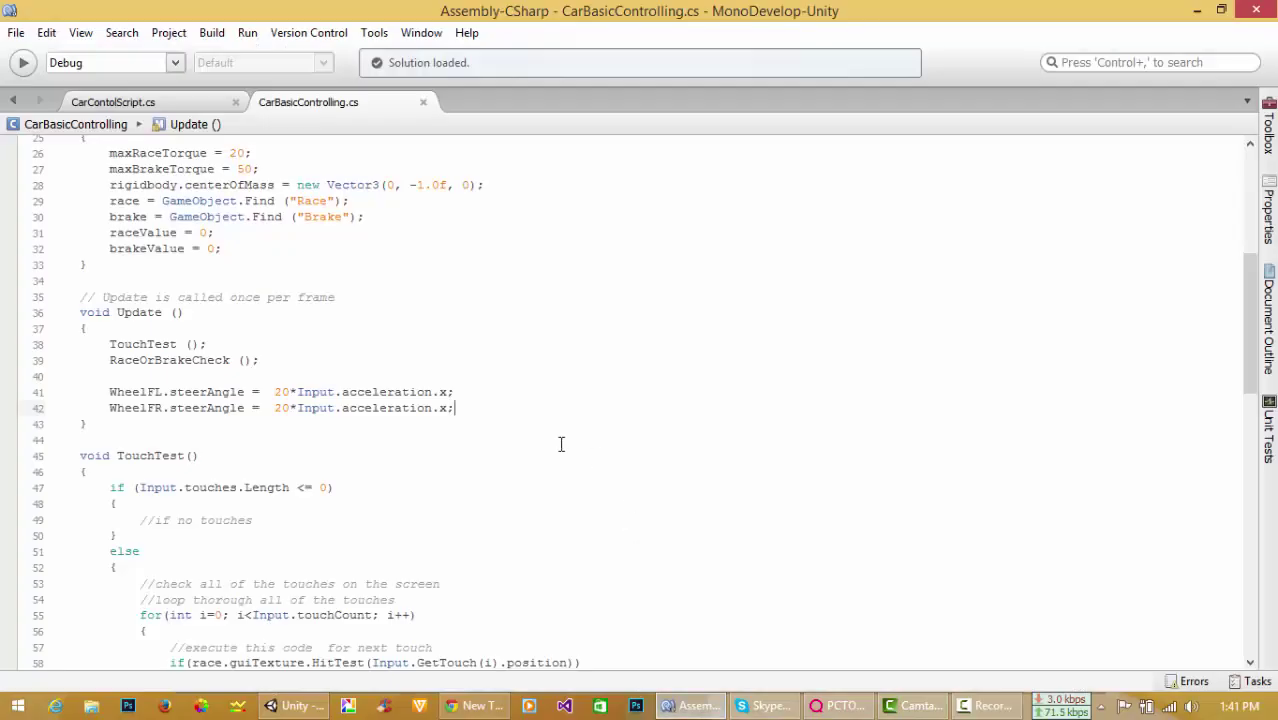
pyautogui.scroll(-5, 559, 443)
pyautogui.scroll(10, 333, 365)
pyautogui.scroll(3, 333, 365)
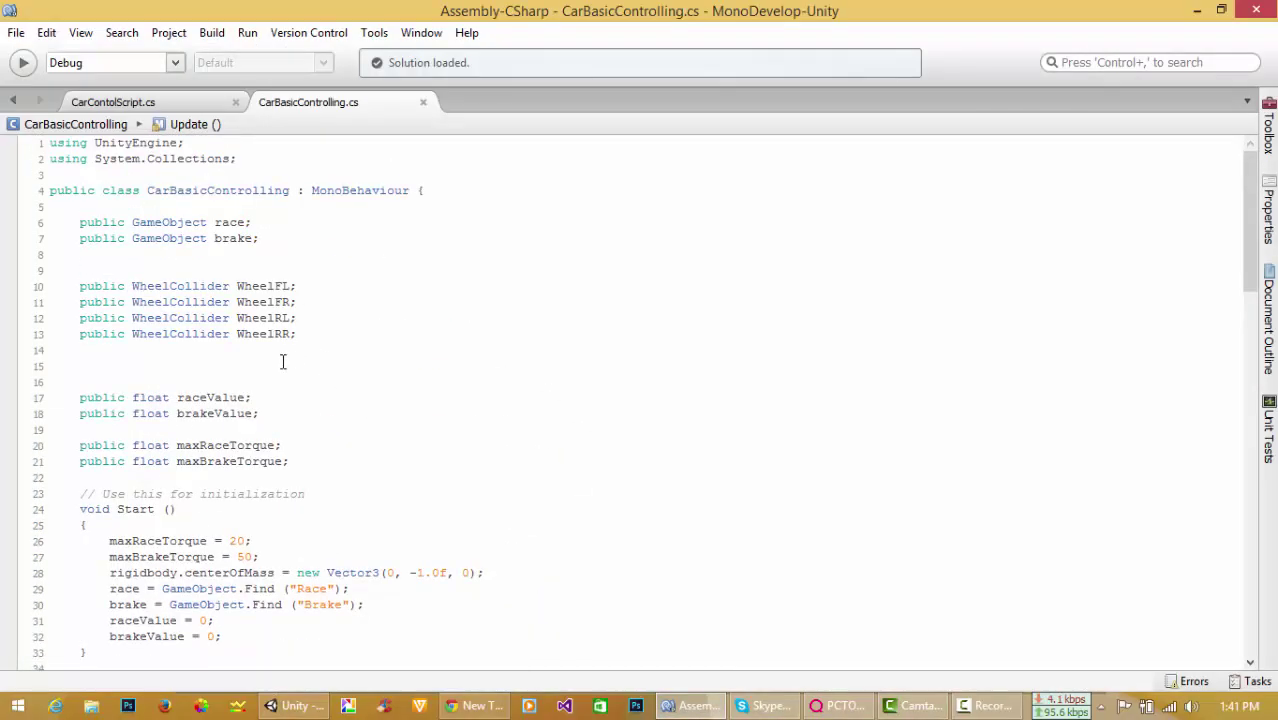
pyautogui.click(283, 362)
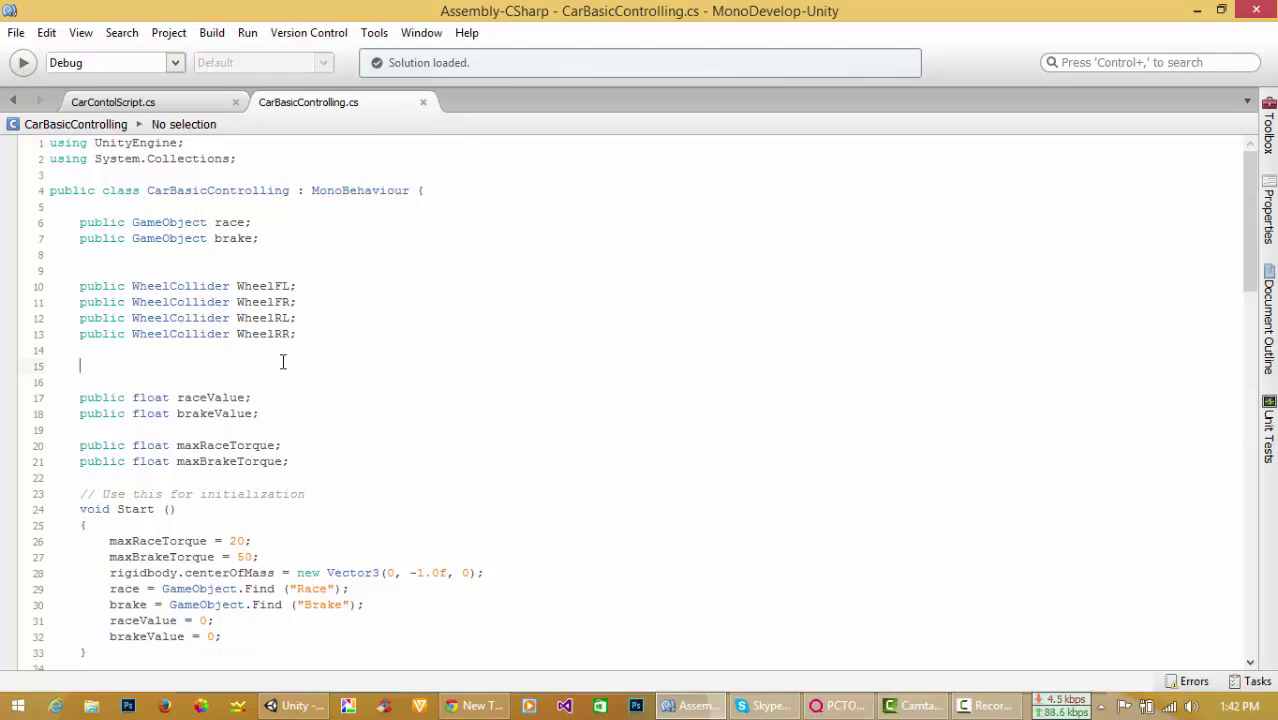
# Declare public GameObject fields WheelFLTransform and WheelFRTransform on lines 15–16.
pyautogui.write('public ')
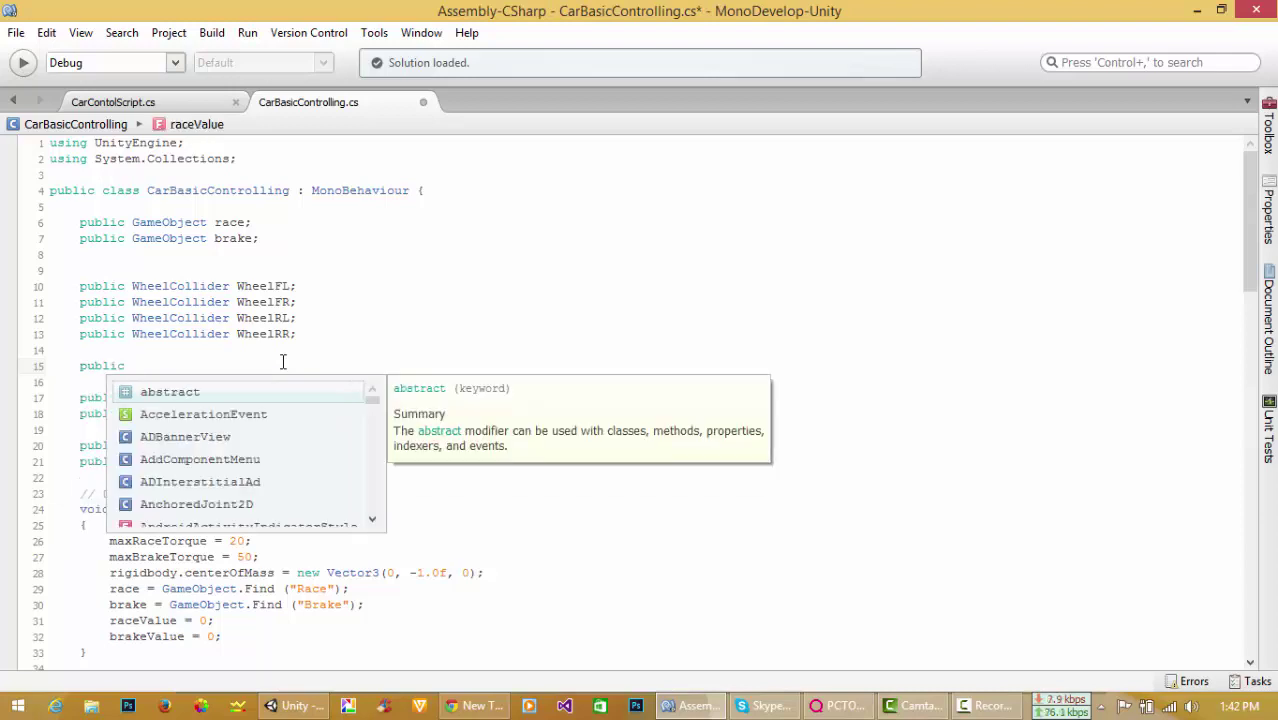
pyautogui.write('game')
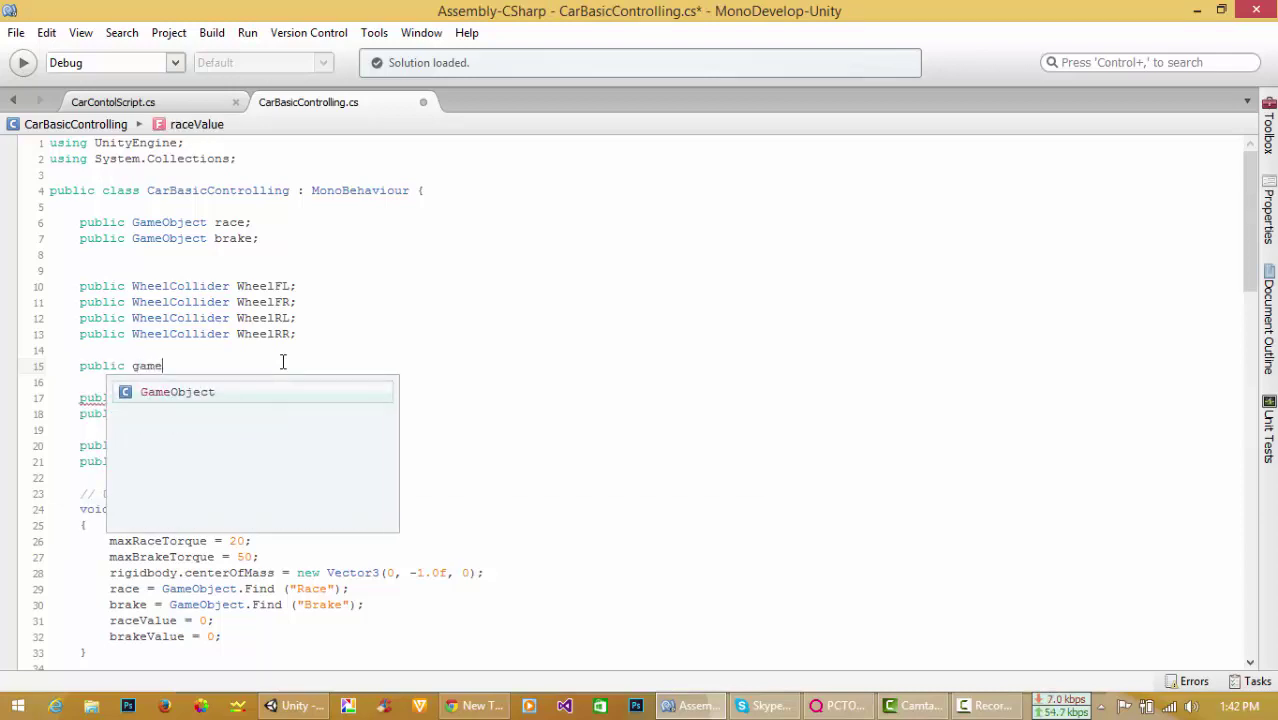
pyautogui.press('Return')
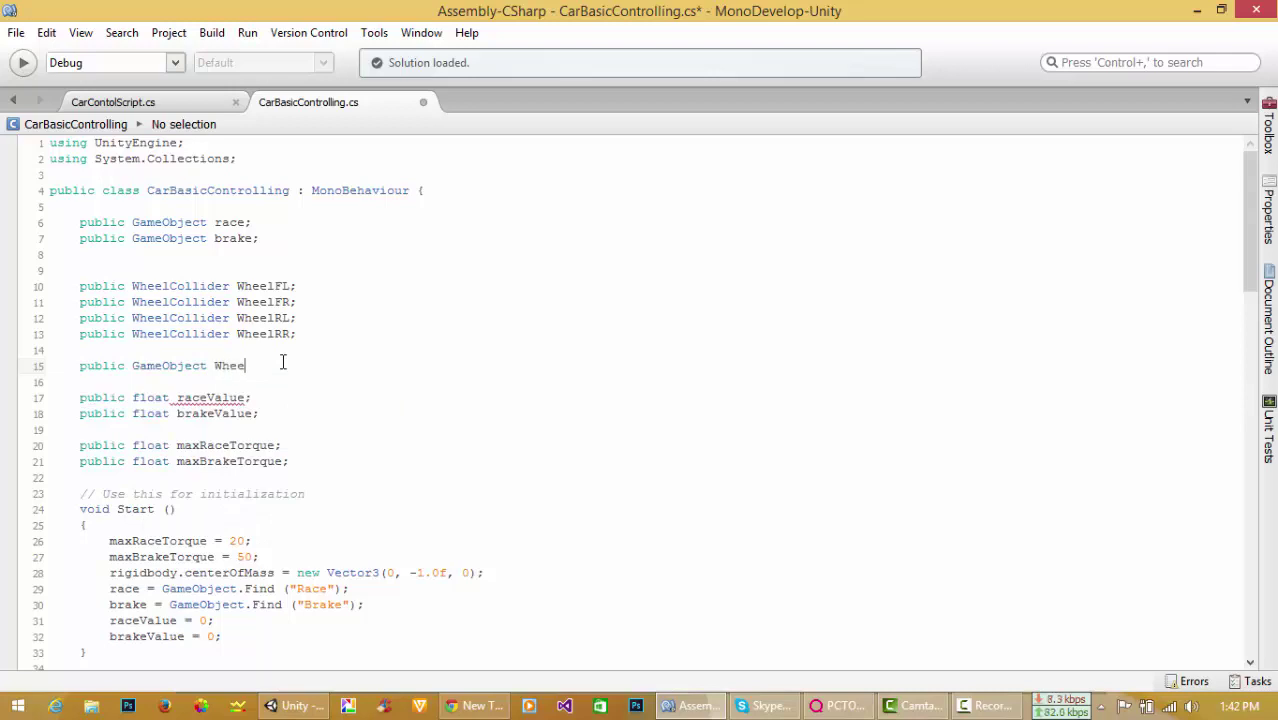
pyautogui.write('lFL')
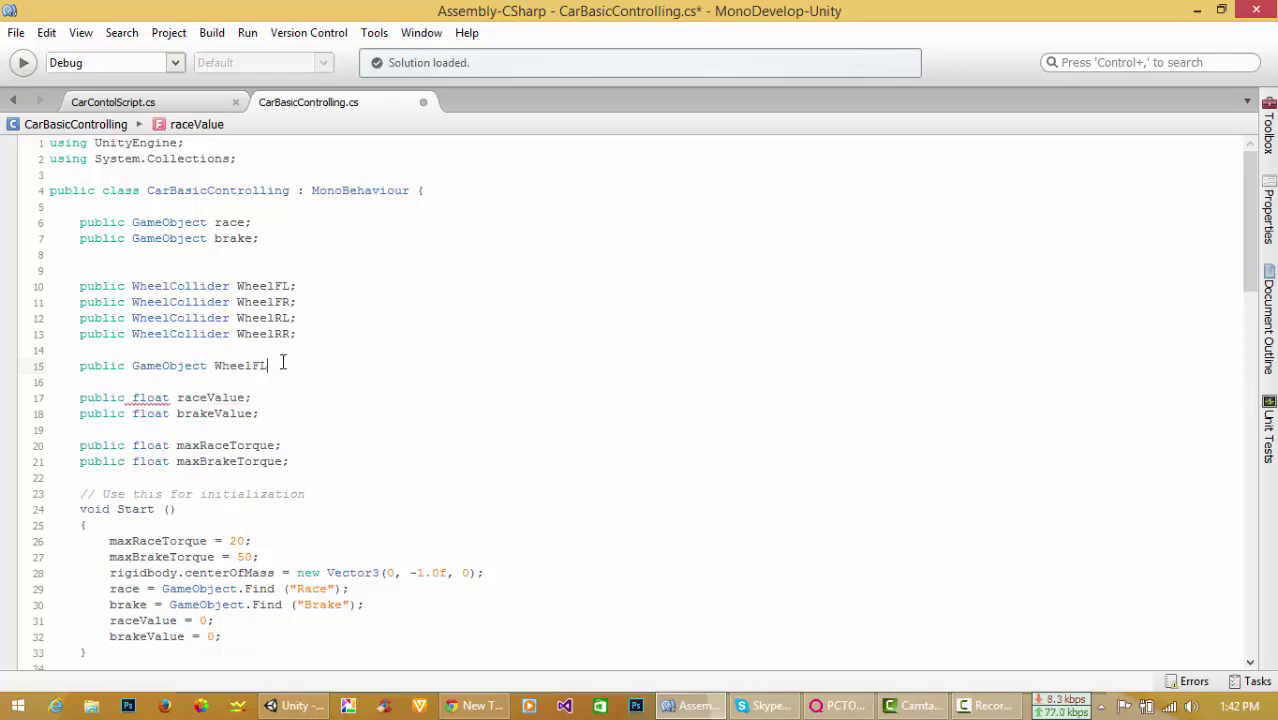
pyautogui.write('Transform')
pyautogui.write(';')
pyautogui.press('Return')
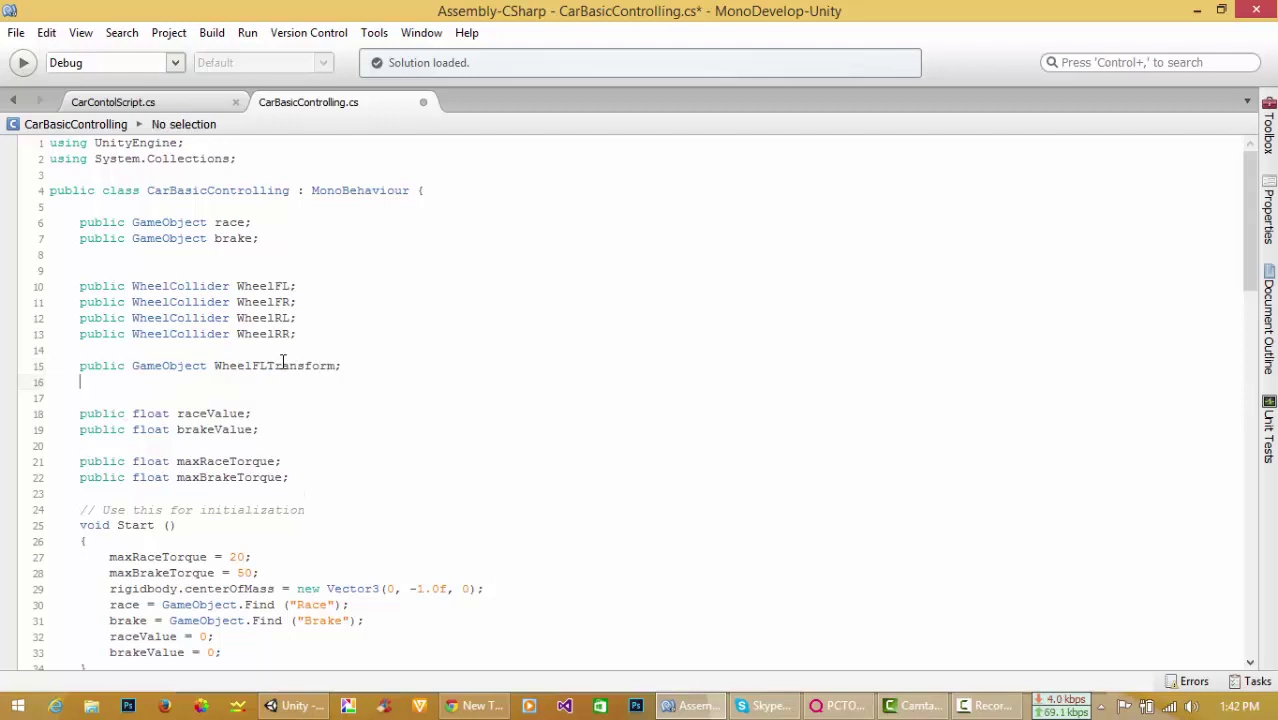
pyautogui.write('public gam ')
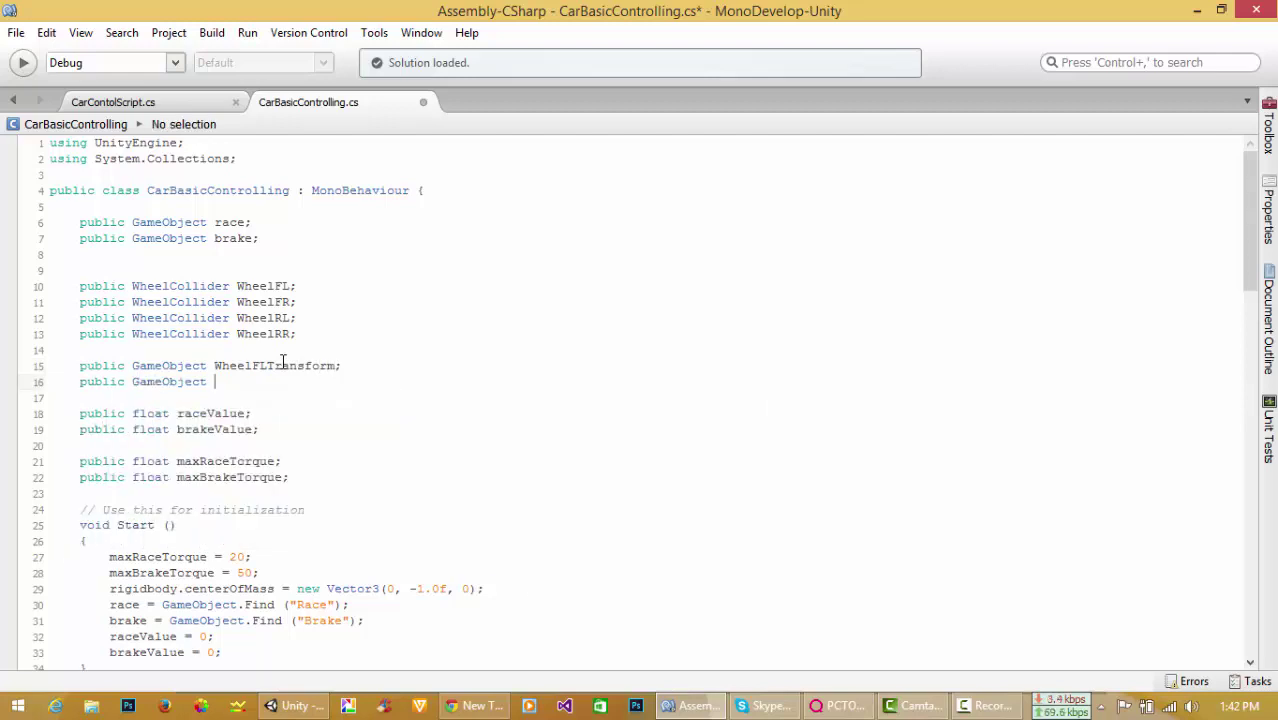
pyautogui.write('eelFR')
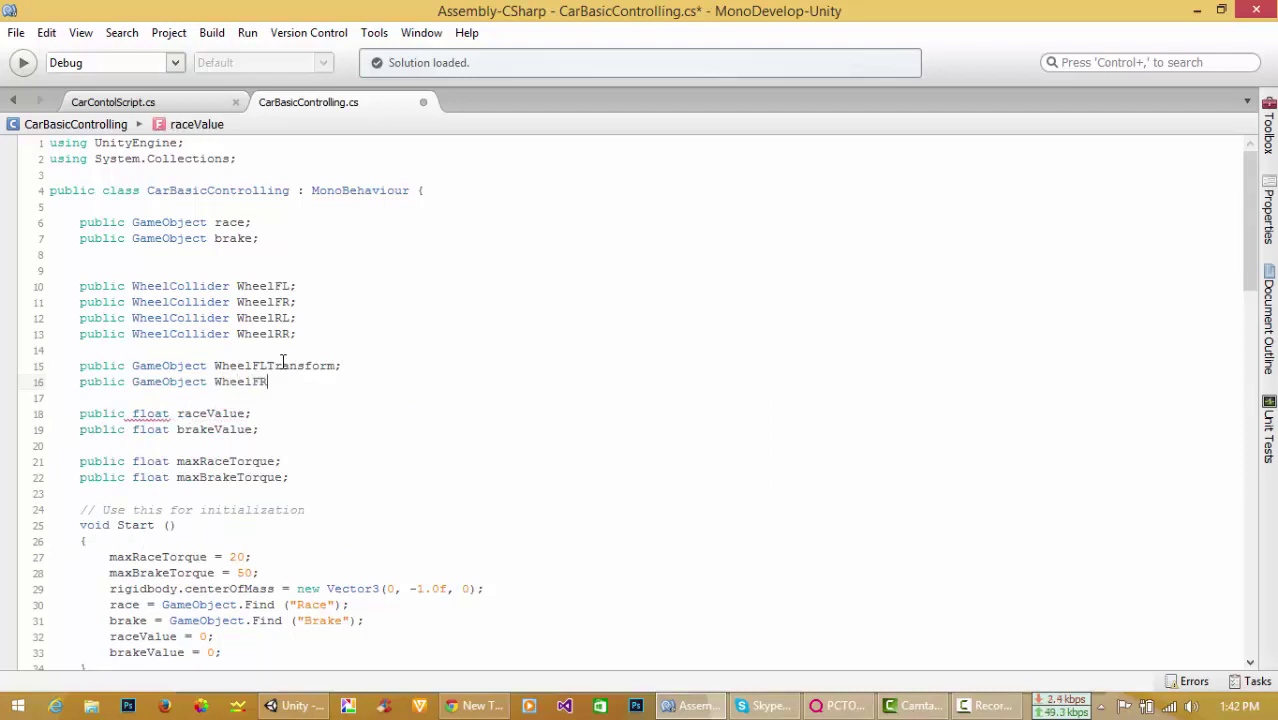
pyautogui.write('Teansfo')
pyautogui.press('BackSpace')
pyautogui.write('rm')
pyautogui.write(';')
pyautogui.press('Return')
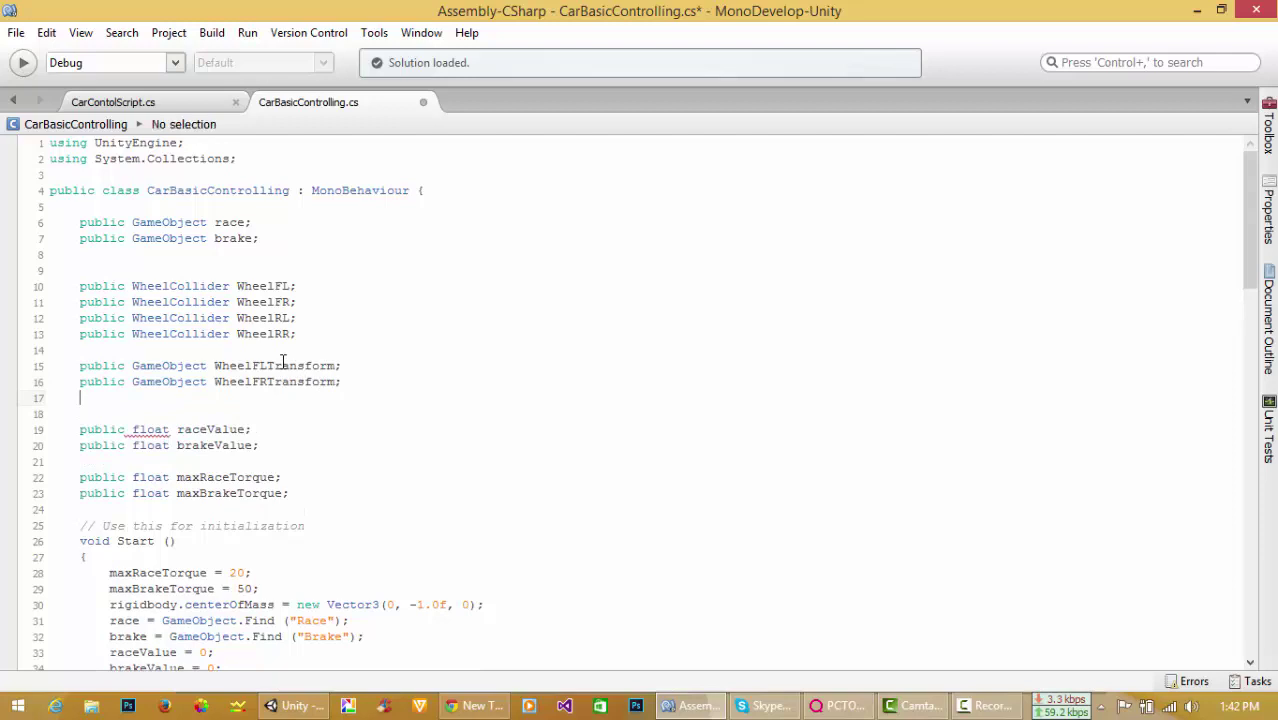
# Add public GameObject fields WheelRLTransform and WheelRRTransform, then save the script.
pyautogui.write('public ')
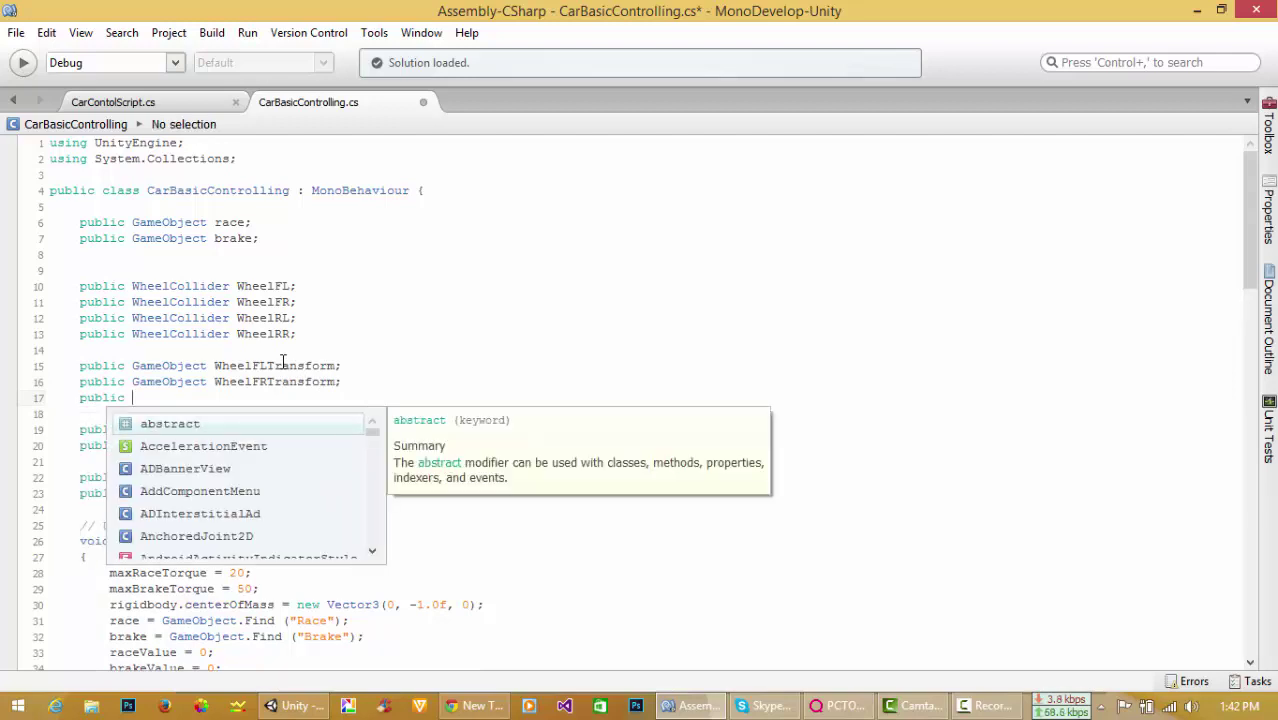
pyautogui.write('Gam')
pyautogui.press('Return')
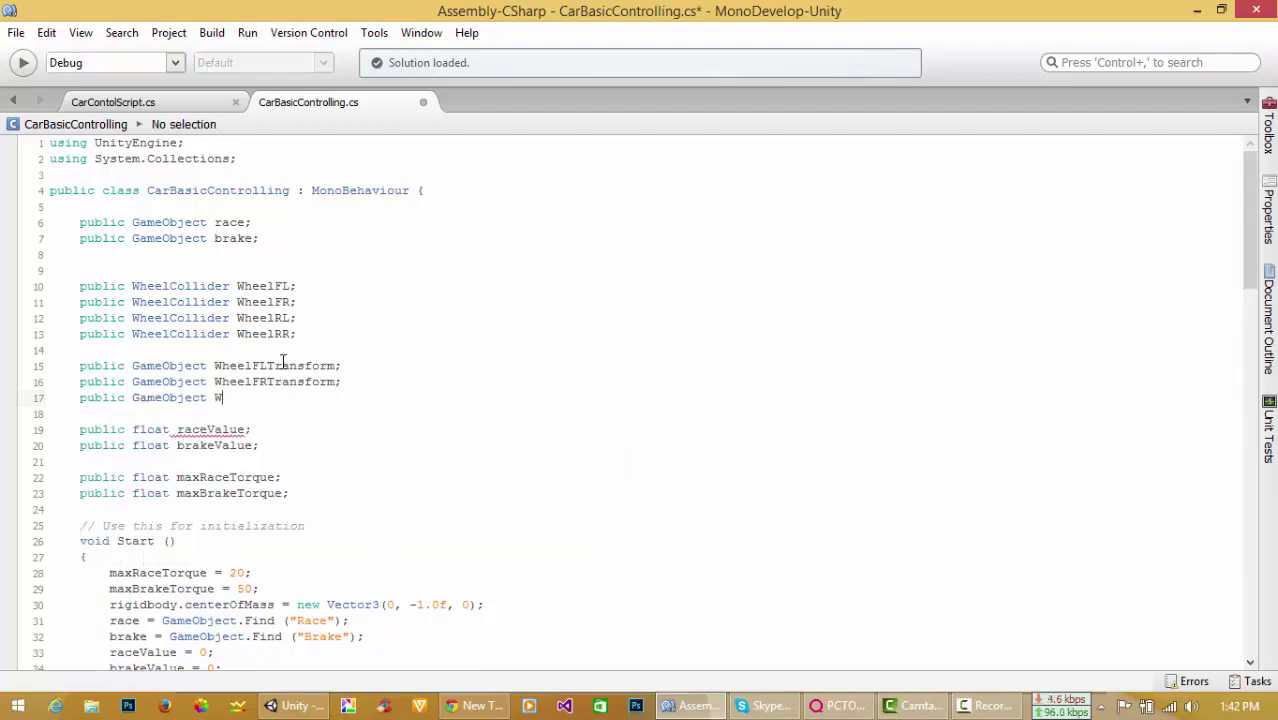
pyautogui.write('heelRL')
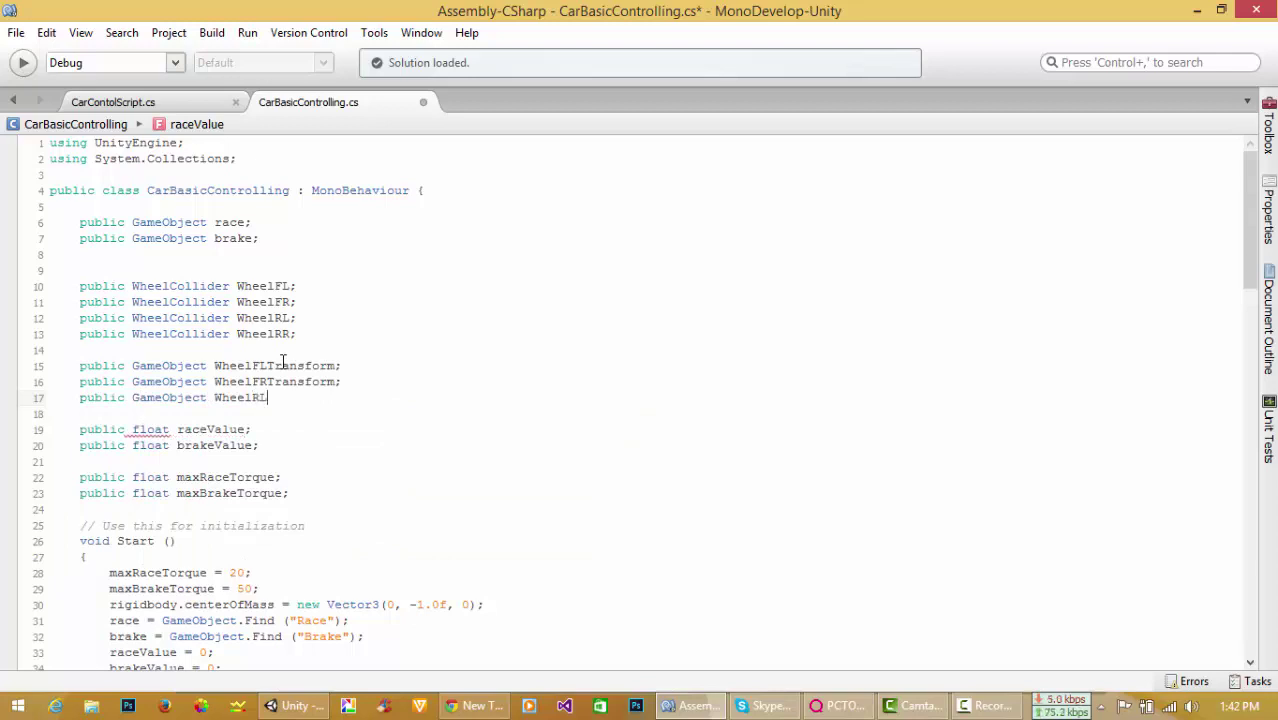
pyautogui.write('Trans')
pyautogui.write('form;')
pyautogui.press('Return')
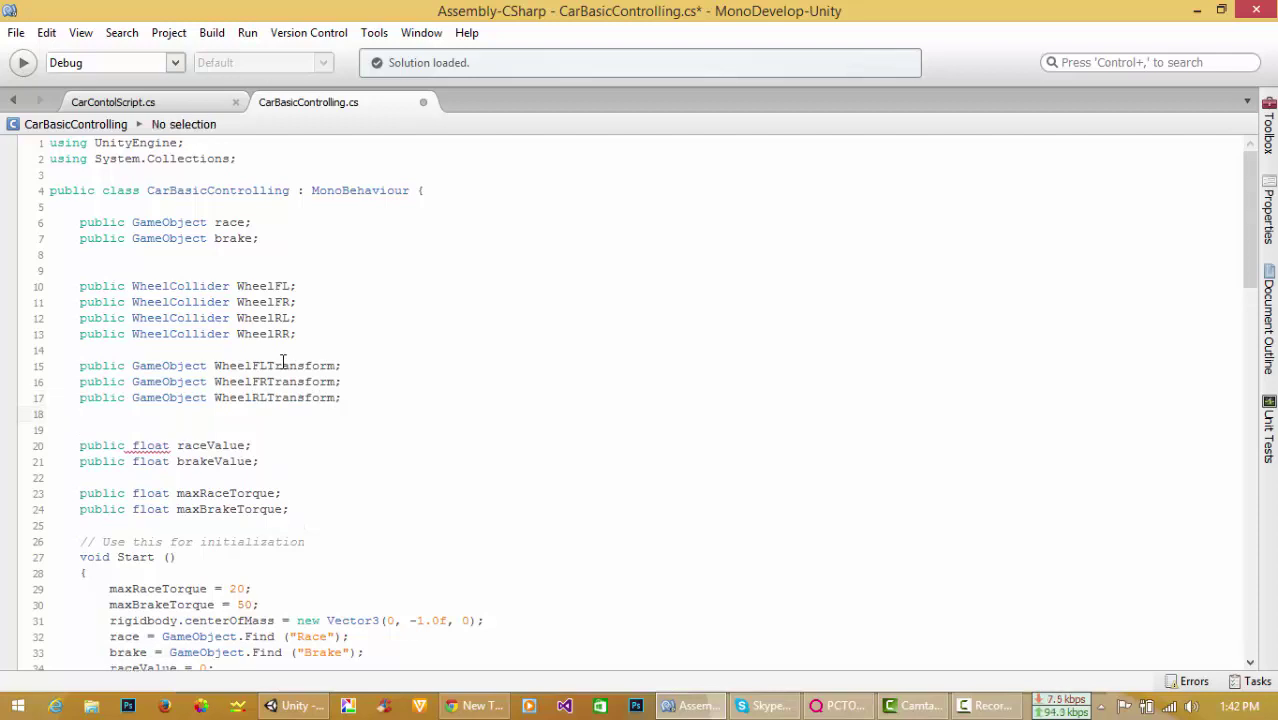
pyautogui.write('public ')
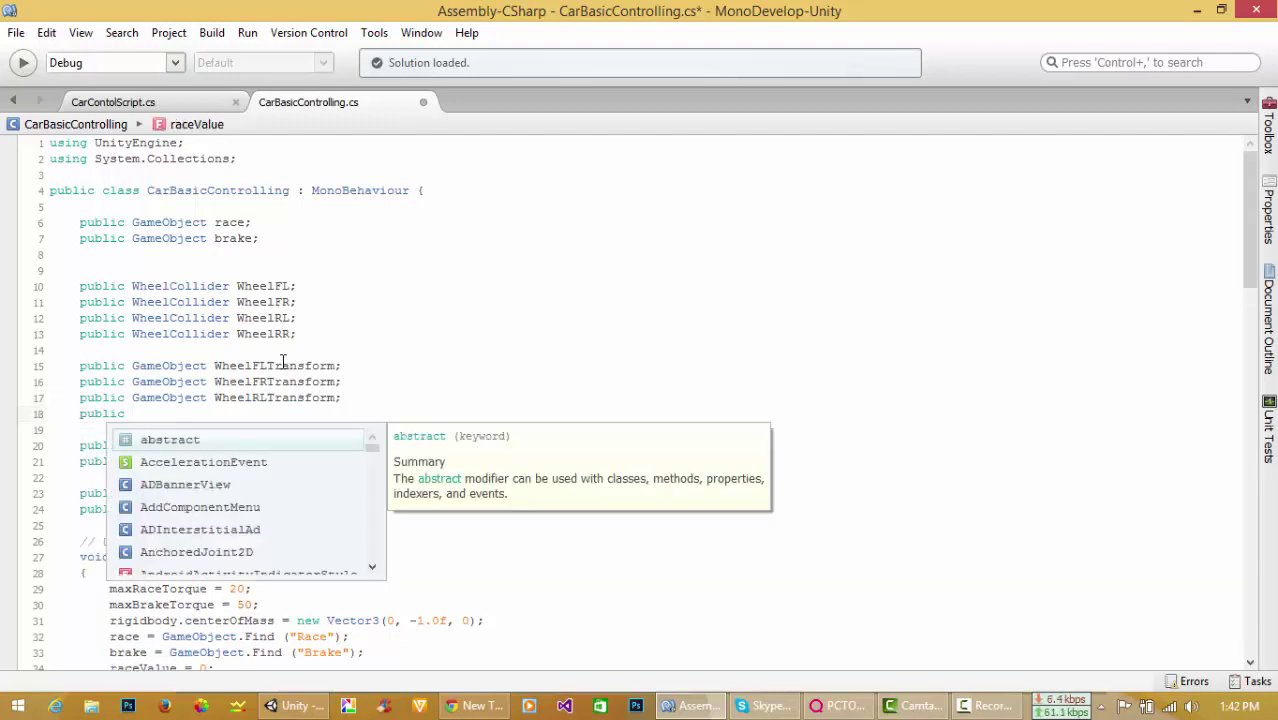
pyautogui.write('Game')
pyautogui.press('Return')
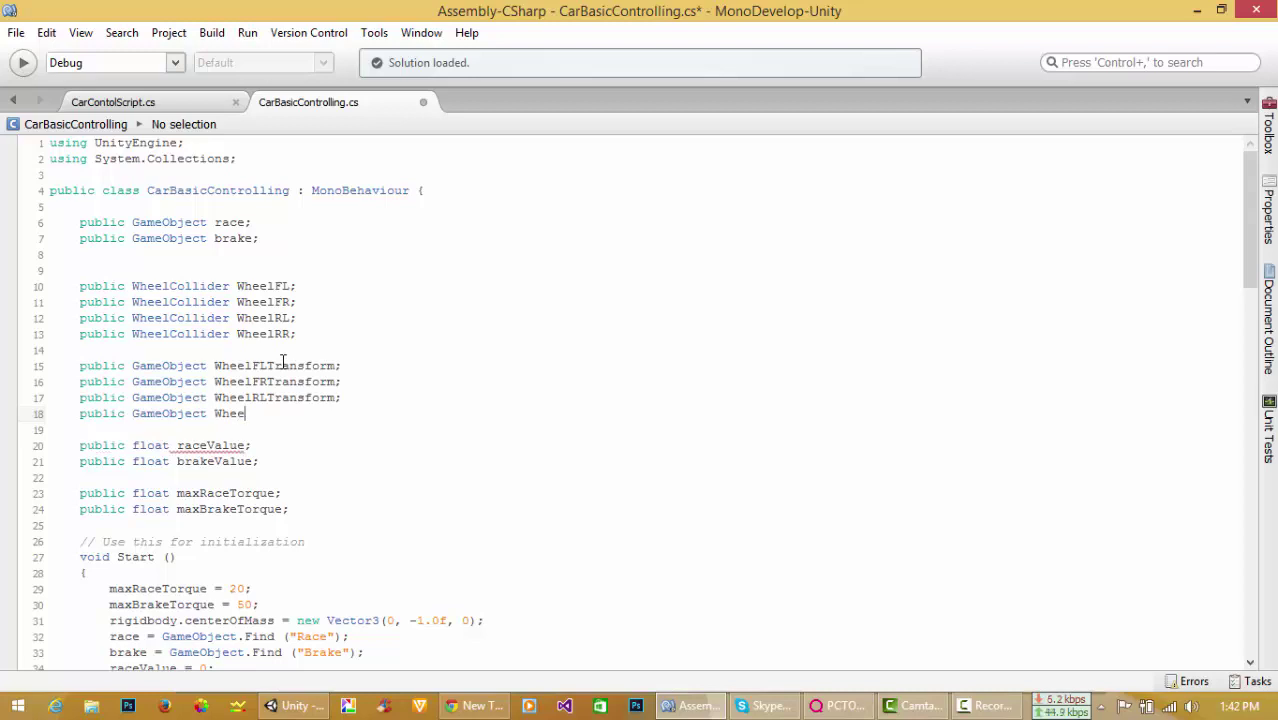
pyautogui.write('lRRTransform;')
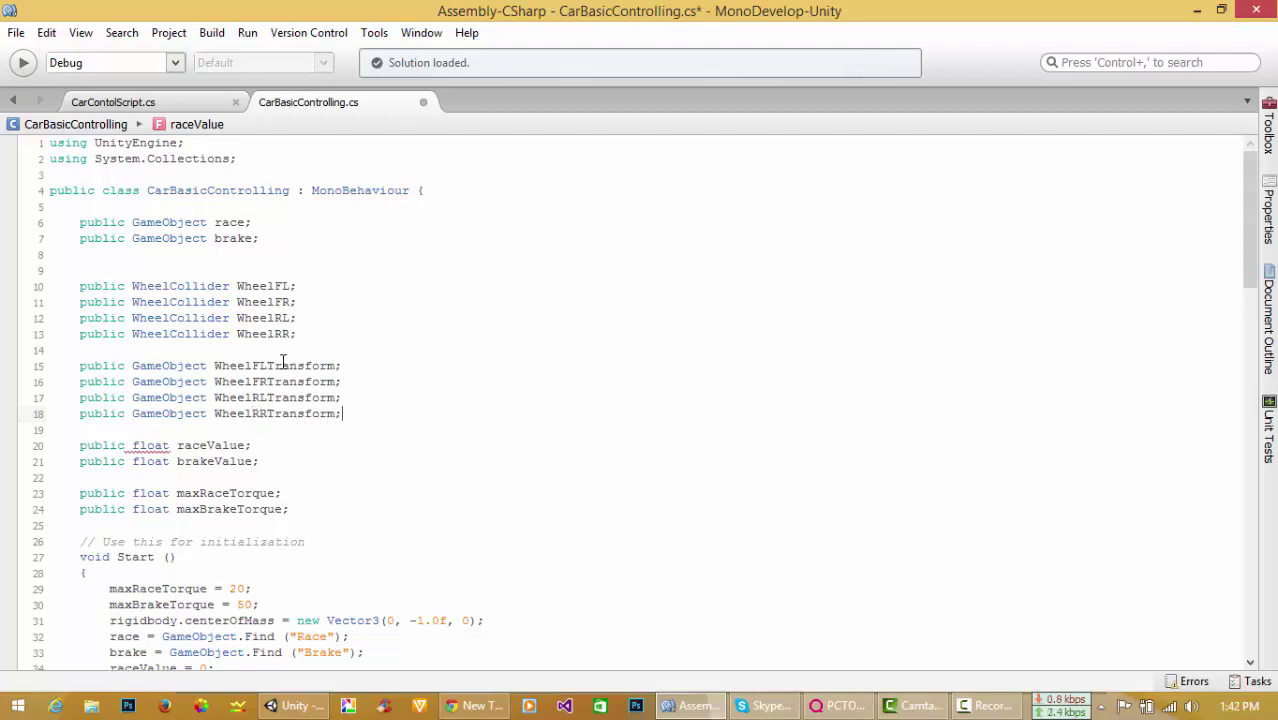
pyautogui.hotkey('ctrl', 's')
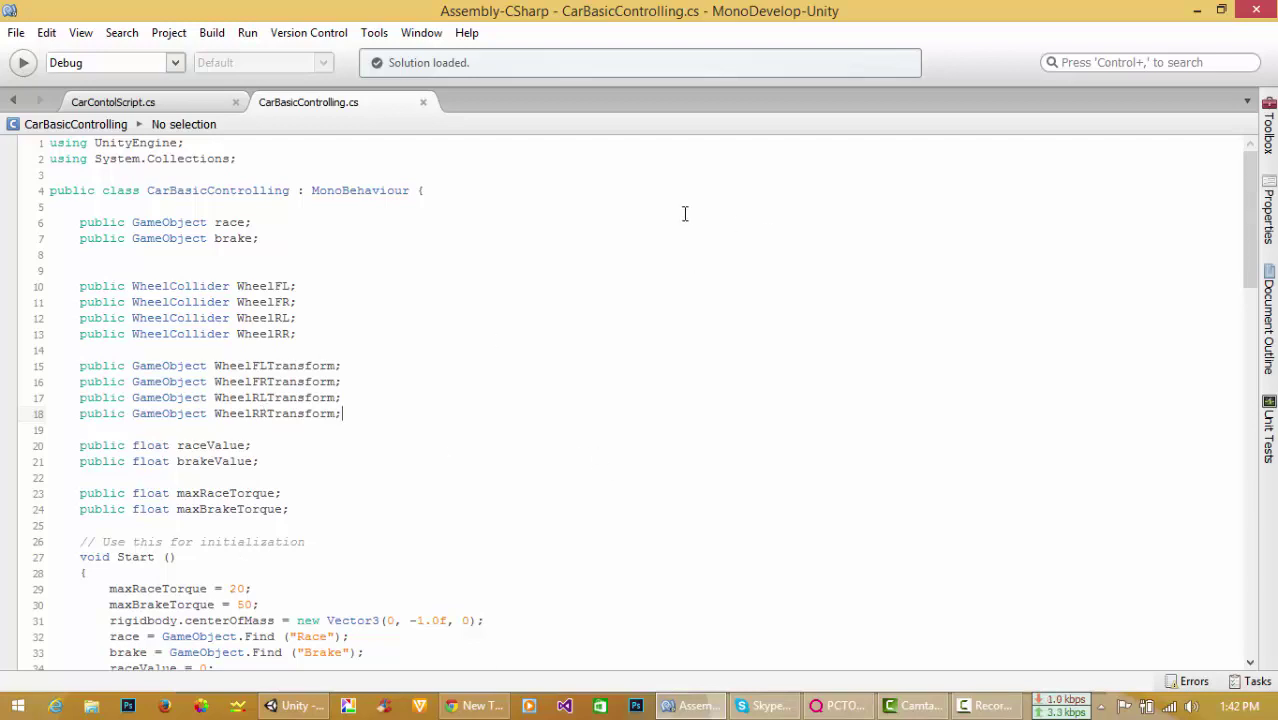
# In Unity, assign WheelFL, WheelRL, WheelFR and WheelRR to their Inspector transform fields and save the scene.
pyautogui.click(1196, 10)
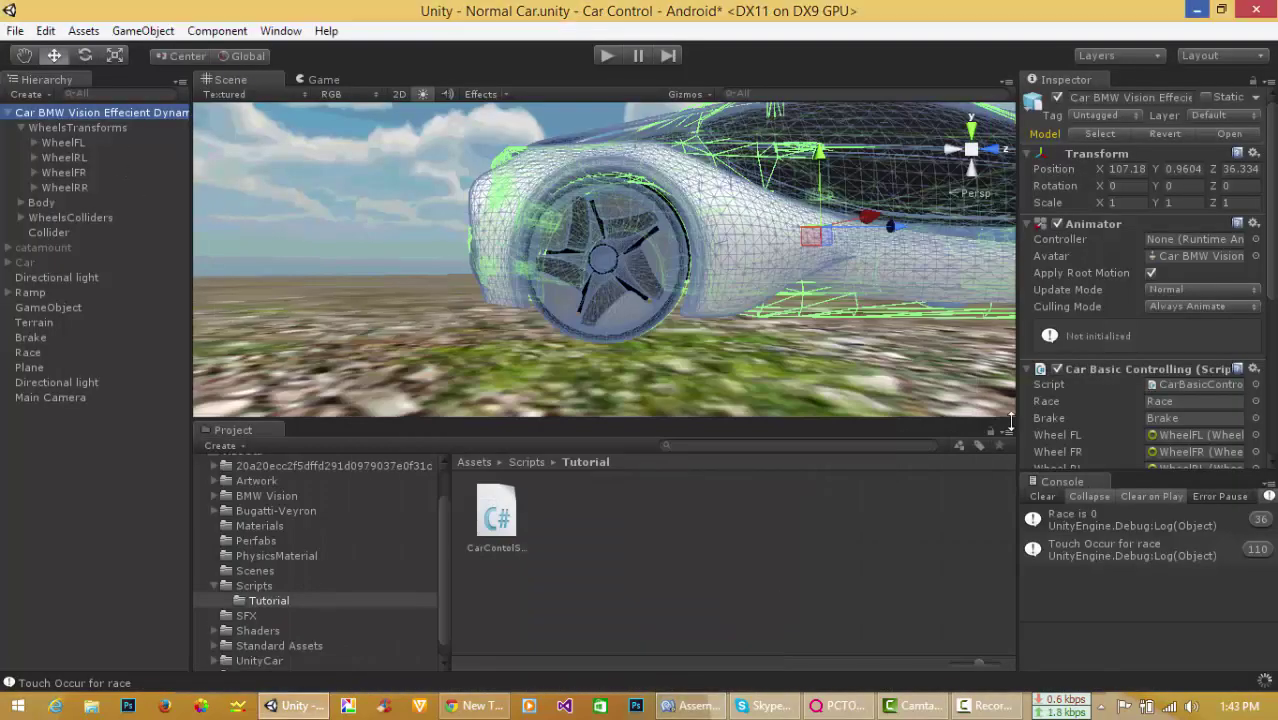
pyautogui.scroll(-3, 1215, 416)
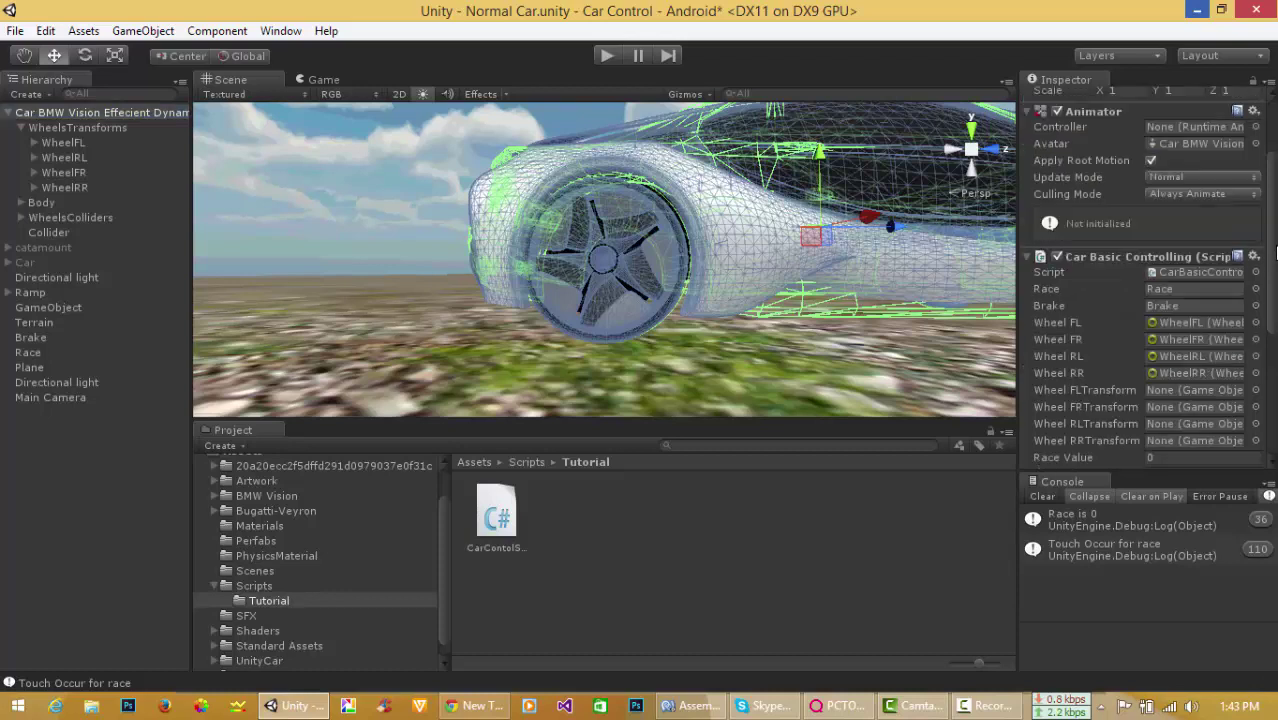
pyautogui.scroll(-2, 1215, 416)
pyautogui.click(1176, 320)
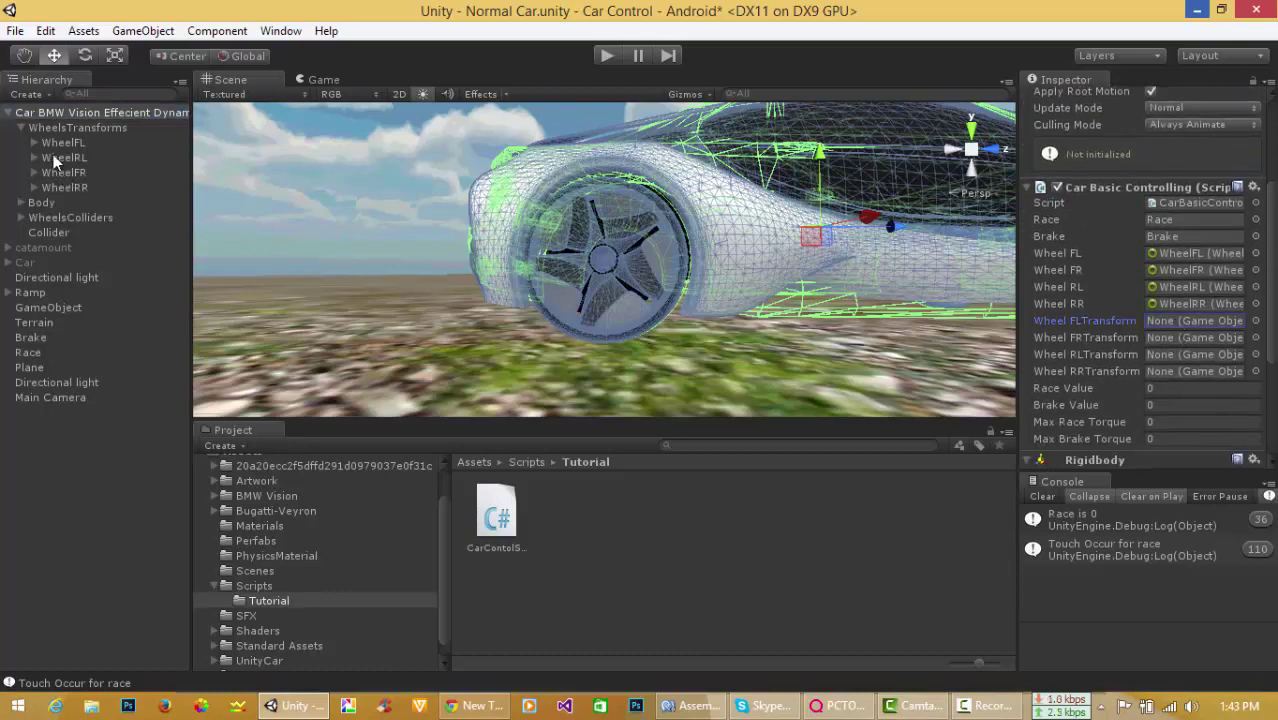
pyautogui.moveTo(50, 145); pyautogui.dragTo(1183, 327)
pyautogui.moveTo(60, 160); pyautogui.dragTo(1176, 356)
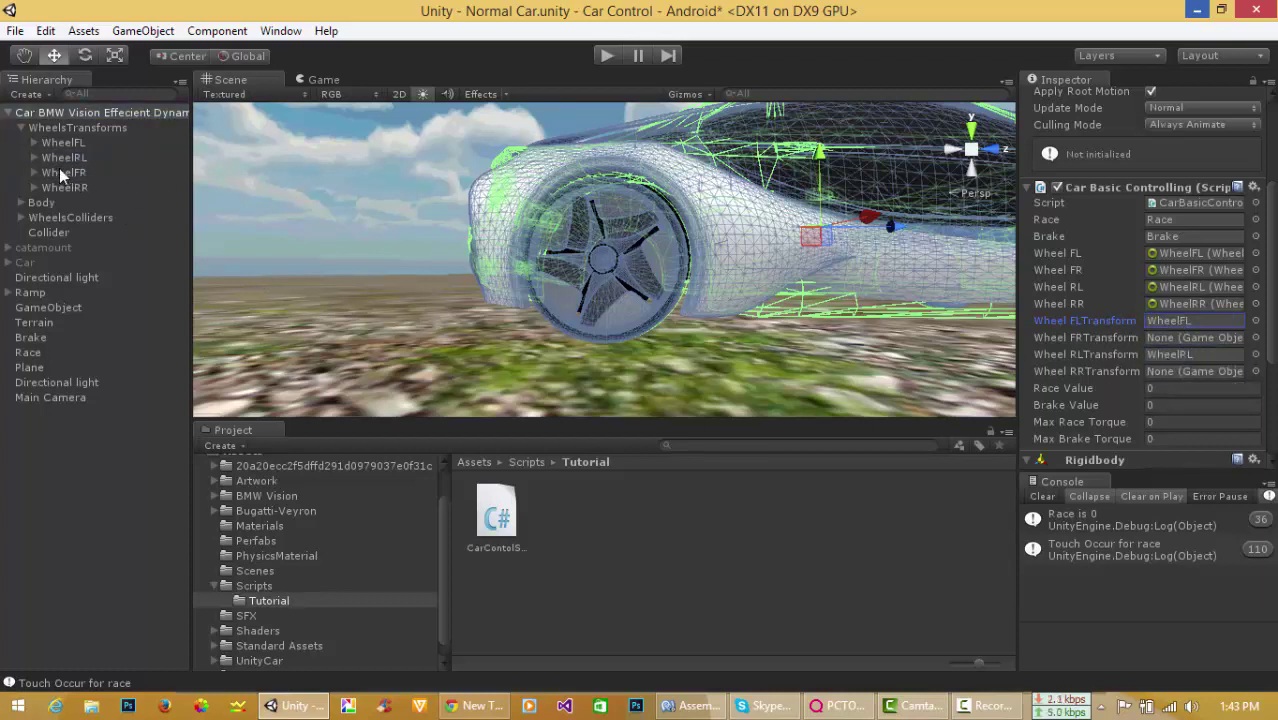
pyautogui.moveTo(58, 176); pyautogui.dragTo(1190, 340)
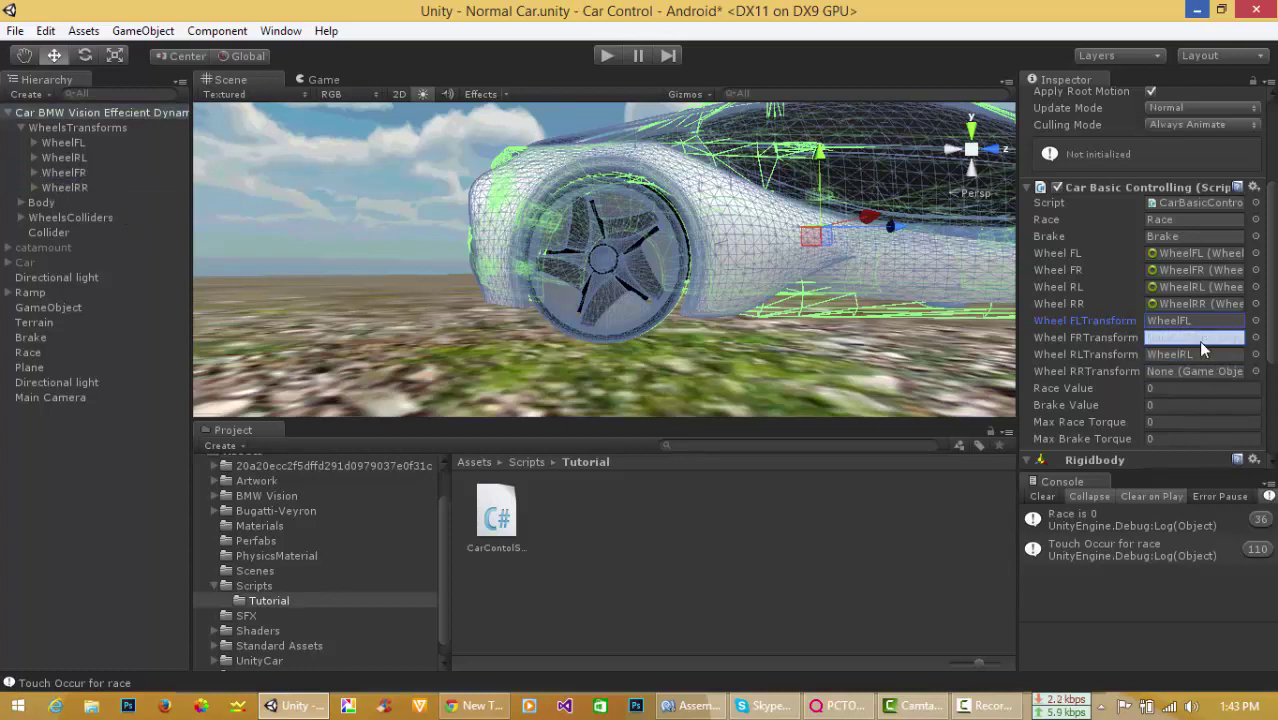
pyautogui.moveTo(64, 187)
pyautogui.mouseDown()
pyautogui.moveTo(1035, 378)
pyautogui.moveTo(1185, 388)
pyautogui.mouseUp()
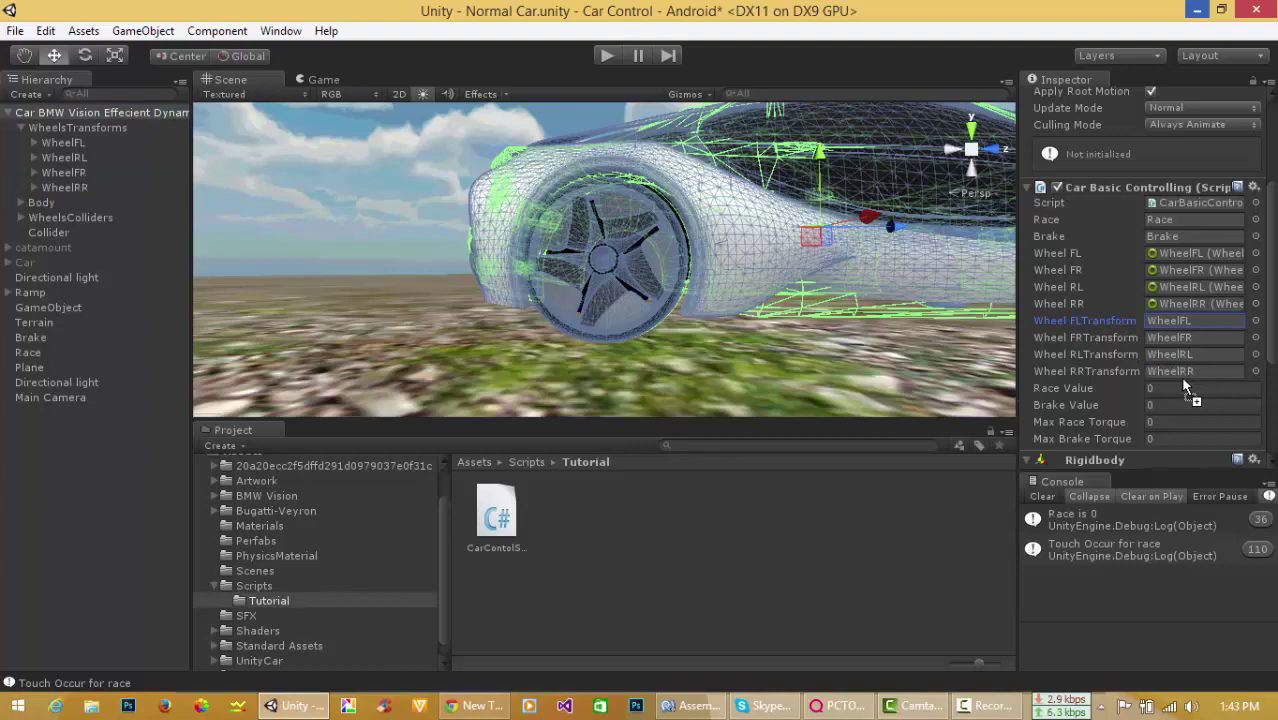
pyautogui.hotkey('ctrl', 's')
# Return to CarBasicControlling.cs and place the cursor inside the Update method.
pyautogui.moveTo(652, 221)
pyautogui.keyDown('alt'); pyautogui.mouseDown()
pyautogui.moveTo(555, 222)
pyautogui.moveTo(592, 268)
pyautogui.moveTo(575, 310)
pyautogui.mouseUp(); pyautogui.keyUp('alt')
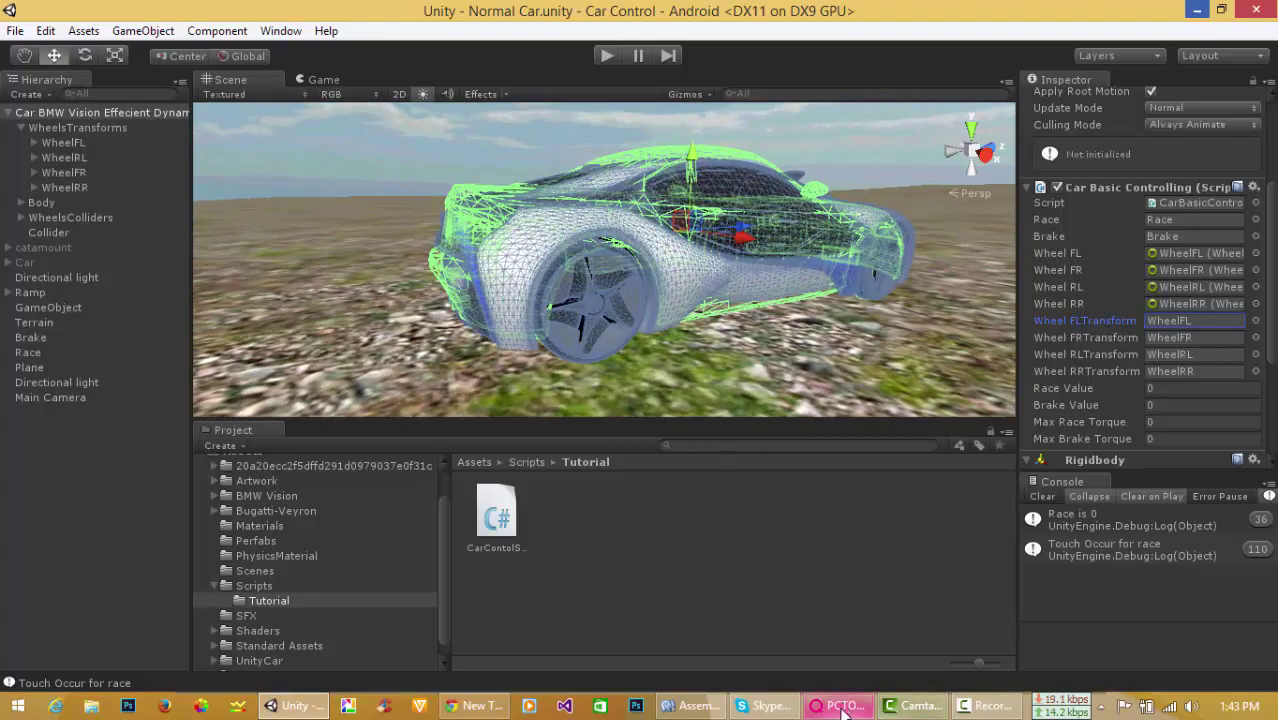
pyautogui.click(695, 706)
pyautogui.scroll(-4, 314, 494)
pyautogui.scroll(-7, 314, 494)
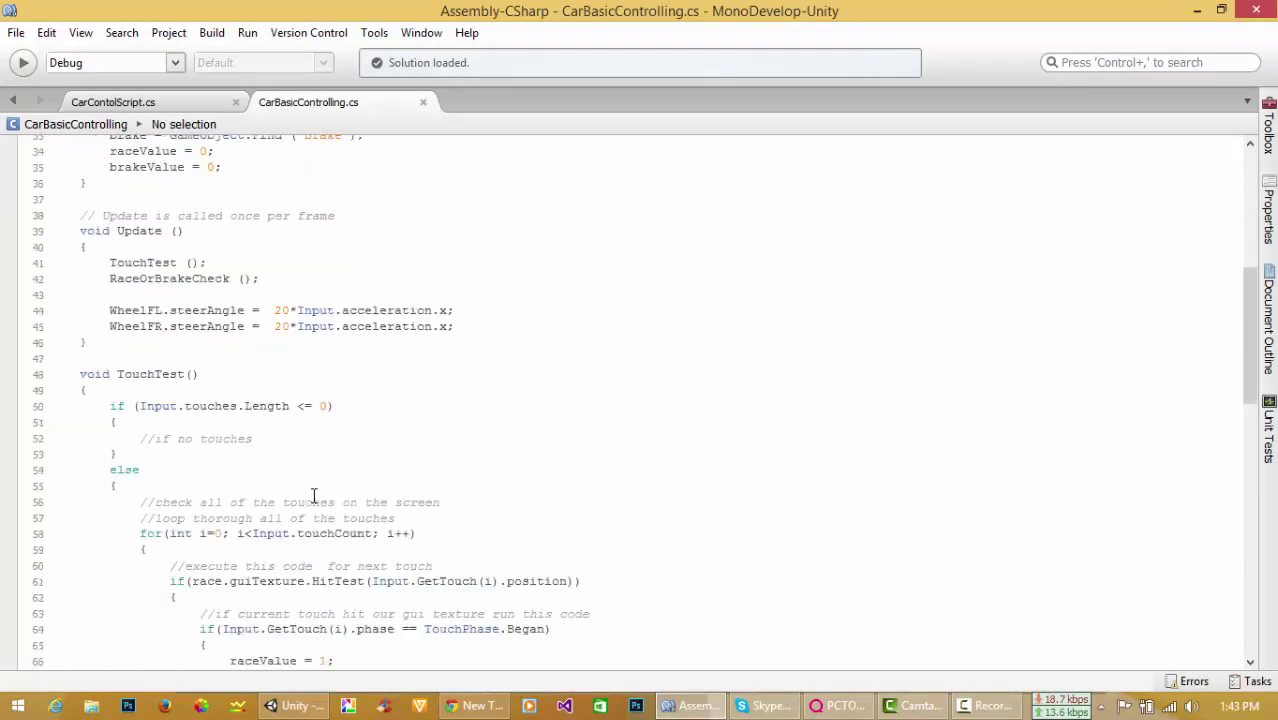
pyautogui.scroll(-3, 314, 494)
pyautogui.scroll(-9, 314, 494)
pyautogui.scroll(-5, 314, 496)
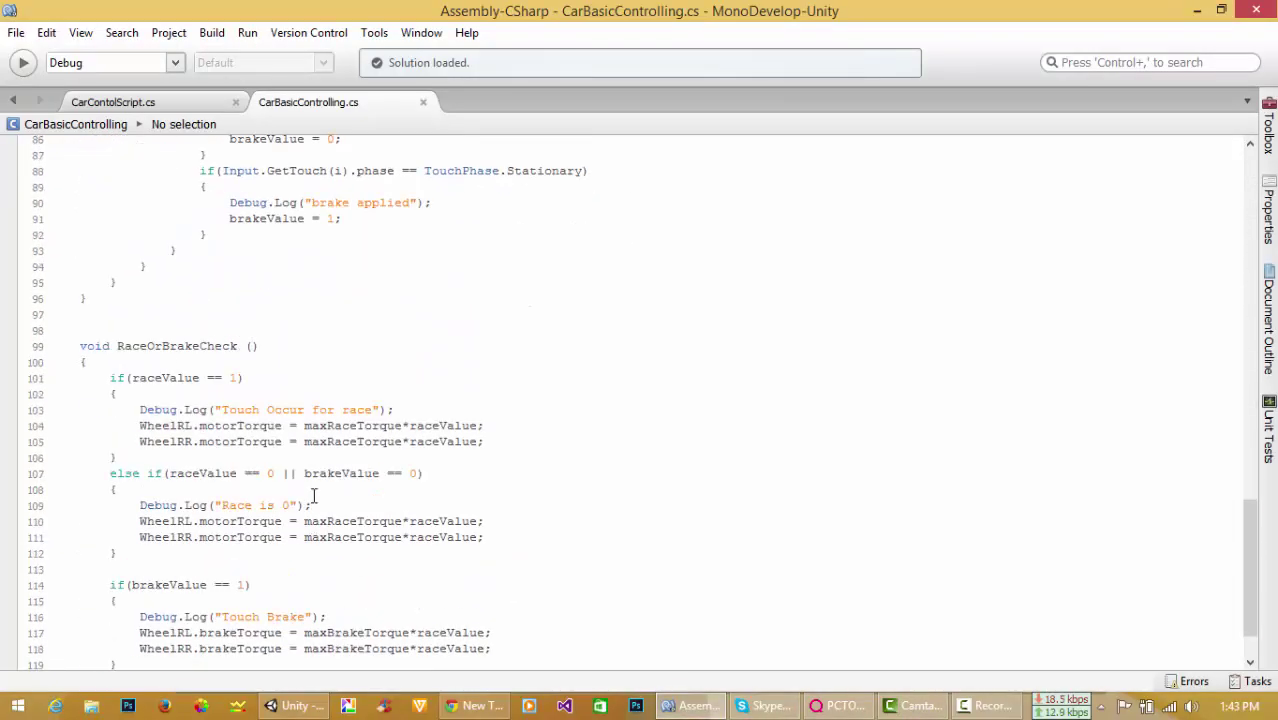
pyautogui.scroll(15, 314, 496)
pyautogui.scroll(5, 314, 496)
pyautogui.scroll(4, 314, 496)
pyautogui.scroll(-4, 180, 518)
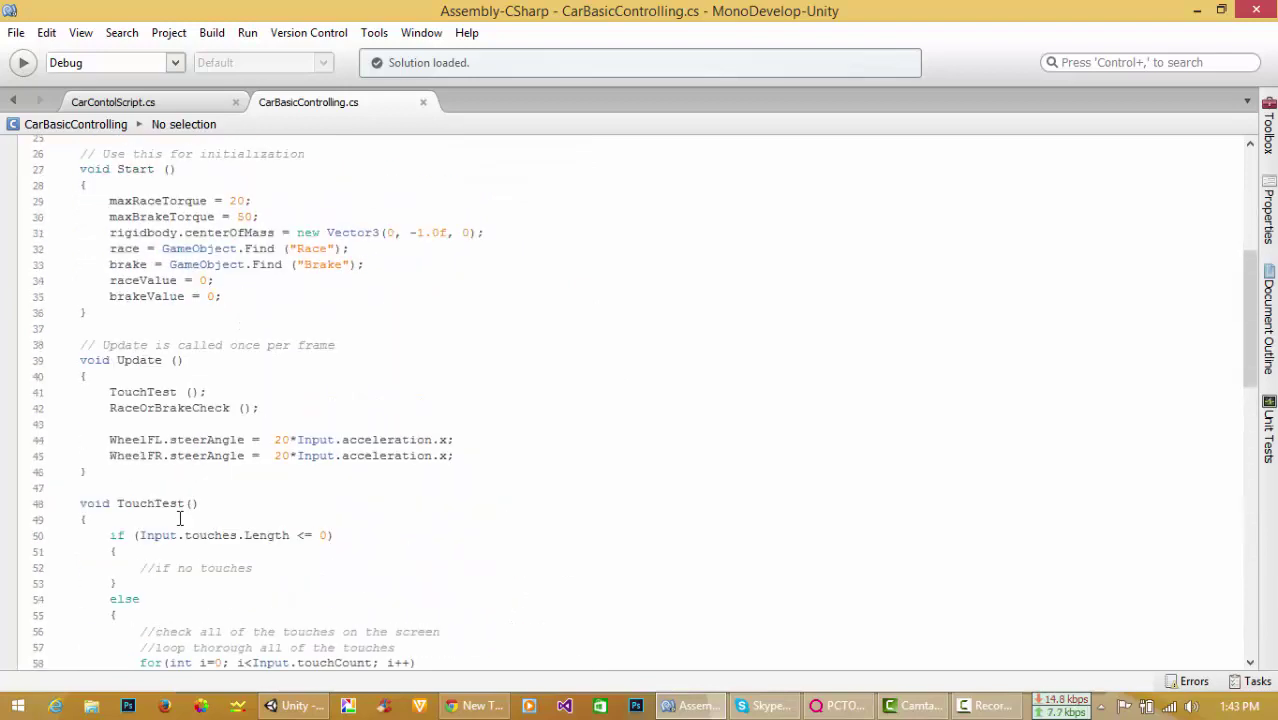
pyautogui.click(164, 428)
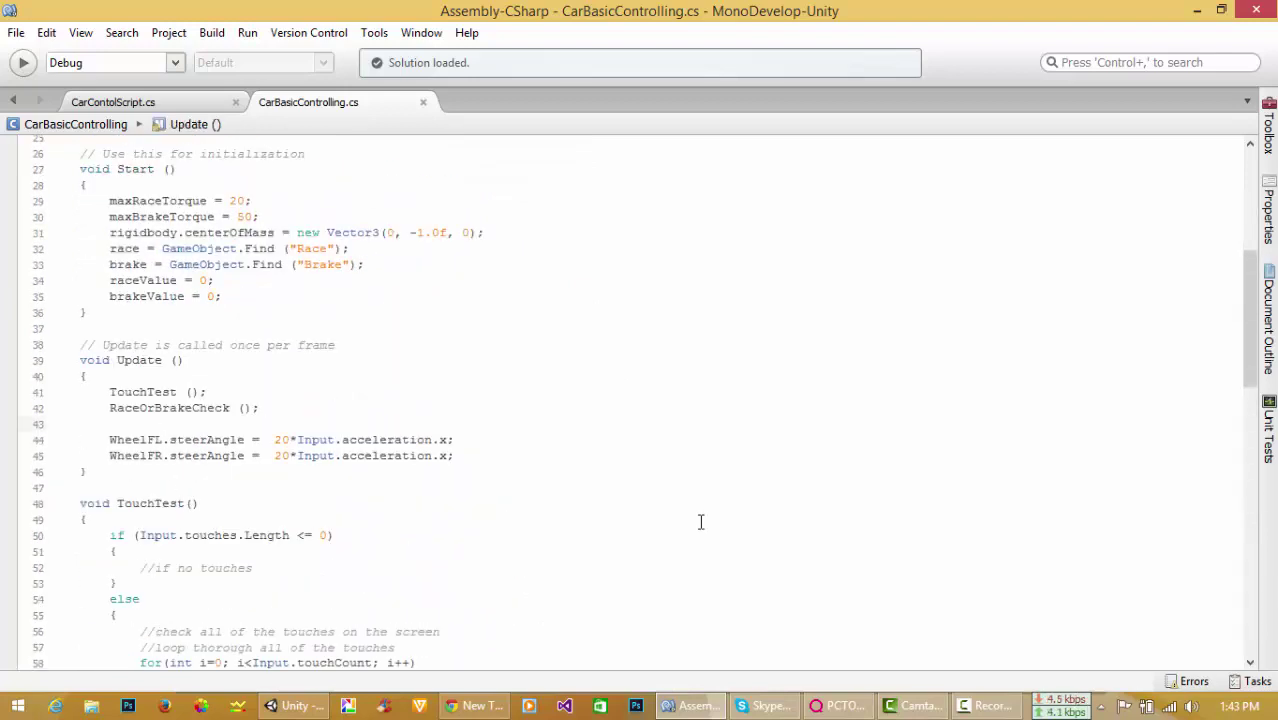
# On line 45 write the call WheelFLTransform.transform.Rotate ();.
pyautogui.press('Return')
pyautogui.press('Return')
pyautogui.press('Return')
pyautogui.press('Return')
pyautogui.press('Up')
pyautogui.press('Up')
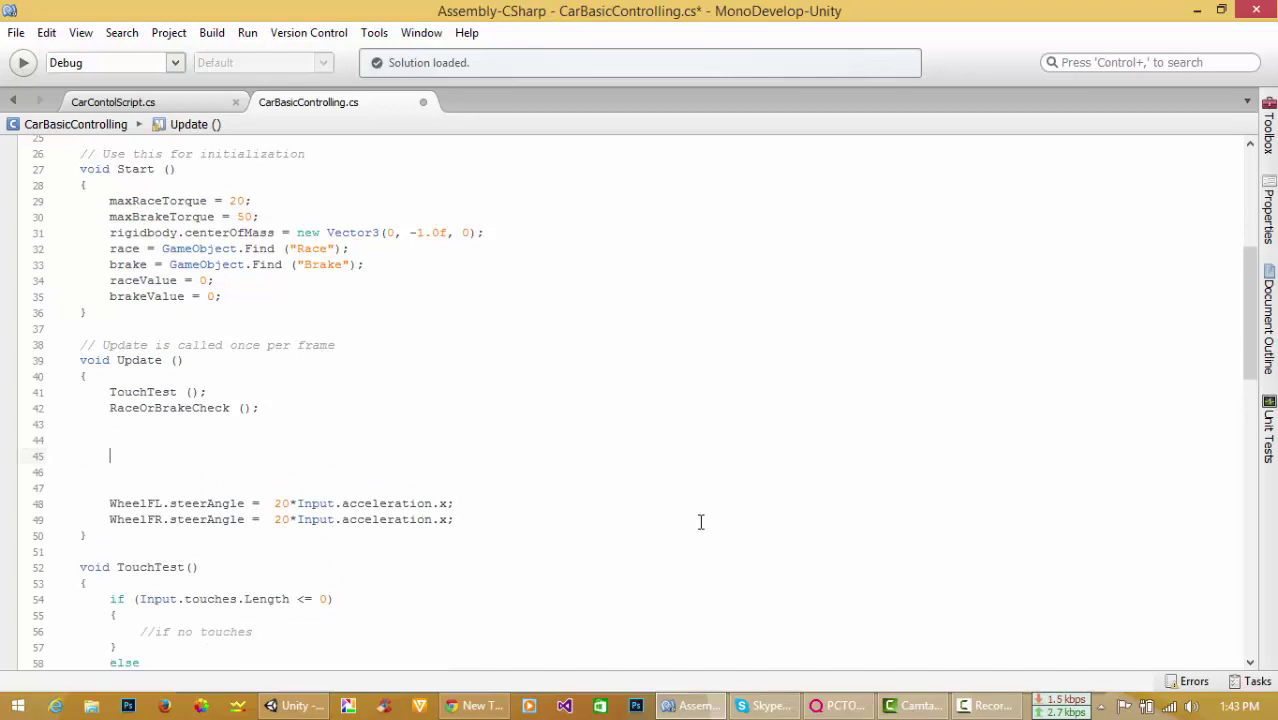
pyautogui.write('Whee')
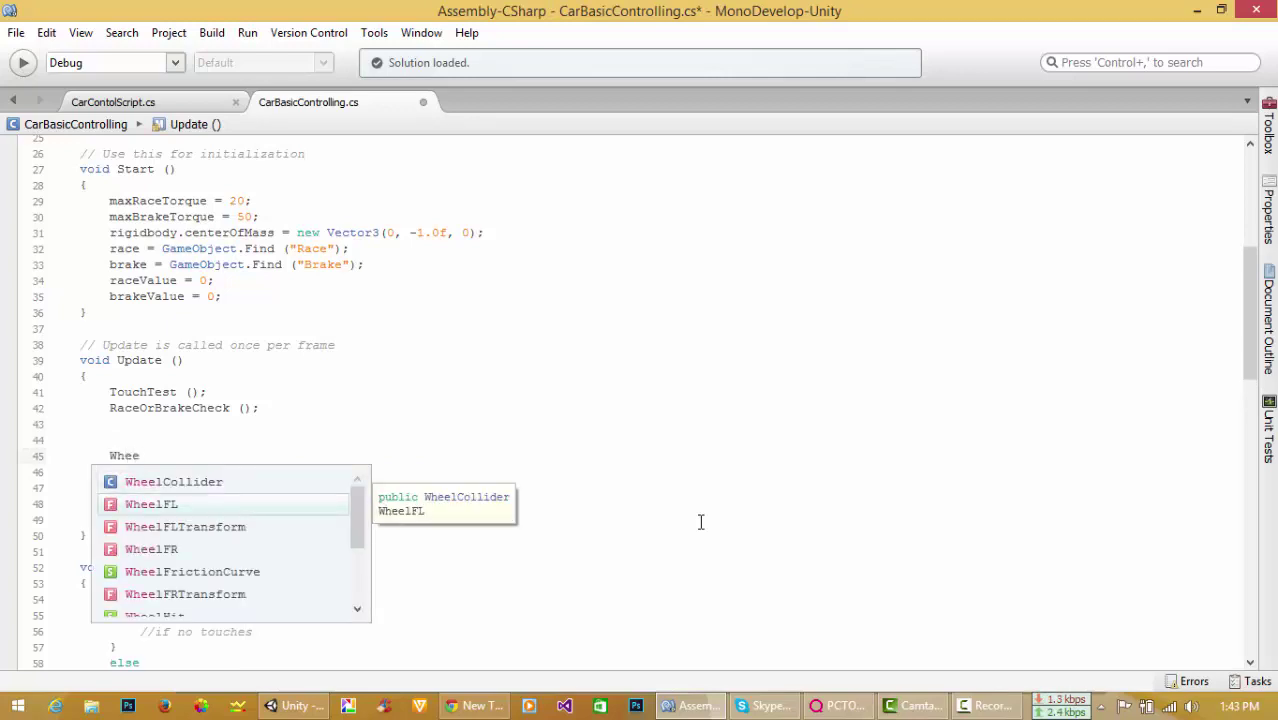
pyautogui.press('Down')
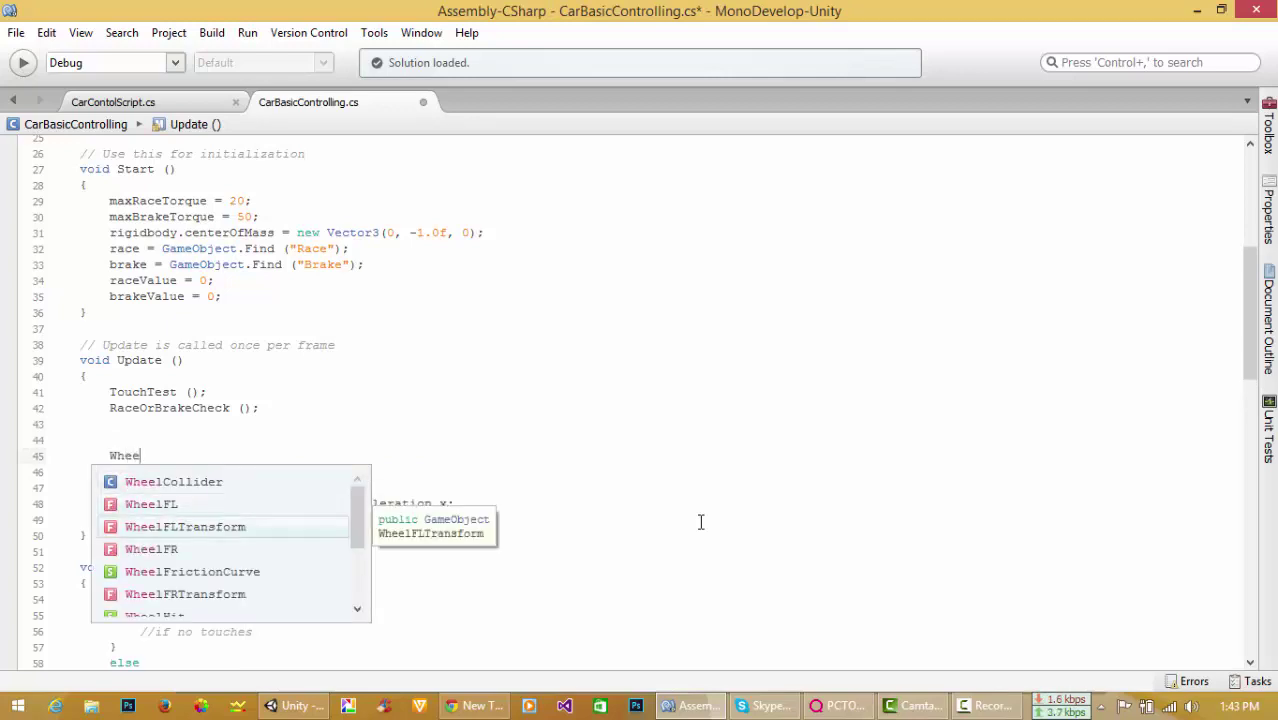
pyautogui.press('Return')
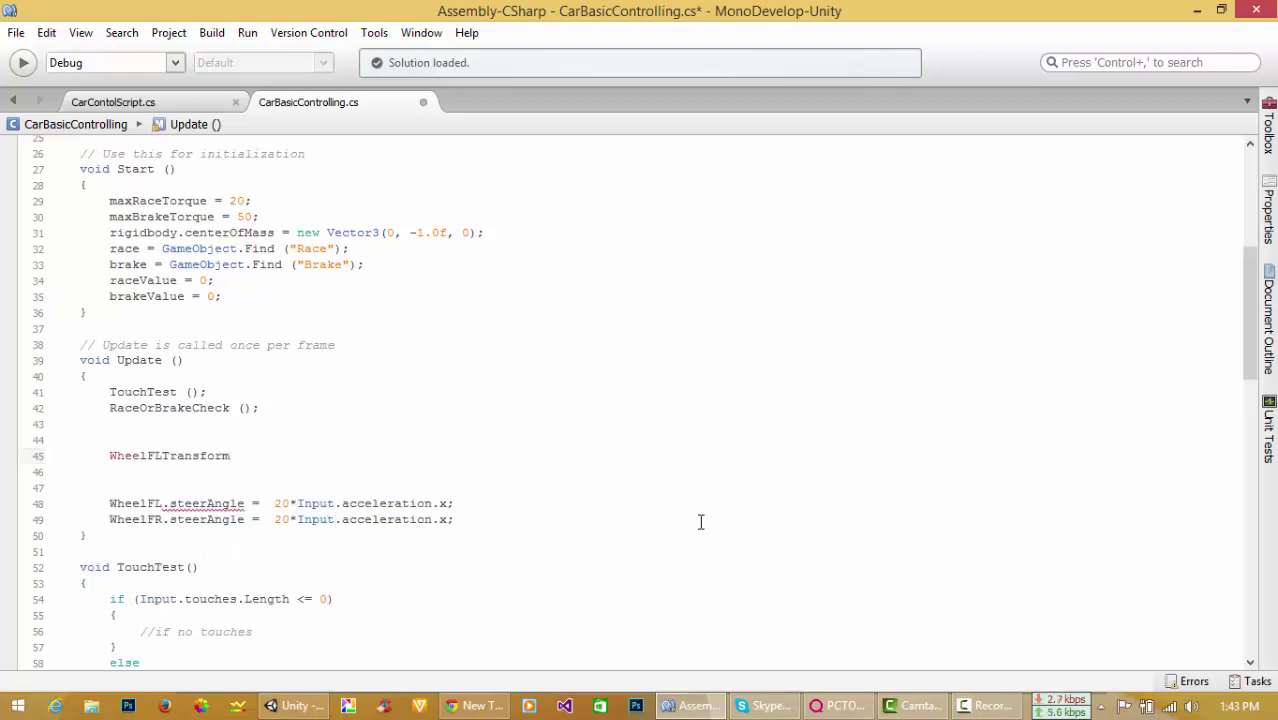
pyautogui.write('.')
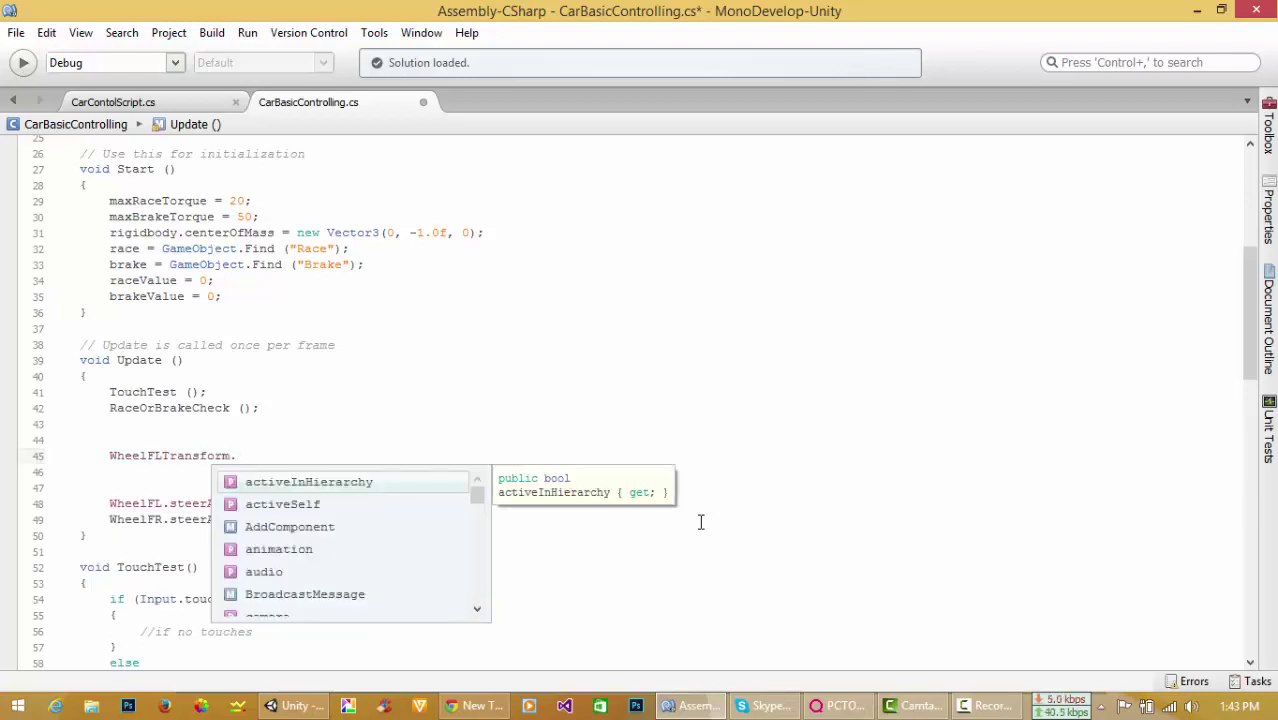
pyautogui.write('ro')
pyautogui.press('BackSpace')
pyautogui.press('BackSpace')
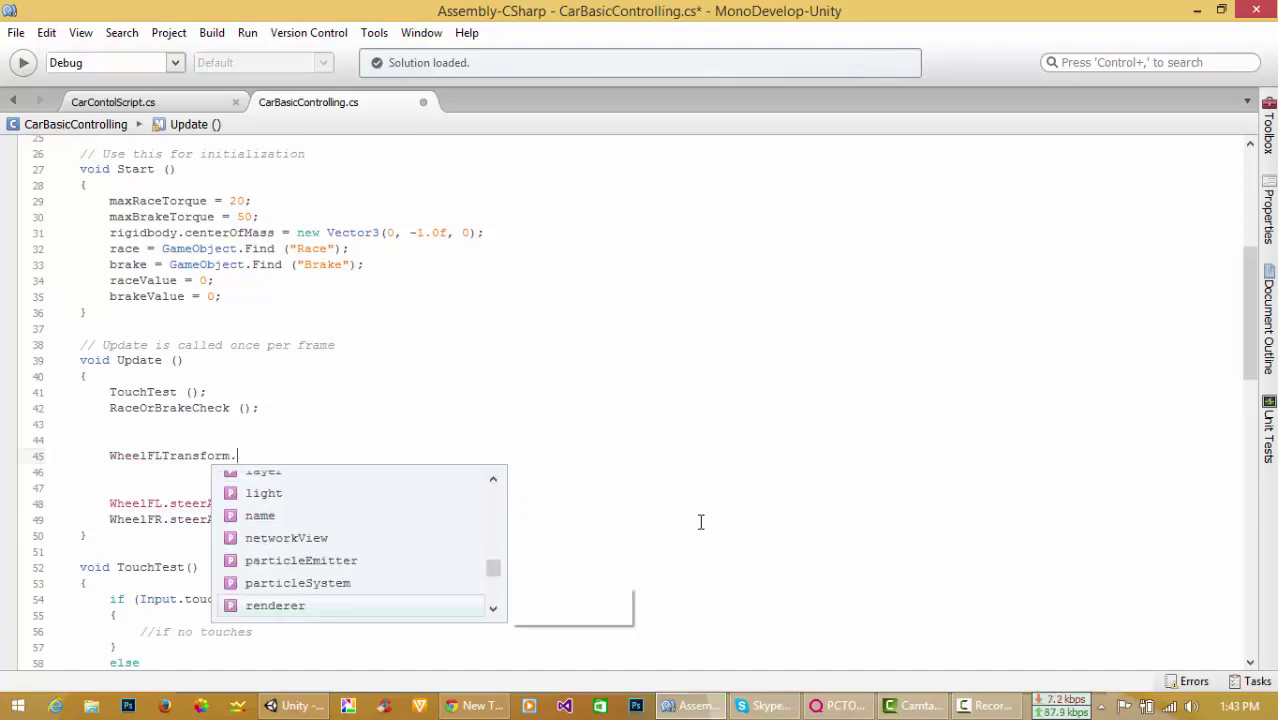
pyautogui.write('tra')
pyautogui.press('Return')
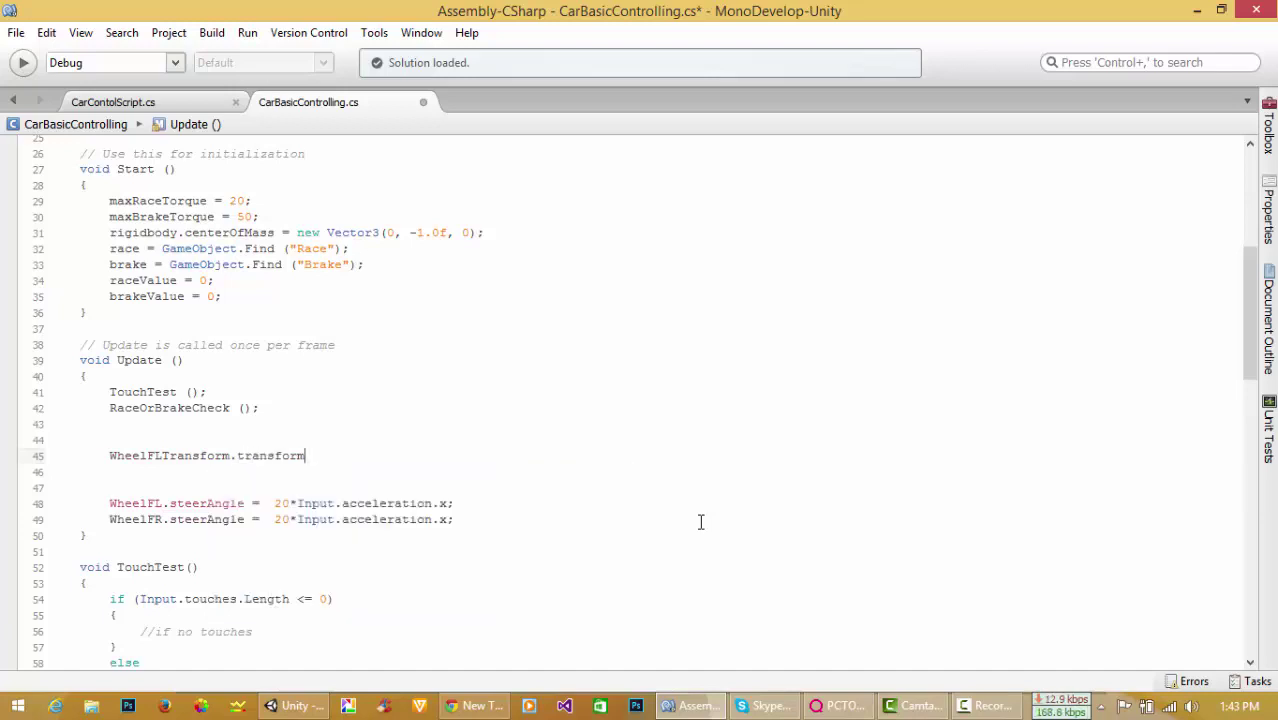
pyautogui.write('.ro')
pyautogui.press('Escape')
pyautogui.write('.')
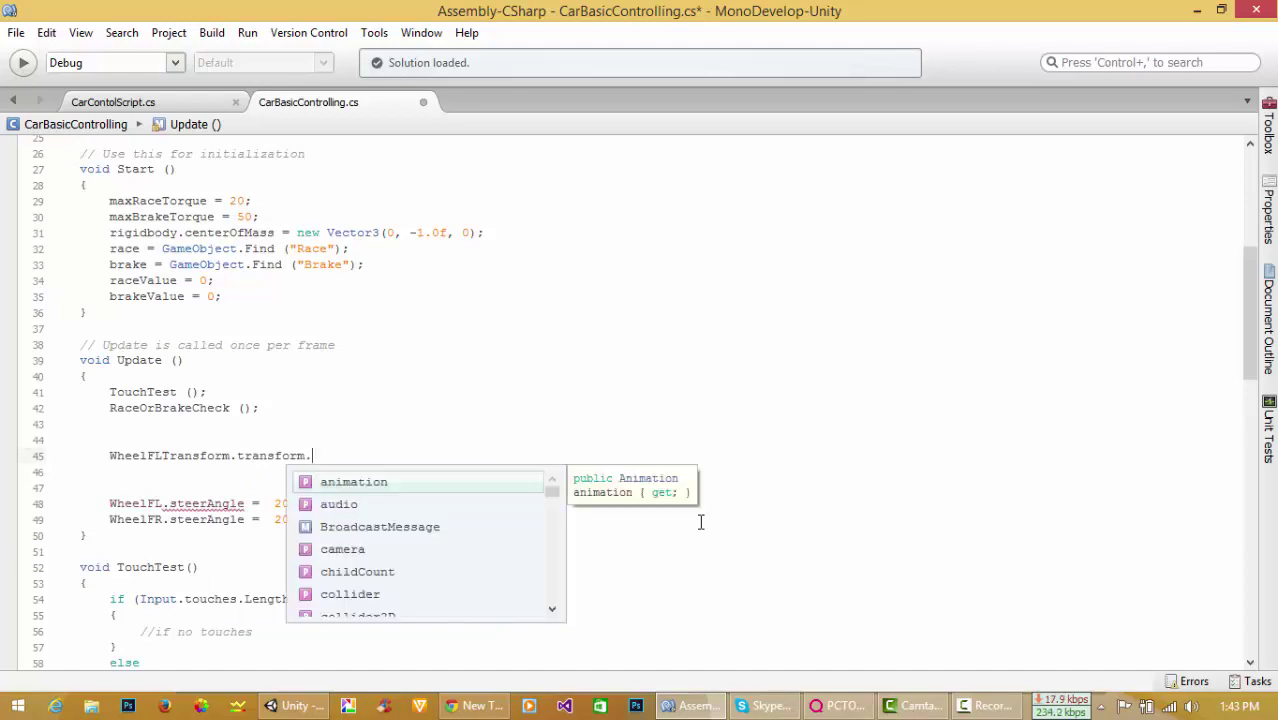
pyautogui.write('ro')
pyautogui.press('BackSpace')
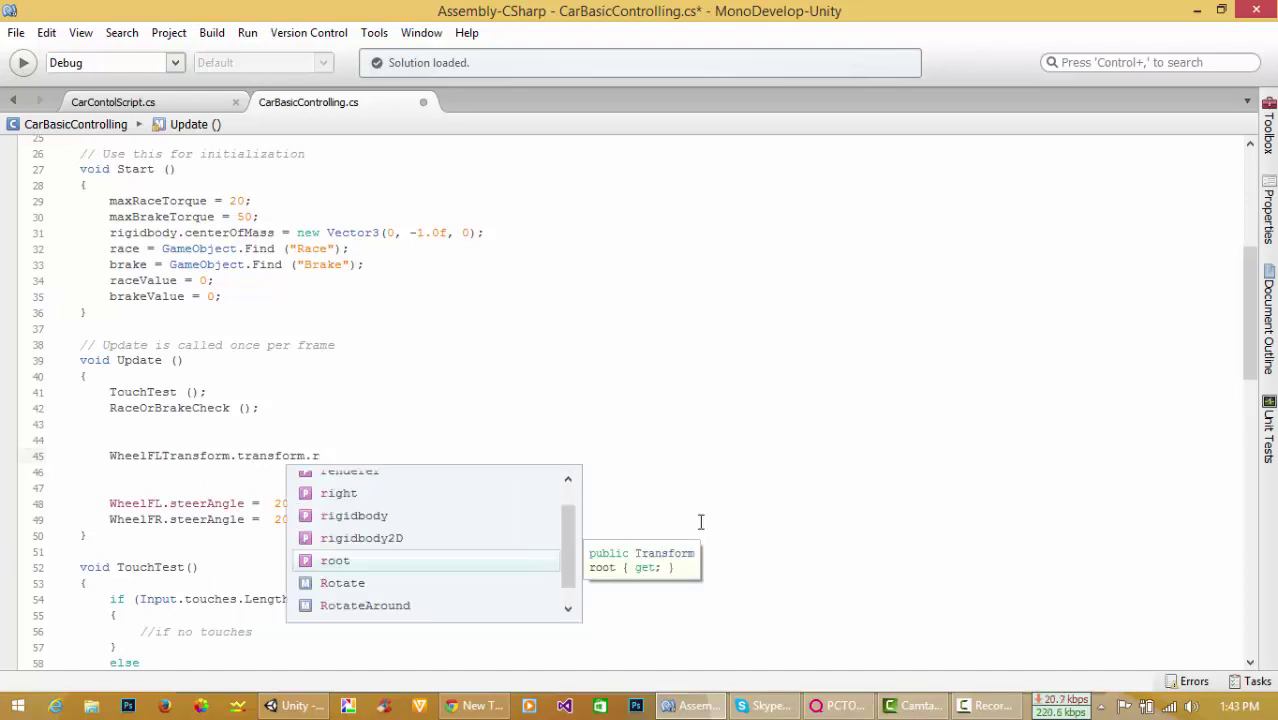
pyautogui.write('o')
pyautogui.press('Down')
pyautogui.press('Return')
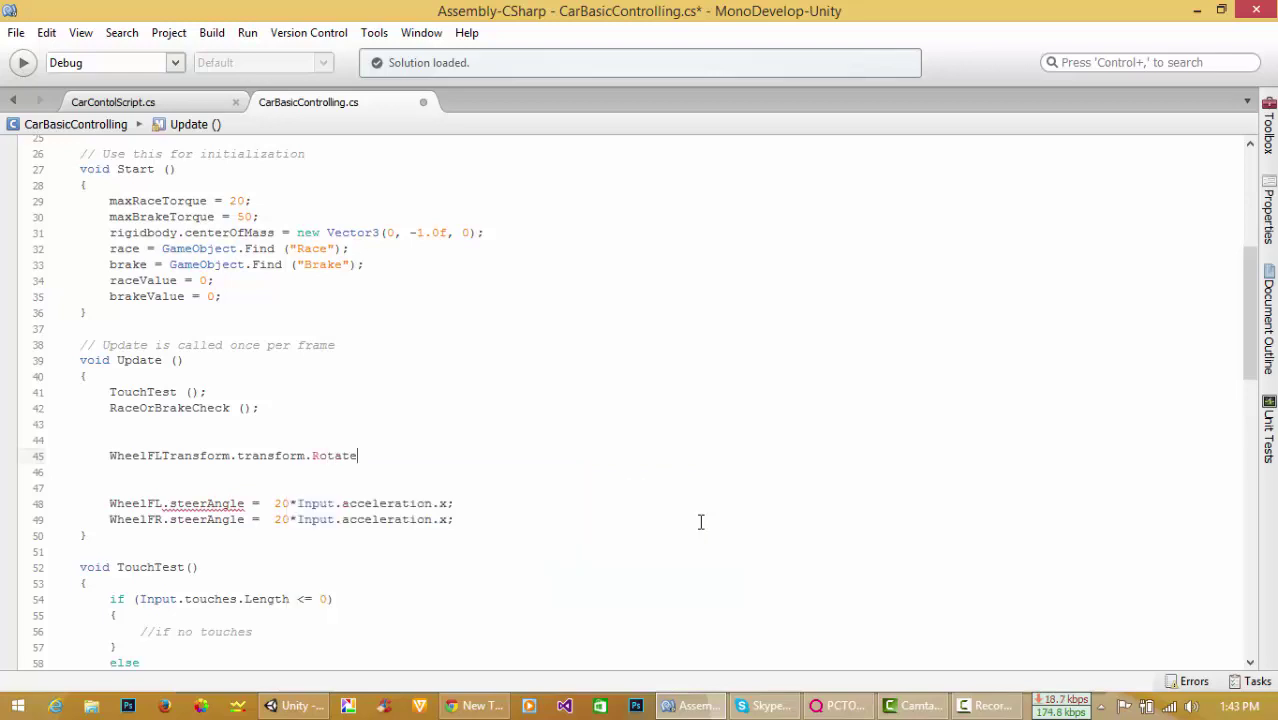
pyautogui.write(' ();')
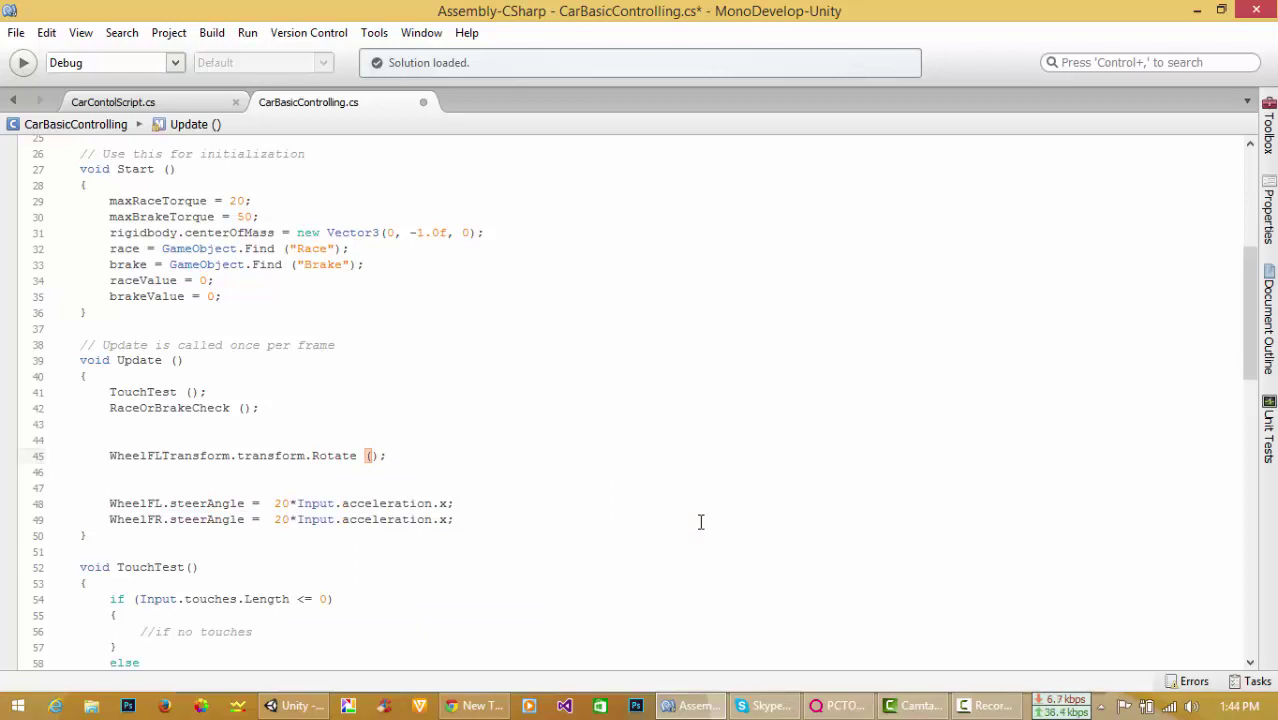
# Pass WheelFL.rpm*60/360*Time.deltaTime as the Rotate argument and save the script.
pyautogui.write('Whe')
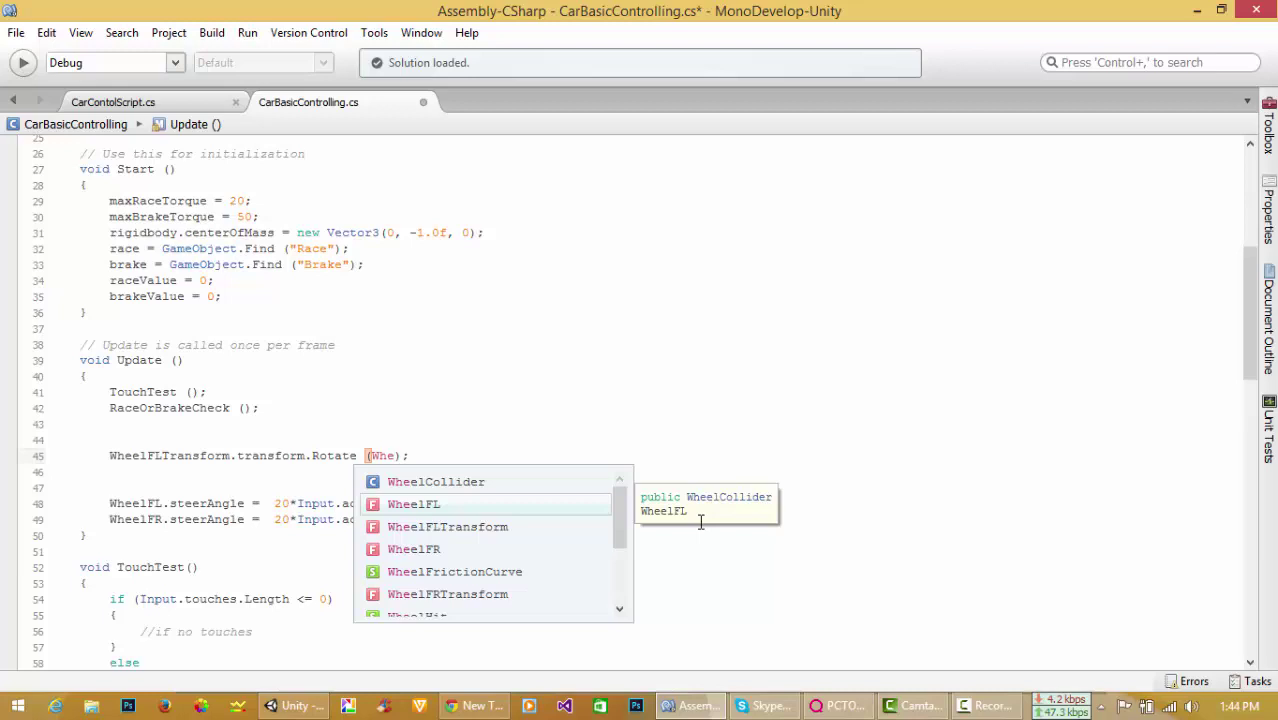
pyautogui.press('Return')
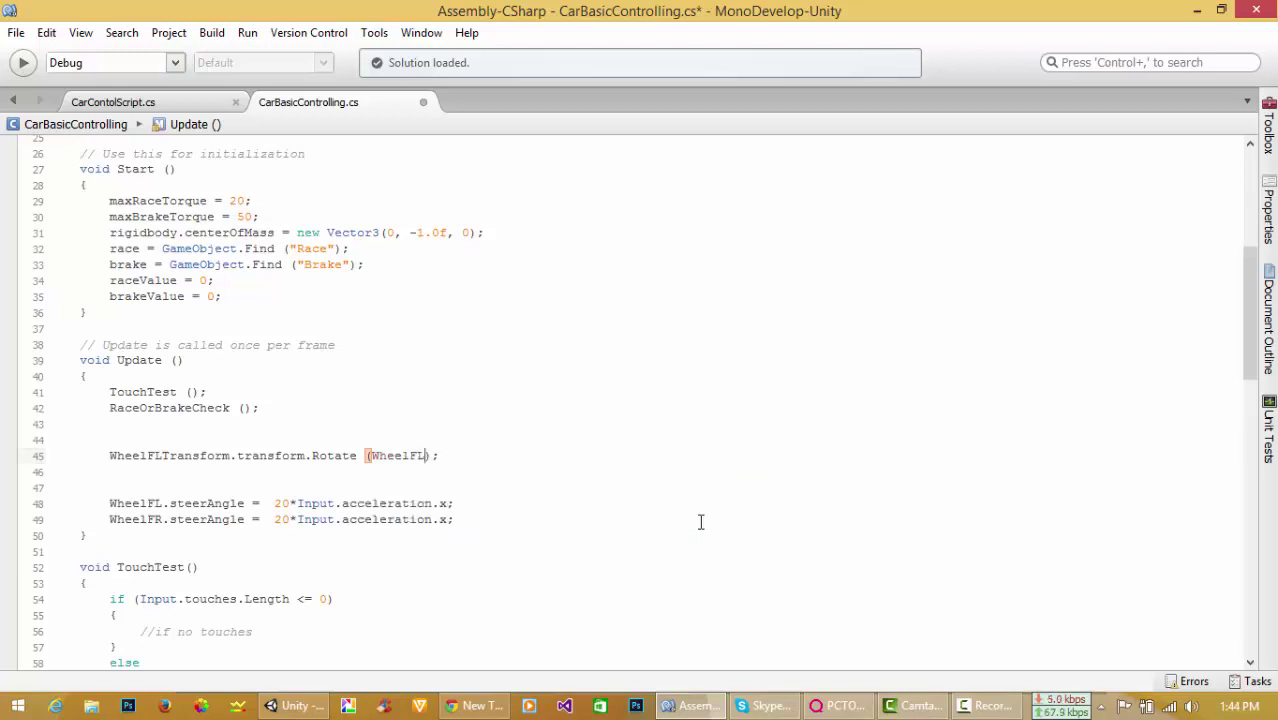
pyautogui.write('.rp')
pyautogui.press('Return')
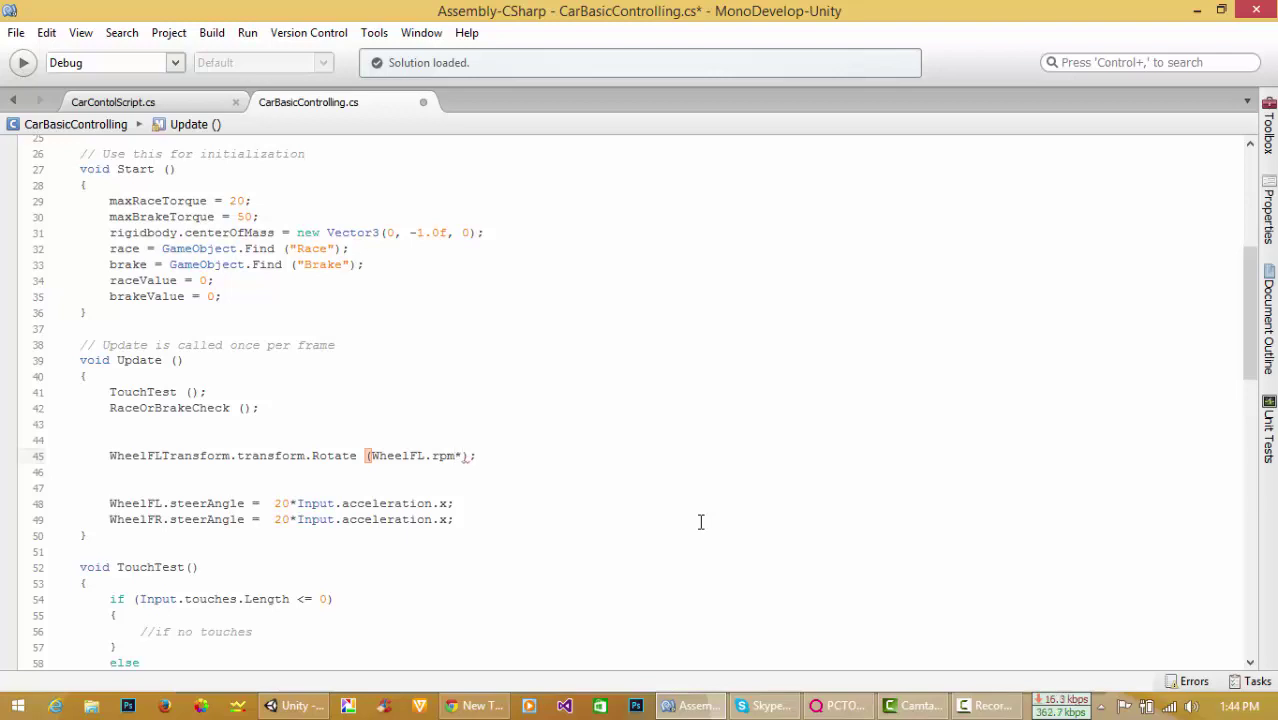
pyautogui.write('60/360*')
pyautogui.write('Time')
pyautogui.write('.delta')
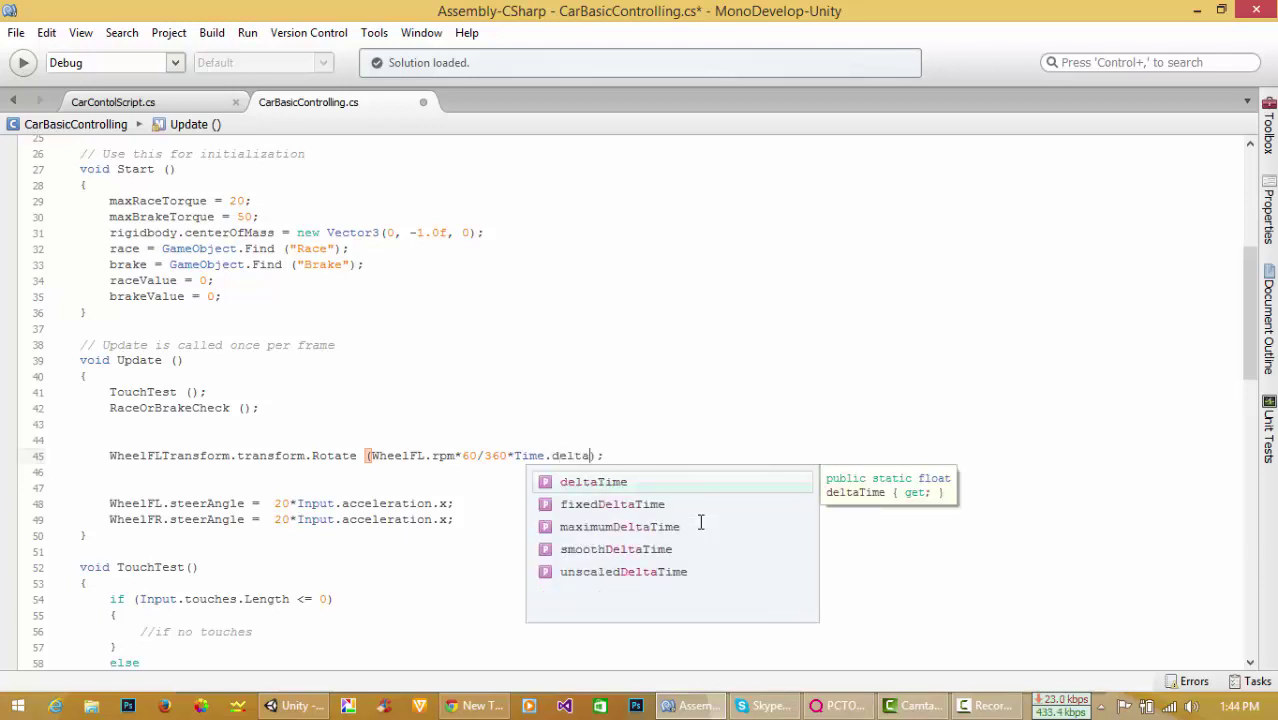
pyautogui.press('Return')
pyautogui.press('Down')
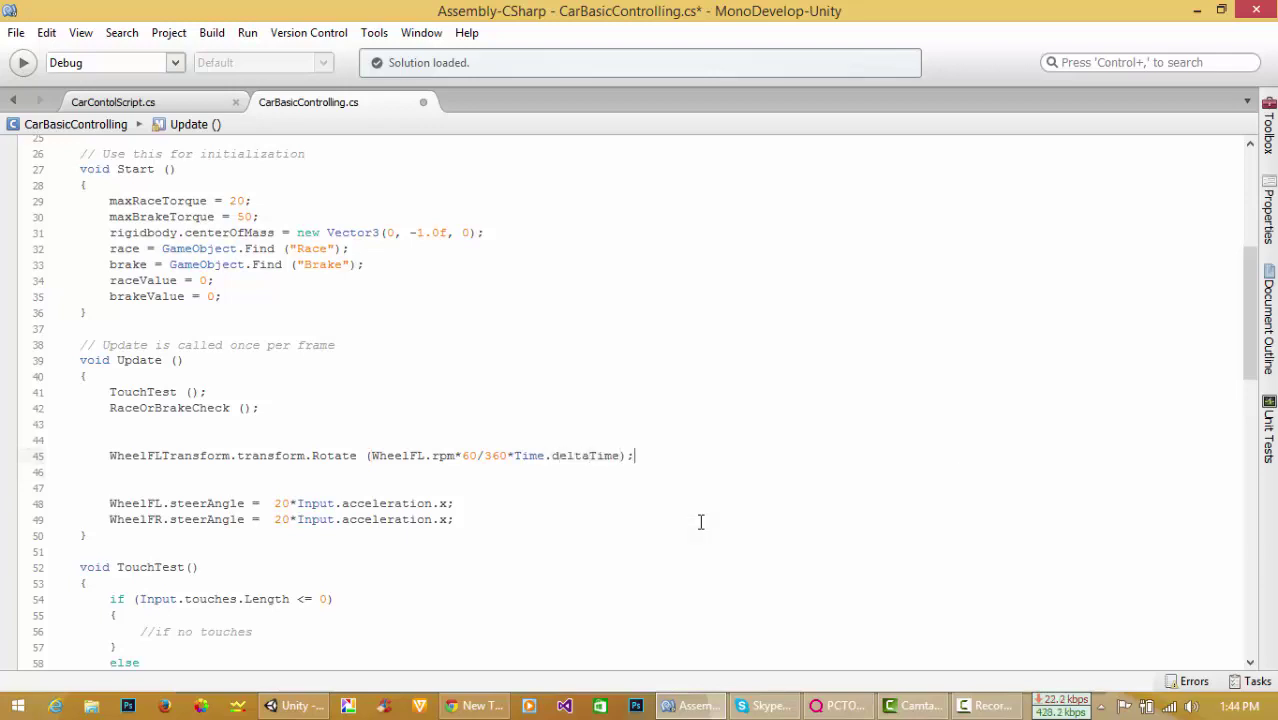
pyautogui.hotkey('ctrl', 's')
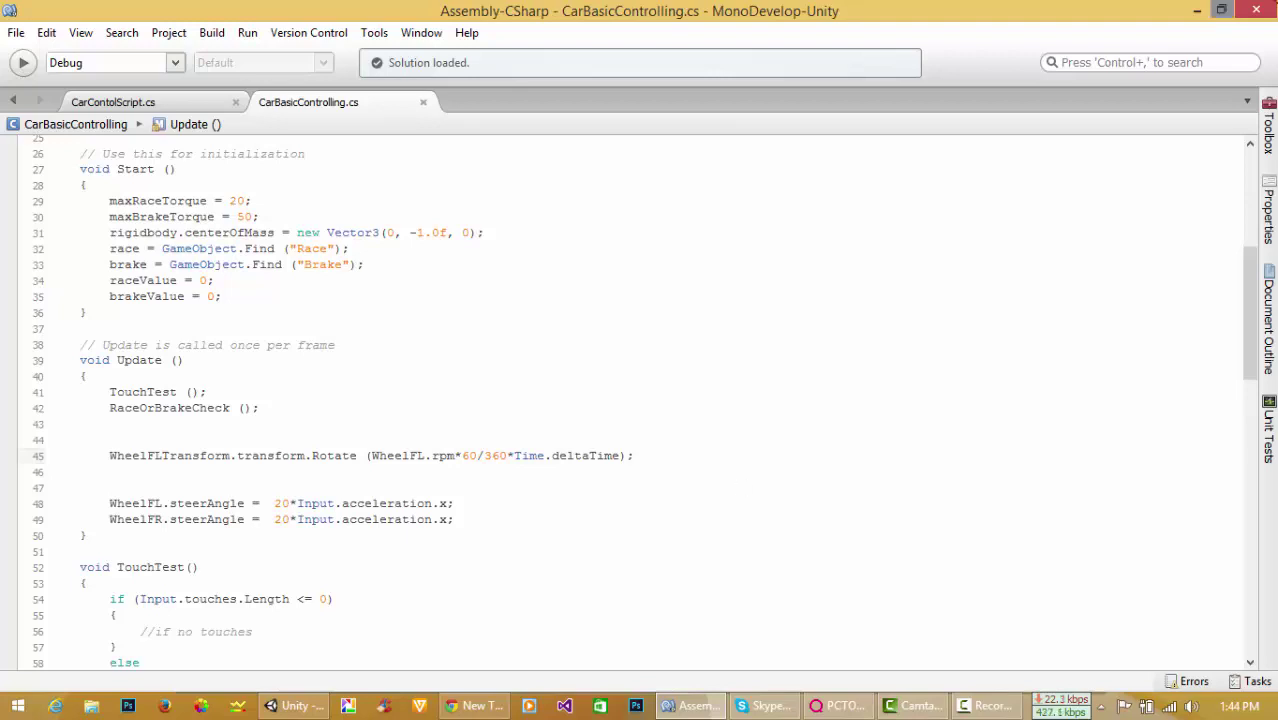
# Back in Unity, orbit the Scene view to a side view of the car.
pyautogui.click(1198, 16)
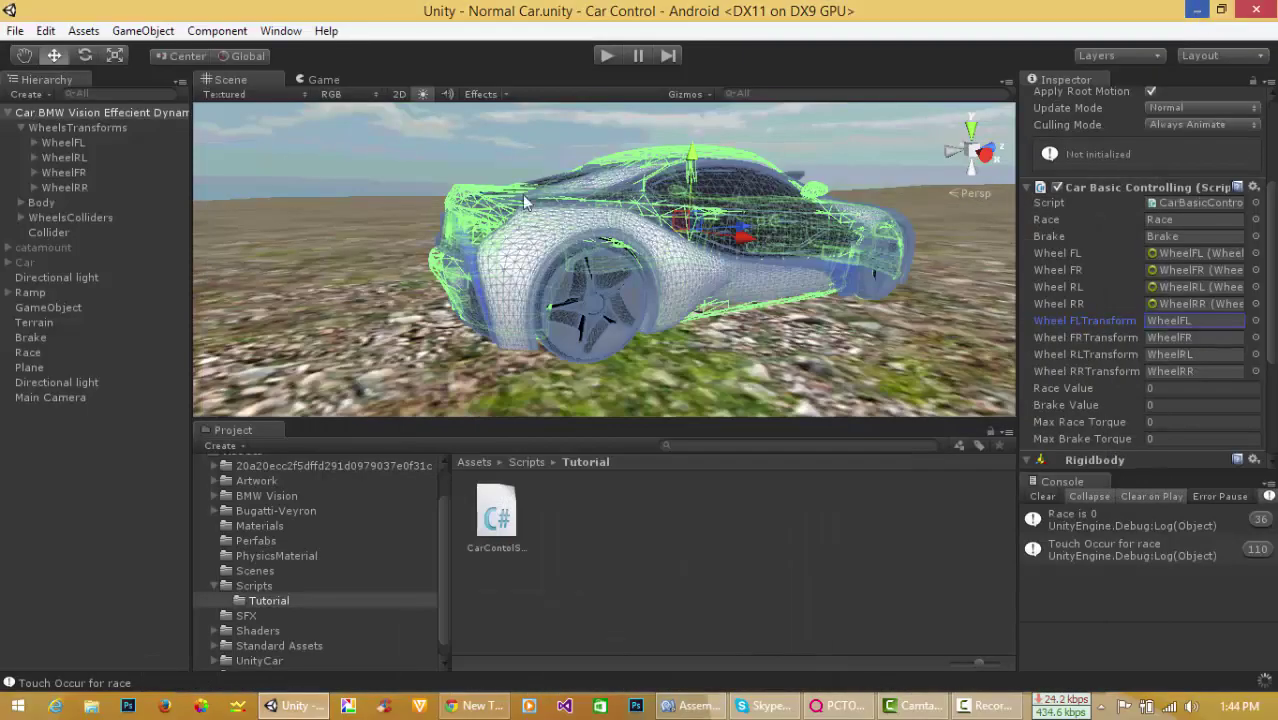
pyautogui.scroll(-5, 410, 235)
pyautogui.moveTo(410, 235)
pyautogui.keyDown('alt'); pyautogui.mouseDown()
pyautogui.moveTo(695, 291)
pyautogui.moveTo(500, 244)
pyautogui.mouseUp(); pyautogui.keyUp('alt')
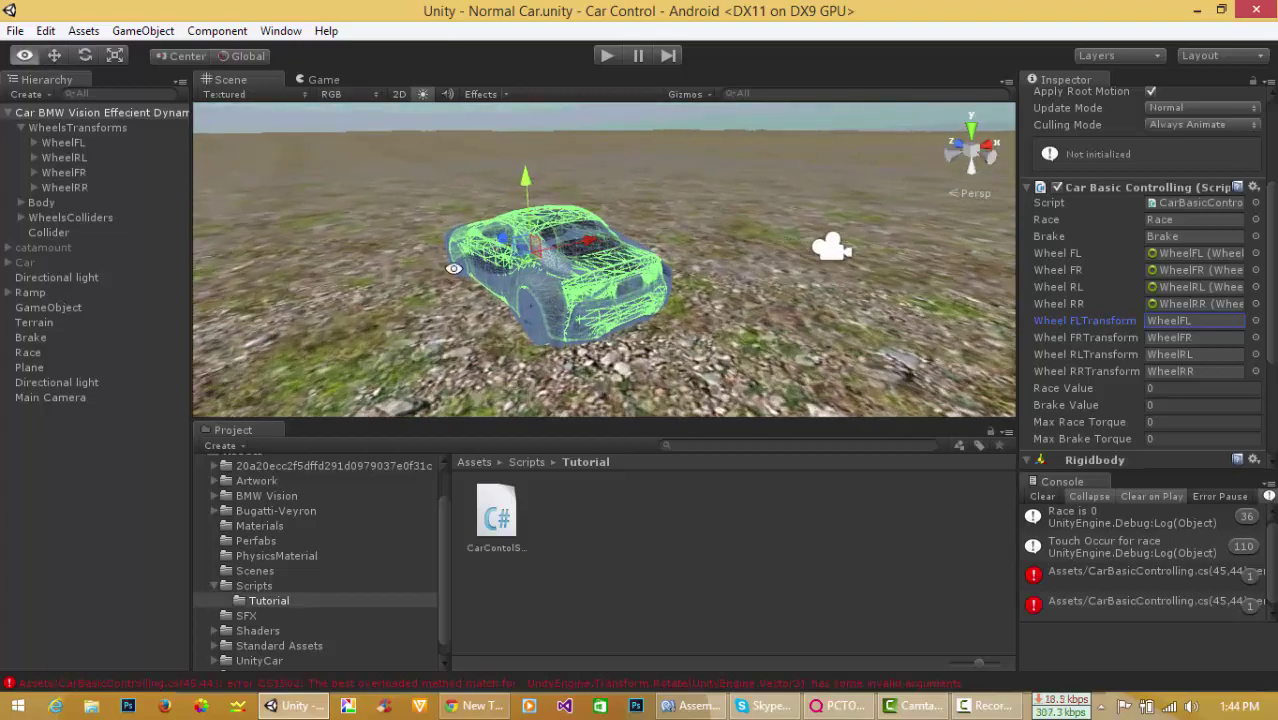
pyautogui.scroll(10, 480, 254)
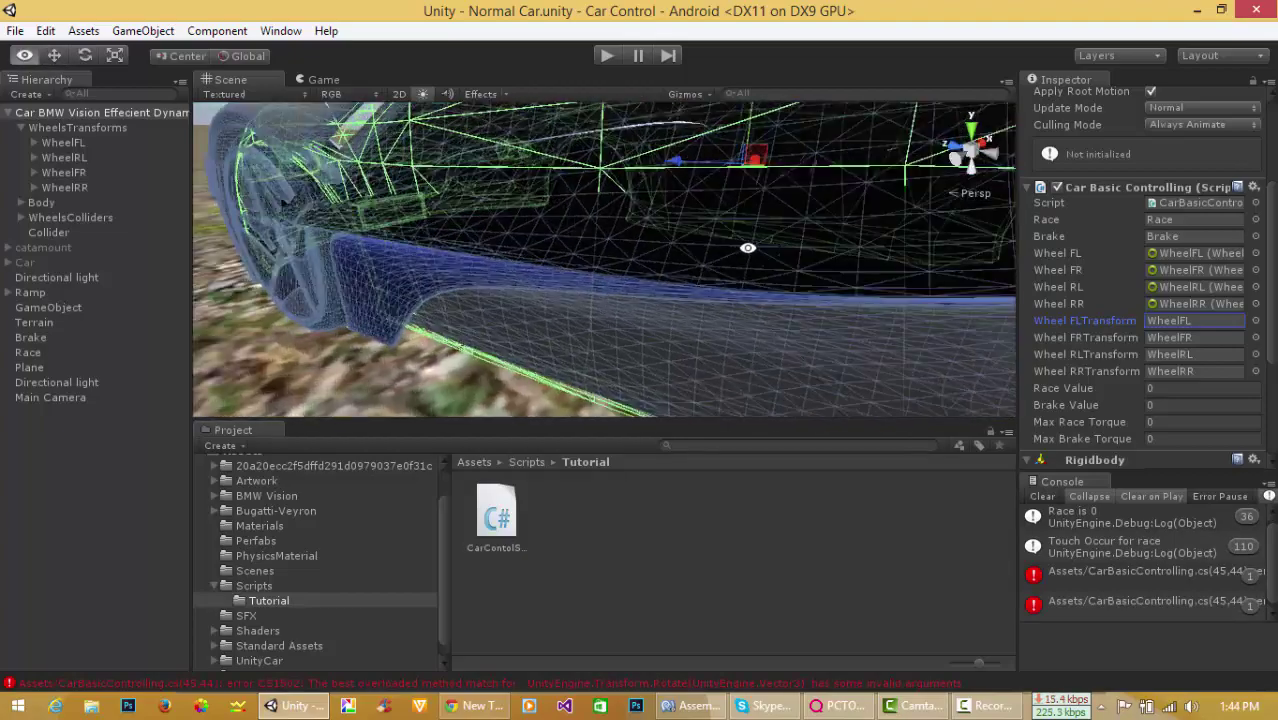
pyautogui.keyDown('alt'); pyautogui.moveTo(461, 264); pyautogui.dragTo(565, 285); pyautogui.keyUp('alt')
pyautogui.scroll(-3, 449, 305)
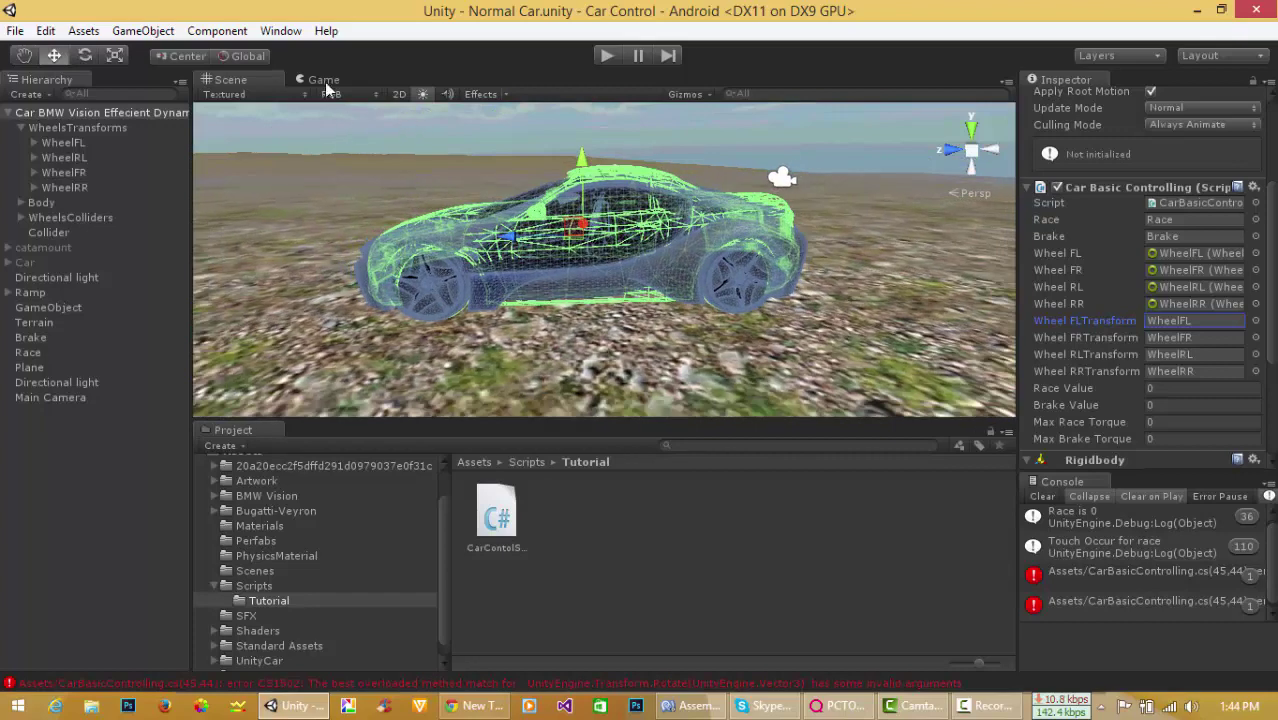
# Dock the Project tab beside the Game view and resize the panels to widen the Scene view.
pyautogui.moveTo(323, 80)
pyautogui.mouseDown()
pyautogui.moveTo(767, 237)
pyautogui.moveTo(455, 508)
pyautogui.moveTo(449, 490)
pyautogui.mouseUp()
pyautogui.moveTo(495, 444); pyautogui.dragTo(370, 435)
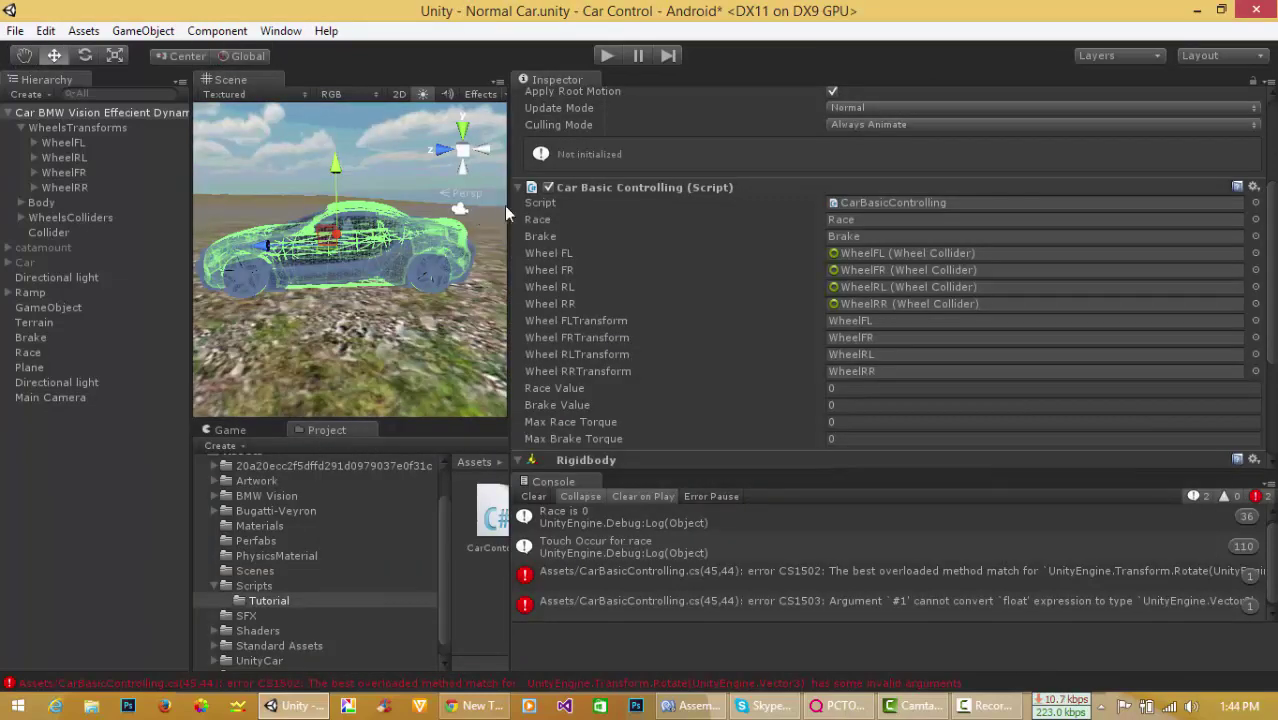
pyautogui.moveTo(504, 205); pyautogui.dragTo(1020, 210)
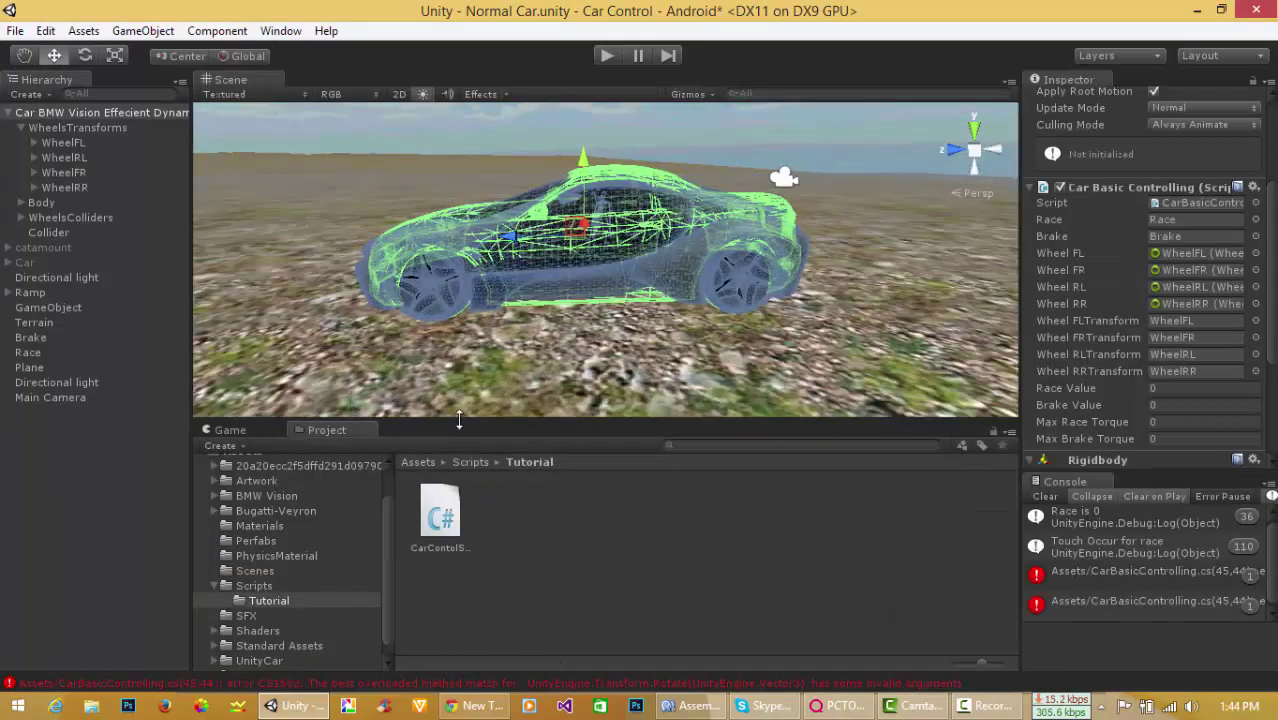
pyautogui.moveTo(460, 418); pyautogui.dragTo(462, 316)
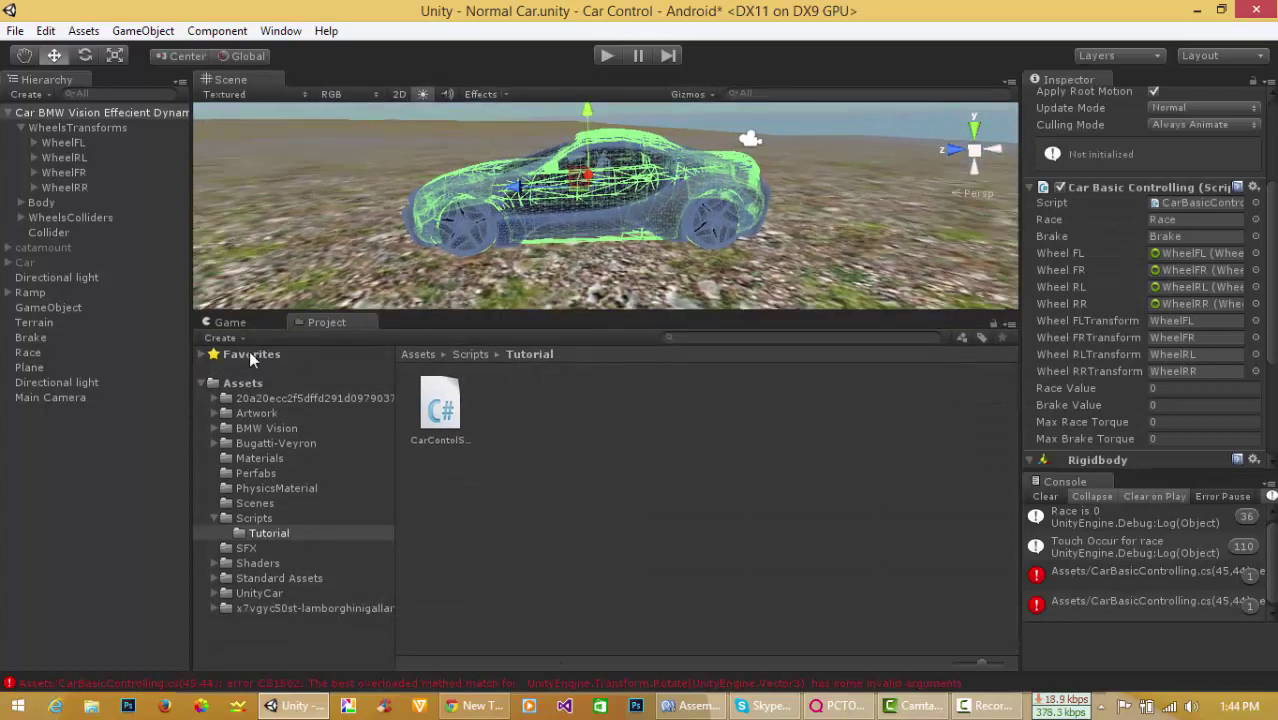
pyautogui.click(242, 338)
# Show the Game view below the Scene view and enlarge it.
pyautogui.click(231, 242)
pyautogui.click(247, 326)
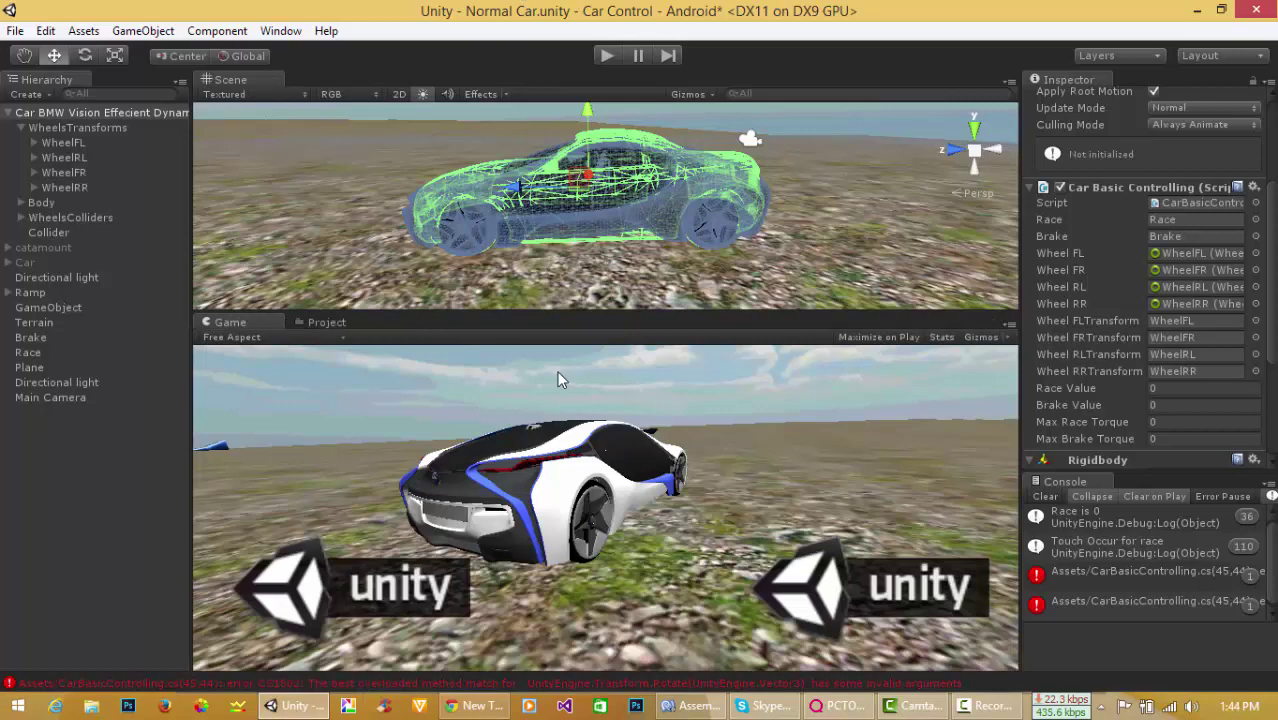
pyautogui.moveTo(428, 305); pyautogui.dragTo(428, 270)
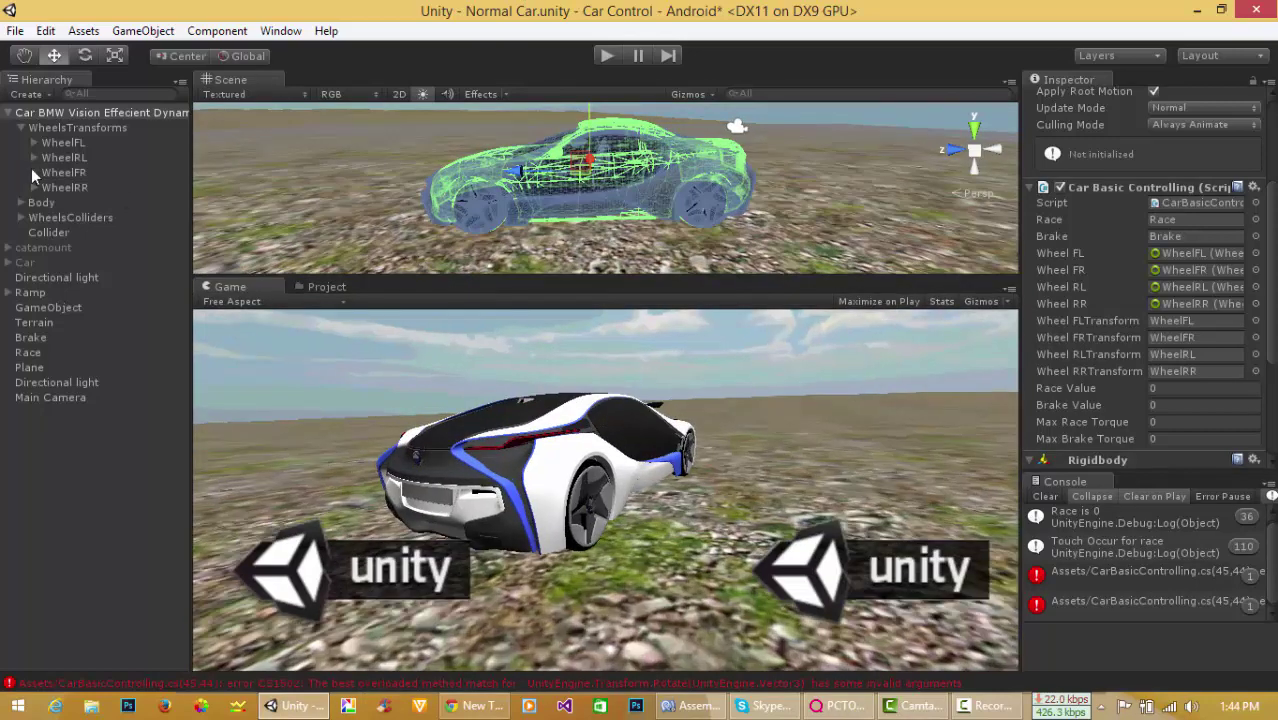
# Select the front-left wheel collider WheelFL, then inspect the CarBasicControlling Rotate compile error.
pyautogui.click(61, 130)
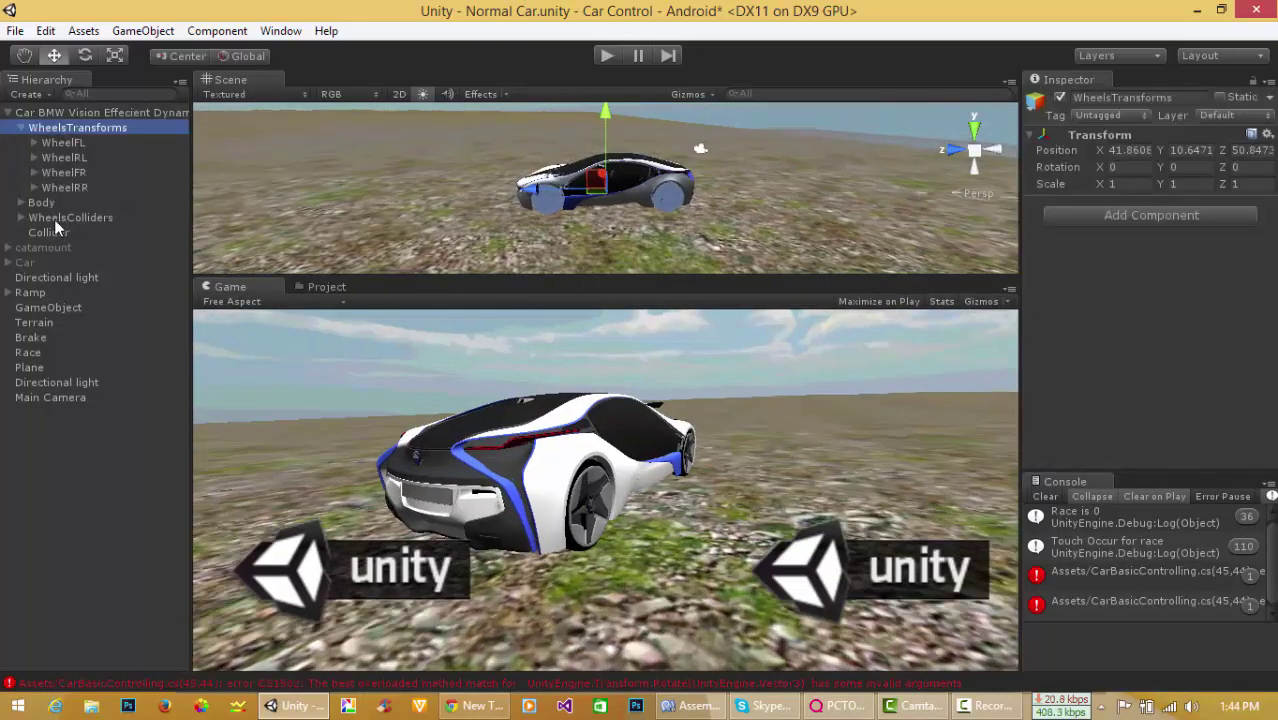
pyautogui.click(21, 217)
pyautogui.doubleClick(63, 247)
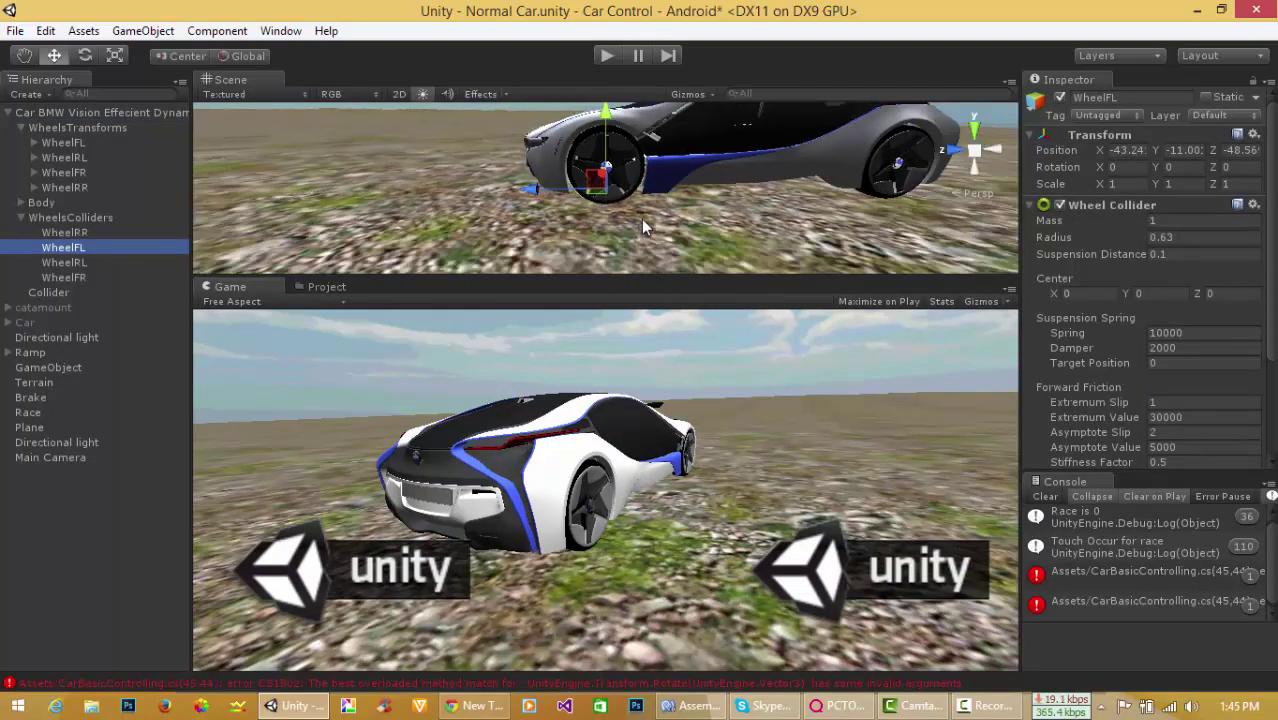
pyautogui.scroll(3, 641, 219)
pyautogui.scroll(-3, 648, 178)
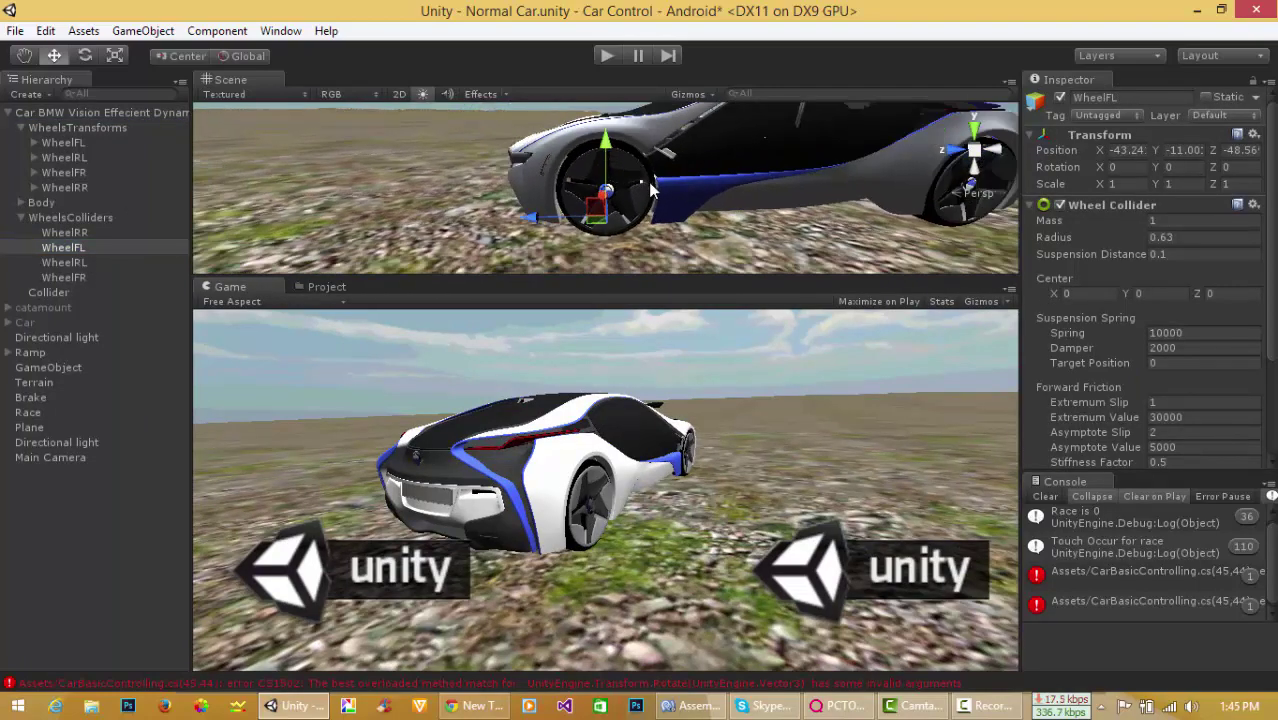
pyautogui.scroll(-2, 645, 200)
pyautogui.scroll(-1, 640, 250)
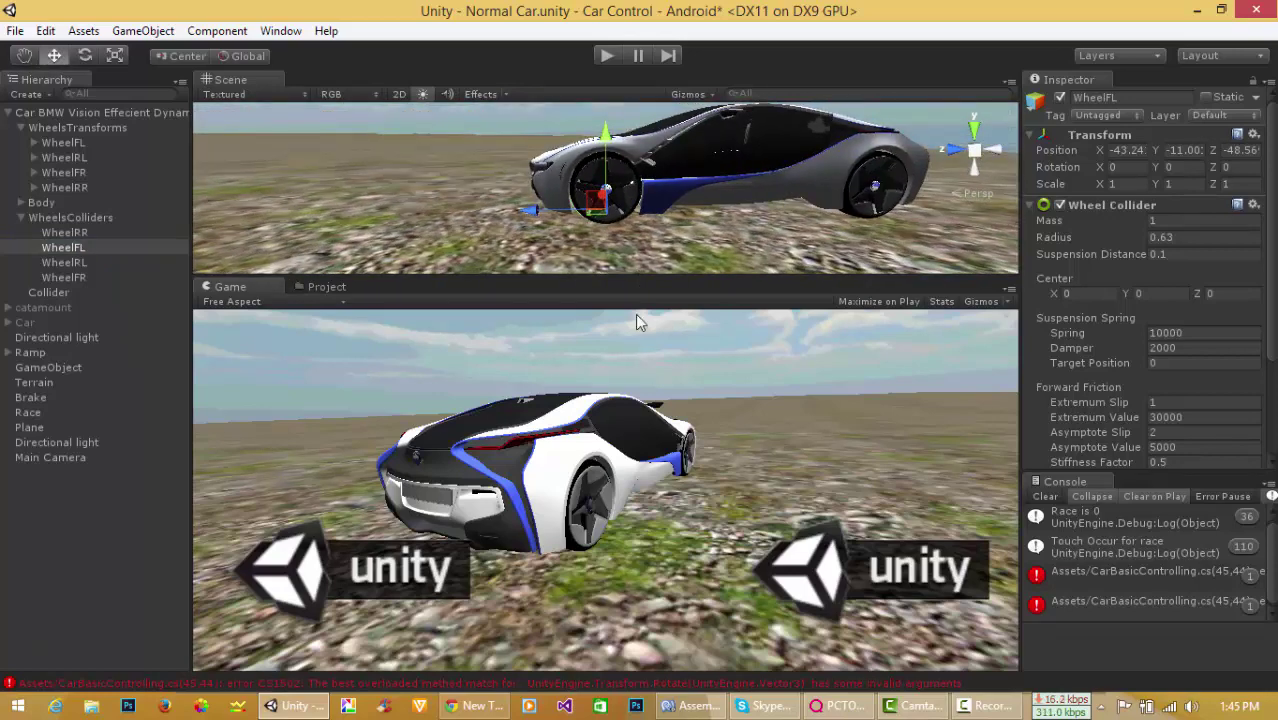
pyautogui.click(785, 686)
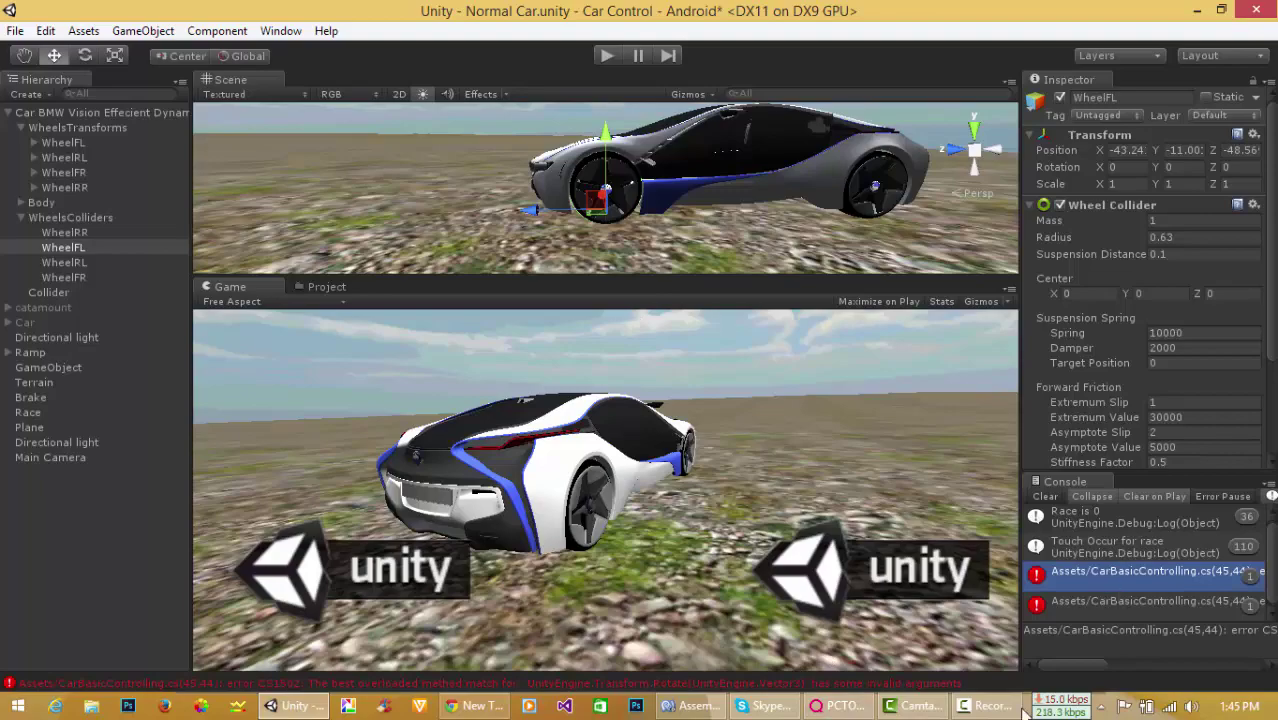
# Change line 45 to Rotate (WheelFL.rpm*60/360*Time.deltaTime, 0, 0), save, and return to Unity.
pyautogui.click(695, 706)
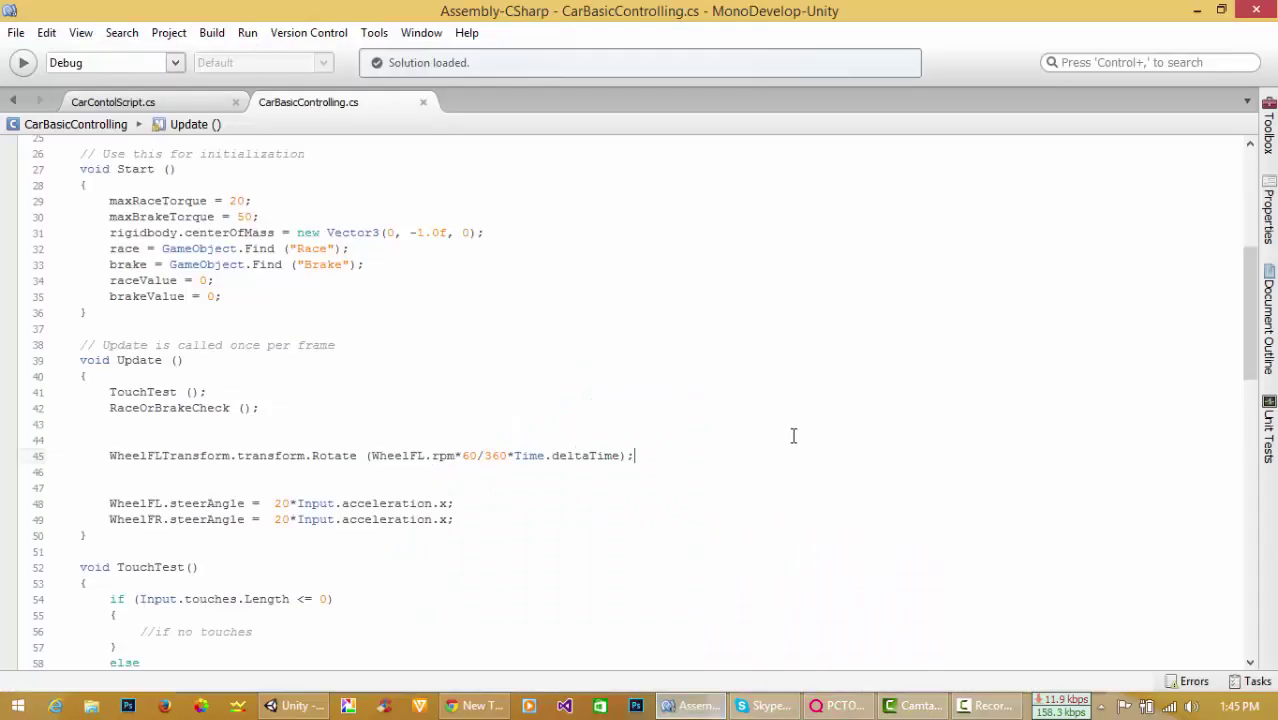
pyautogui.press('Left')
pyautogui.write(', 0, ')
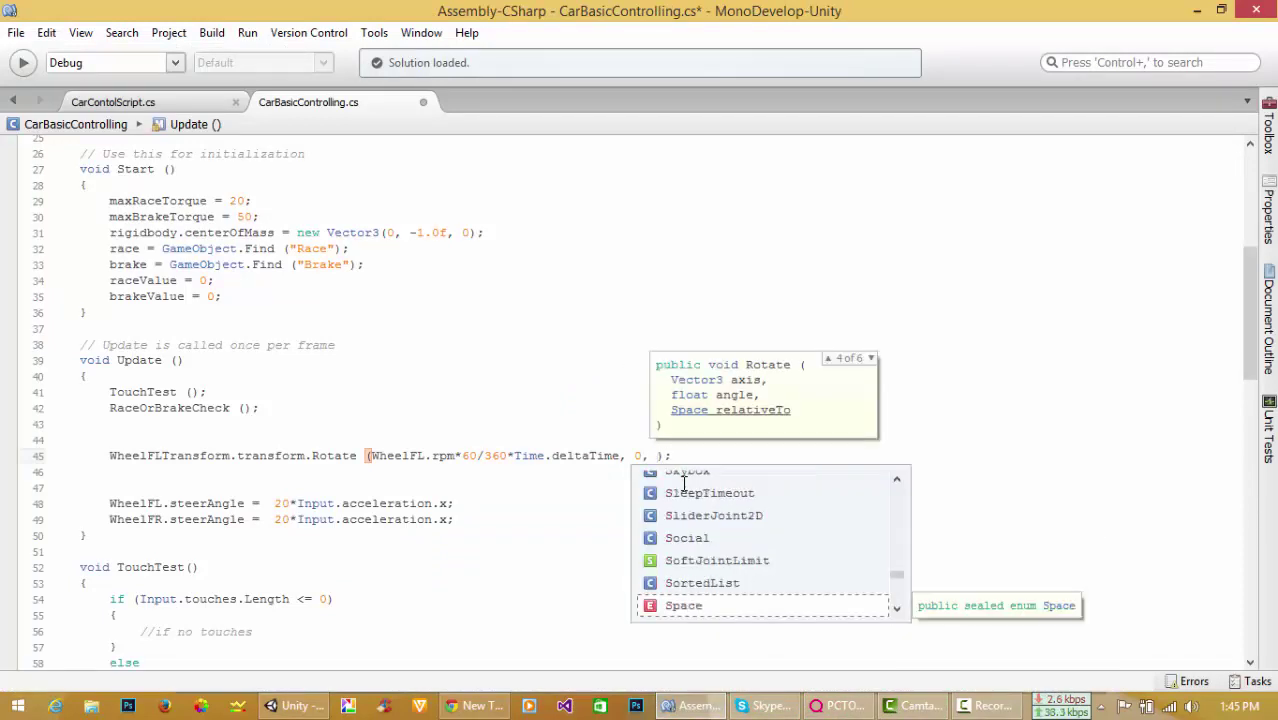
pyautogui.write('0)')
pyautogui.hotkey('ctrl', 's')
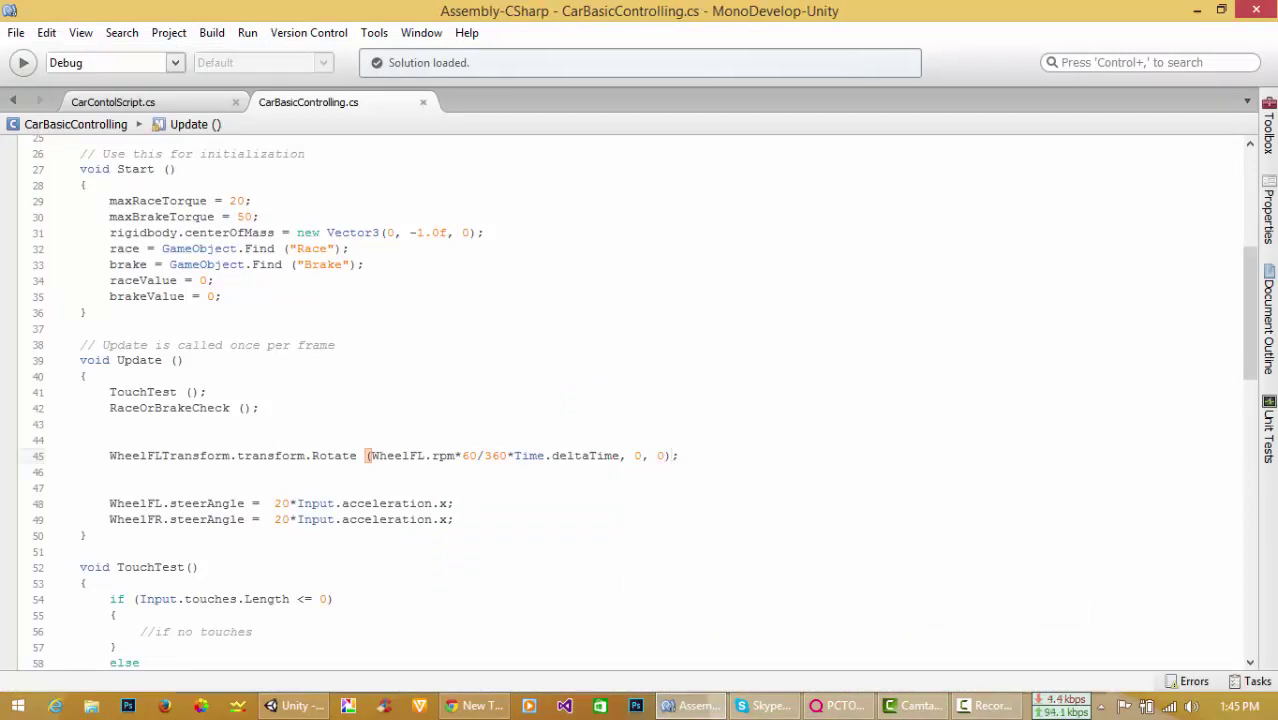
pyautogui.click(1197, 10)
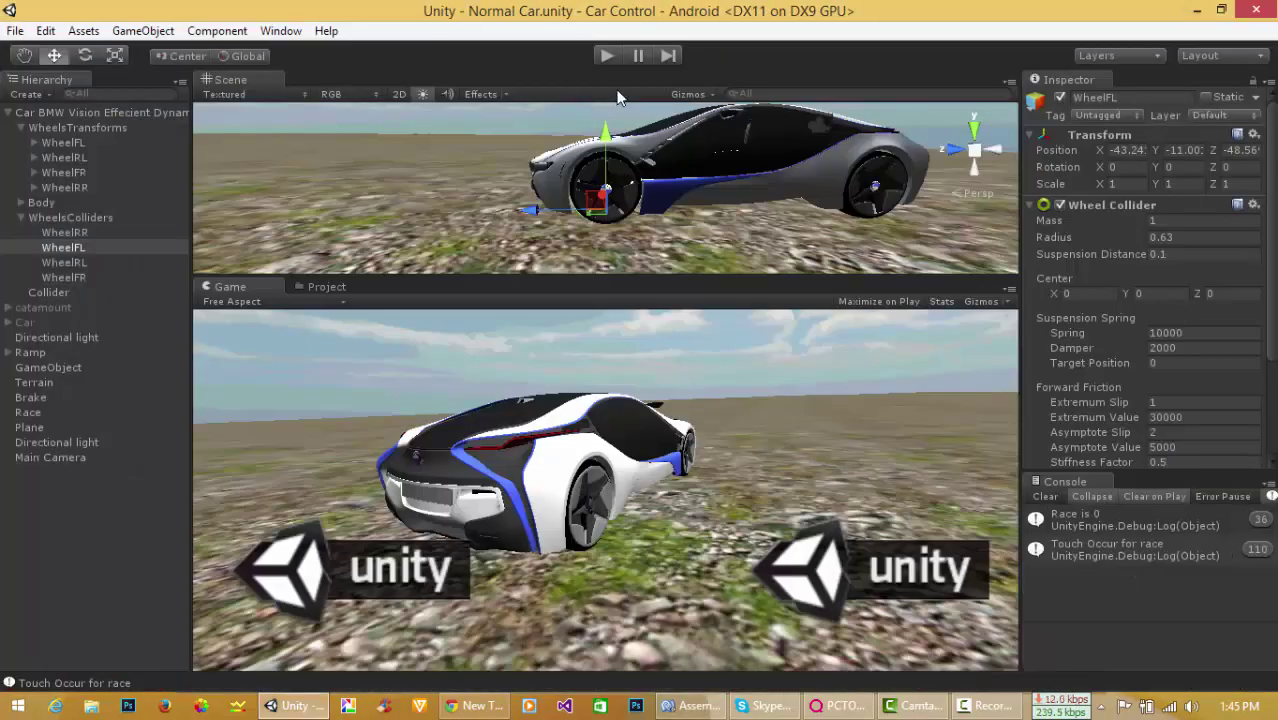
# Test-play the game, multiply line 45's rotation by 20, save, and play again.
pyautogui.click(605, 57)
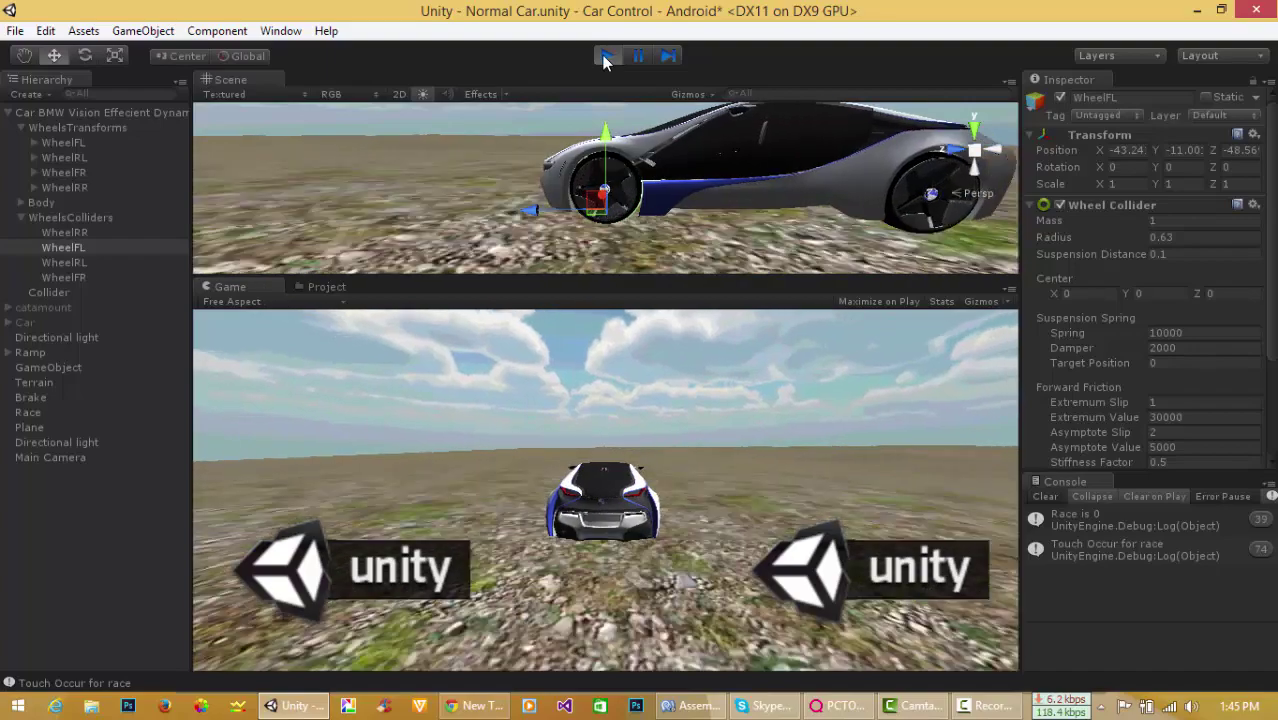
pyautogui.click(605, 56)
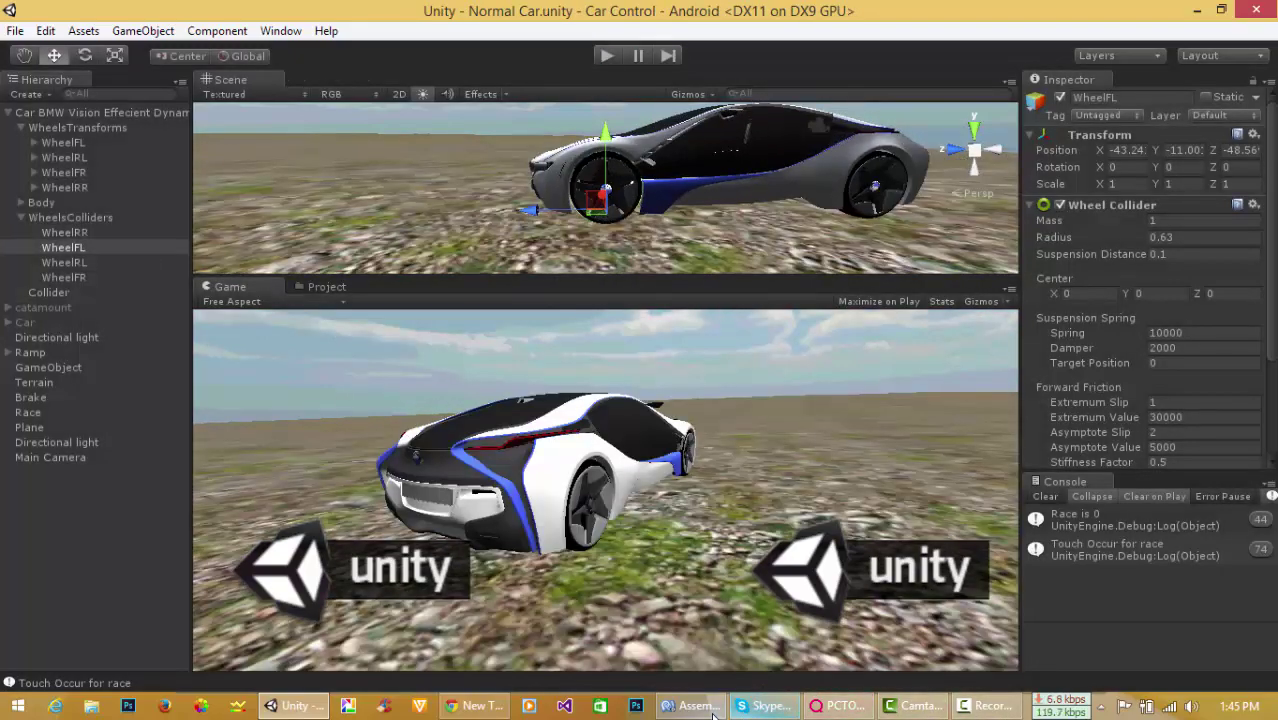
pyautogui.click(697, 706)
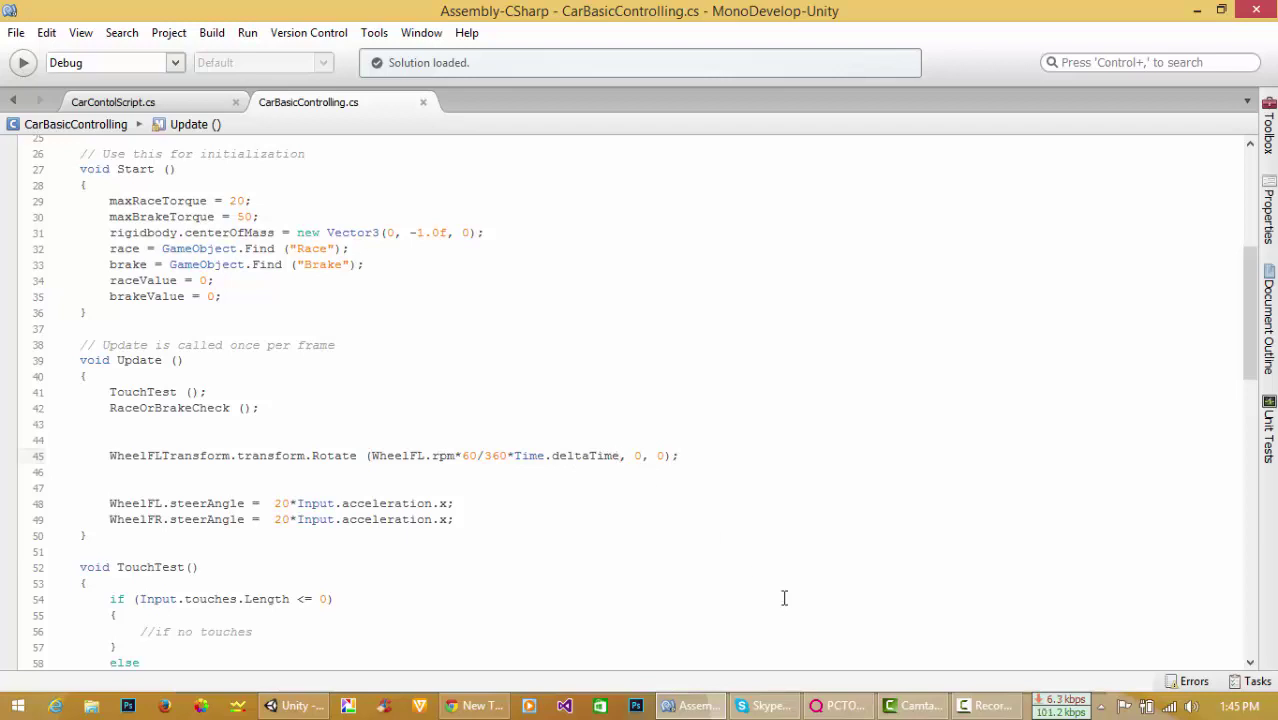
pyautogui.write('*')
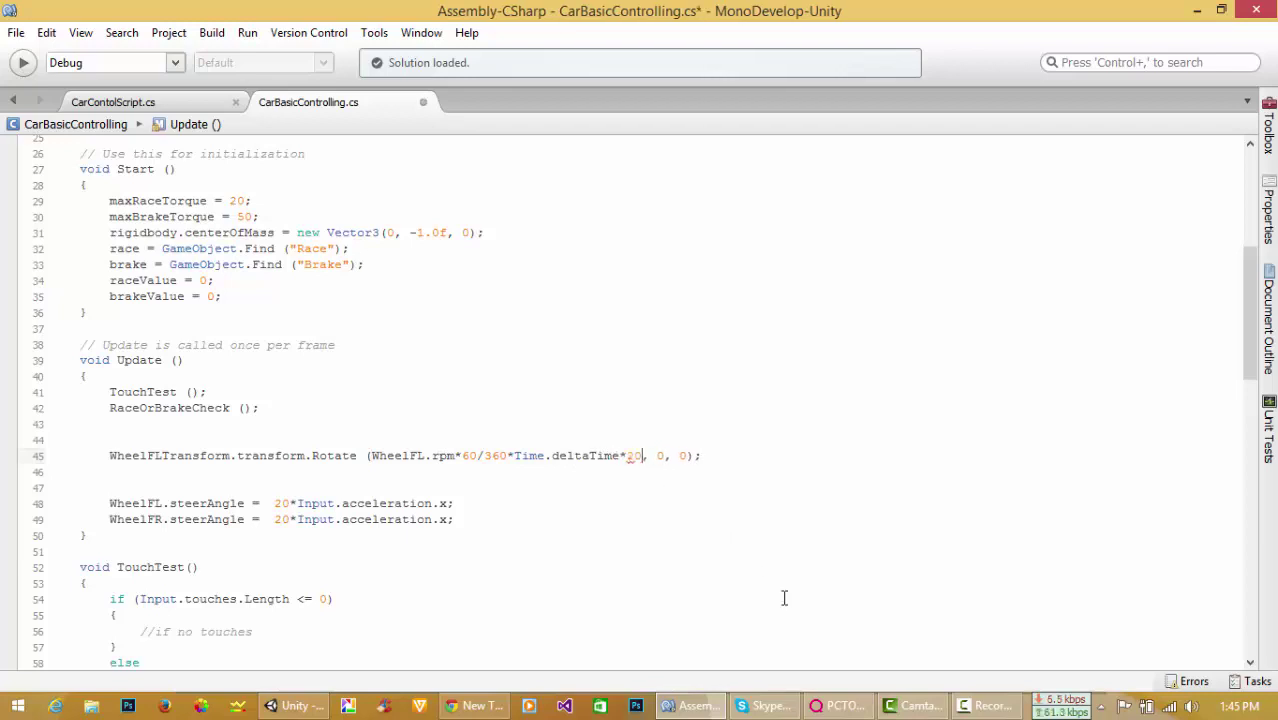
pyautogui.hotkey('ctrl', 's')
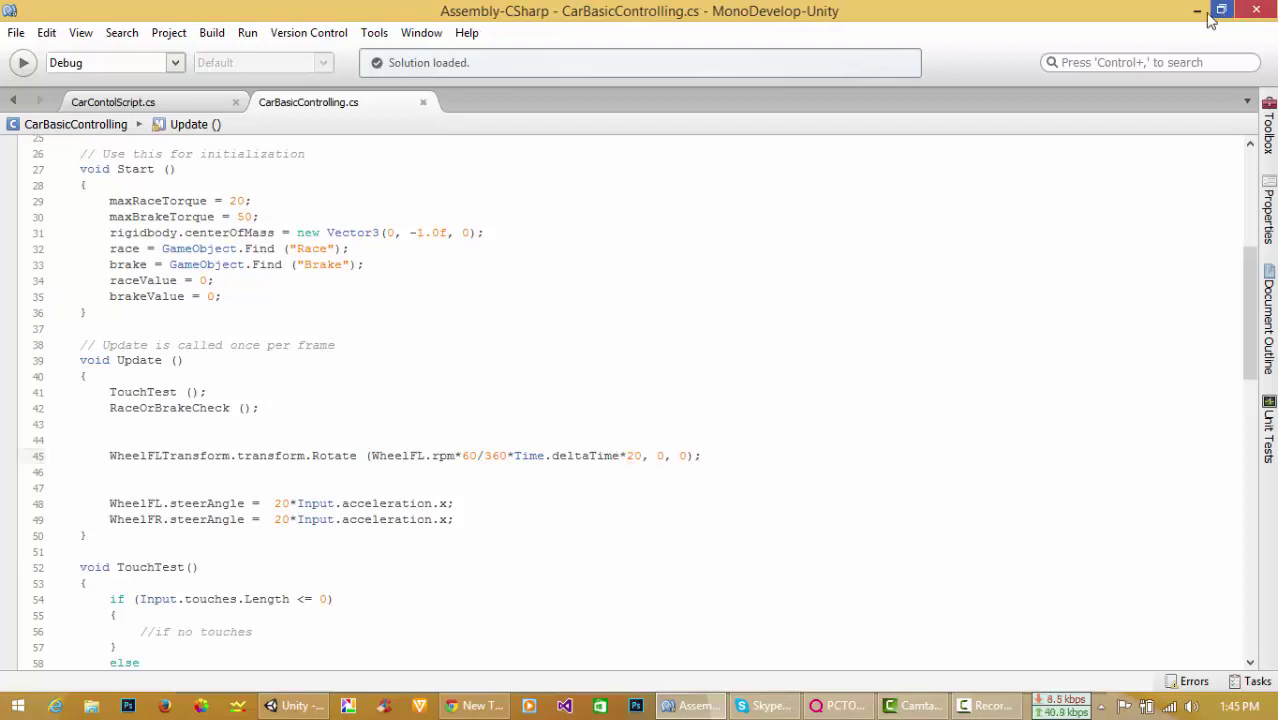
pyautogui.click(1197, 10)
pyautogui.click(606, 56)
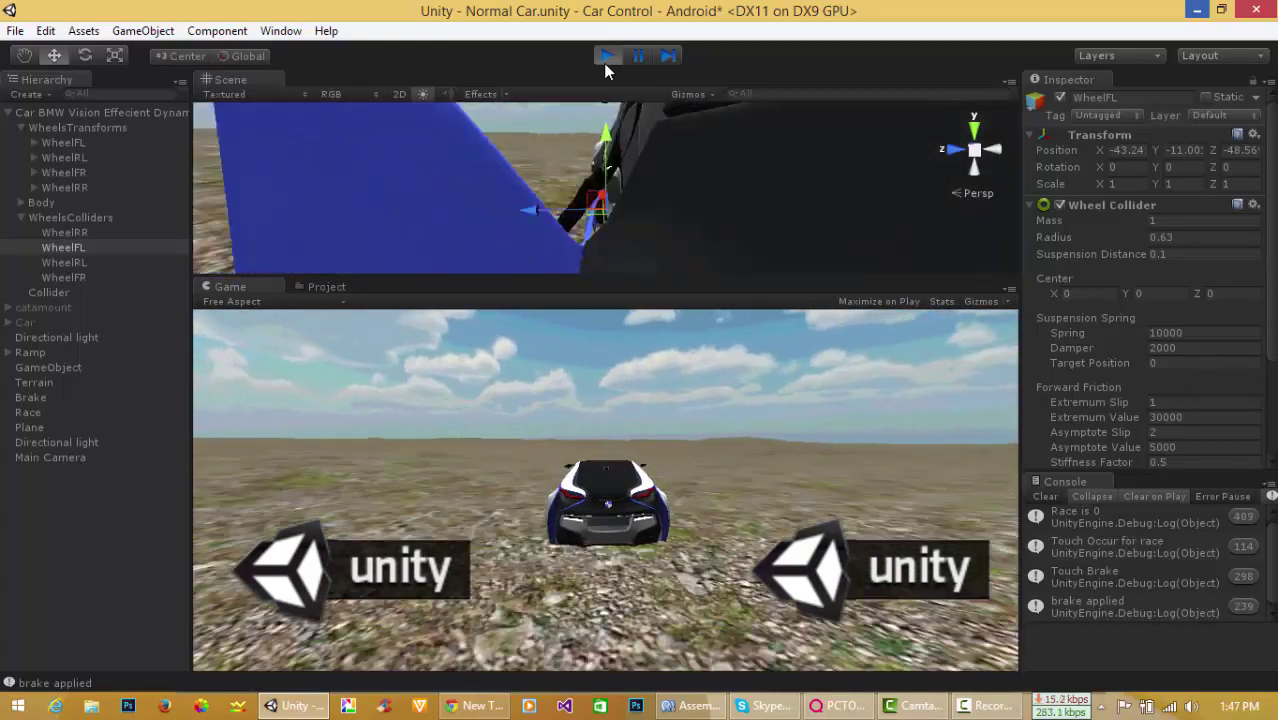
# Stop play mode and bring CarBasicControlling.cs back up in MonoDevelop.
pyautogui.click(605, 57)
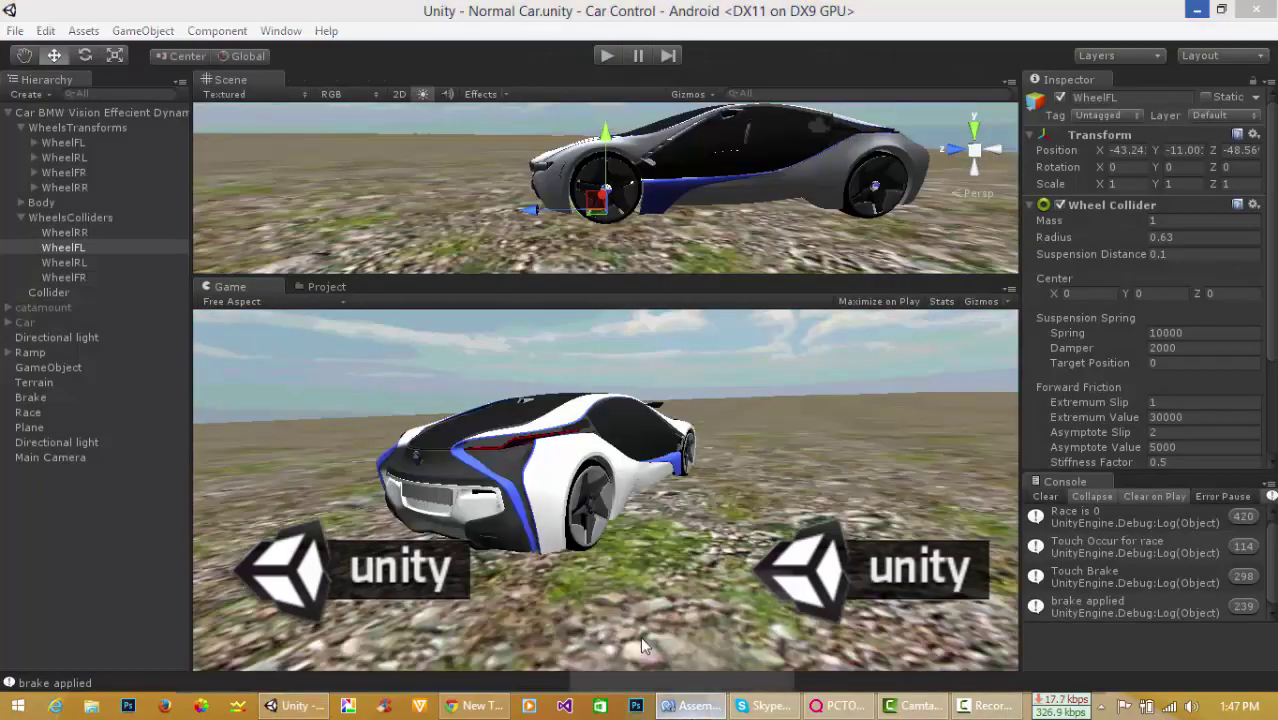
pyautogui.click(697, 706)
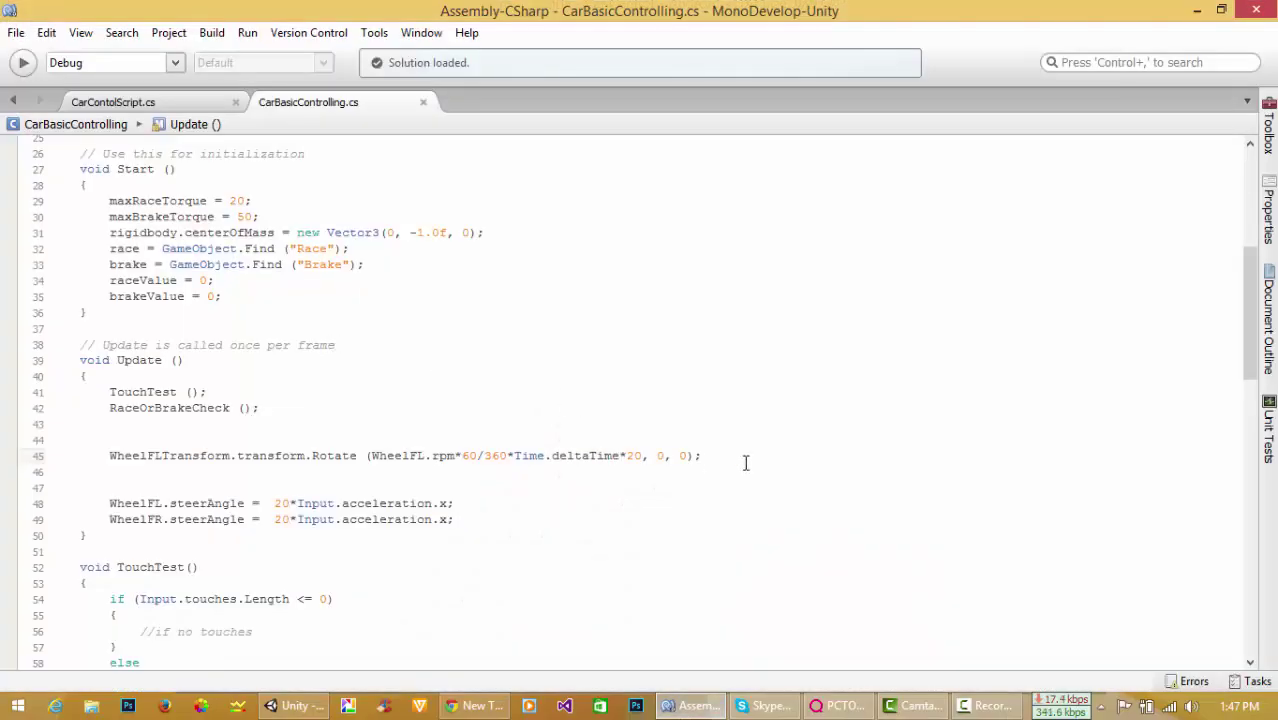
# On a new line 46, write WheelFRTransform.transform.Rotate.
pyautogui.press('Return')
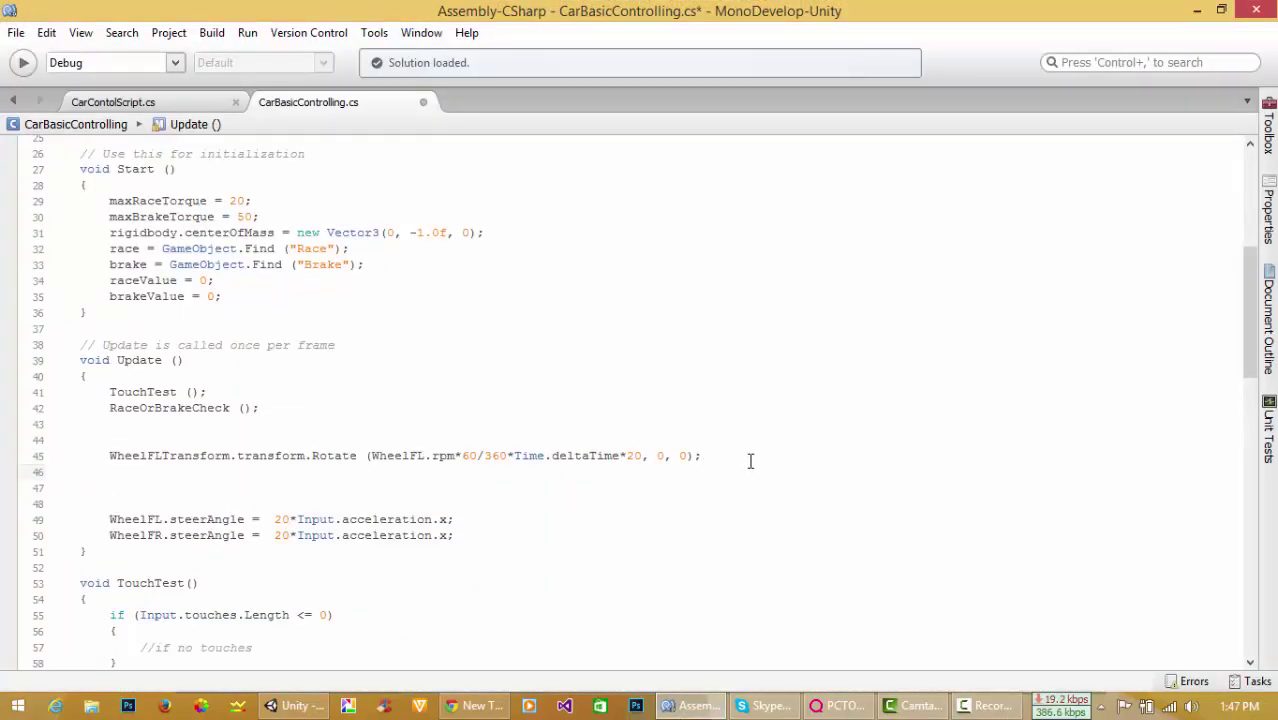
pyautogui.write('Whee')
pyautogui.press('Down')
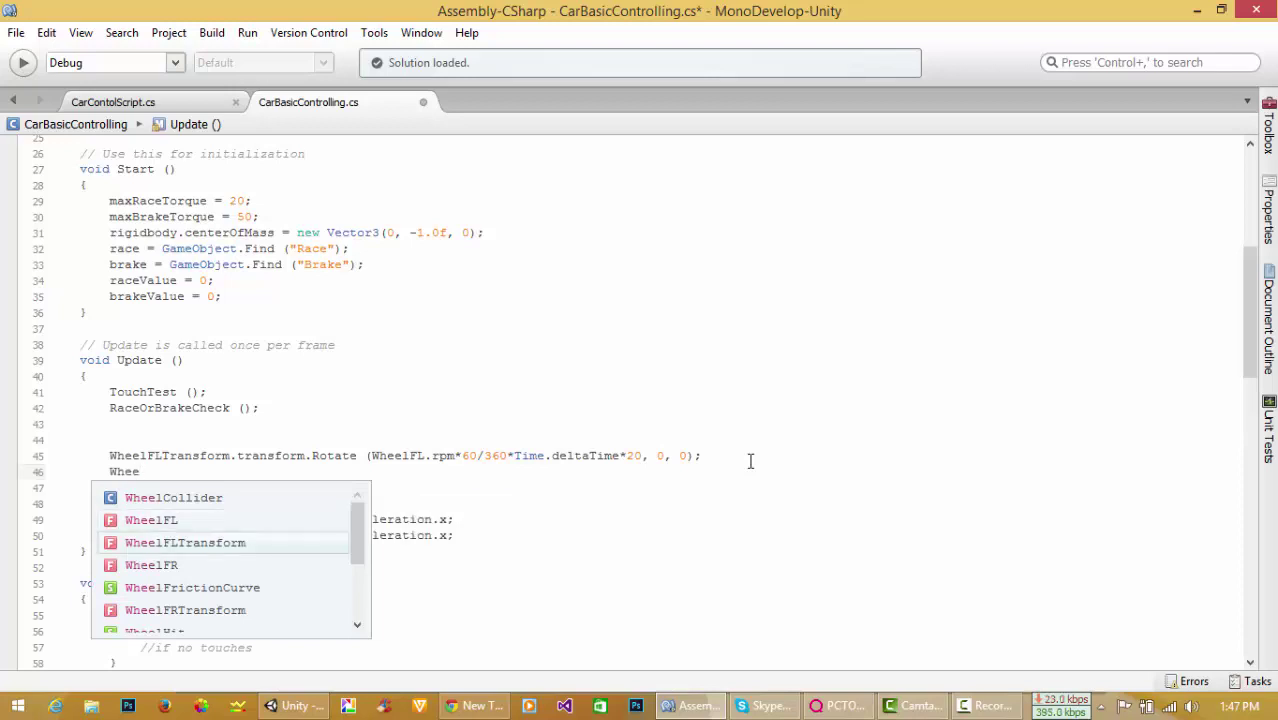
pyautogui.press('Down')
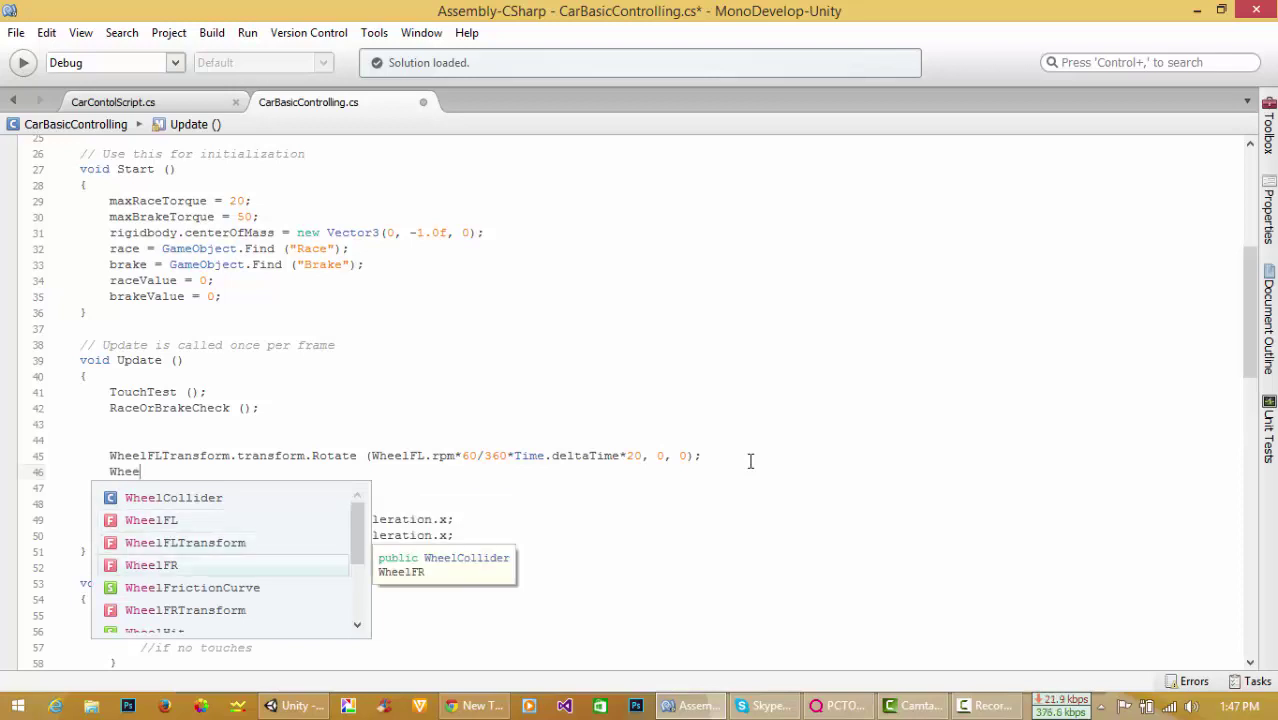
pyautogui.write('fr')
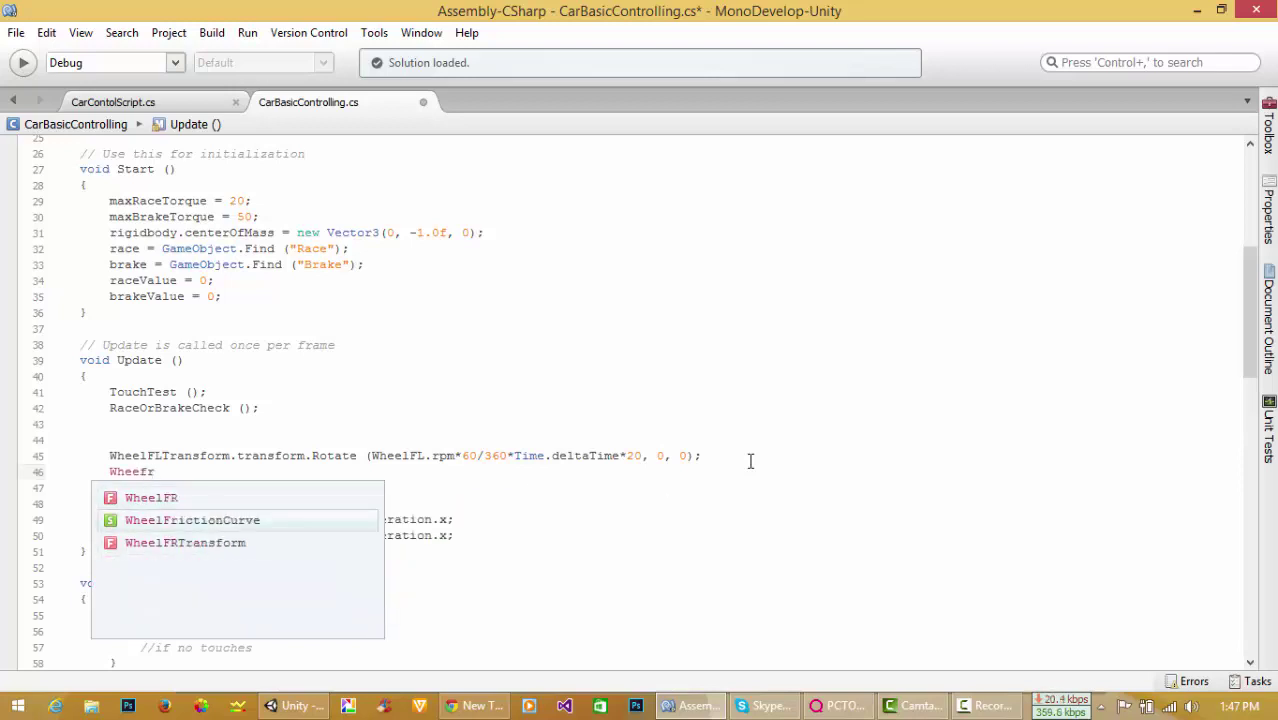
pyautogui.press('Down')
pyautogui.press('Return')
pyautogui.write('.')
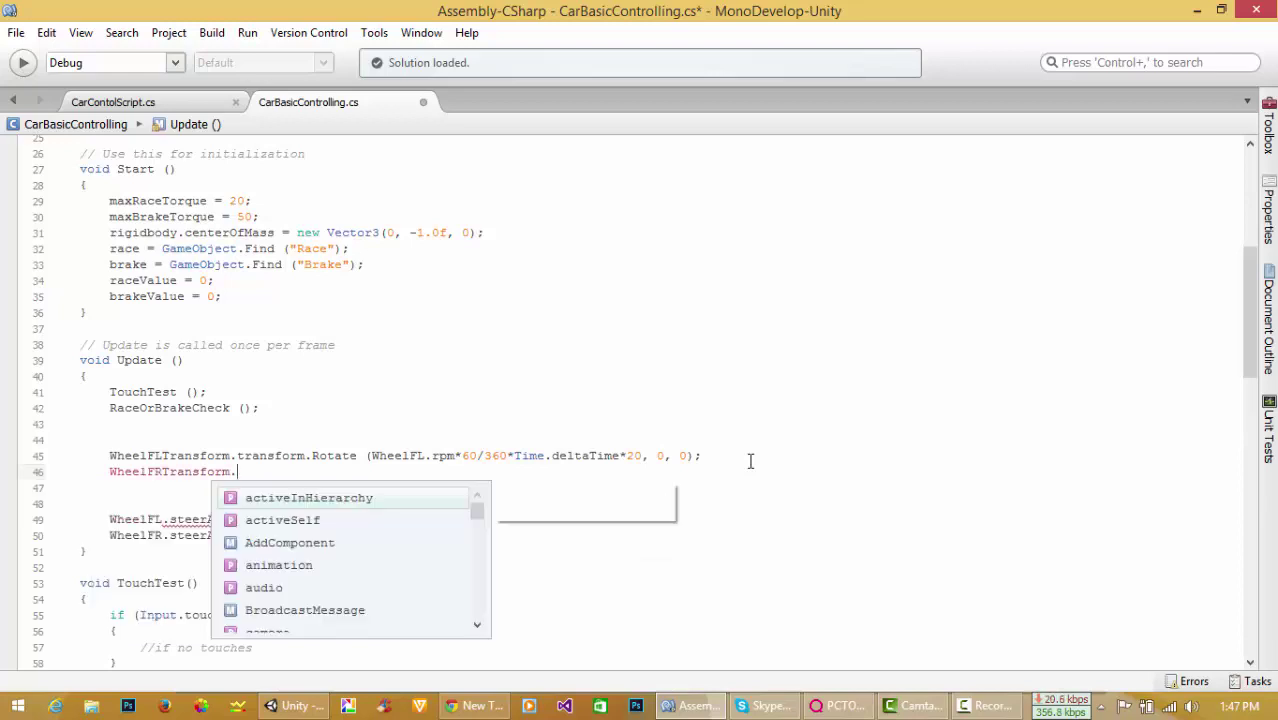
pyautogui.write('tra')
pyautogui.press('Return')
pyautogui.write('.')
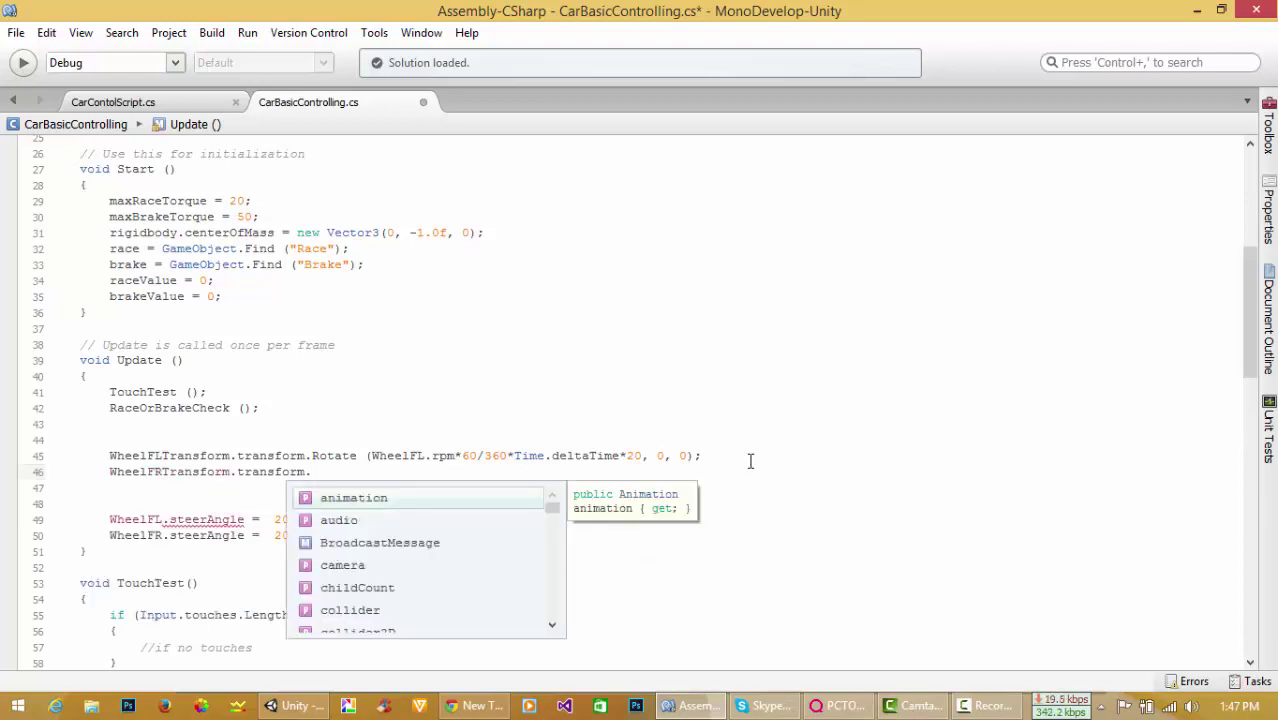
pyautogui.write('Rot')
pyautogui.press('Return')
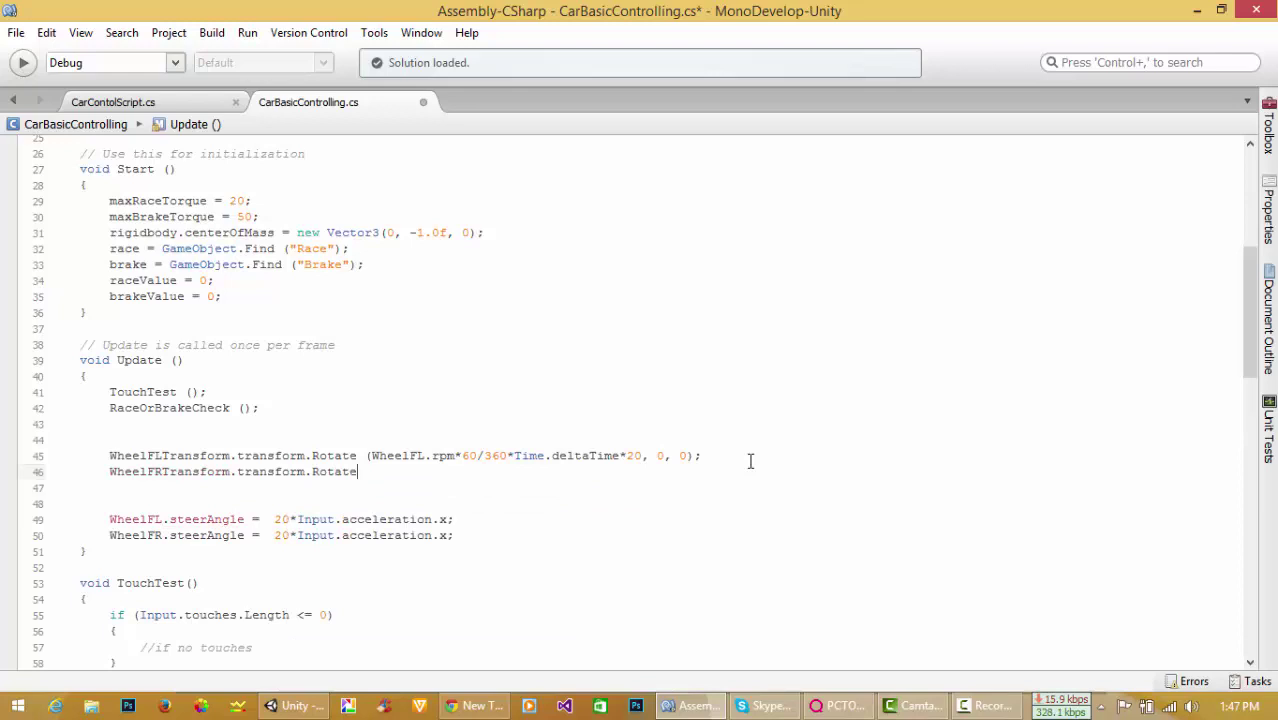
# Give the call the arguments WheelFR.rpm*60/360*Time.deltaTime*20, 0, 0.
pyautogui.write('();')
pyautogui.write('Whee')
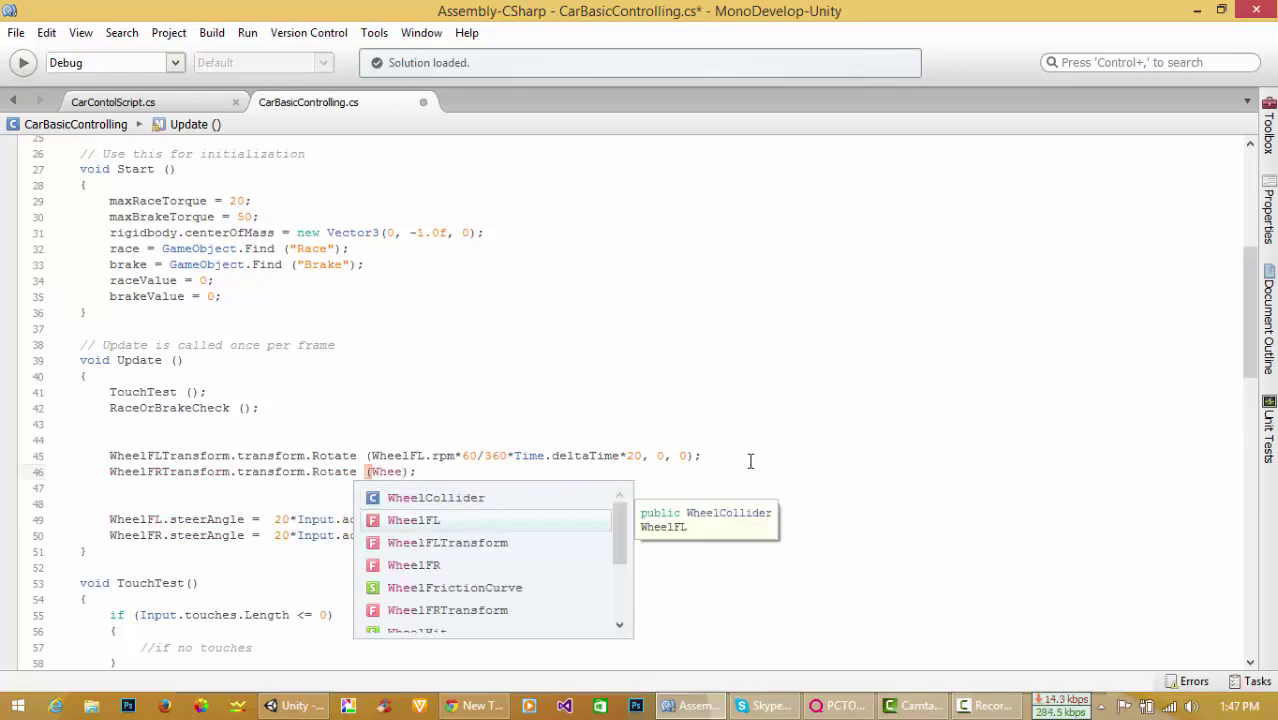
pyautogui.write('lF')
pyautogui.press('Down')
pyautogui.press('Down')
pyautogui.press('Down')
pyautogui.press('Return')
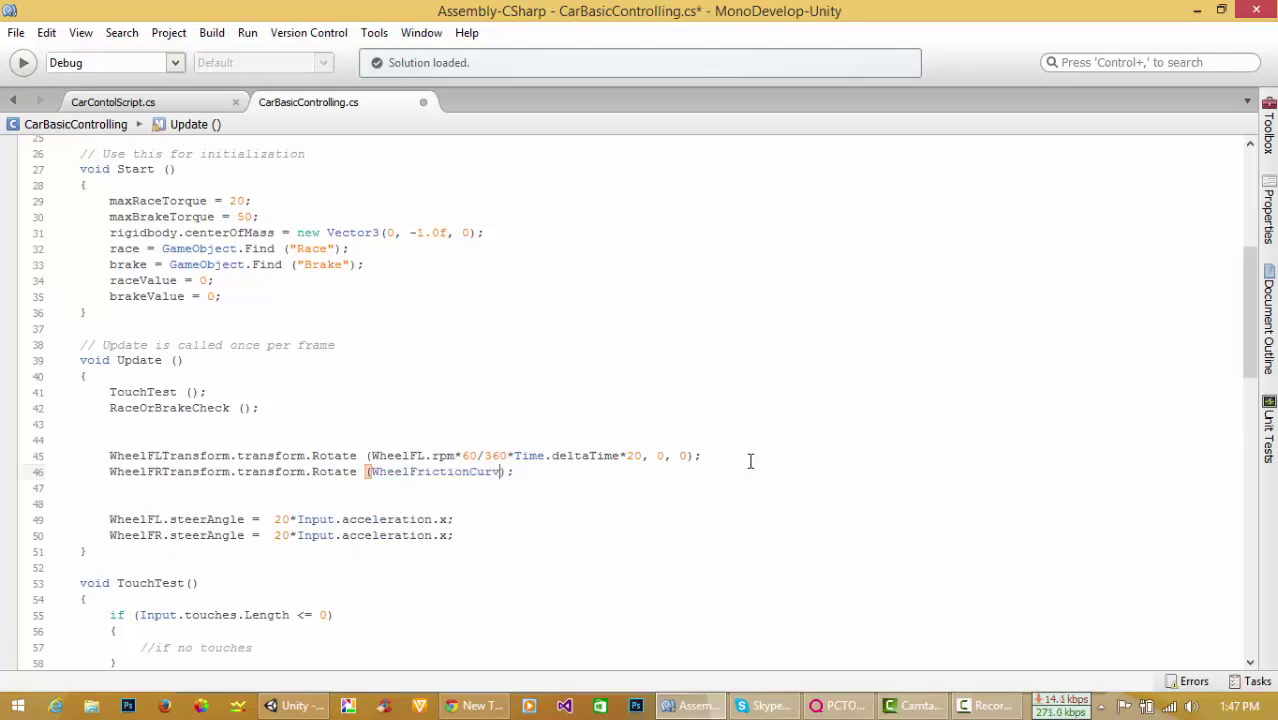
pyautogui.press('BackSpace')
pyautogui.press('BackSpace')
pyautogui.press('BackSpace')
pyautogui.write('.rp')
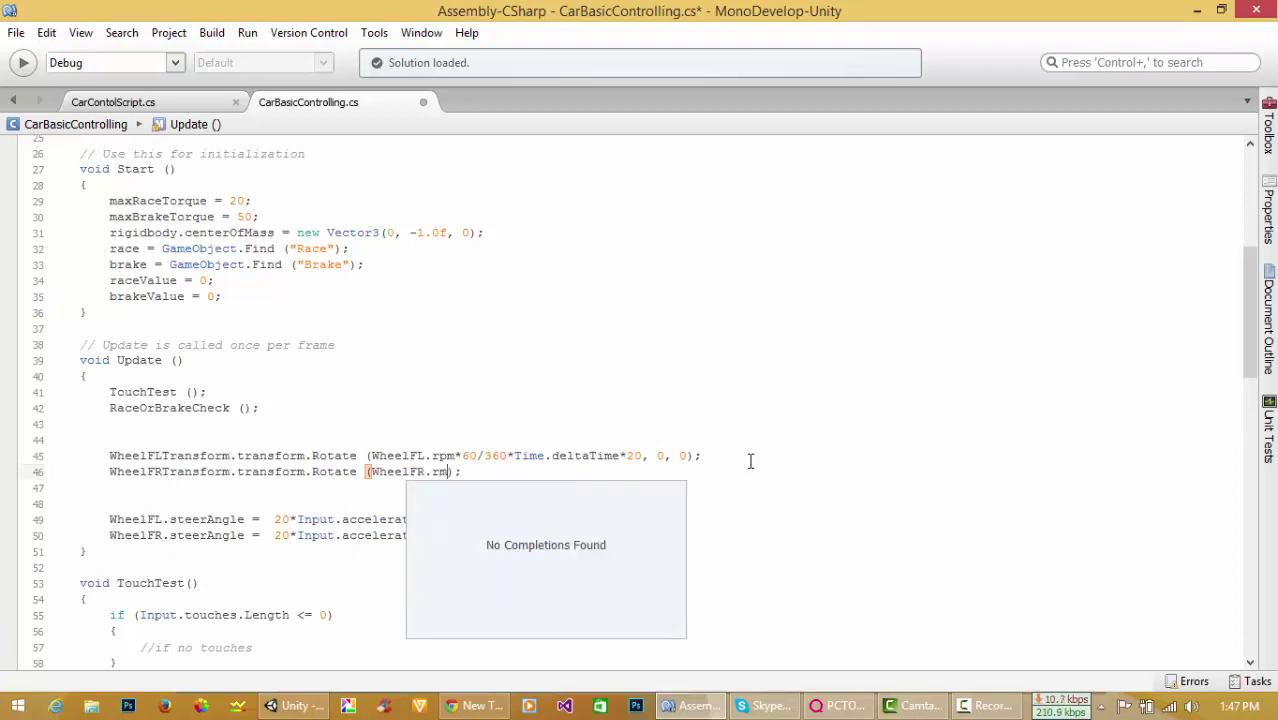
pyautogui.write('m*60/360')
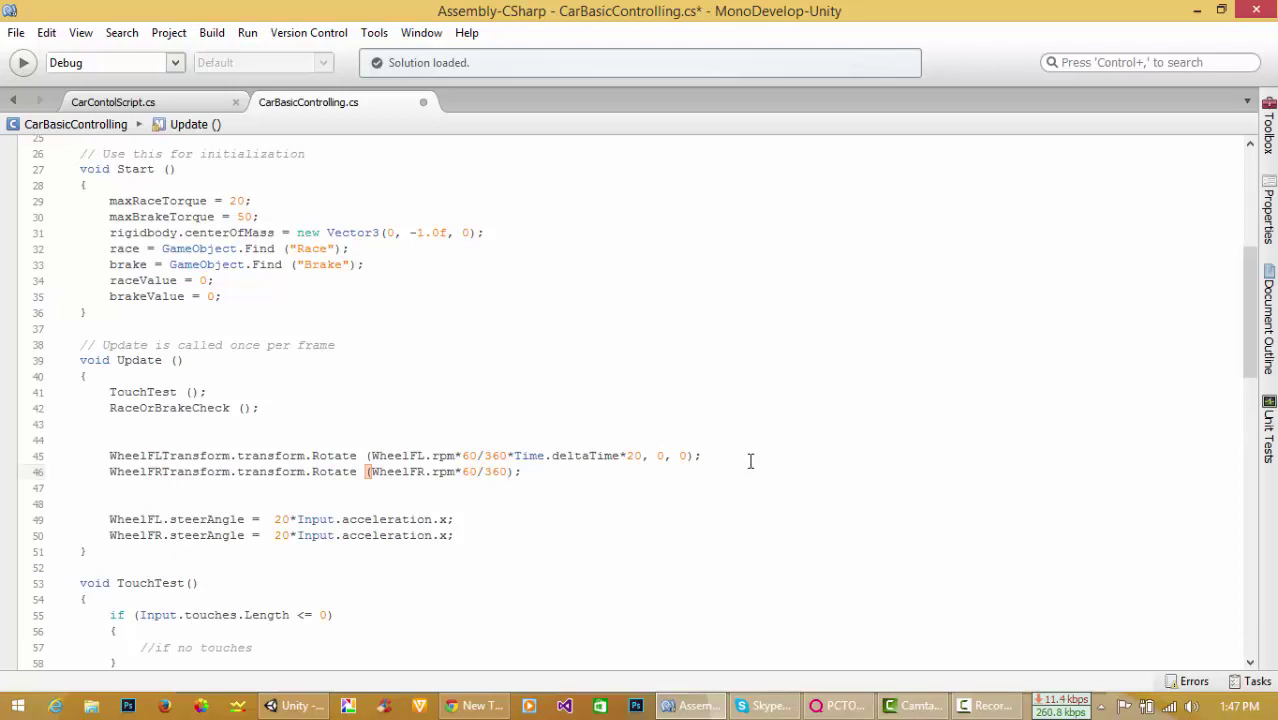
pyautogui.write('Time')
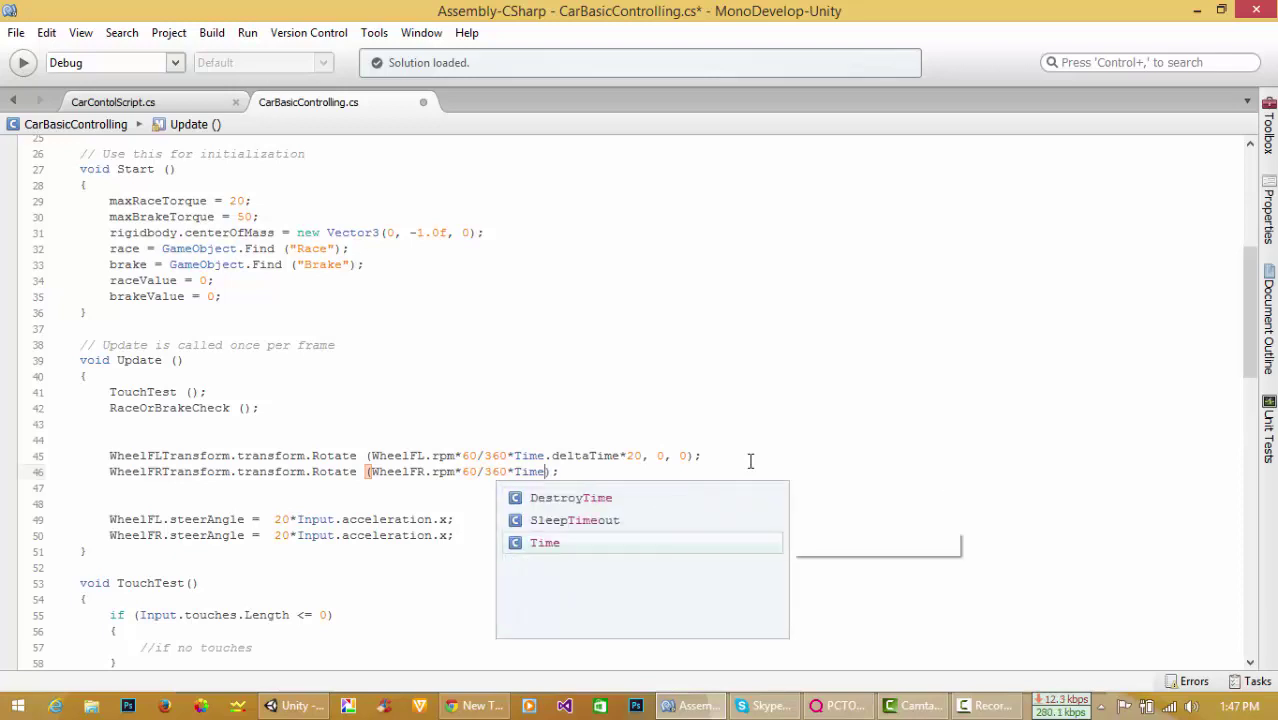
pyautogui.write('.delta')
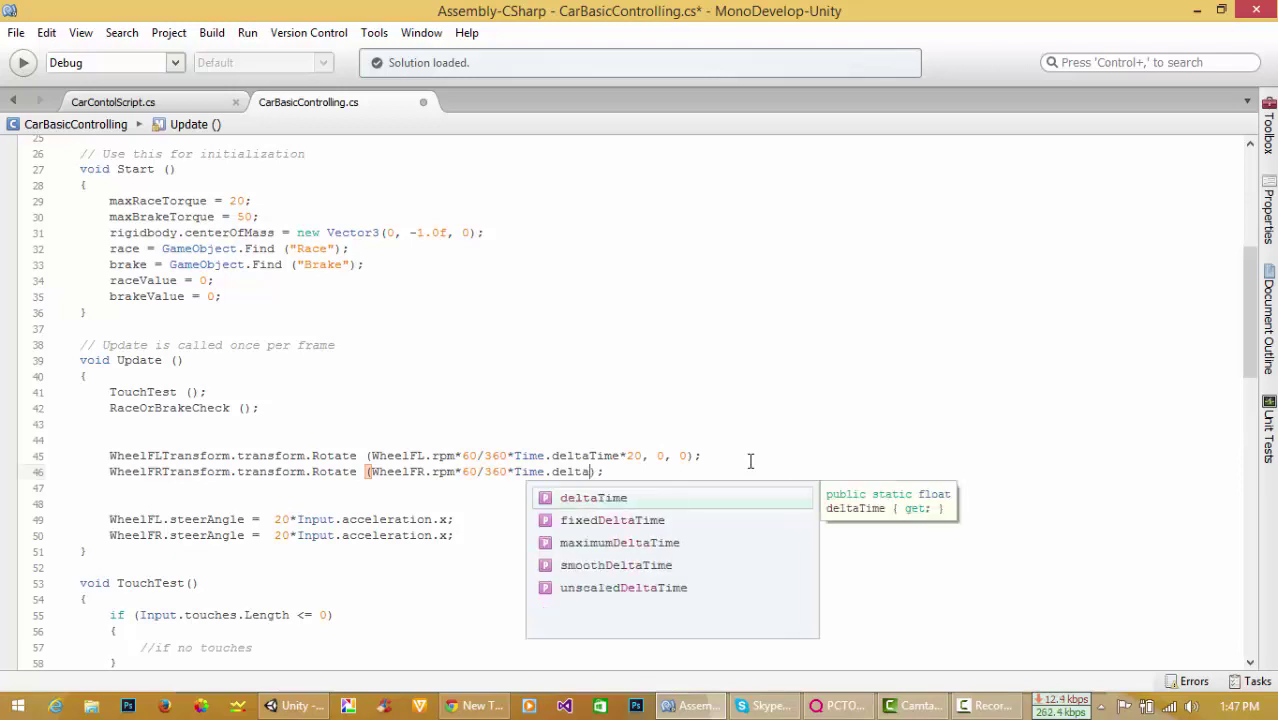
pyautogui.press('Return')
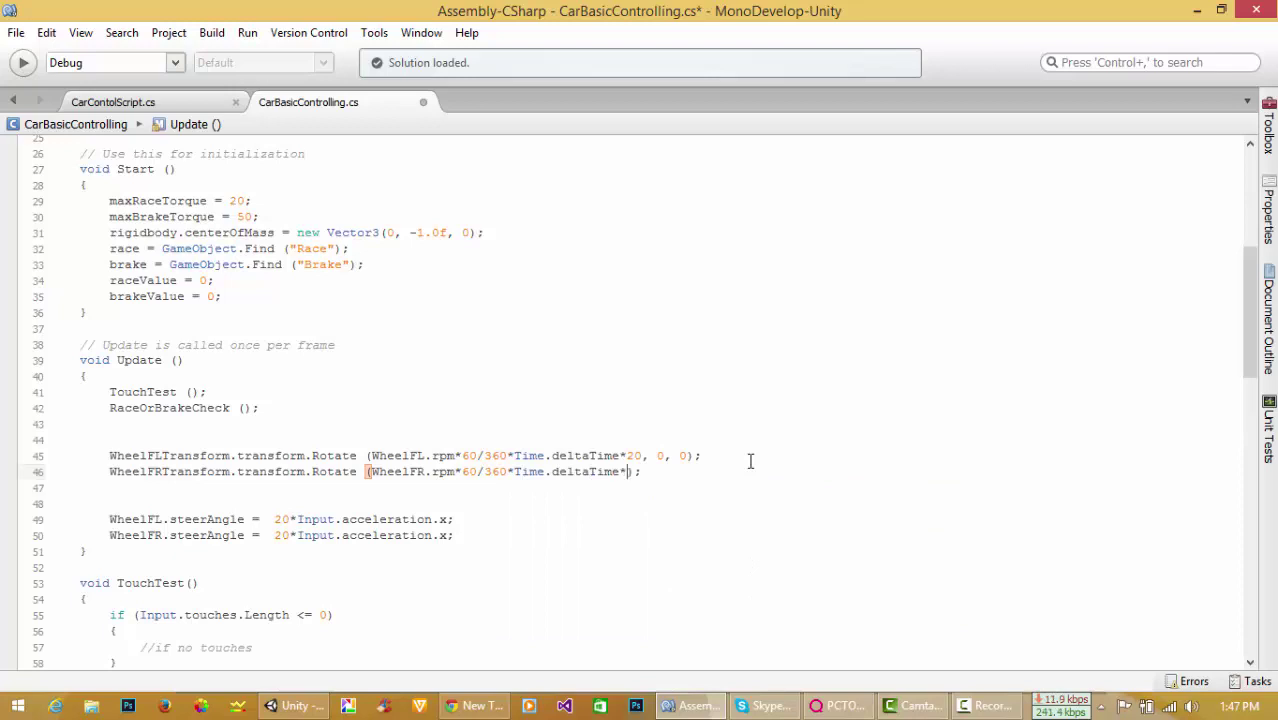
pyautogui.write(', ')
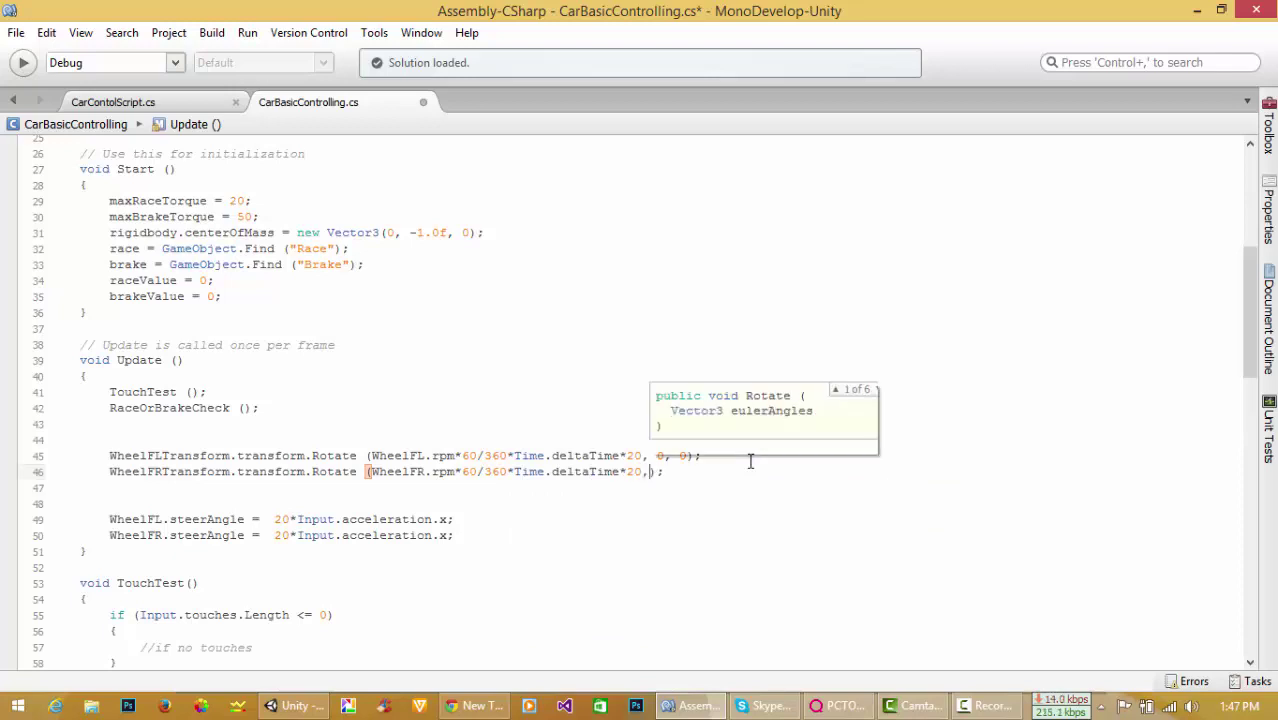
pyautogui.write('0, 0')
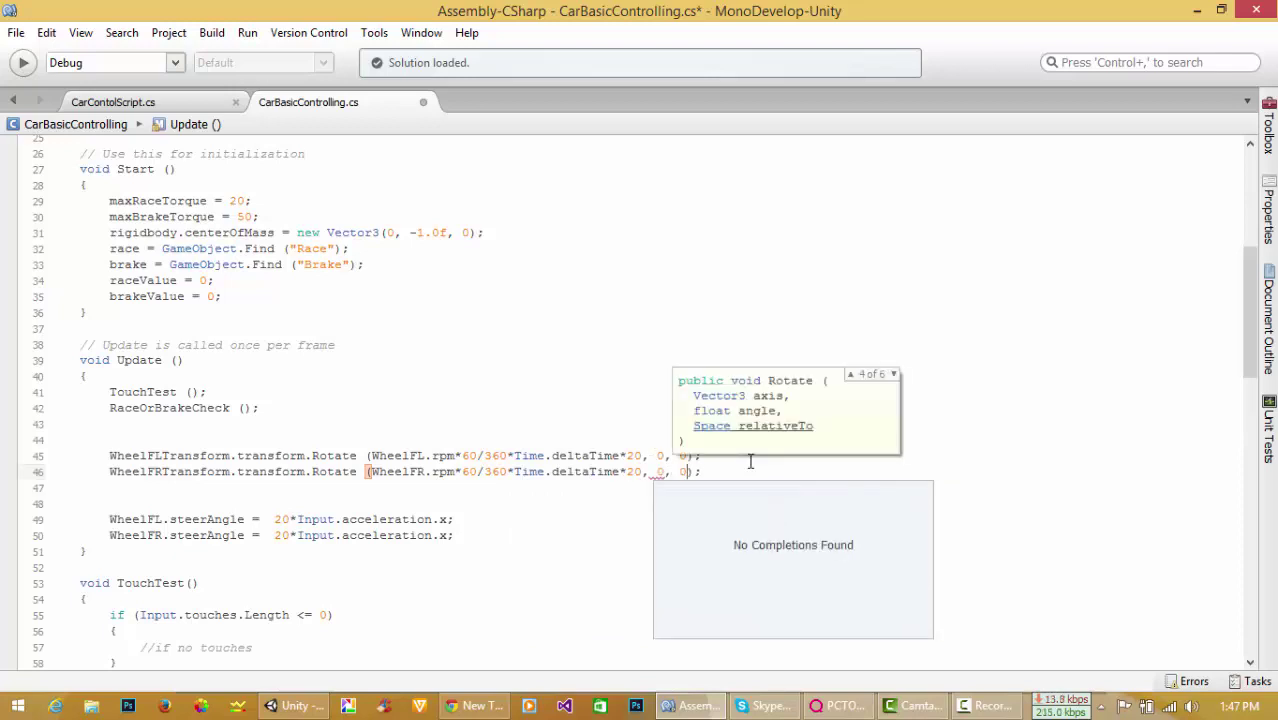
pyautogui.press('End')
# On a new line 47, write WheelRLTransform.transform.Rotate.
pyautogui.press('Return')
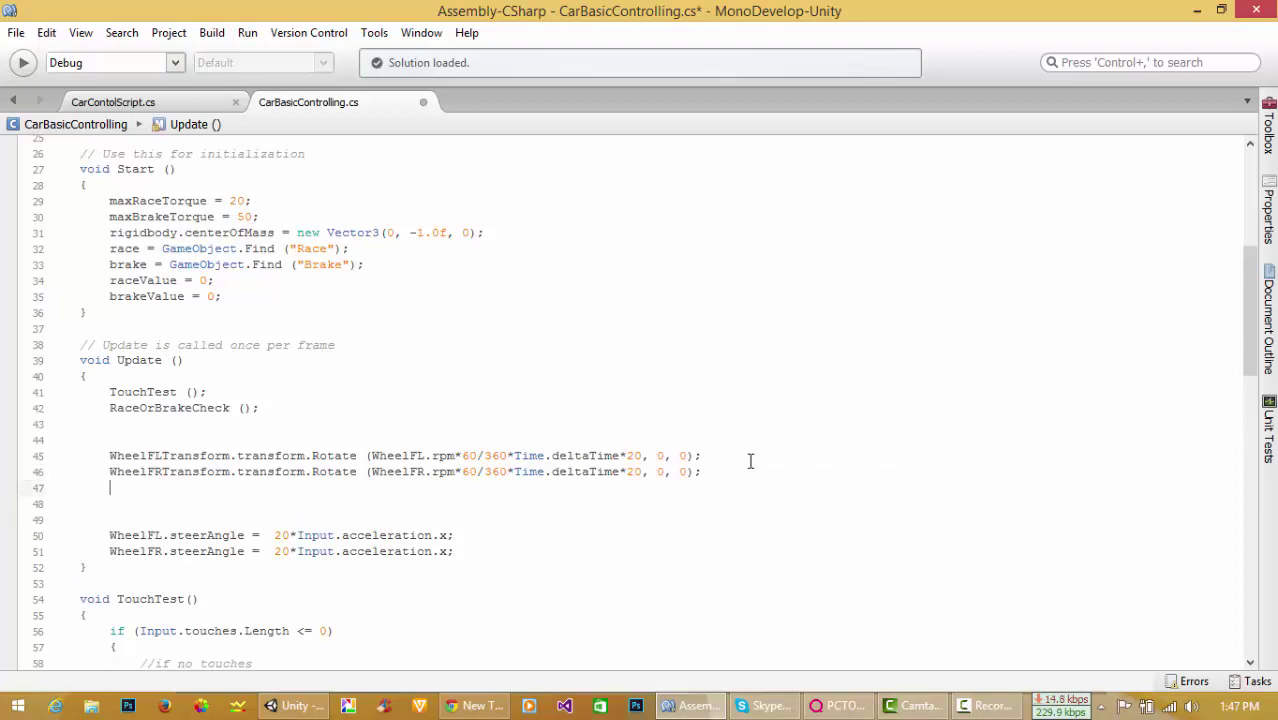
pyautogui.write('Whee')
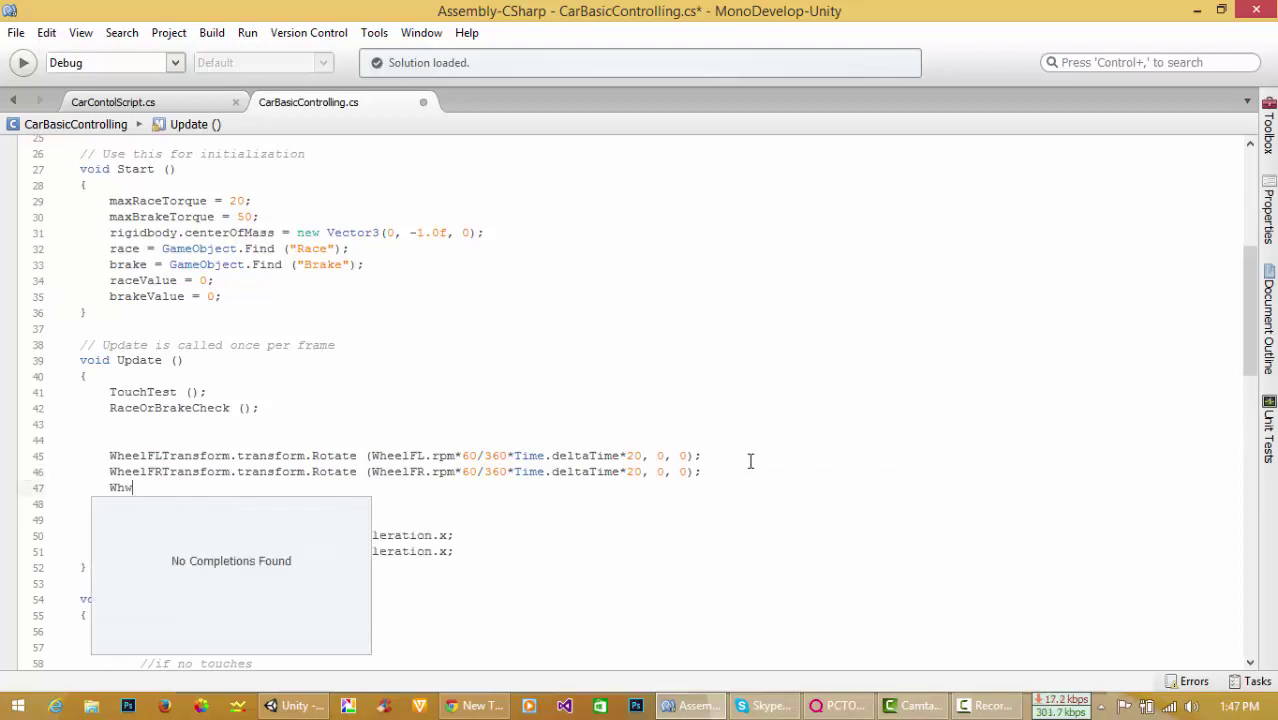
pyautogui.write('h')
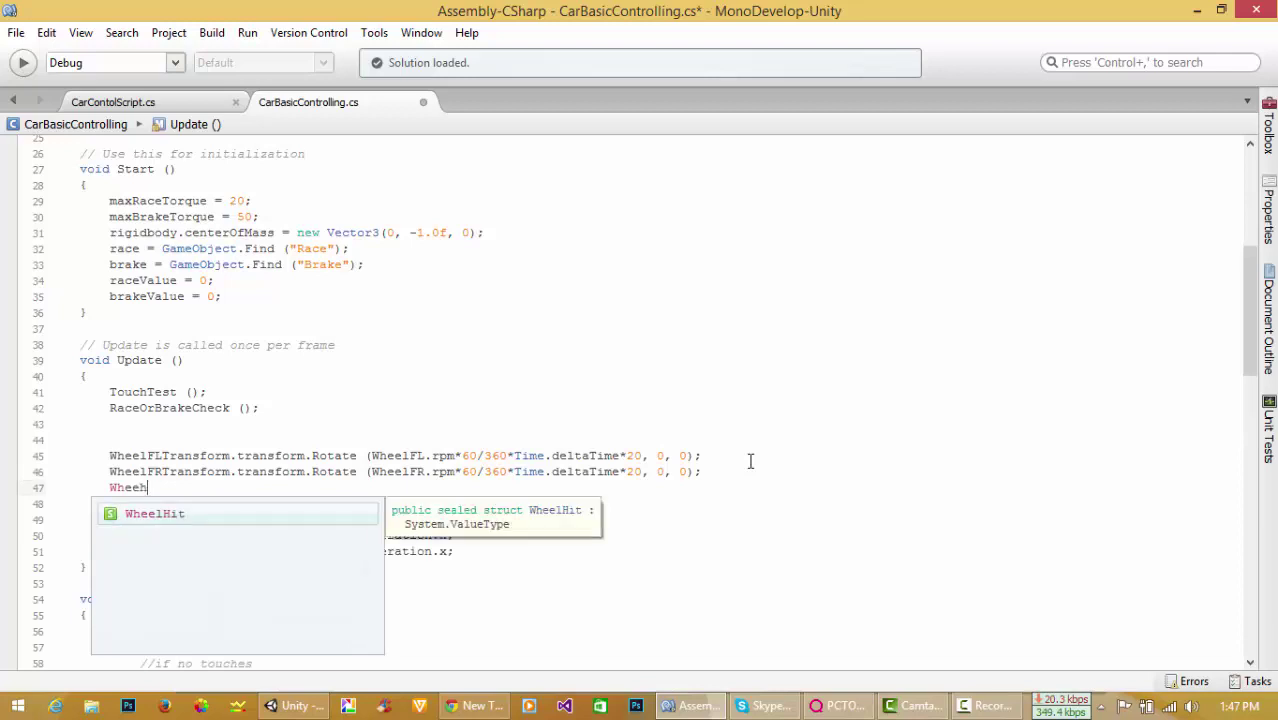
pyautogui.press('BackSpace')
pyautogui.write('l')
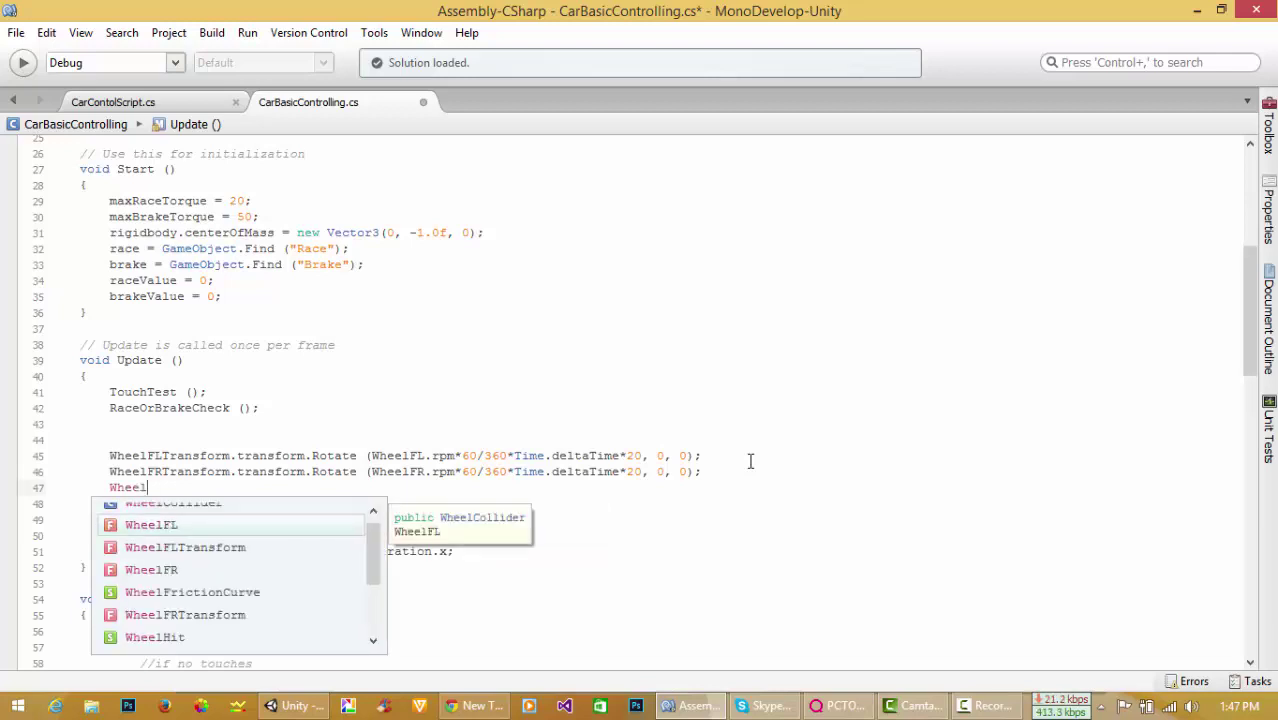
pyautogui.write('RL')
pyautogui.press('Escape')
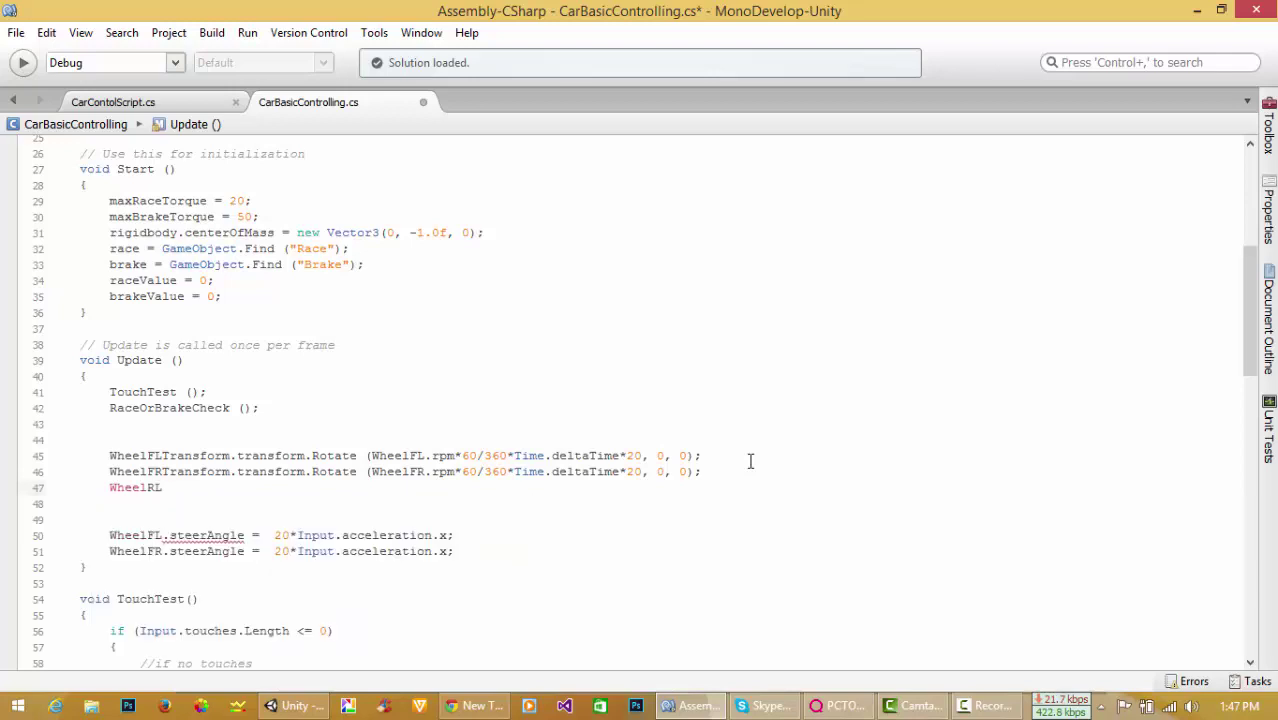
pyautogui.write('Transform.transform.')
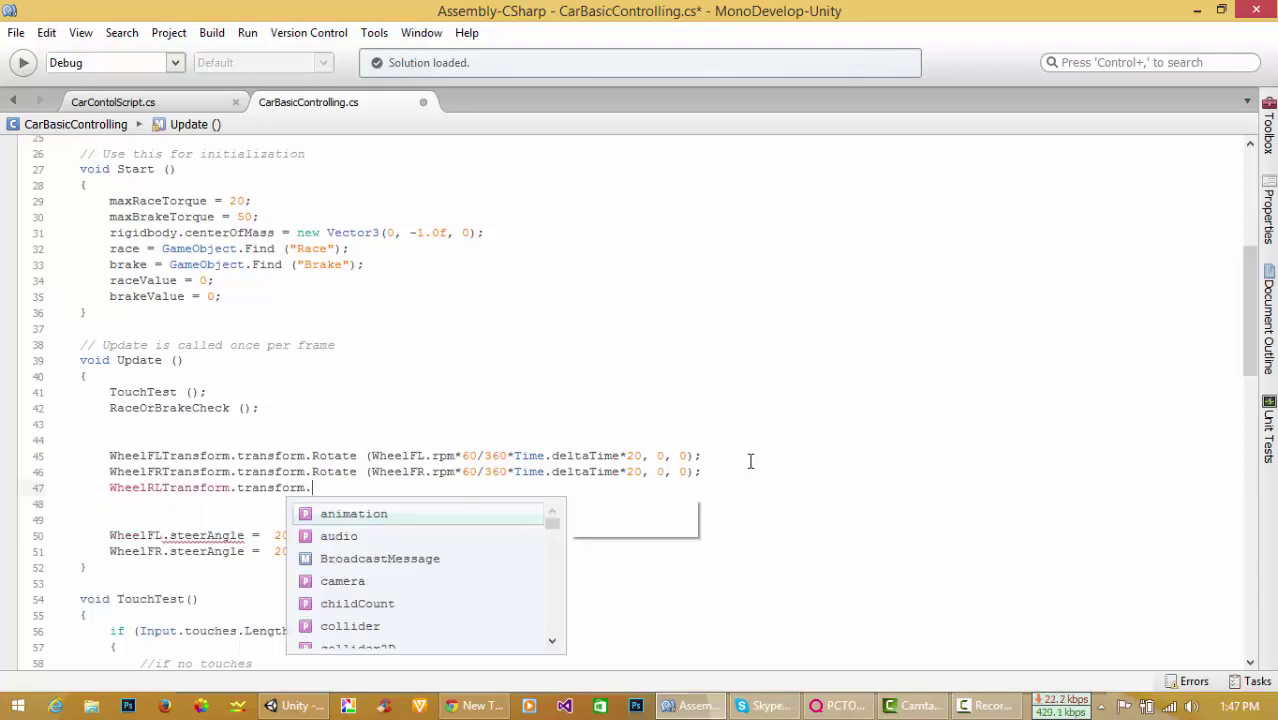
pyautogui.write('rota')
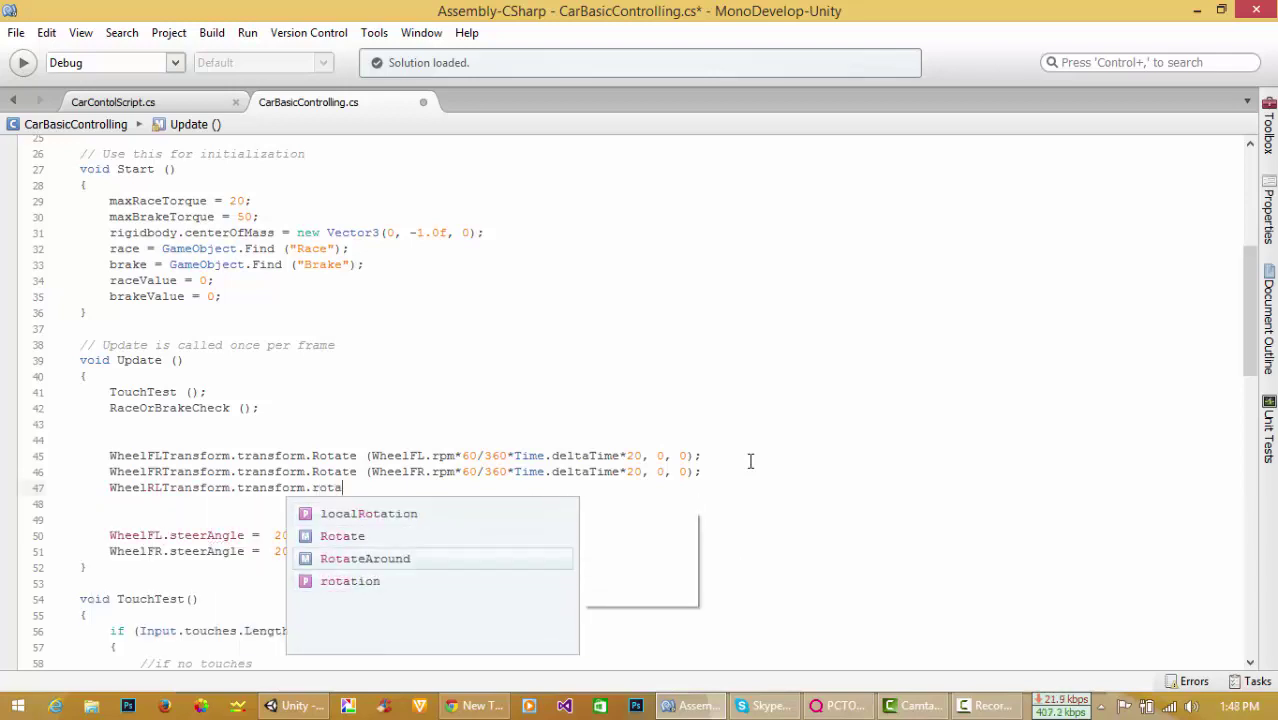
pyautogui.press('Up')
pyautogui.press('Up')
pyautogui.press('Return')
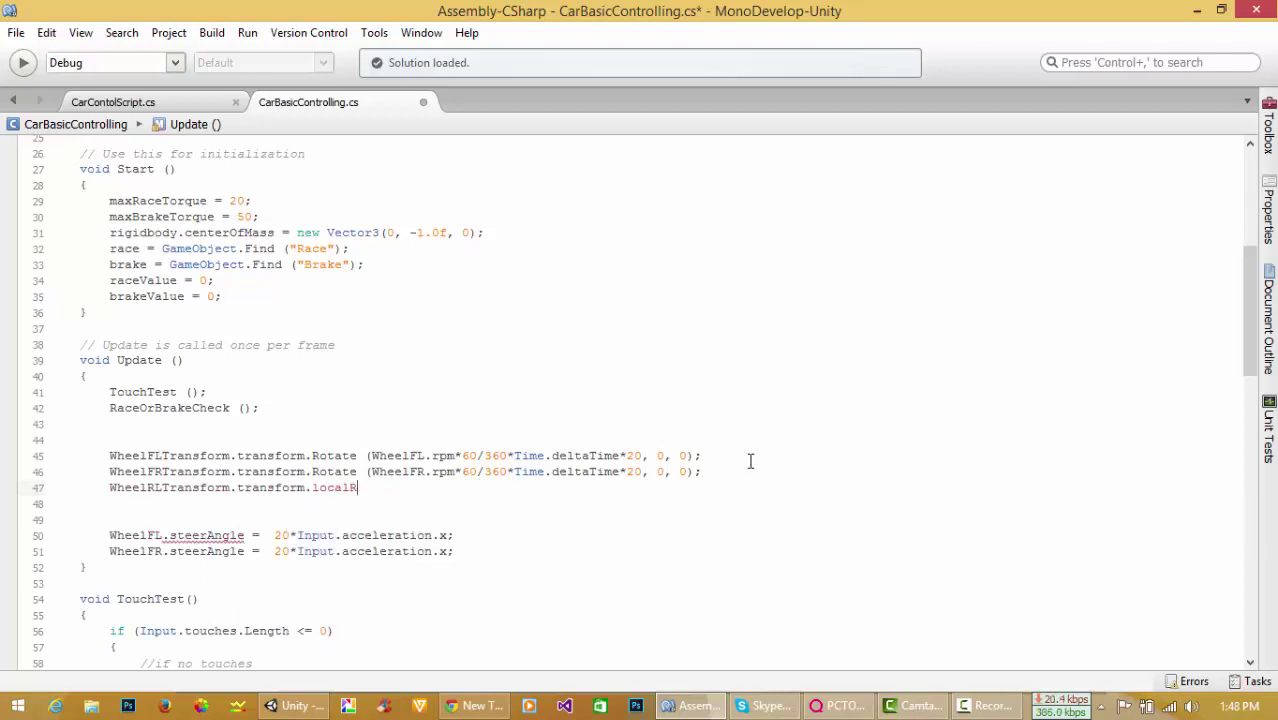
pyautogui.write('.r')
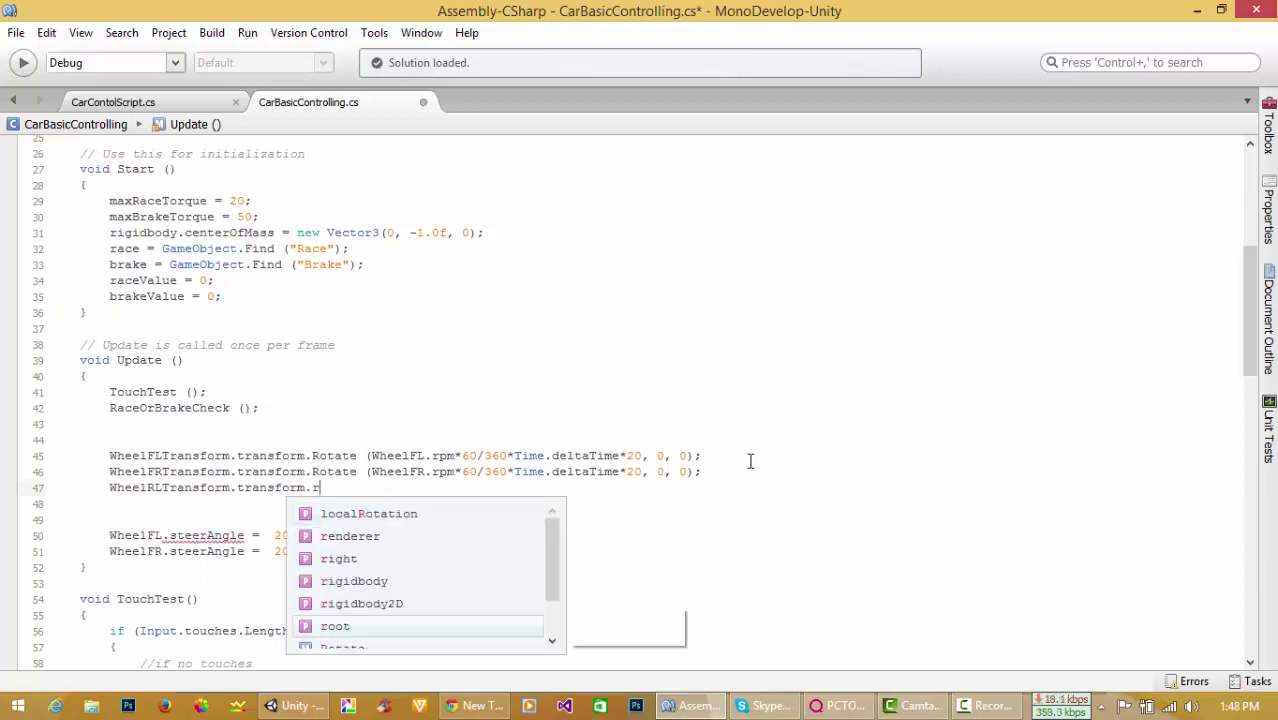
pyautogui.write('ota')
pyautogui.press('Down')
pyautogui.press('Return')
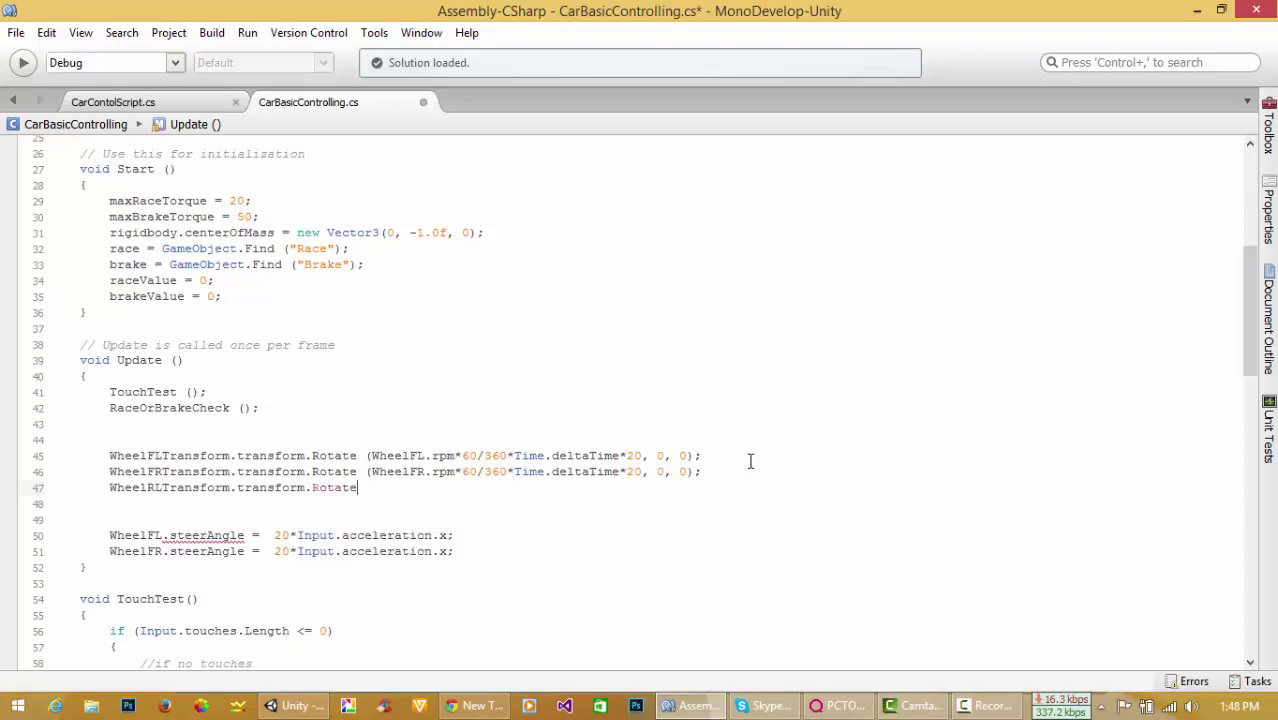
# Pass WheelRL.rpm*60/360*Time.deltaTime*20, 0, 0 to Rotate and open a new line below.
pyautogui.write('();')
pyautogui.write('Whee')
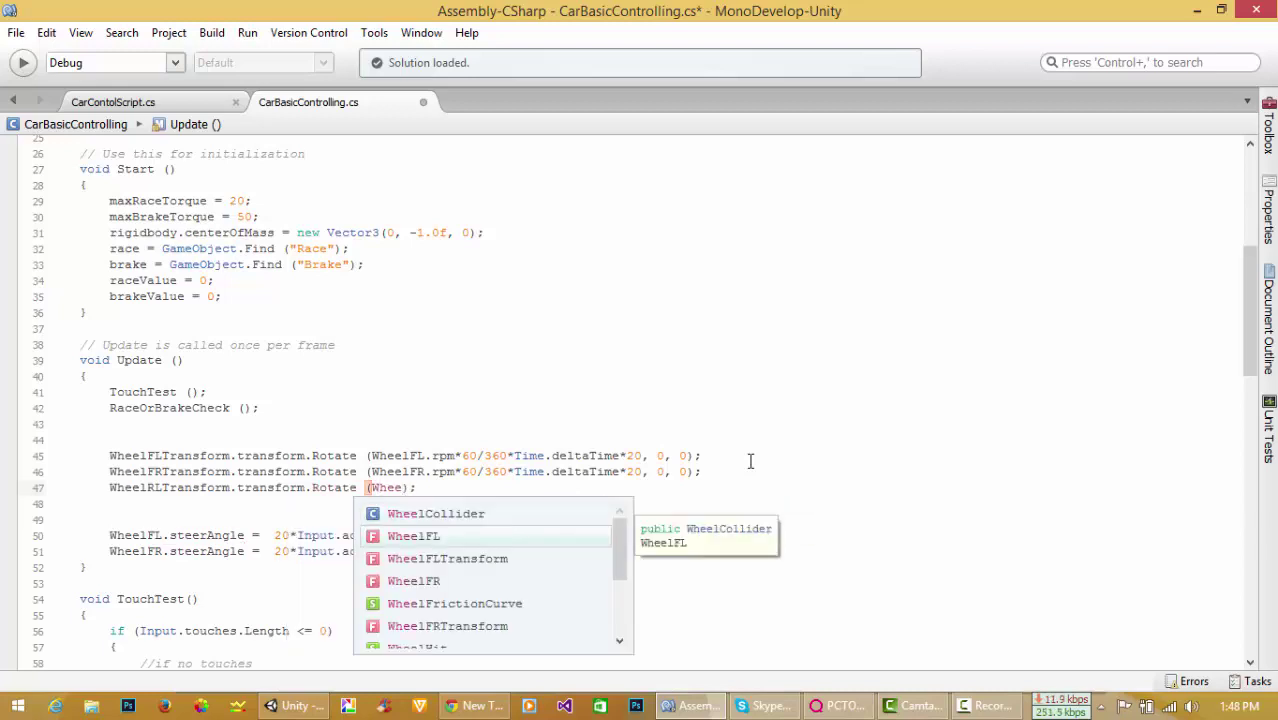
pyautogui.write('R')
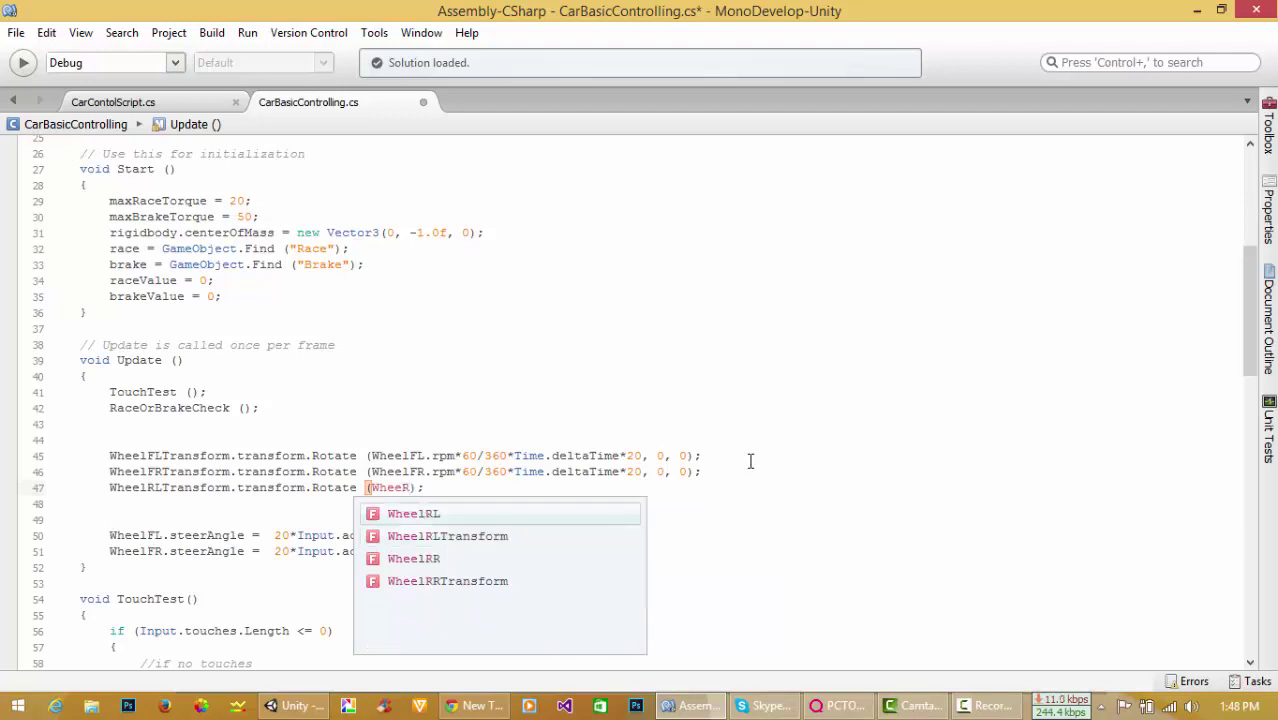
pyautogui.press('Down')
pyautogui.press('Up')
pyautogui.press('Return')
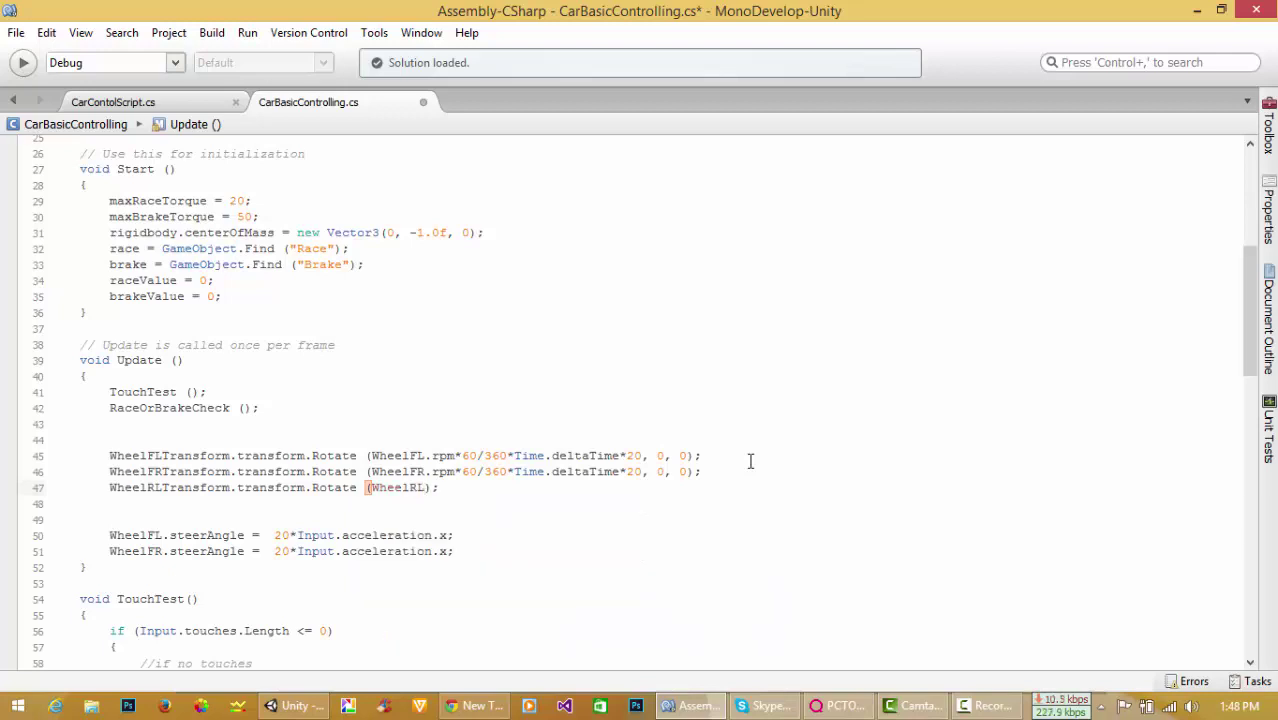
pyautogui.write('.r')
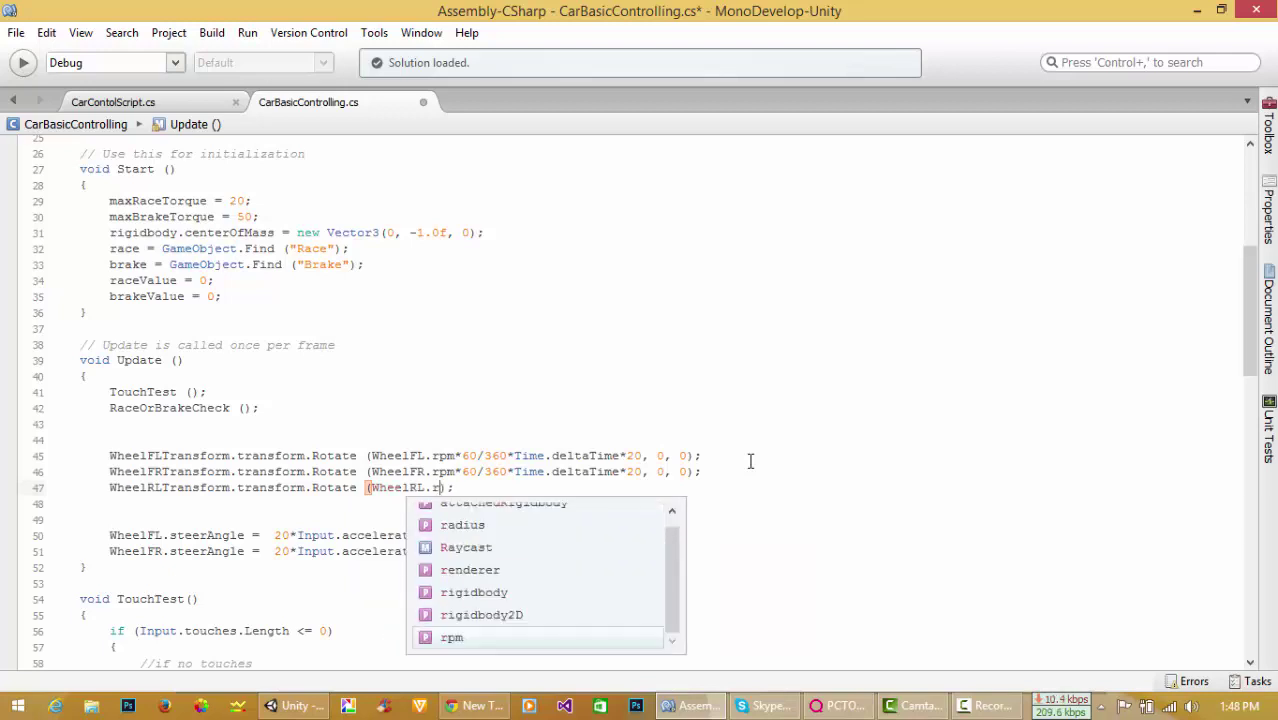
pyautogui.write('pm')
pyautogui.press('Escape')
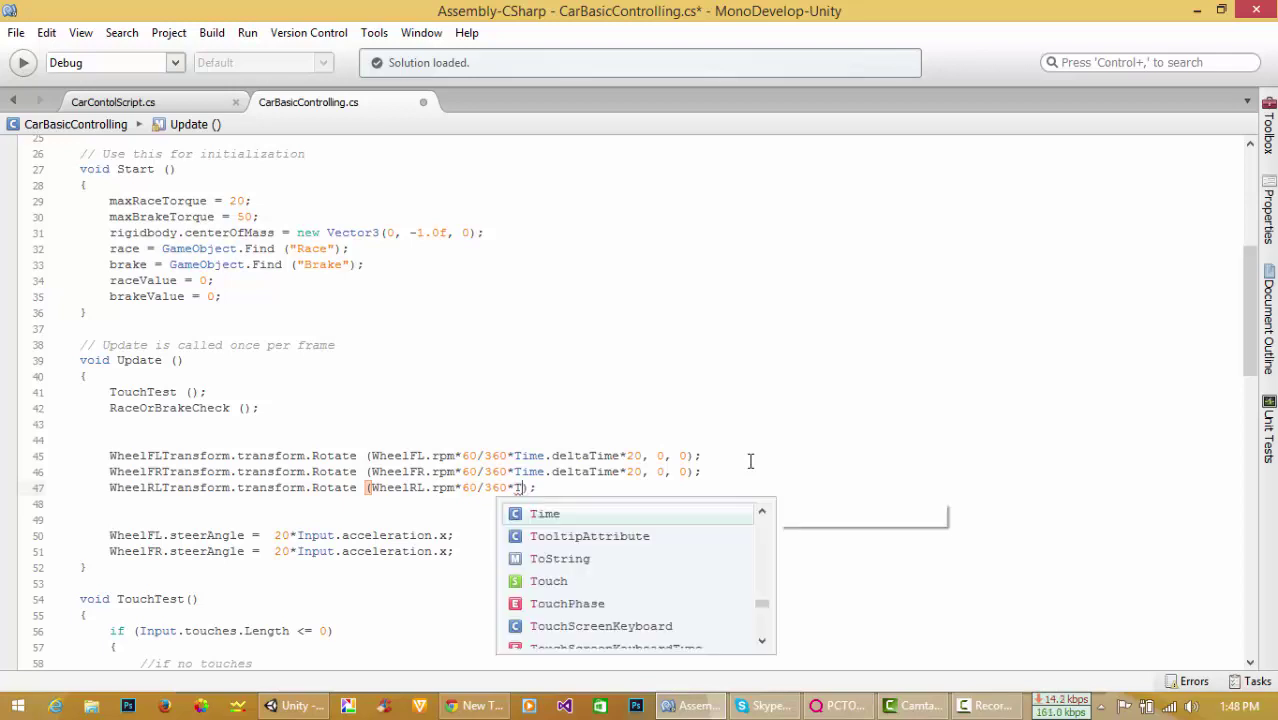
pyautogui.write('Time')
pyautogui.write('.delta')
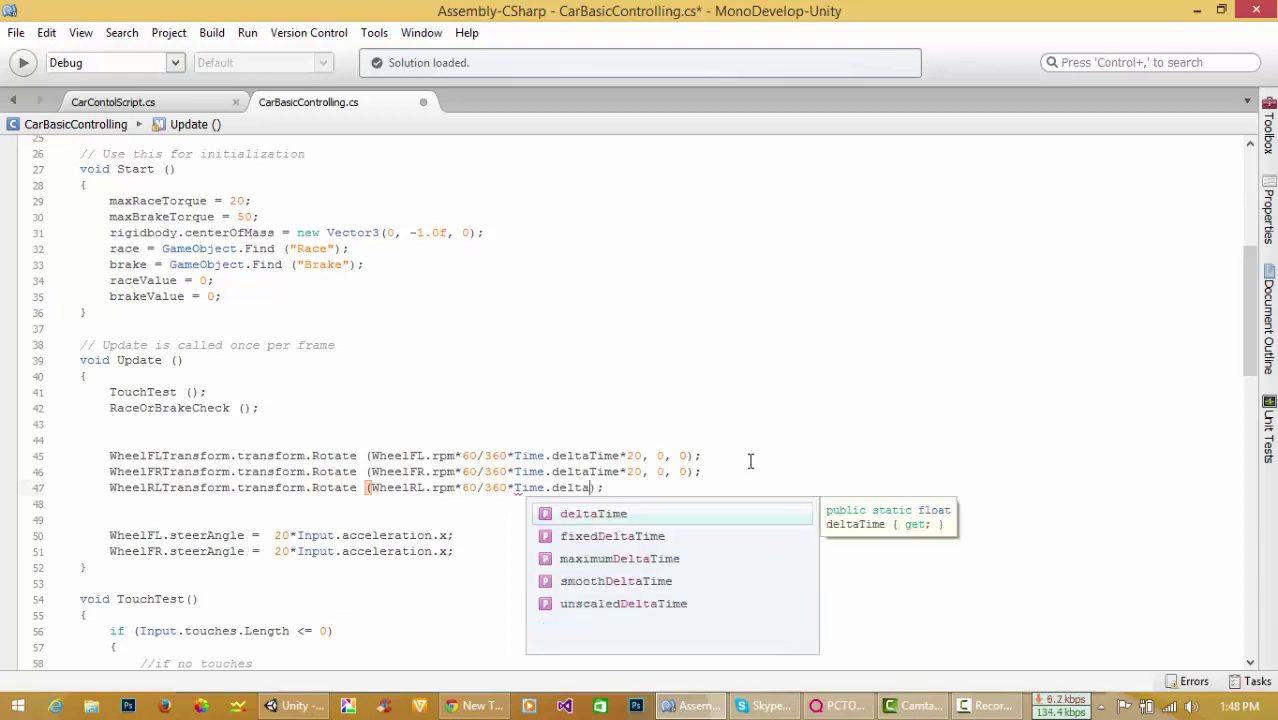
pyautogui.press('Return')
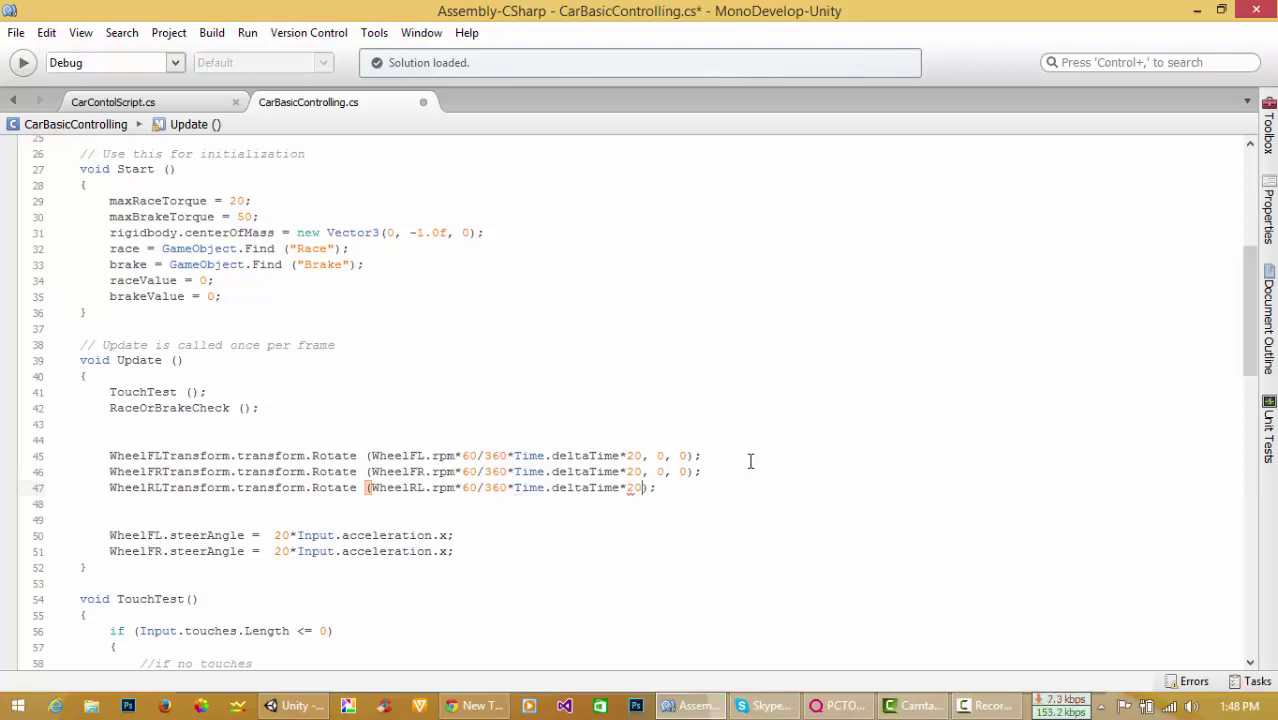
pyautogui.write(', ')
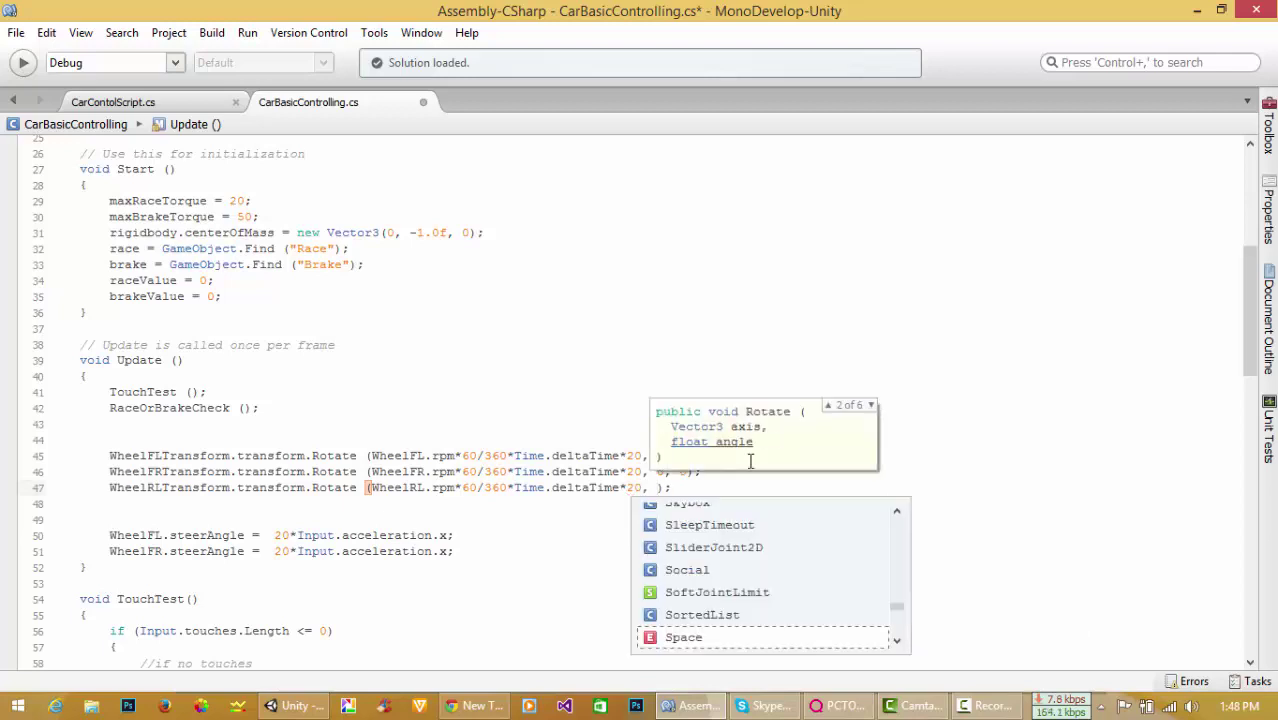
pyautogui.write('0, ')
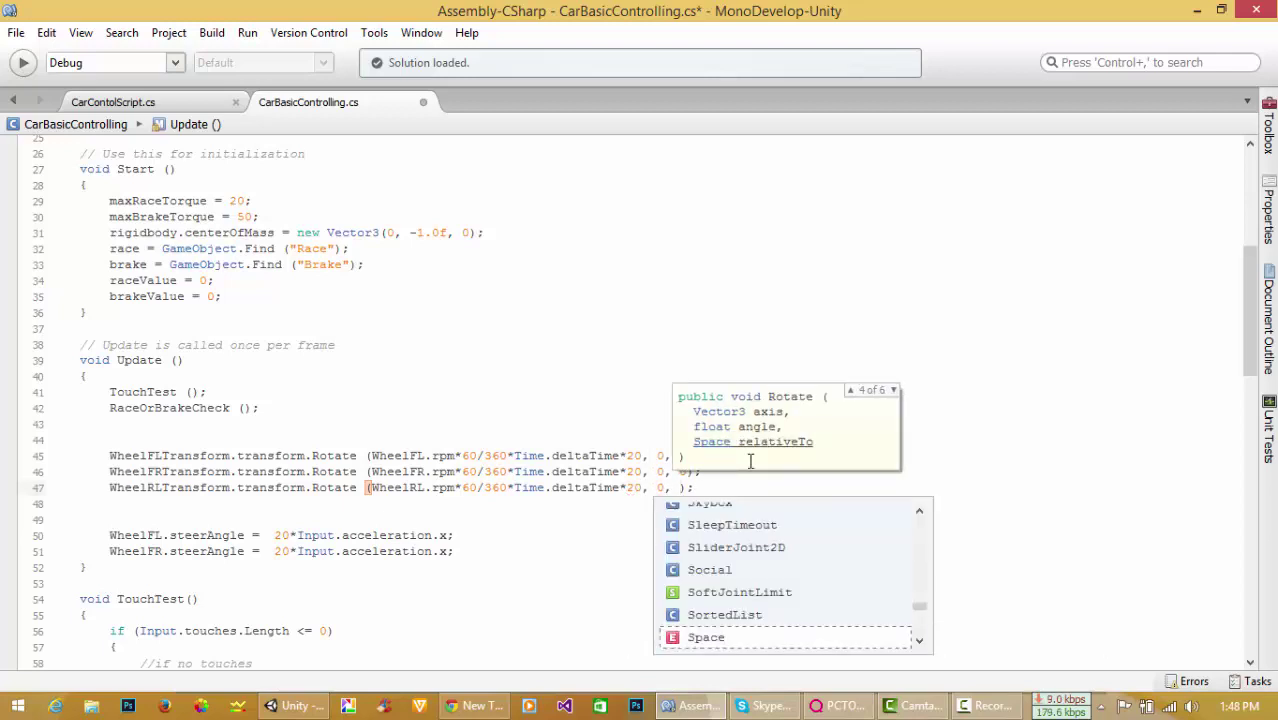
pyautogui.write('0')
pyautogui.press('End')
pyautogui.press('Return')
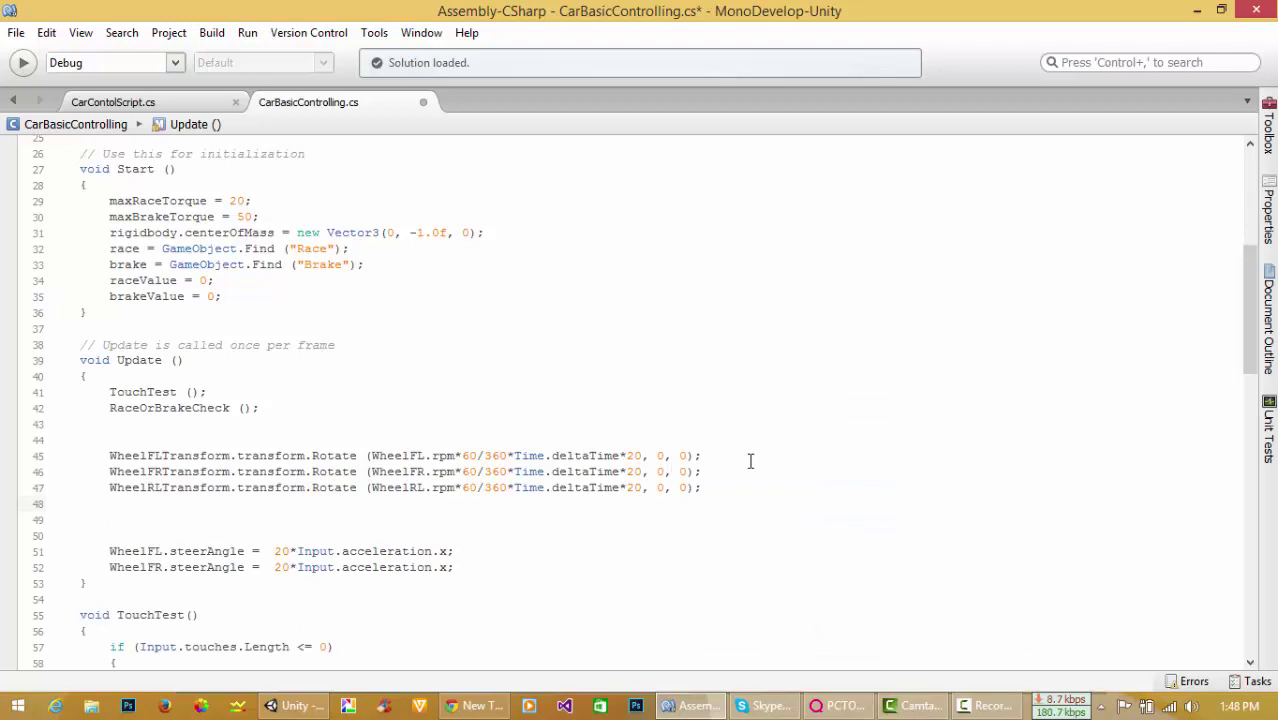
# On line 48, begin WheelRRTransform.transform.Rotate() and start typing the WheelRR rpm argument.
pyautogui.write('Wheel')
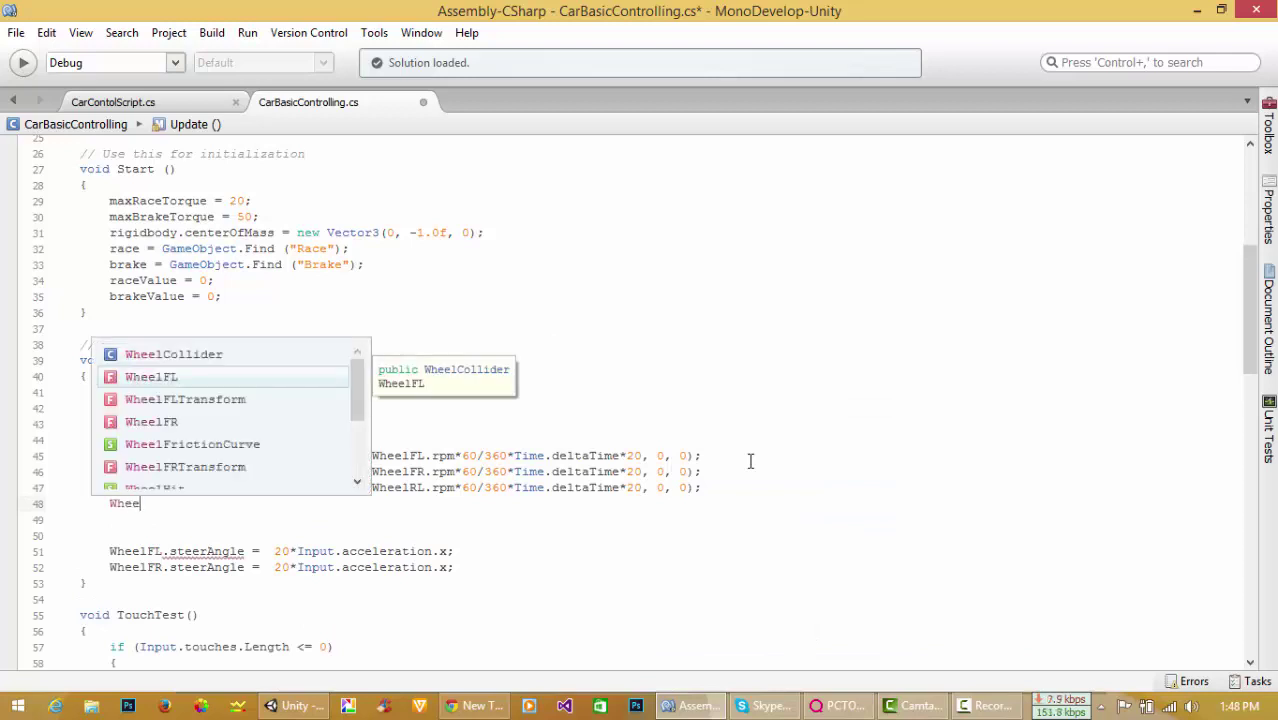
pyautogui.write('RR')
pyautogui.press('Down')
pyautogui.press('Return')
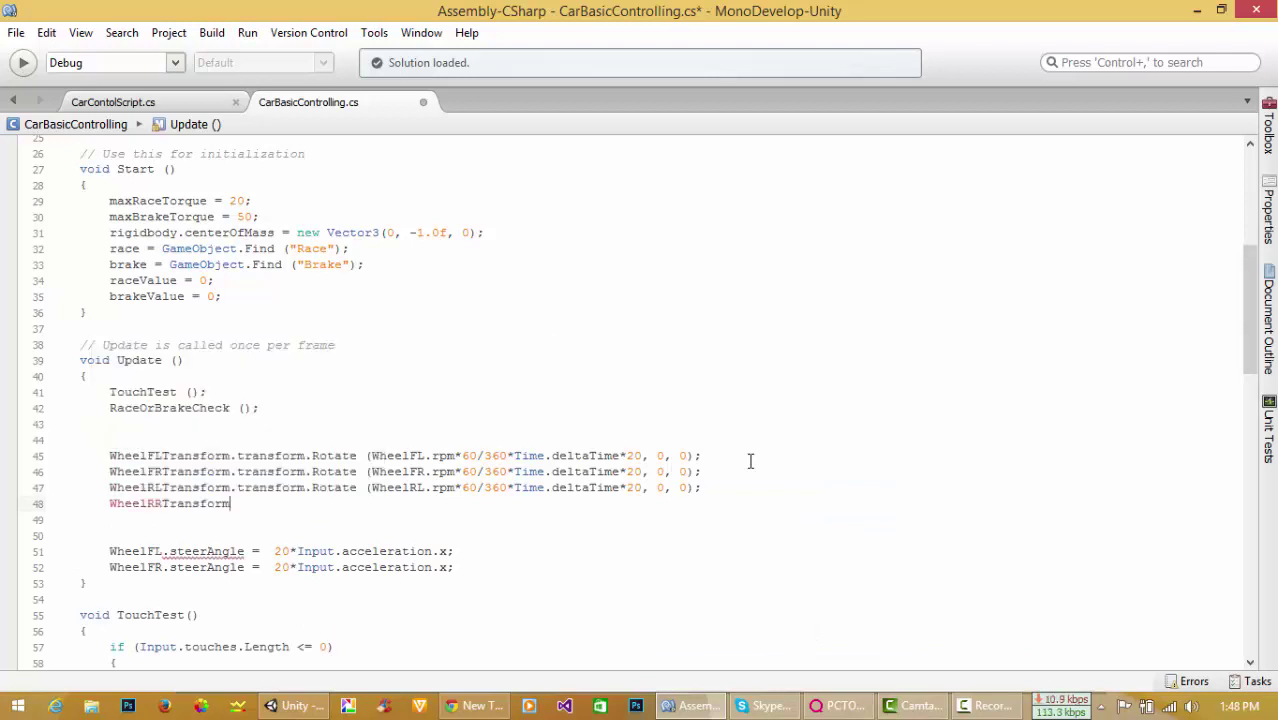
pyautogui.write('.transform')
pyautogui.write('.rp')
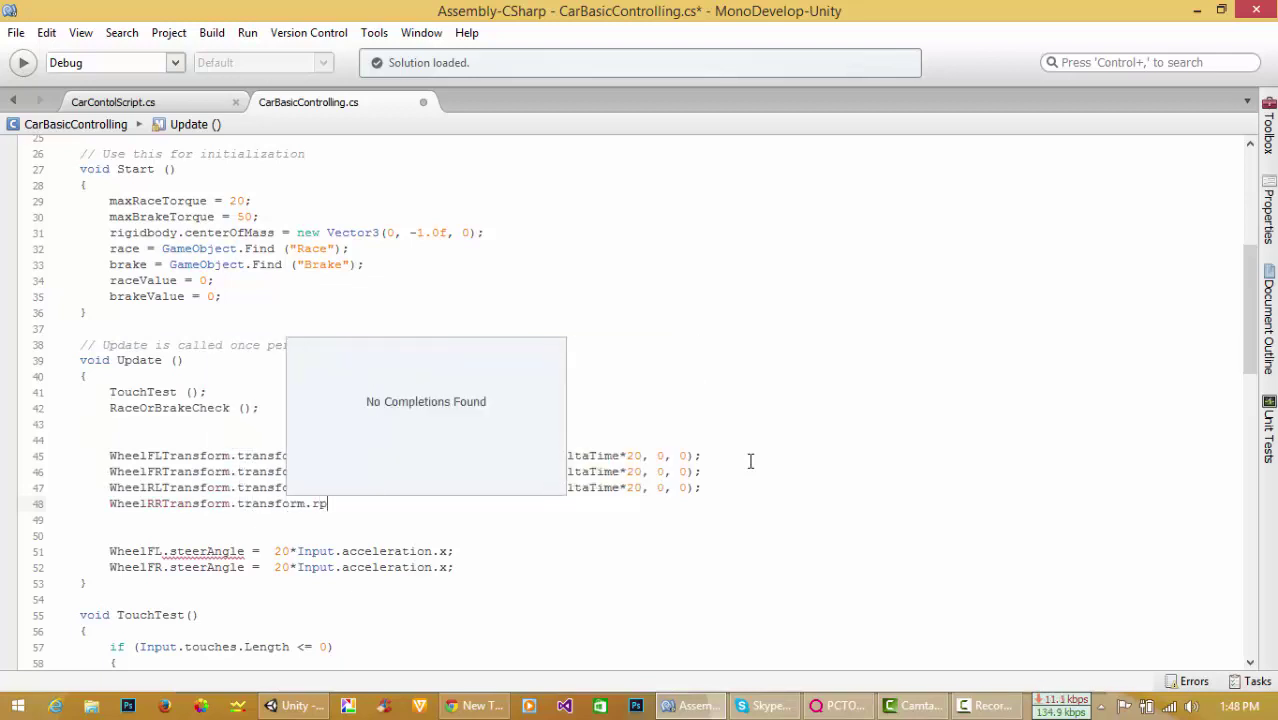
pyautogui.write('ot')
pyautogui.press('Up')
pyautogui.press('Up')
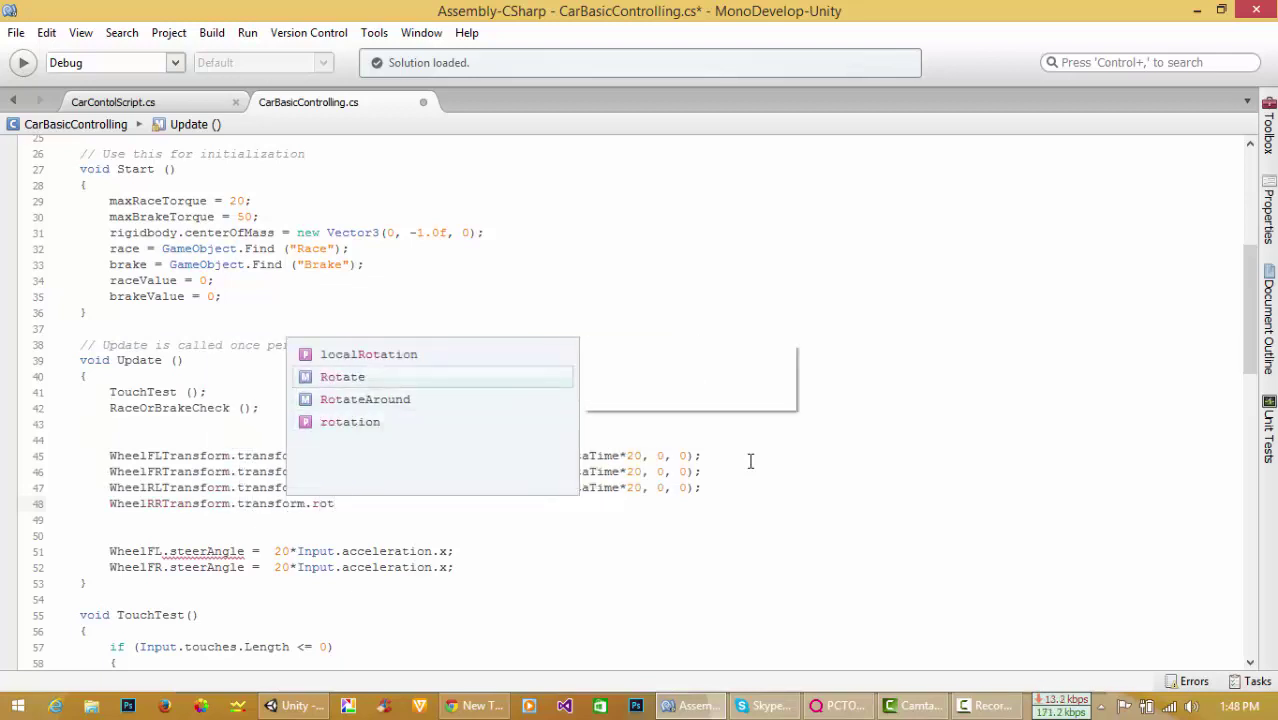
pyautogui.press('Return')
# Complete line 48 as Rotate(WheelRR.rpm*60/360*Time.deltaTime*20, 0, 0) for the rear-right wheel.
pyautogui.write('()')
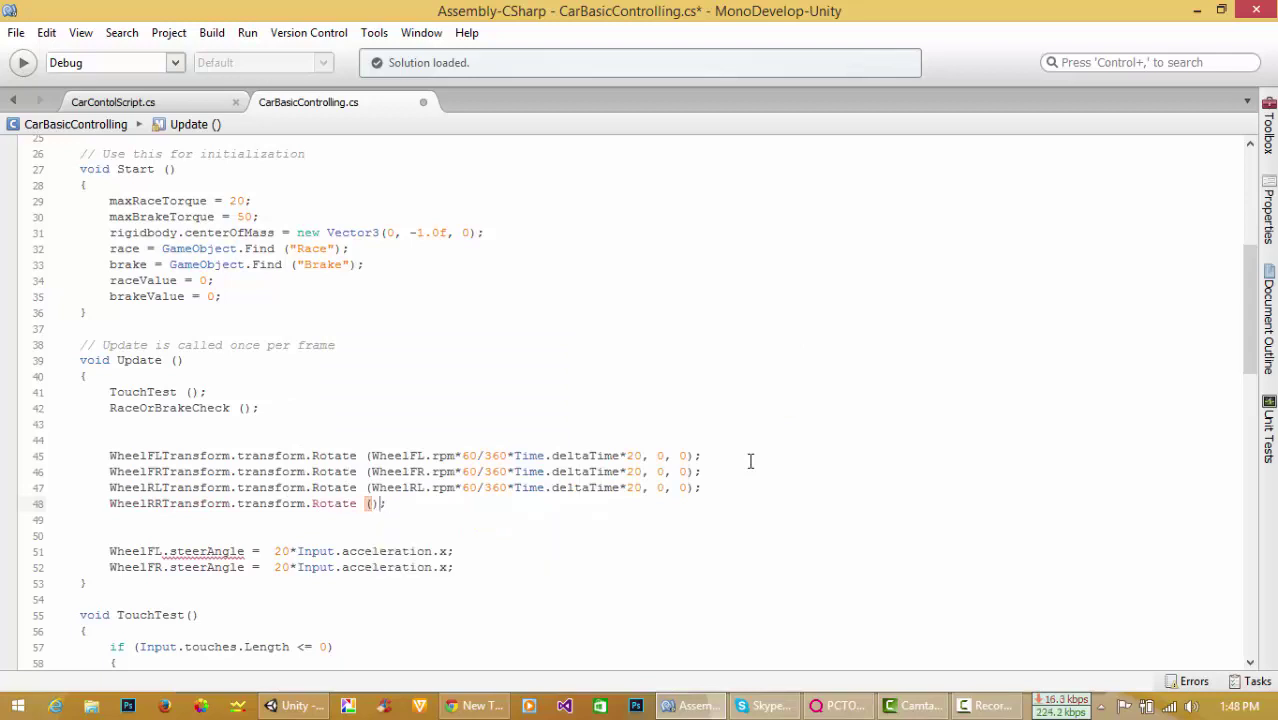
pyautogui.write('Whw')
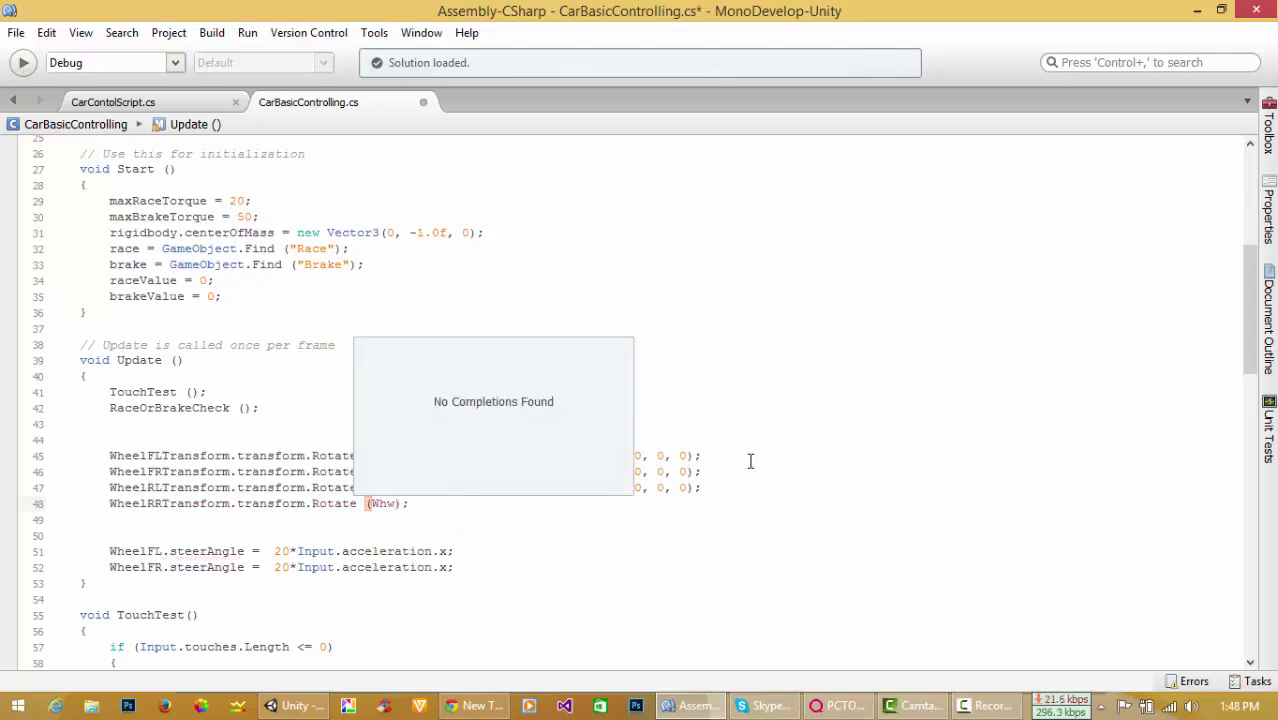
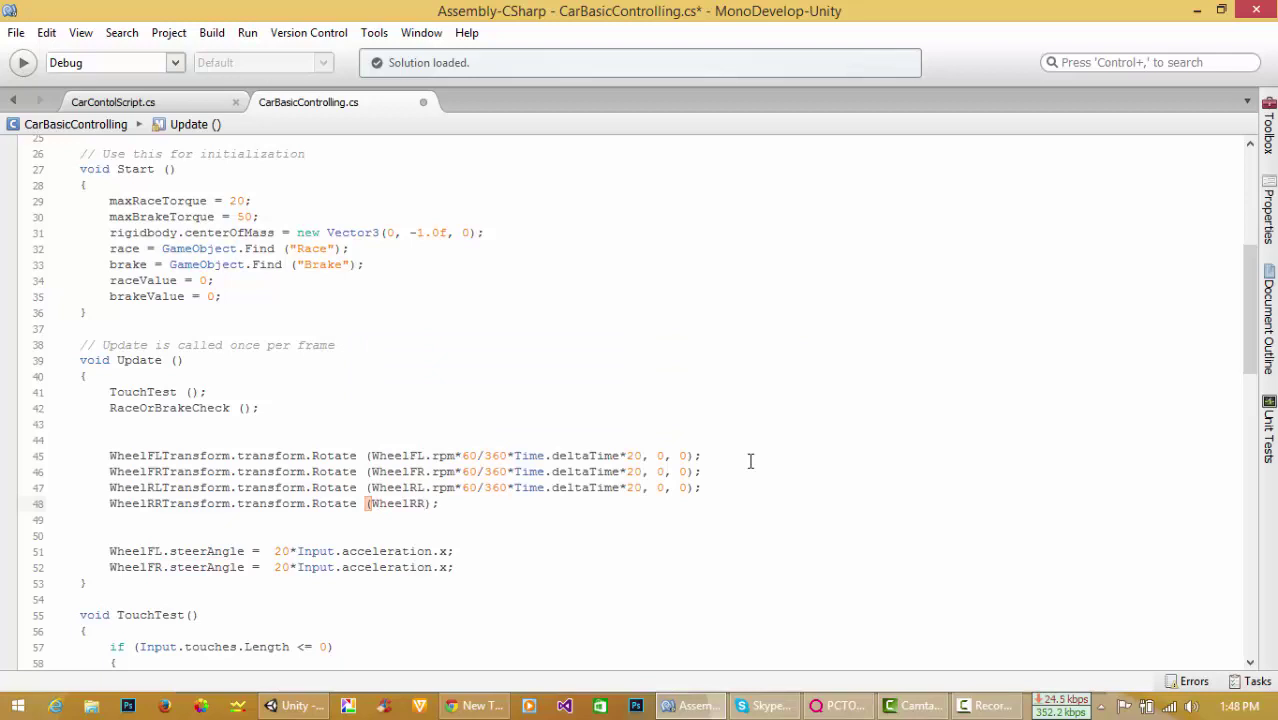
# On line 48, begin WheelRRTransform.transform.Rotate() and start typing the WheelRR rpm argument.
# Complete line 48 as Rotate(WheelRR.rpm*60/360*Time.deltaTime*20, 0, 0) for the rear-right wheel.
pyautogui.write('.rp')
pyautogui.press('Return')
pyautogui.write('Time')
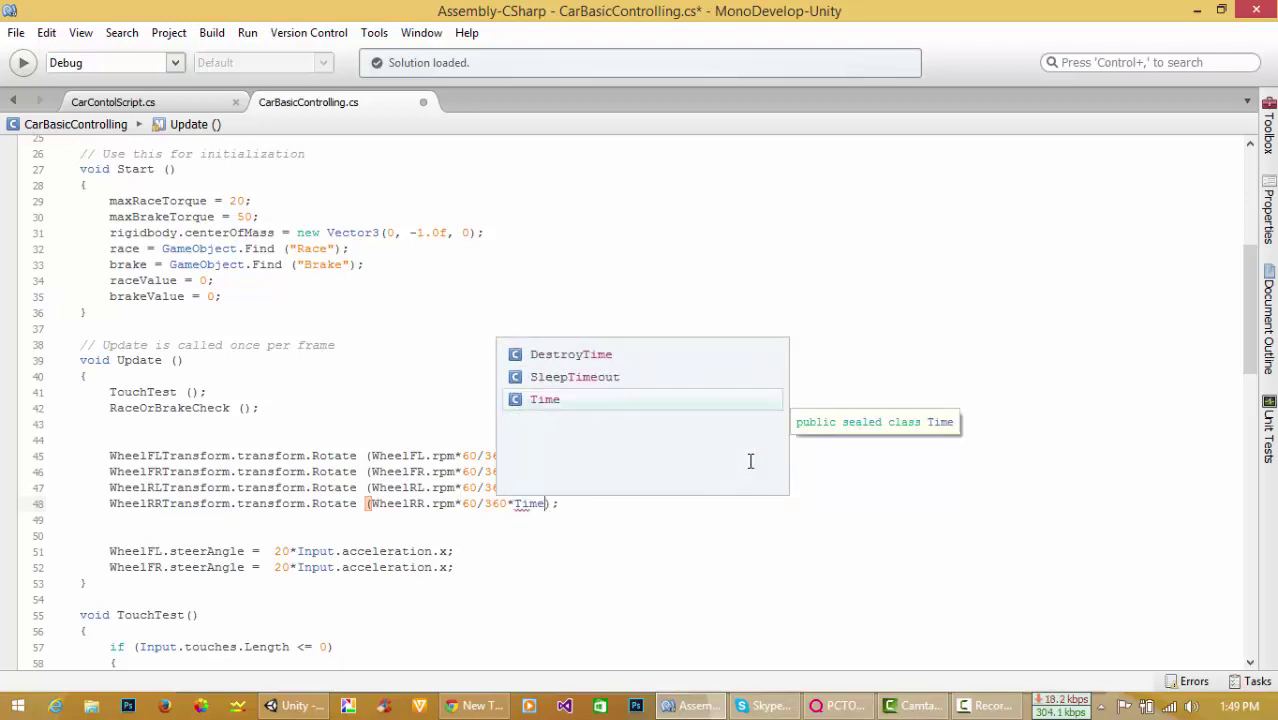
pyautogui.press('Escape')
pyautogui.write('.delta')
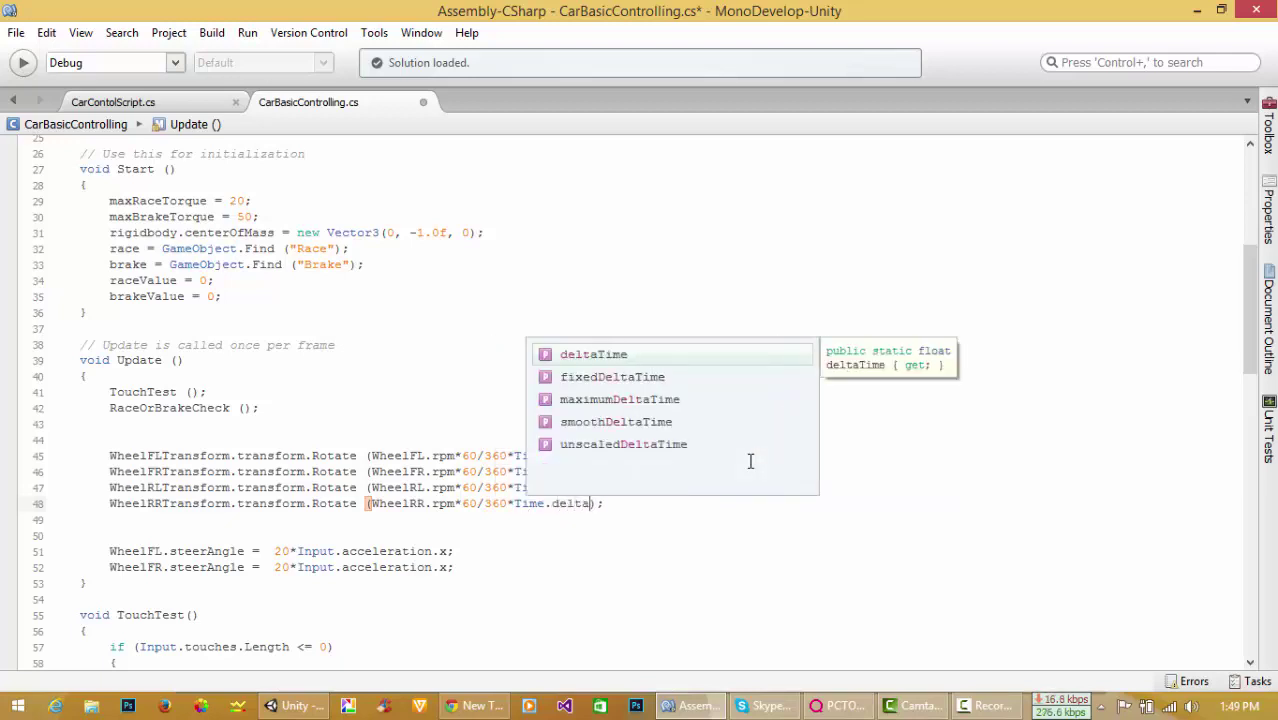
pyautogui.press('Return')
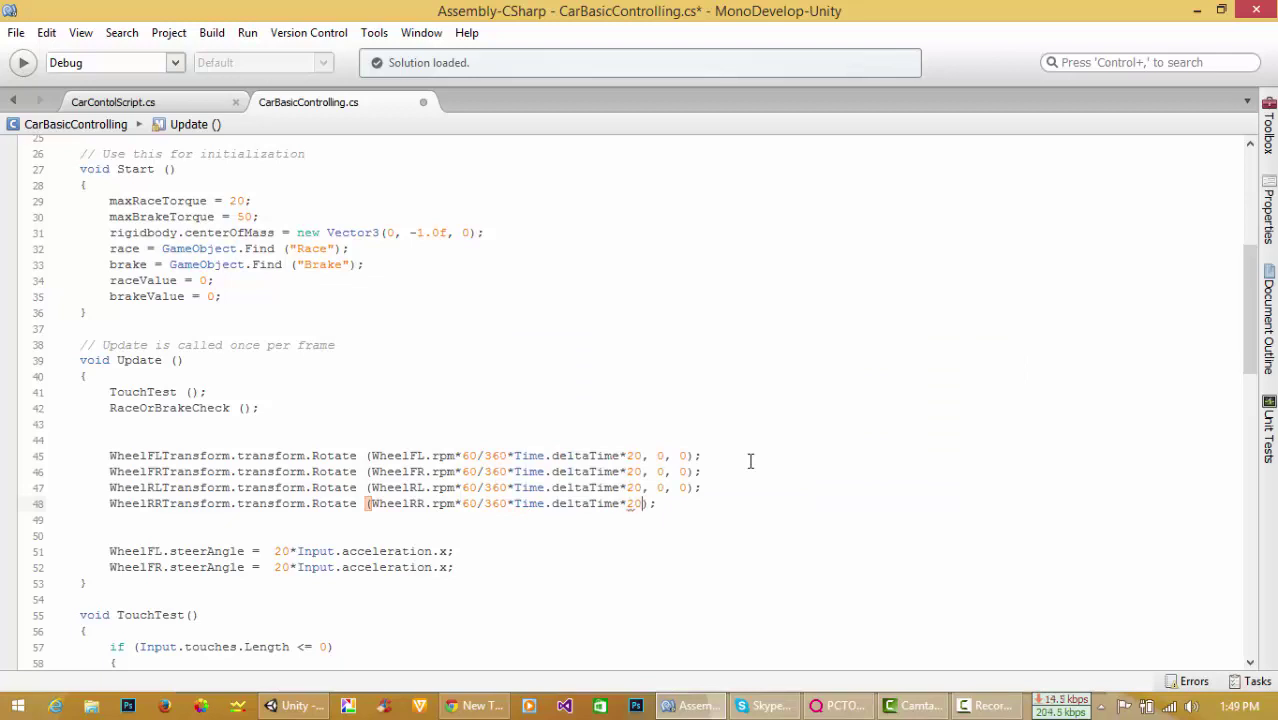
pyautogui.write(', ')
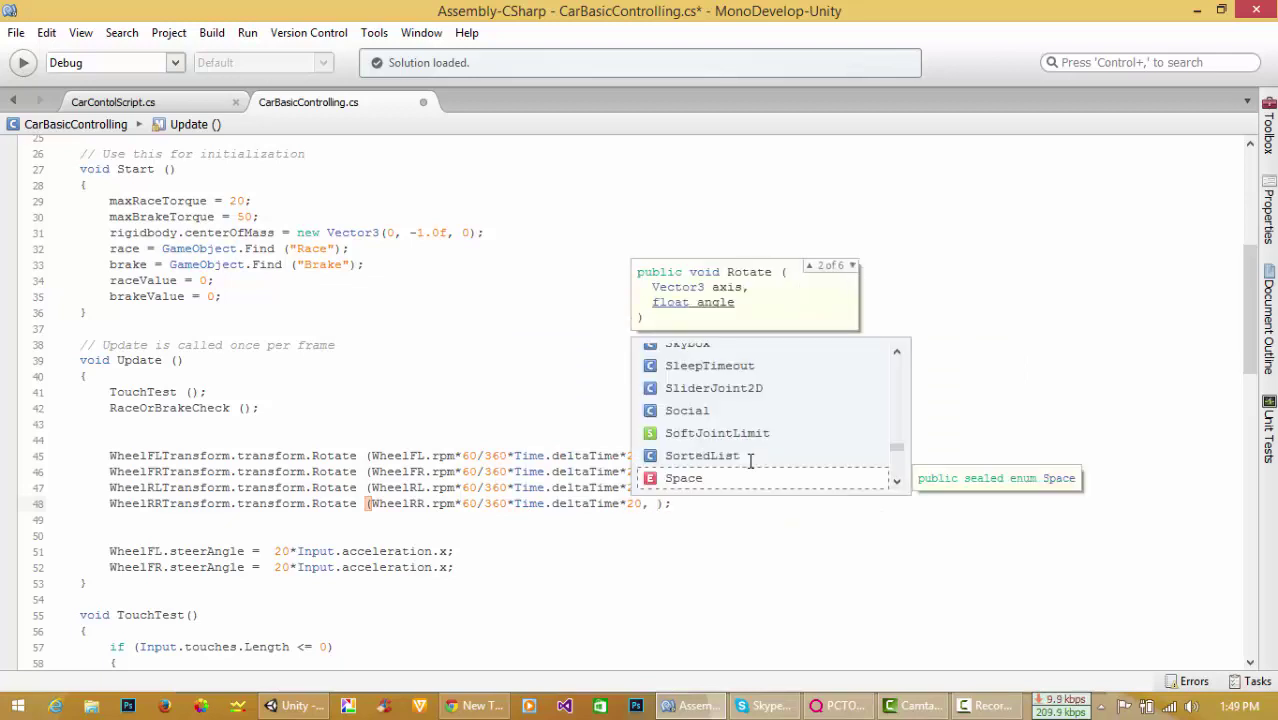
pyautogui.write('0,0')
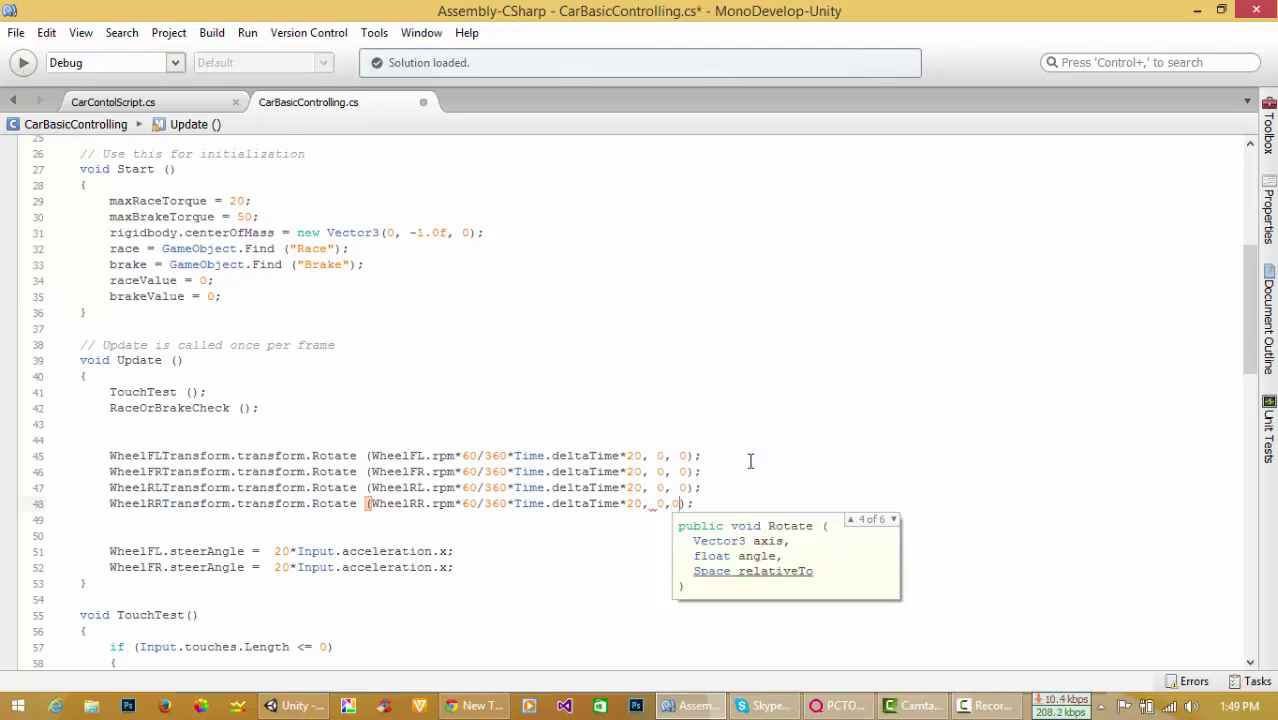
pyautogui.press('End')
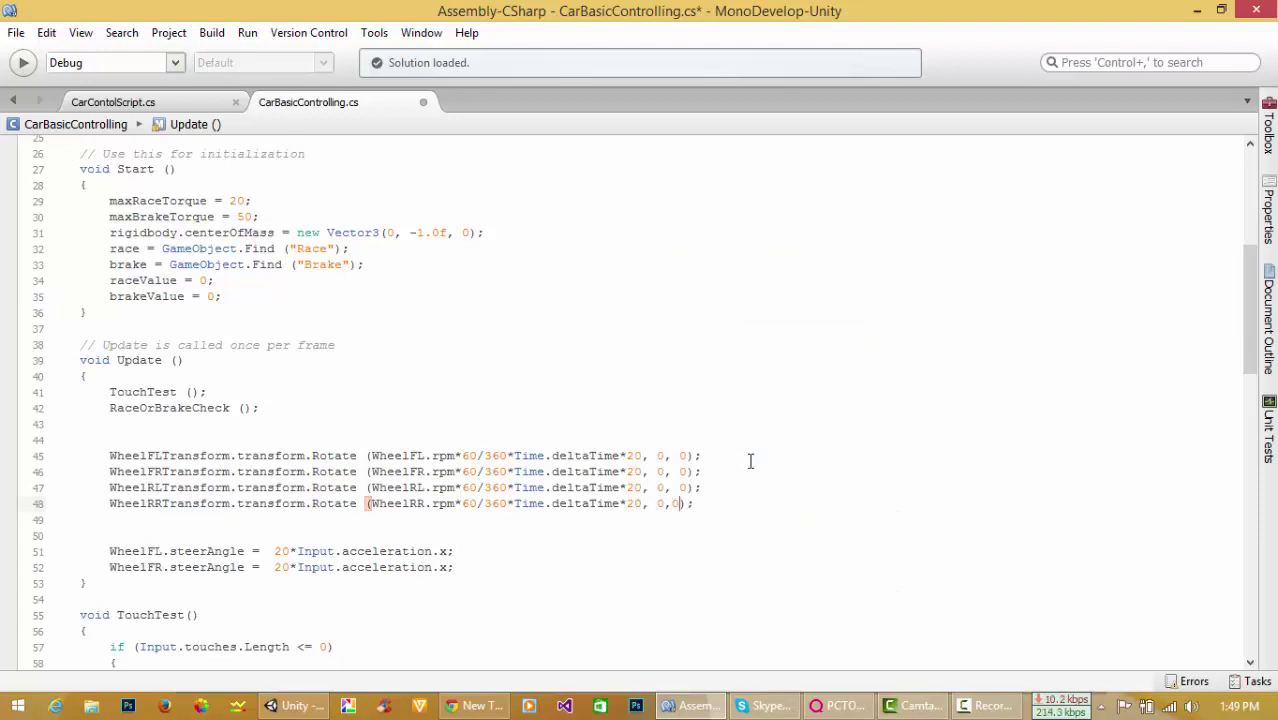
pyautogui.press('Left')
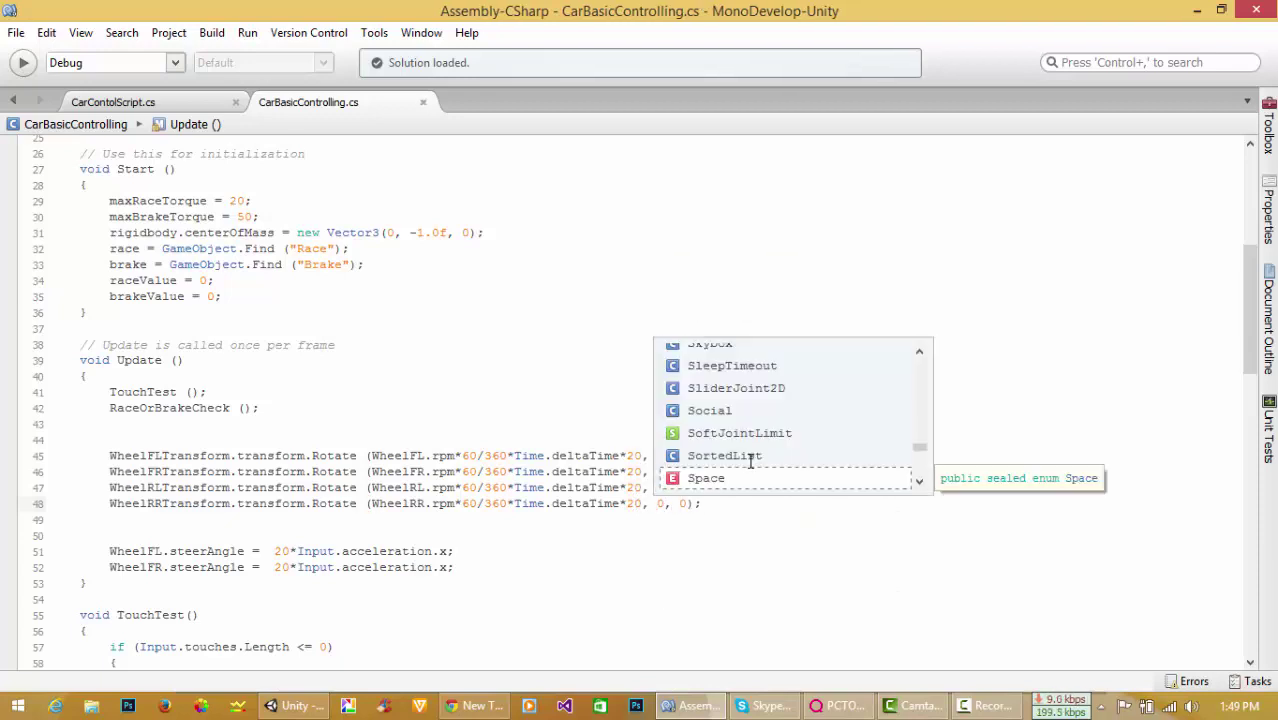
pyautogui.press('Right')
pyautogui.press('Right')
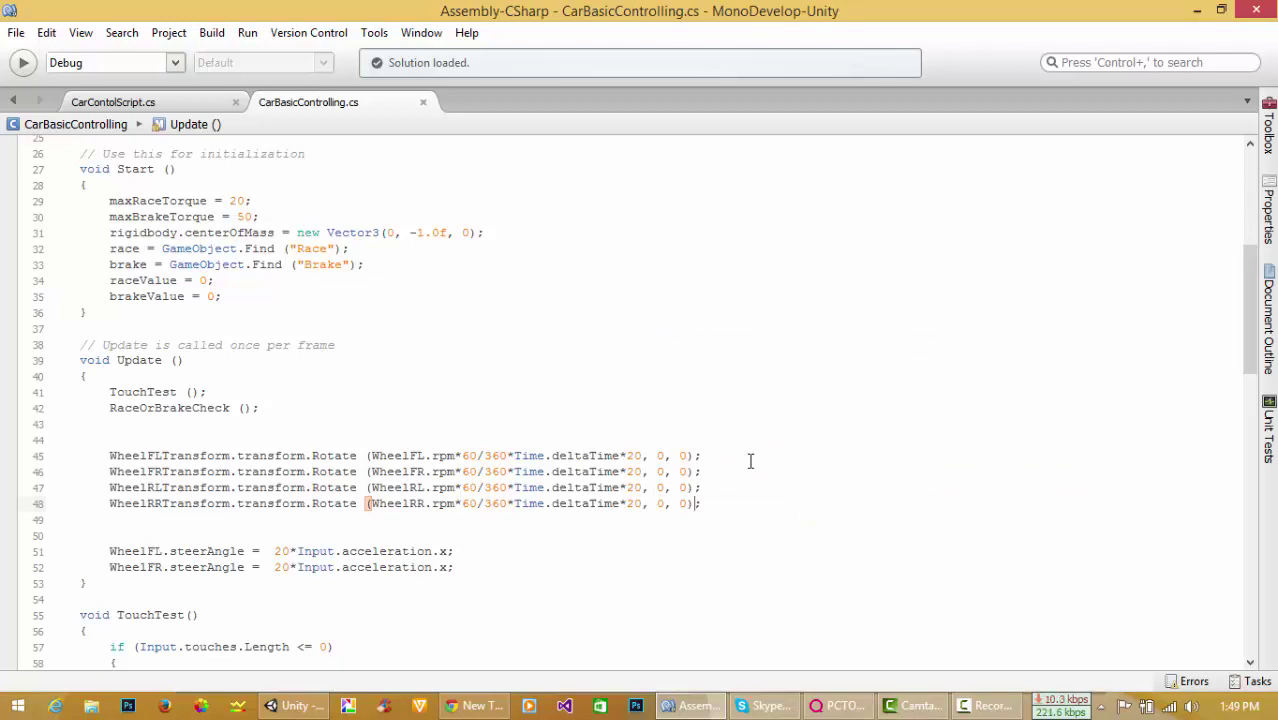
# Test-drive the car in Unity play mode, stop it, and return to CarBasicControlling.cs.
pyautogui.click(1197, 9)
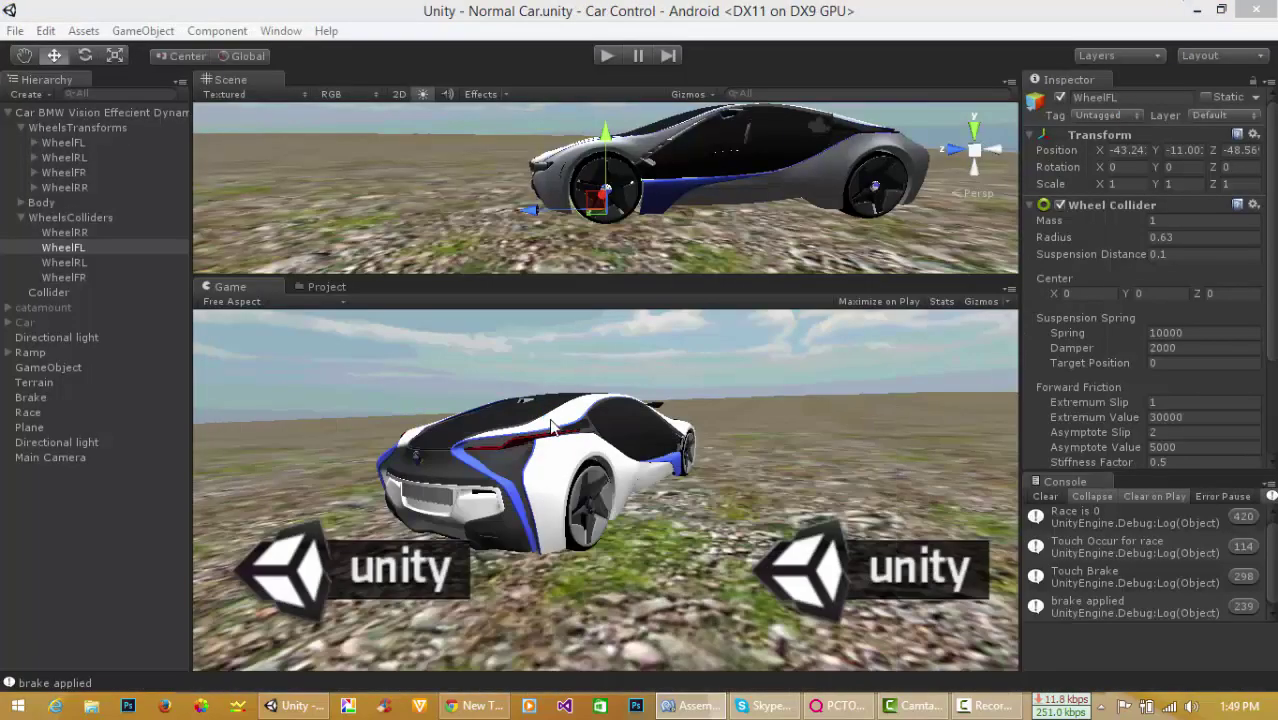
pyautogui.click(607, 57)
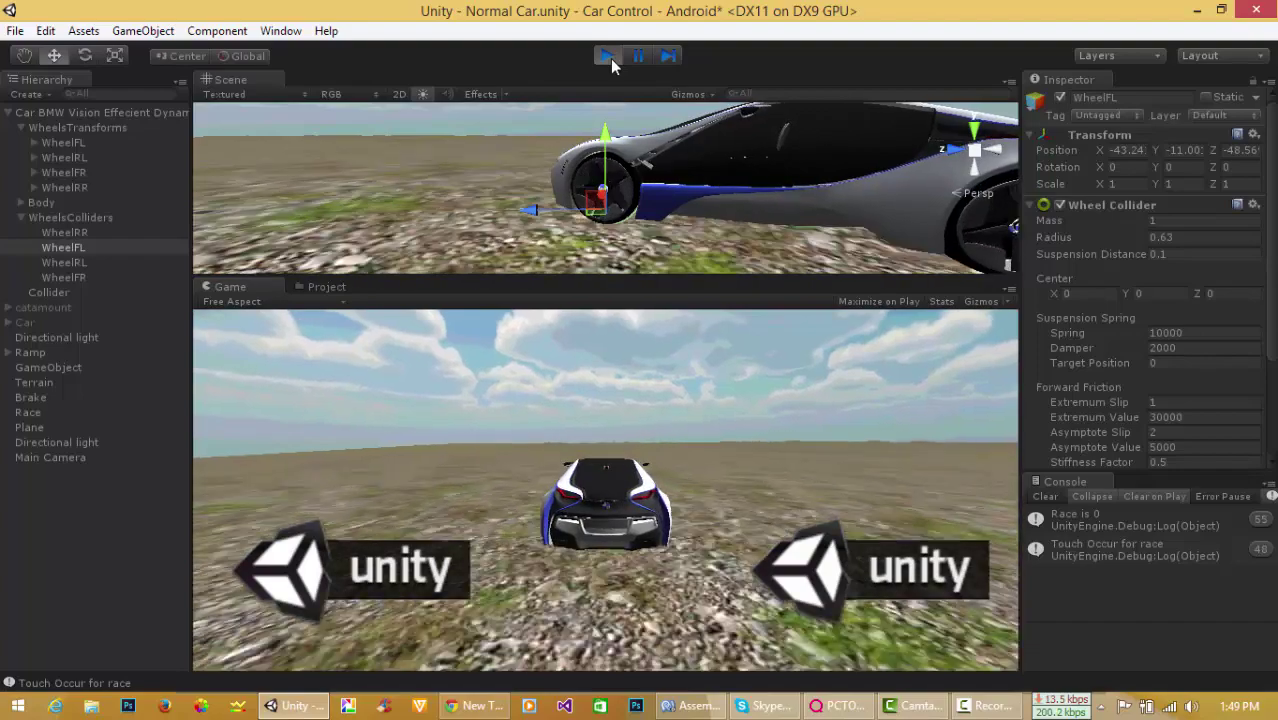
pyautogui.click(608, 58)
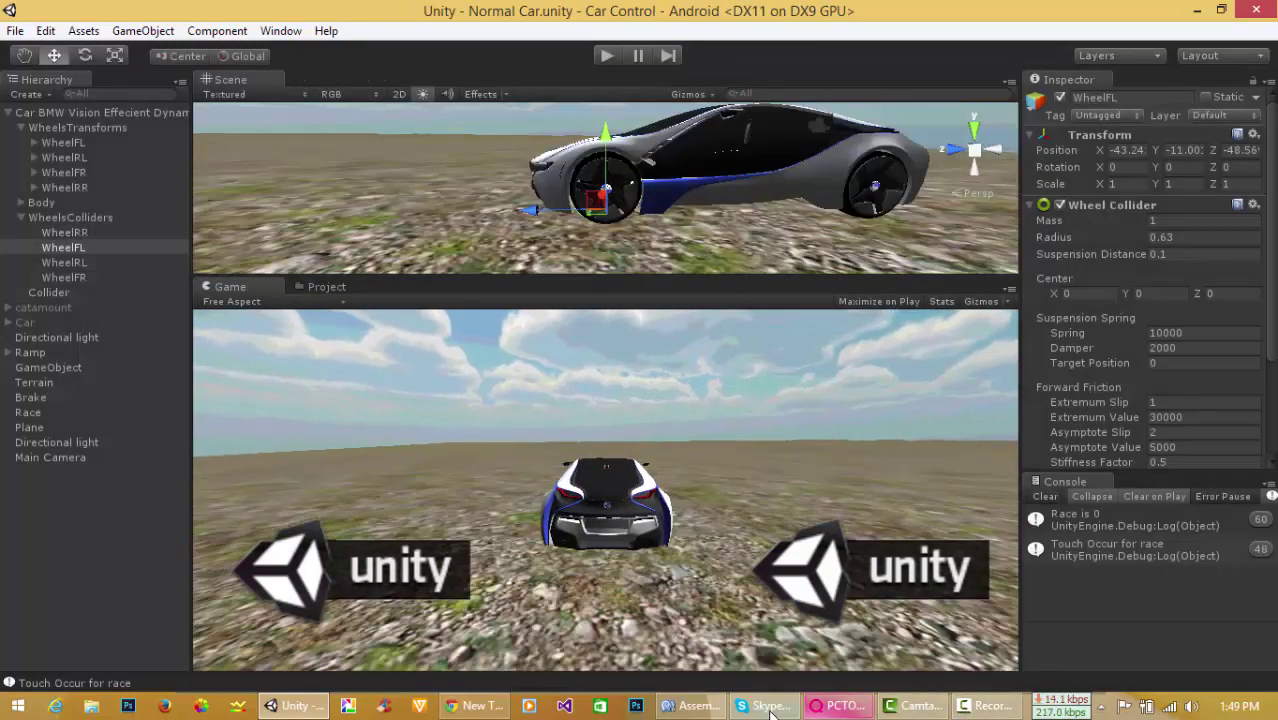
pyautogui.click(693, 706)
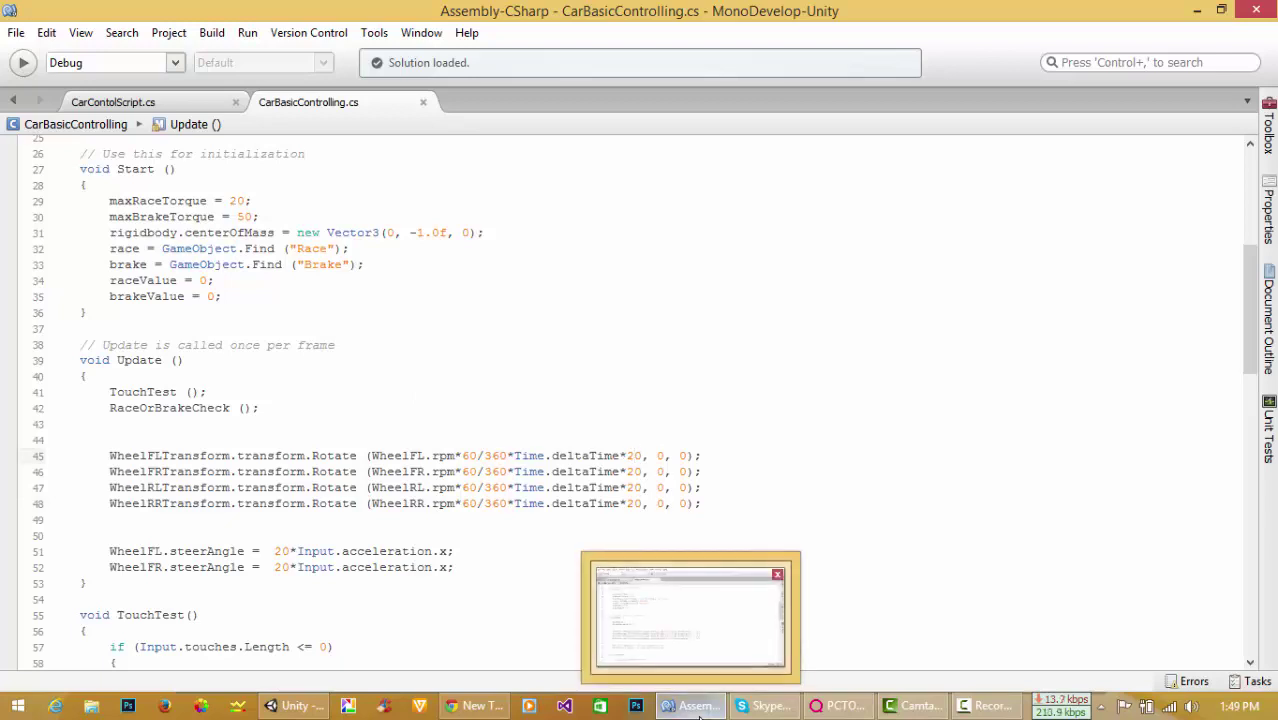
# Lower the wheel rotation multiplier from Time.deltaTime*20 to Time.deltaTime*10 and switch back to Unity.
pyautogui.press('BackSpace')
pyautogui.write('1')
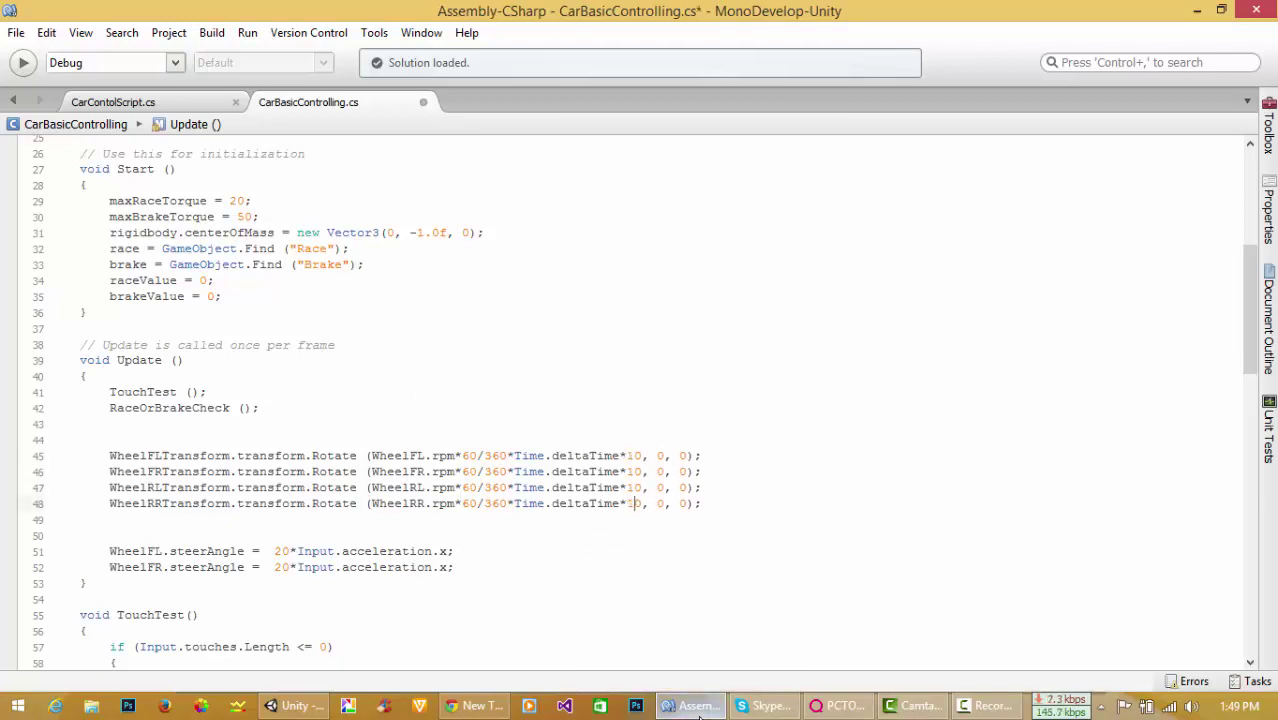
pyautogui.click(1195, 12)
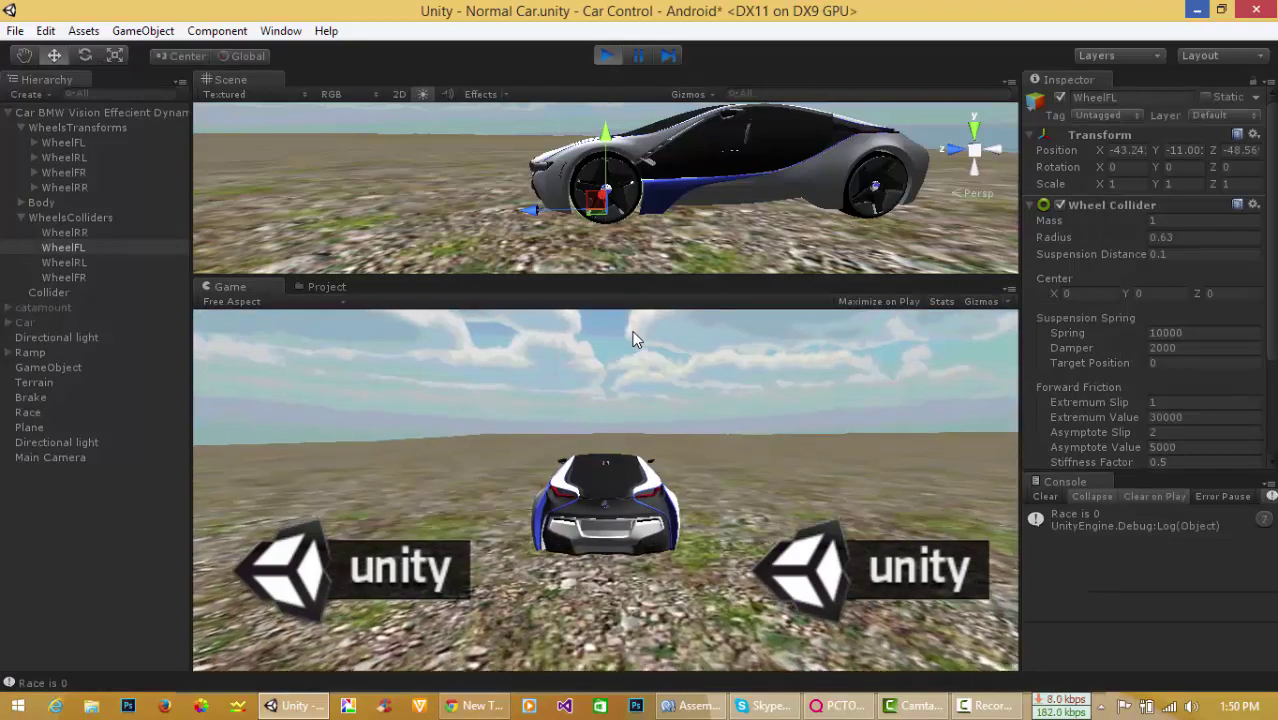
# Drive the car with the race button to check the deltaTime*10 wheel spin, then stop play mode.
pyautogui.click(632, 339)
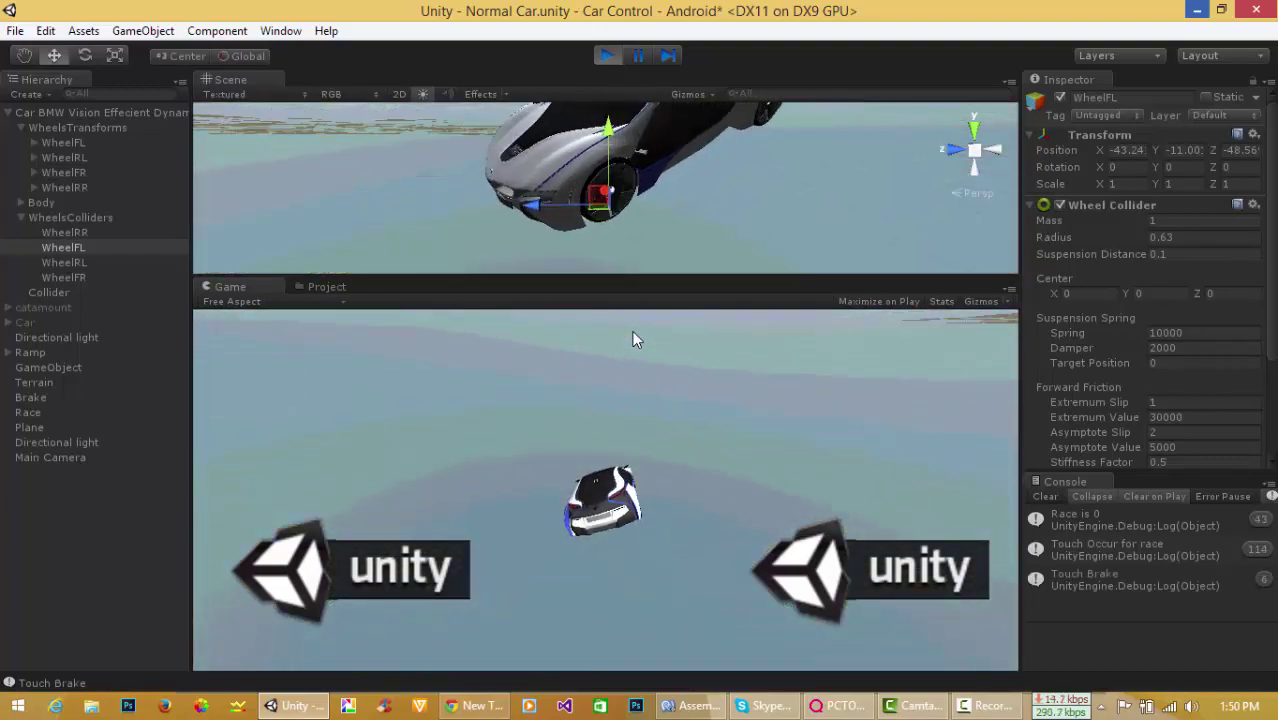
pyautogui.click(606, 55)
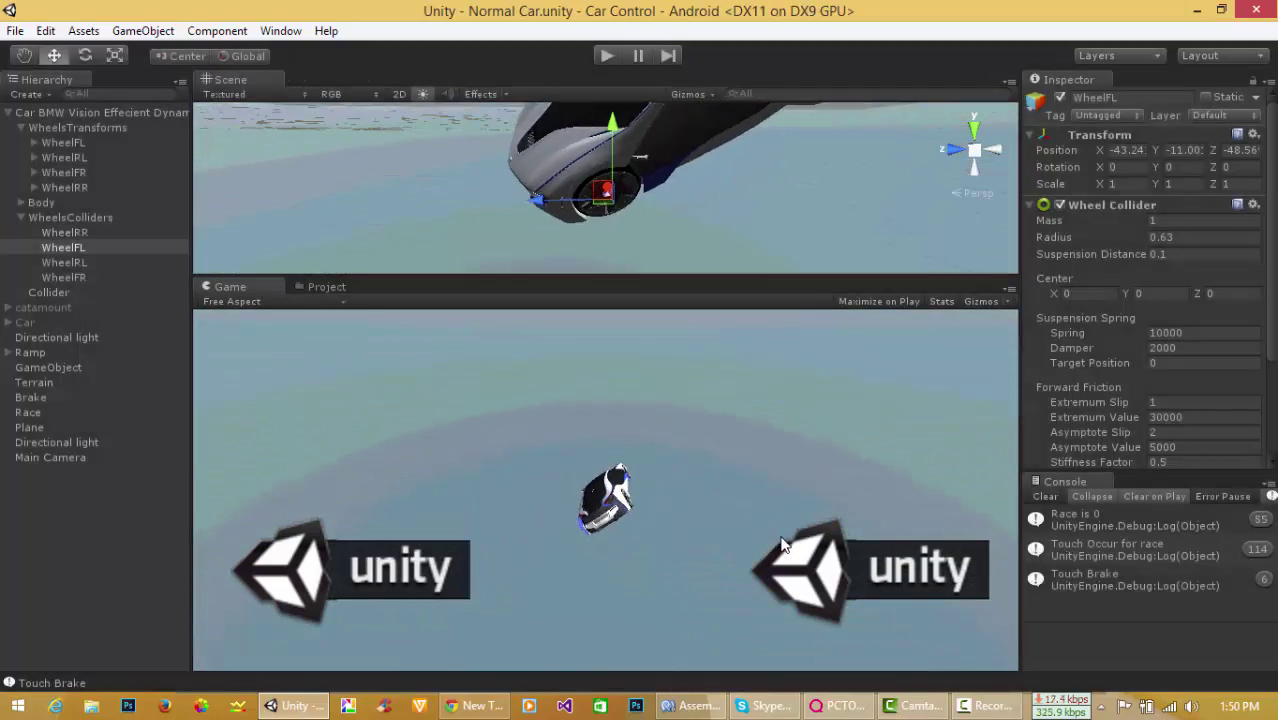